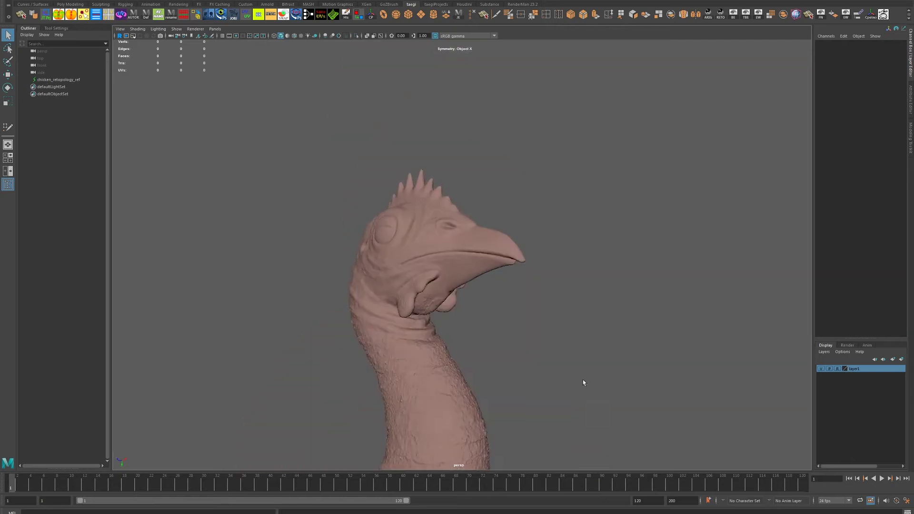
Step: Select chicken_retopology_ref, turn on Quad Draw, and frame the chicken's head up close
click(841, 371)
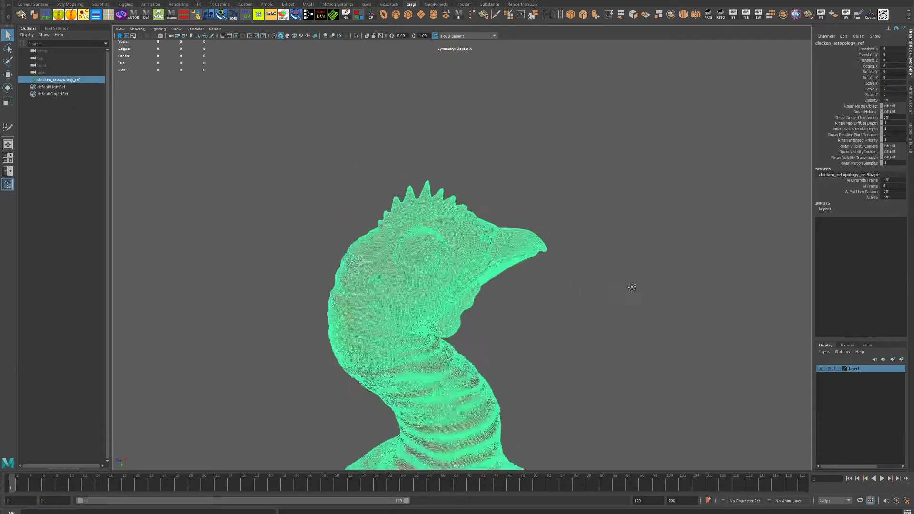
click(630, 212)
alt+drag(475, 224, 637, 280)
scroll(637, 279, up, 3)
alt+right_drag(521, 280, 642, 281)
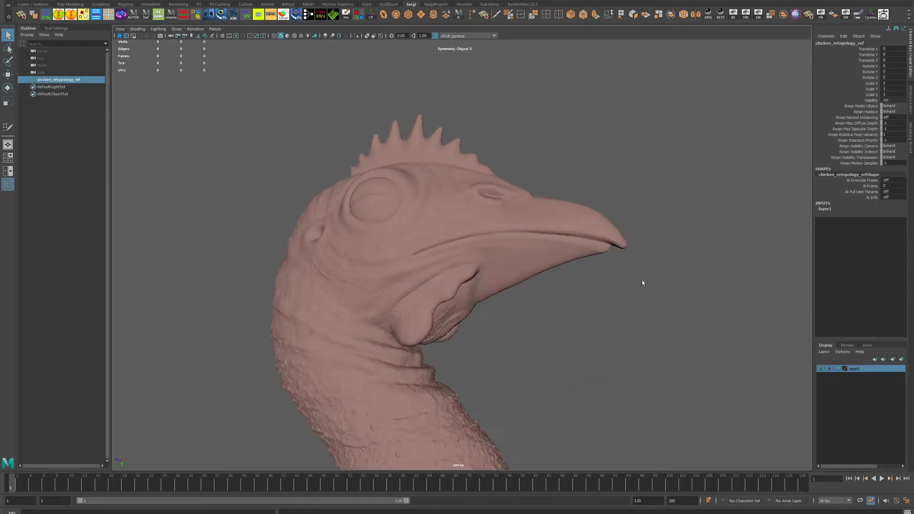
mouse_move(442, 237)
alt+mouse_down()
mouse_move(530, 225)
mouse_move(494, 259)
mouse_move(533, 238)
alt+mouse_up()
click(840, 125)
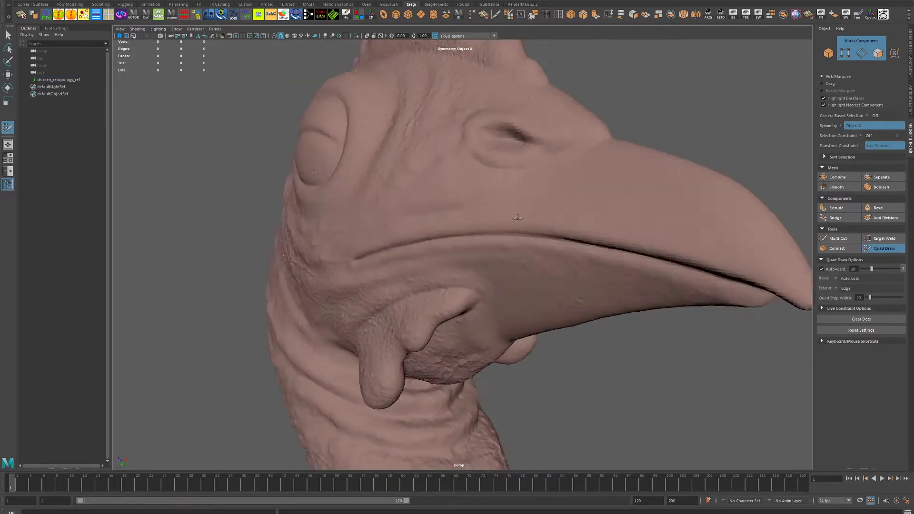
Step: Zoom in on the eye and place the first retopology quad beside it
scroll(555, 221, up, 3)
scroll(455, 229, up, 3)
alt+drag(455, 229, 422, 249)
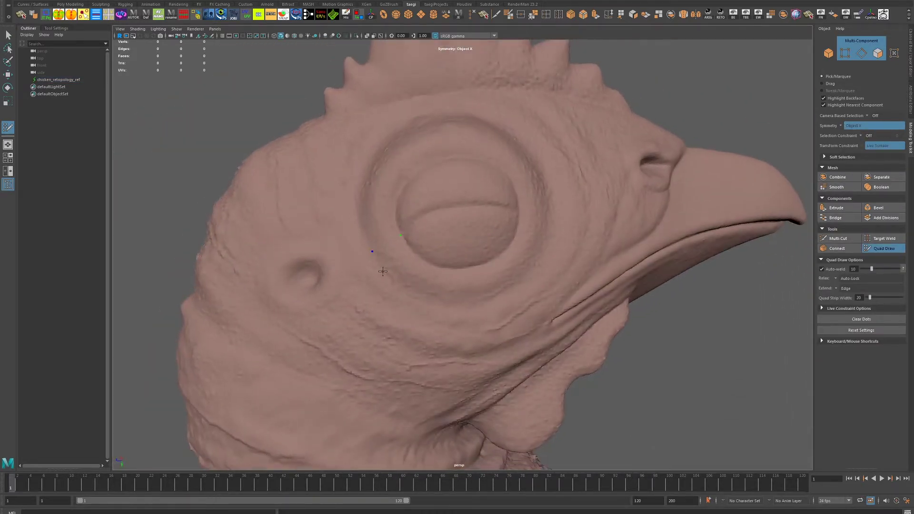
shift+click(400, 229)
alt+drag(400, 230, 604, 264)
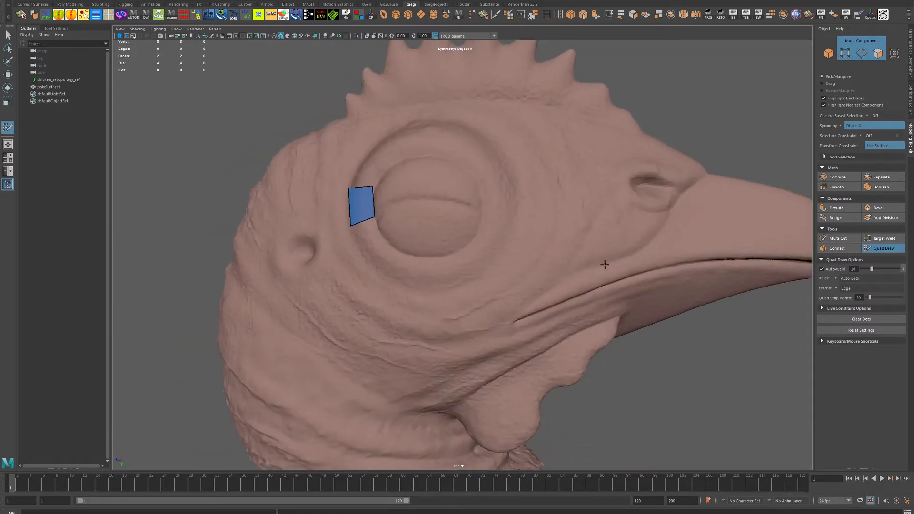
scroll(483, 267, up, 3)
alt+drag(483, 267, 400, 284)
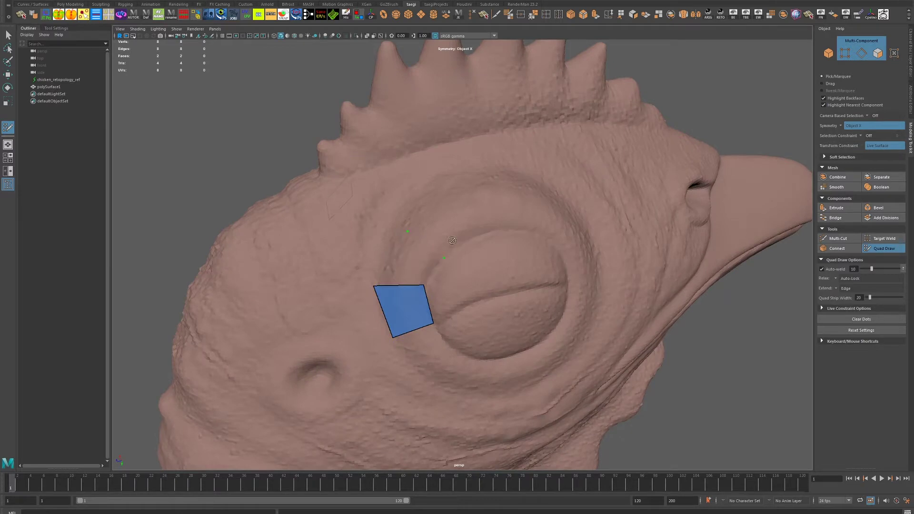
Step: Build a strip of quads along the eye rim and below it
shift+click(452, 240)
shift+click(514, 227)
mouse_move(514, 228)
alt+mouse_down()
mouse_move(525, 249)
mouse_move(476, 267)
alt+mouse_up()
click(392, 295)
click(419, 259)
shift+click(386, 264)
shift+click(424, 297)
alt+drag(424, 297, 496, 313)
Step: Extend the eye strip with quads up the eye's right side
shift+click(457, 333)
click(546, 297)
click(510, 280)
shift+click(512, 306)
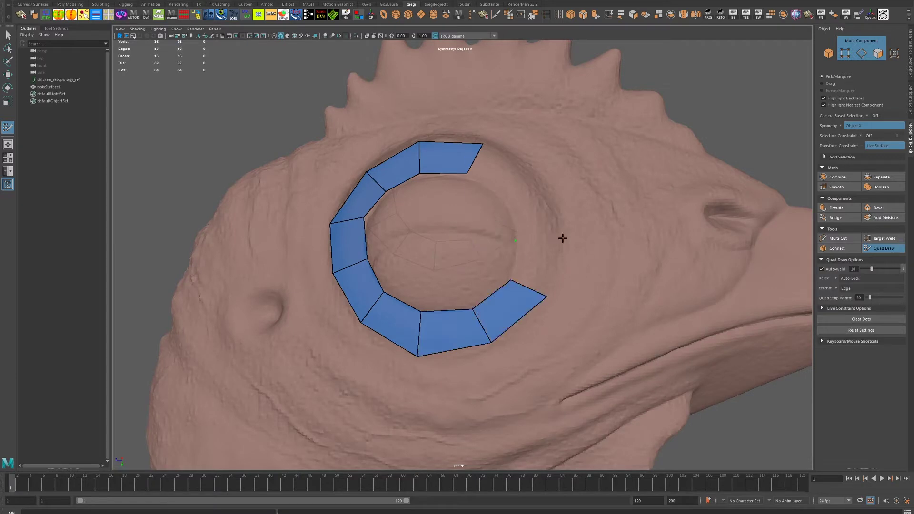
click(540, 256)
click(563, 238)
shift+click(538, 271)
alt+drag(538, 271, 534, 266)
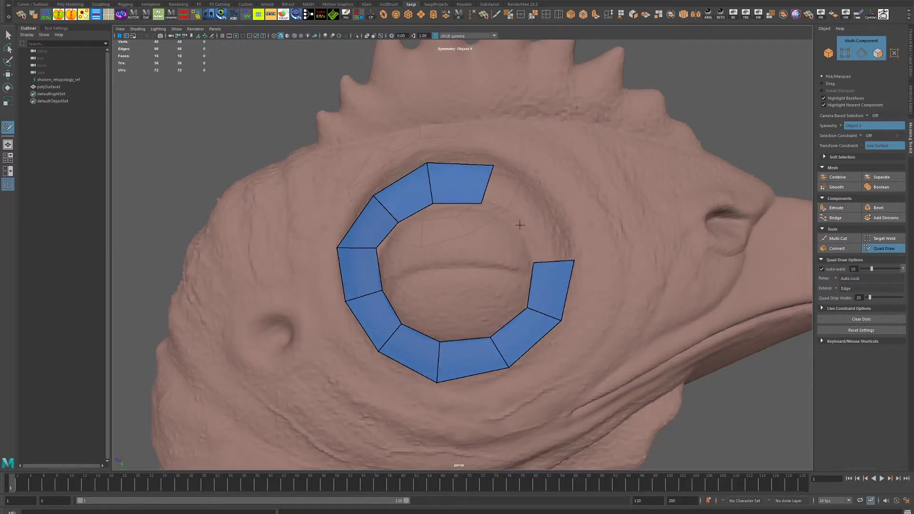
Step: Relax the lower-right quads and fill the last gaps, closing the twelve-quad eye ring
alt+drag(446, 208, 437, 245)
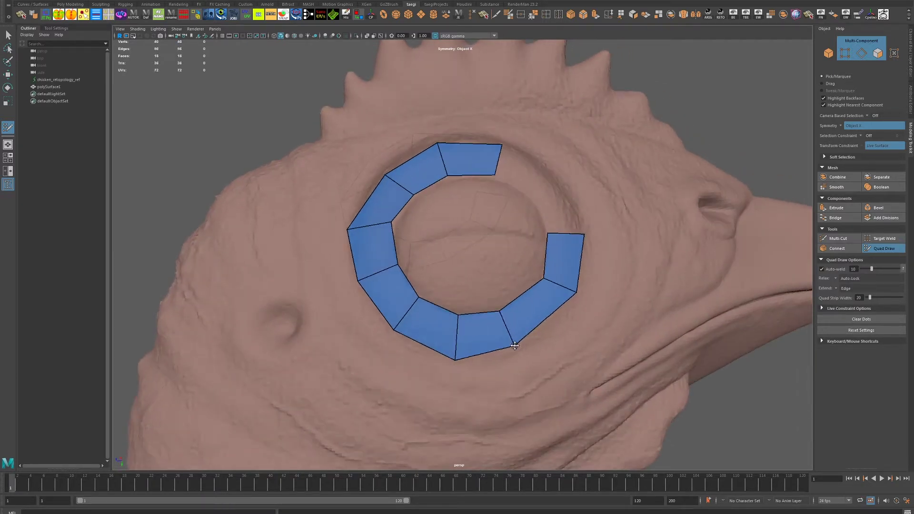
mouse_move(514, 343)
alt+mouse_down()
mouse_move(598, 300)
mouse_move(391, 271)
mouse_move(439, 206)
alt+mouse_up()
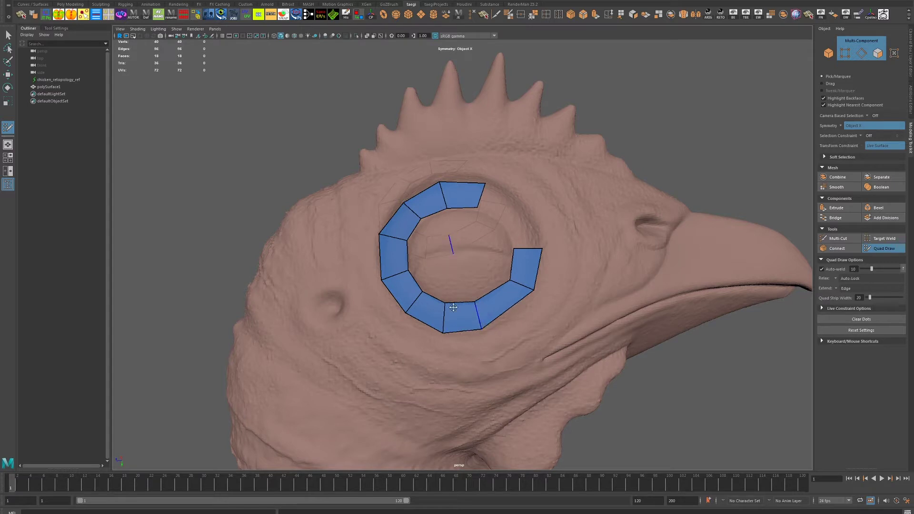
shift+drag(520, 291, 511, 298)
drag(521, 252, 527, 242)
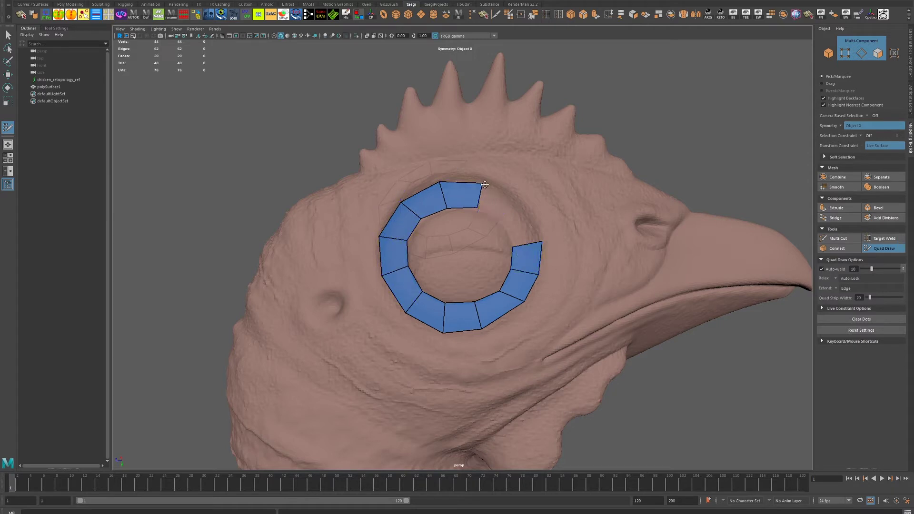
shift+click(500, 217)
alt+drag(499, 216, 510, 237)
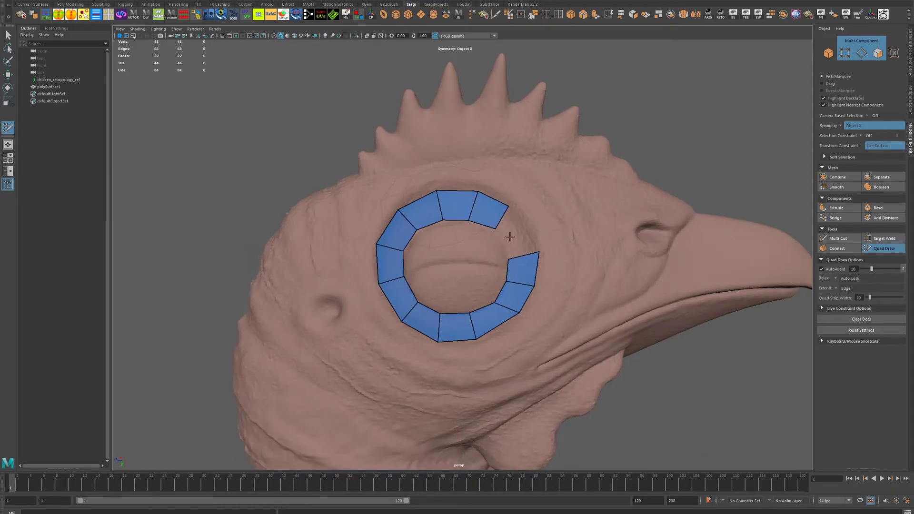
shift+click(517, 234)
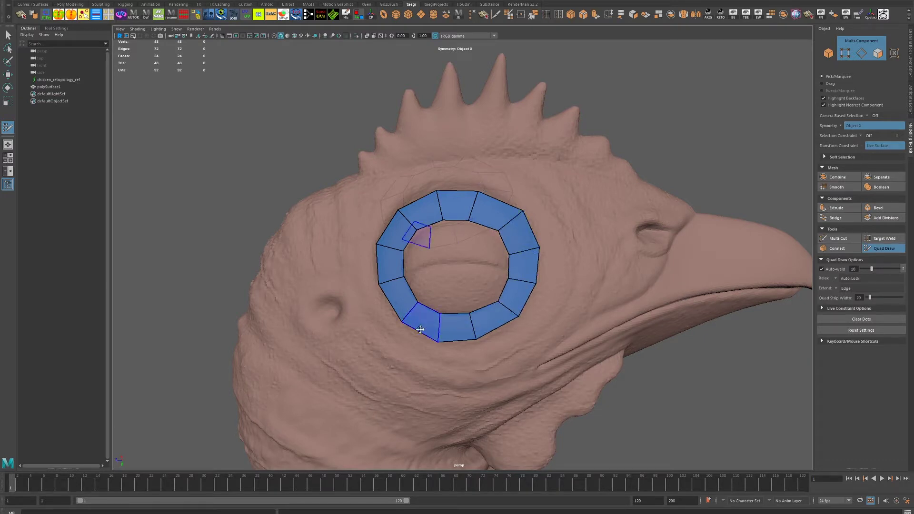
mouse_move(473, 201)
alt+mouse_down()
mouse_move(476, 267)
mouse_move(412, 255)
mouse_move(428, 233)
mouse_move(469, 265)
alt+mouse_up()
Step: Start quads beside the nostril, undoing one misplaced dot
shift+click(468, 265)
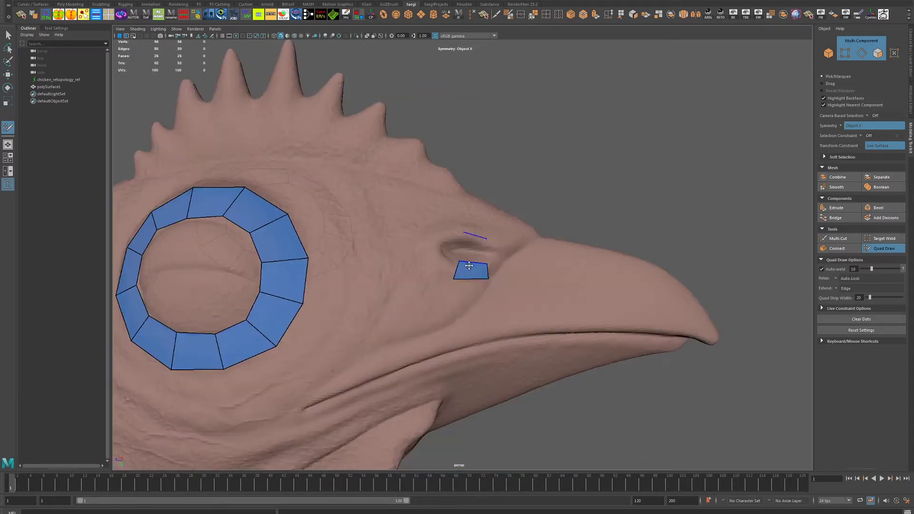
key(ctrl+z)
click(443, 252)
shift+click(450, 262)
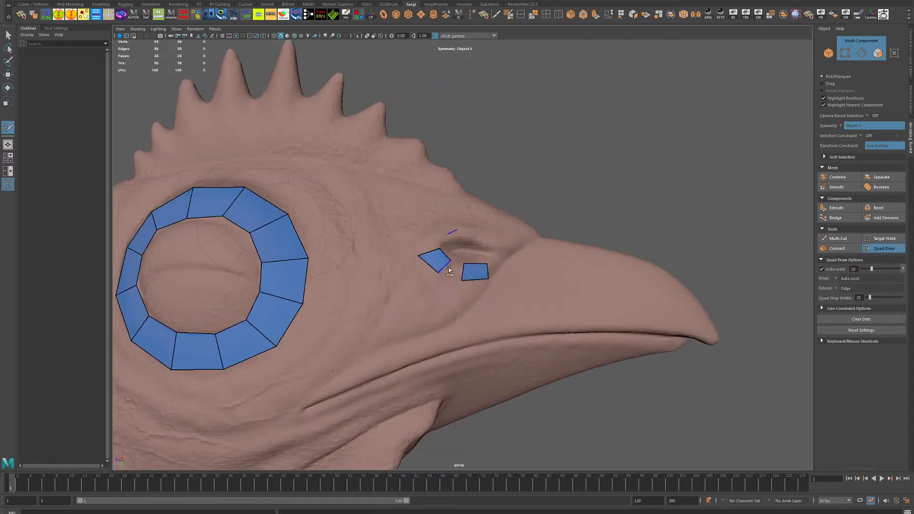
alt+drag(536, 265, 533, 267)
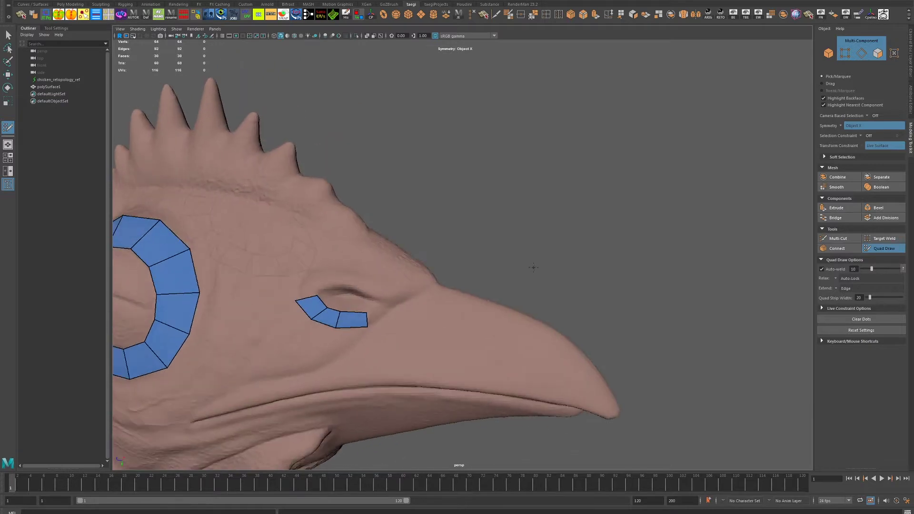
shift+click(389, 308)
alt+drag(389, 308, 565, 299)
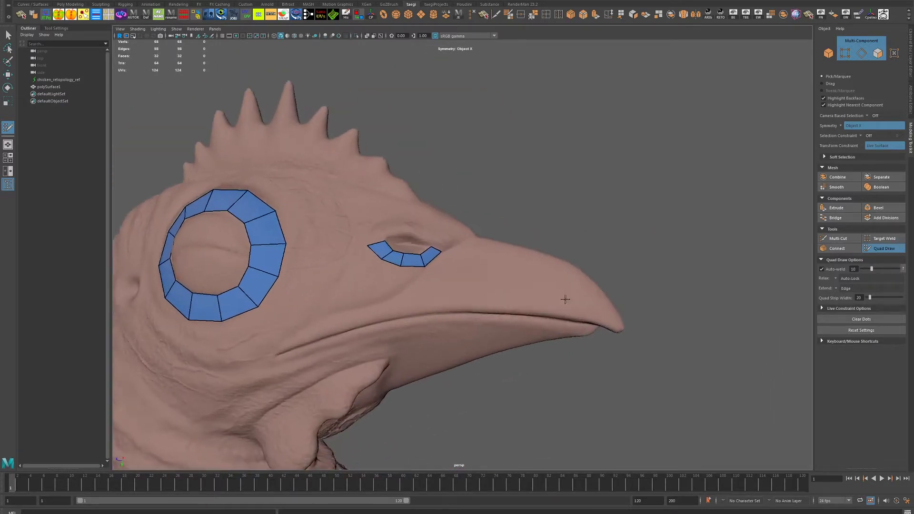
scroll(565, 299, down, 3)
scroll(344, 273, up, 3)
scroll(344, 272, up, 2)
Step: Build the arc of quads above the nostril, close the ring, and relax its edges
click(335, 265)
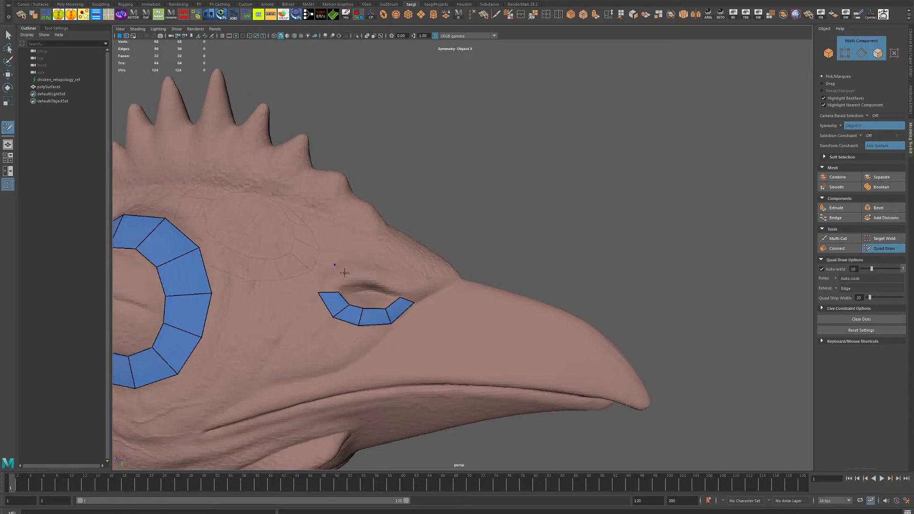
shift+click(329, 280)
click(368, 262)
click(395, 274)
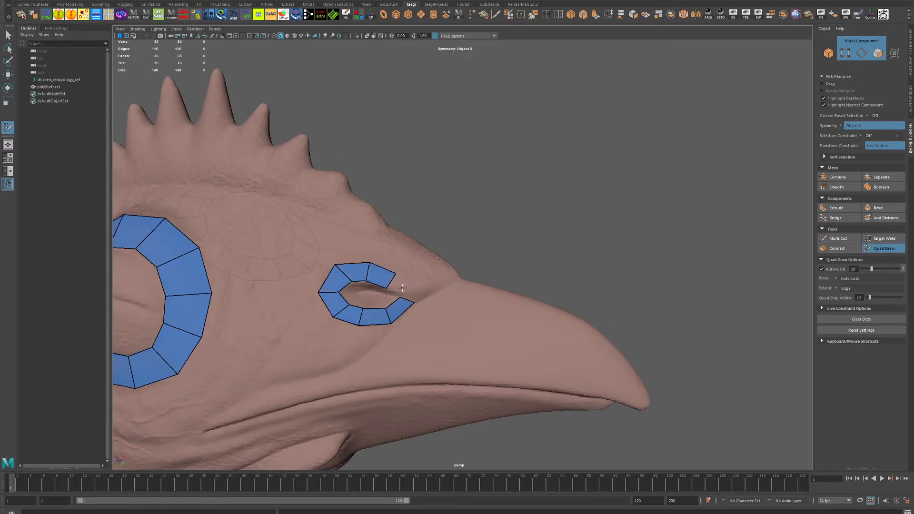
click(419, 286)
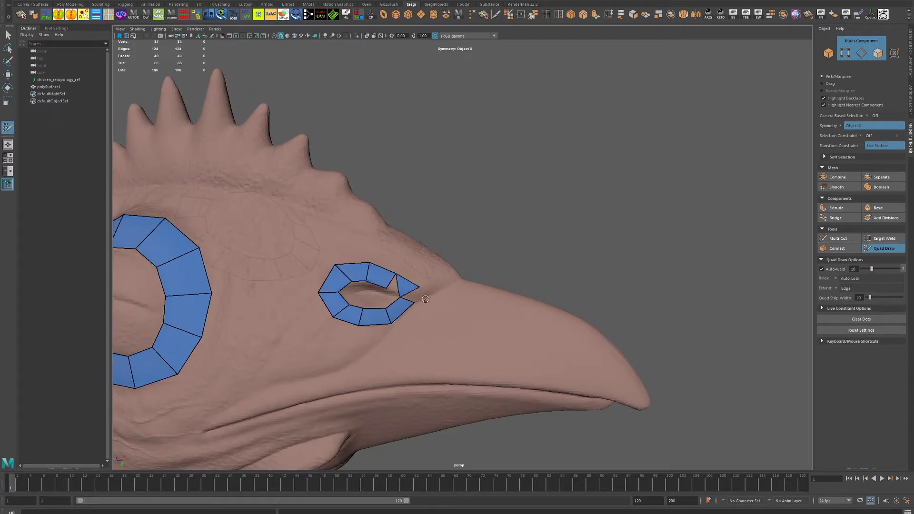
shift+click(401, 292)
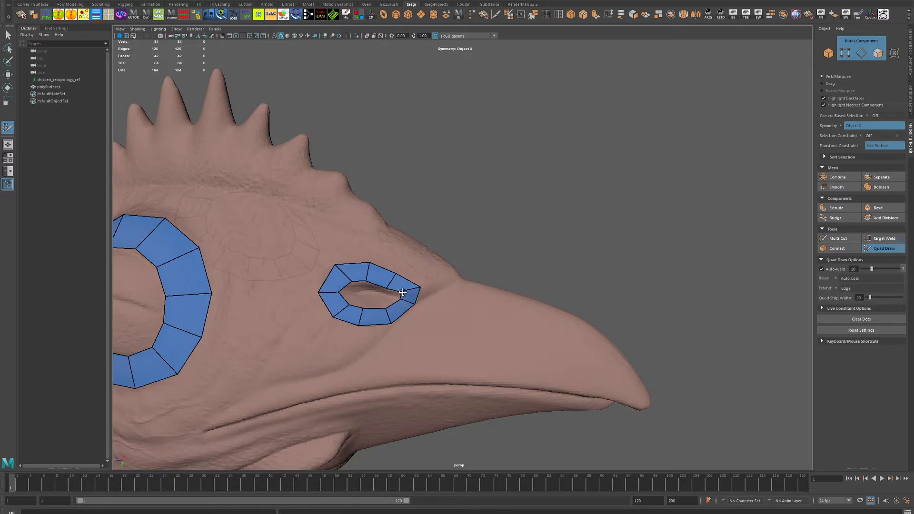
shift+drag(382, 286, 319, 286)
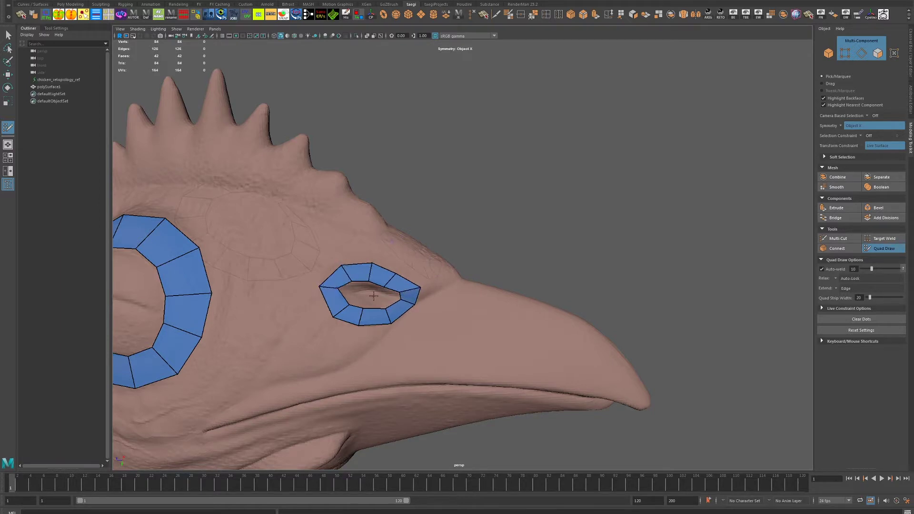
shift+drag(373, 296, 352, 283)
scroll(435, 310, down, 3)
Step: Create a quad strip from the beak's base along its top to the tip
shift+click(481, 296)
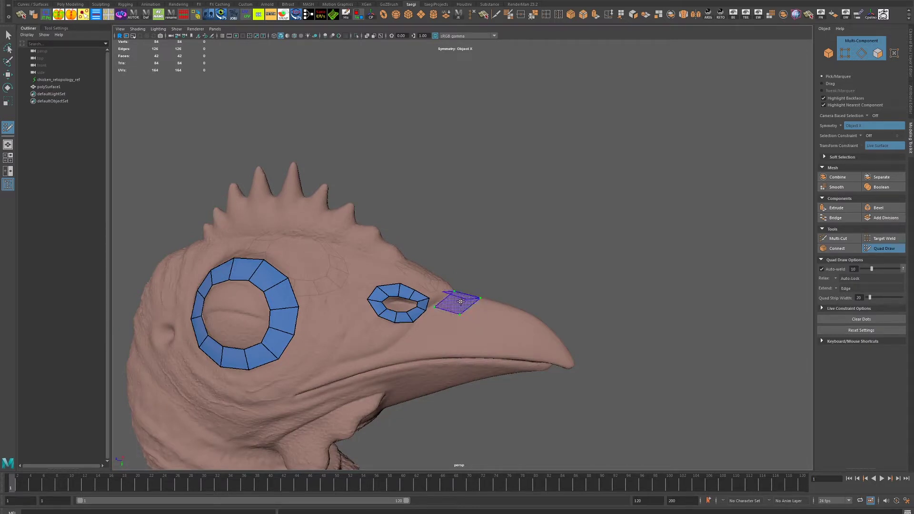
mouse_move(481, 297)
alt+mouse_down()
mouse_move(470, 327)
mouse_move(516, 341)
alt+mouse_up()
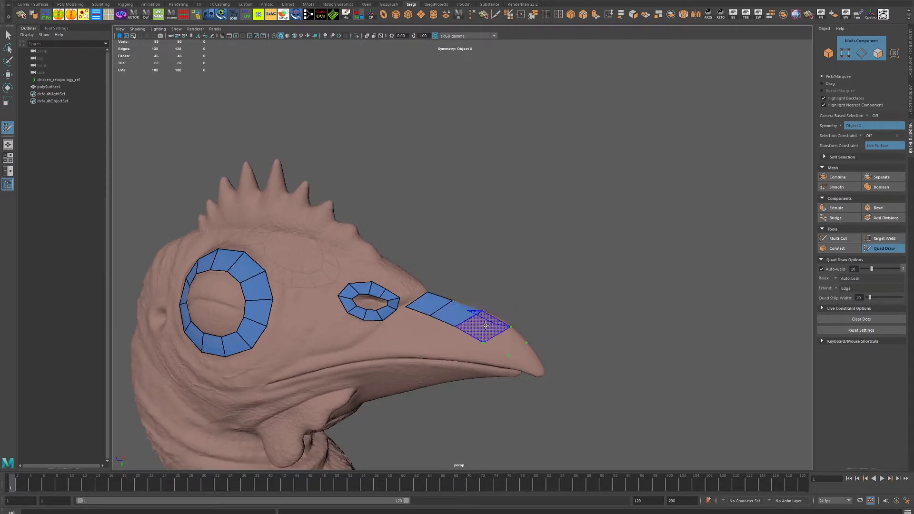
shift+click(535, 357)
shift+click(534, 367)
alt+drag(534, 366, 494, 309)
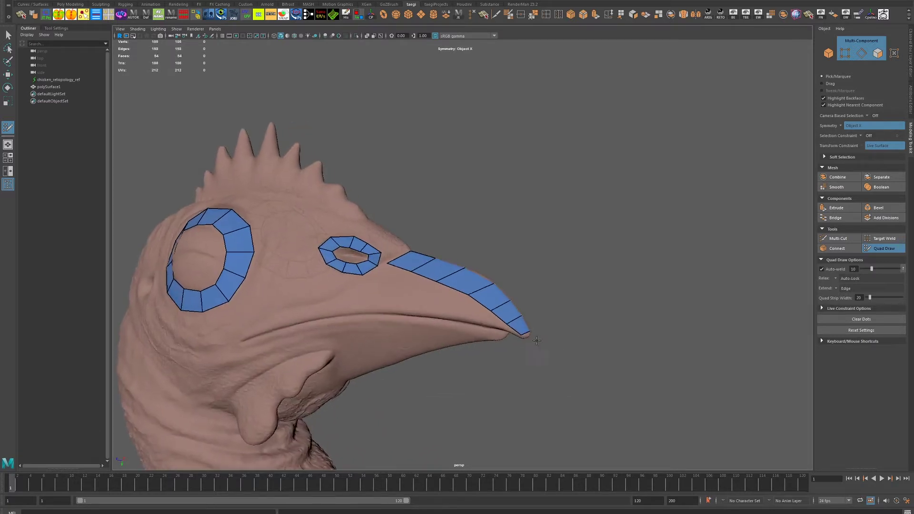
alt+drag(438, 283, 470, 293)
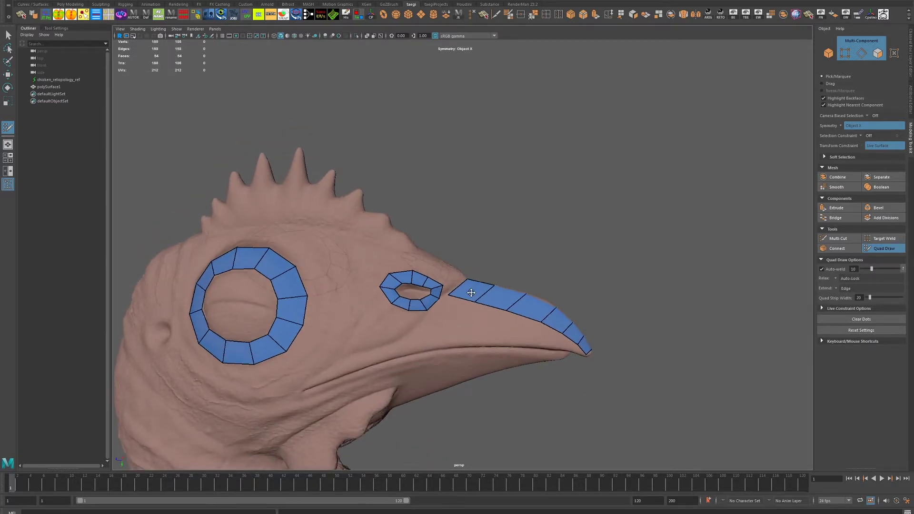
scroll(449, 295, up, 3)
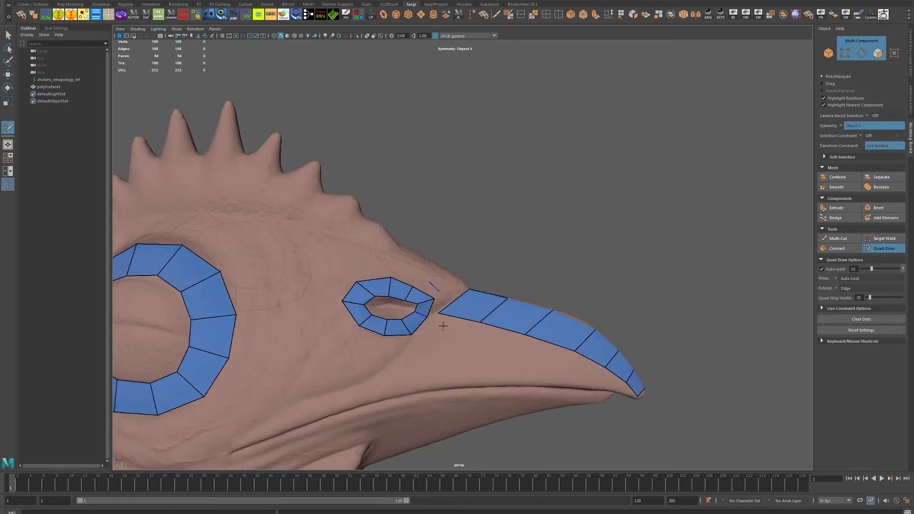
mouse_move(443, 325)
alt+mouse_down()
mouse_move(493, 341)
mouse_move(465, 314)
alt+mouse_up()
Step: Fill a row of quads below the beak strip and relax its edges
click(567, 336)
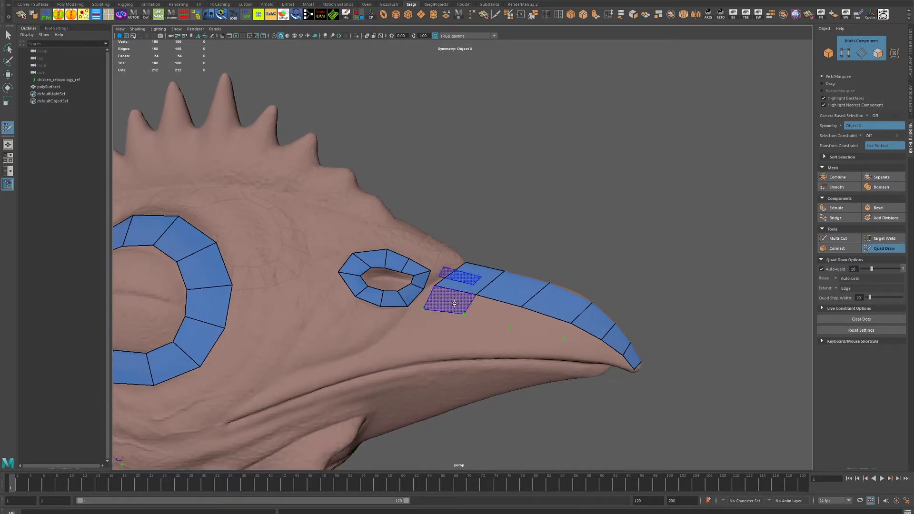
shift+click(447, 298)
shift+click(490, 312)
shift+click(540, 323)
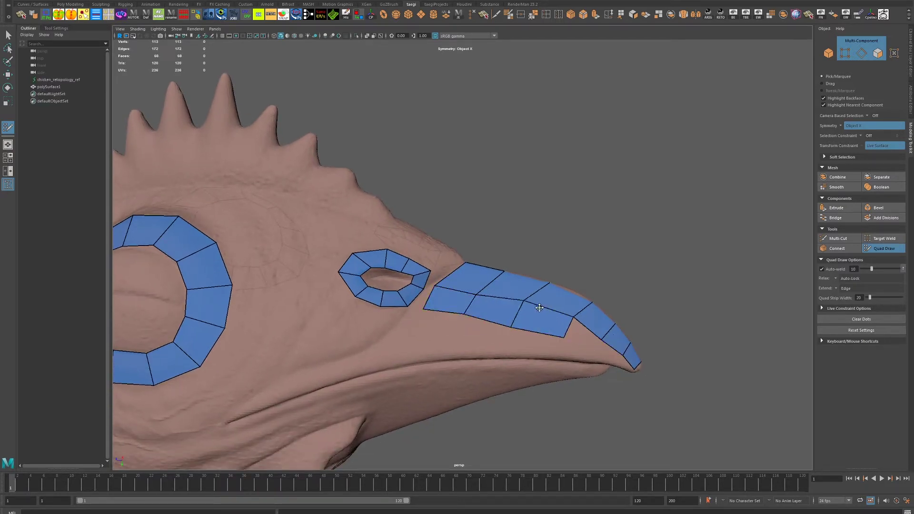
shift+drag(556, 318, 457, 285)
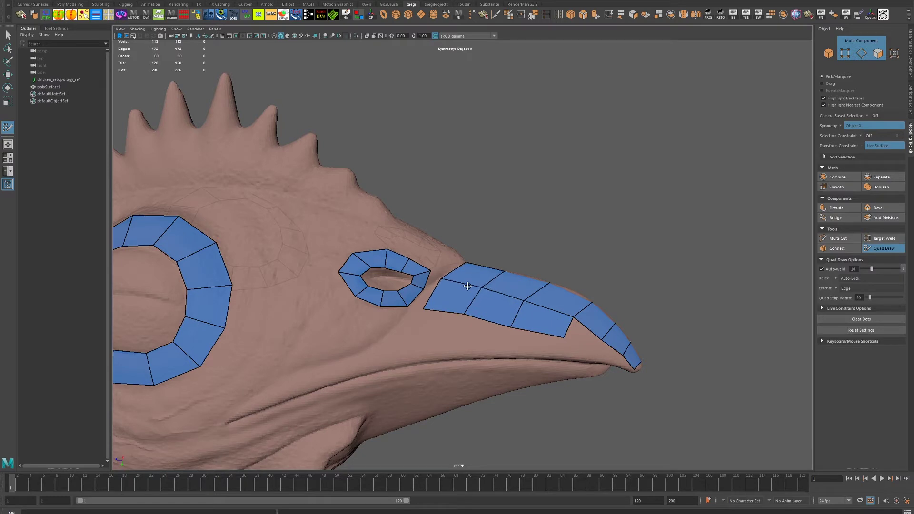
shift+drag(564, 318, 553, 341)
shift+click(591, 343)
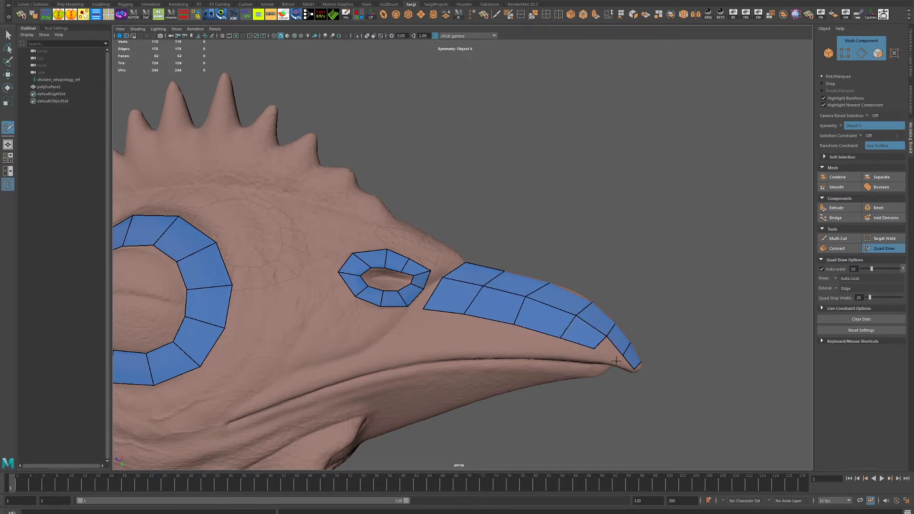
shift+click(618, 357)
shift+click(617, 362)
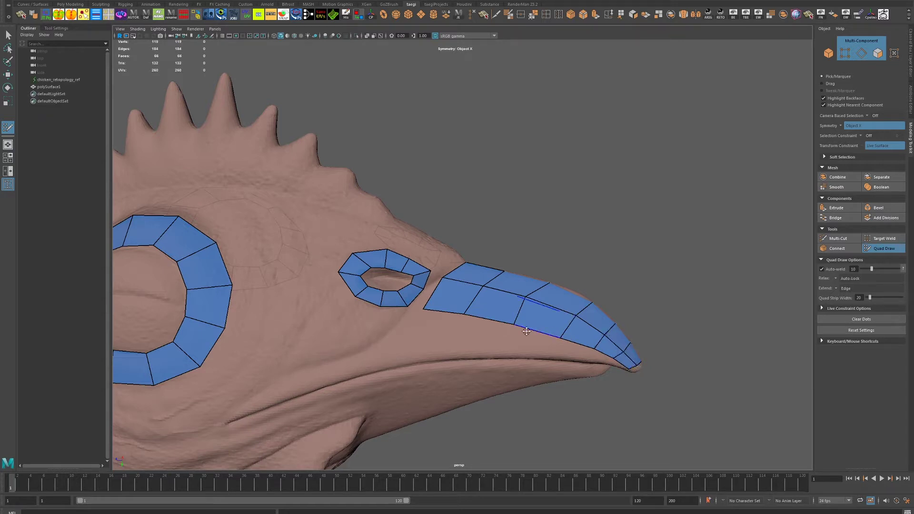
Step: Relax the nostril ring and insert an edge loop along the beak strip
mouse_move(606, 347)
alt+mouse_down()
mouse_move(510, 373)
mouse_move(567, 345)
mouse_move(564, 361)
alt+mouse_up()
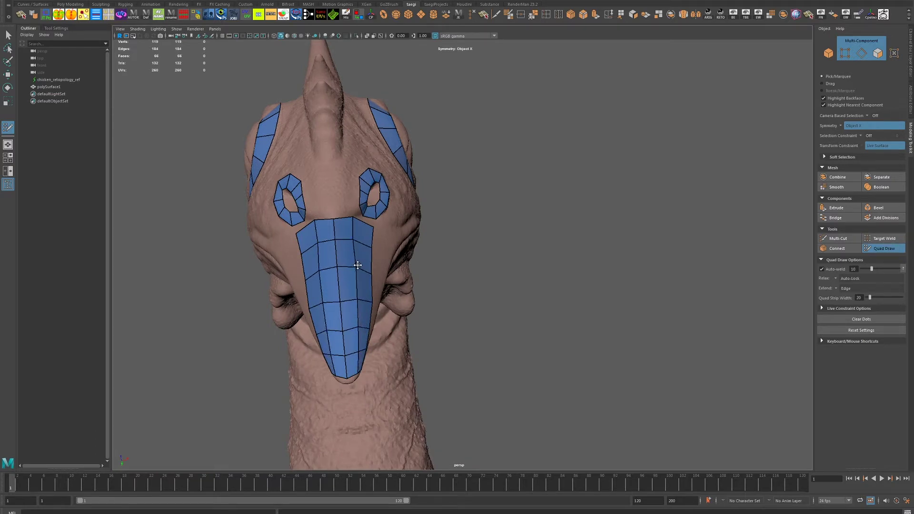
alt+drag(359, 261, 524, 267)
scroll(541, 278, up, 3)
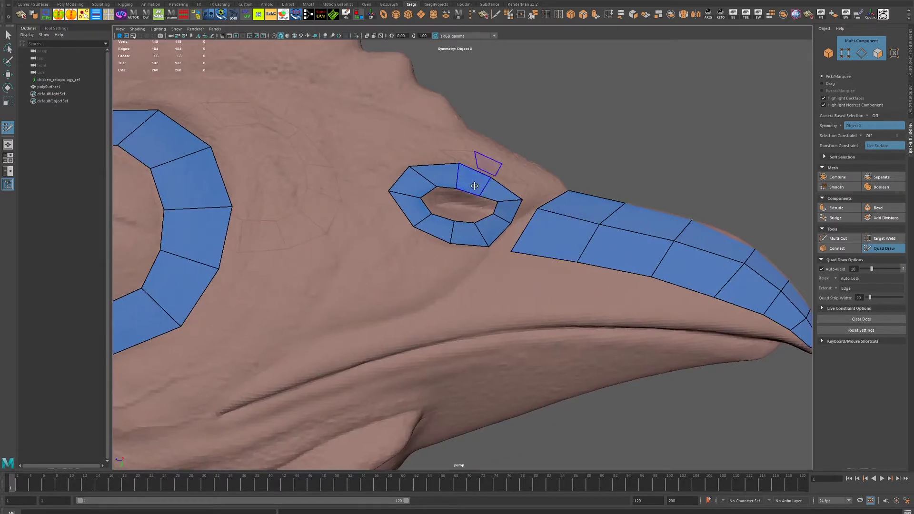
shift+drag(478, 180, 495, 203)
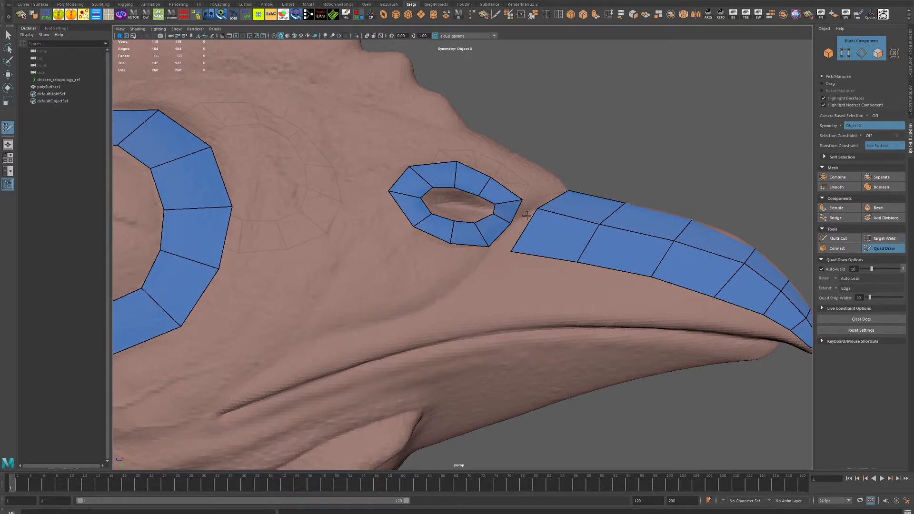
ctrl+click(557, 228)
mouse_move(538, 236)
alt+mouse_down()
mouse_move(562, 276)
mouse_move(673, 282)
mouse_move(581, 249)
mouse_move(547, 265)
alt+mouse_up()
scroll(561, 276, down, 3)
scroll(602, 265, up, 3)
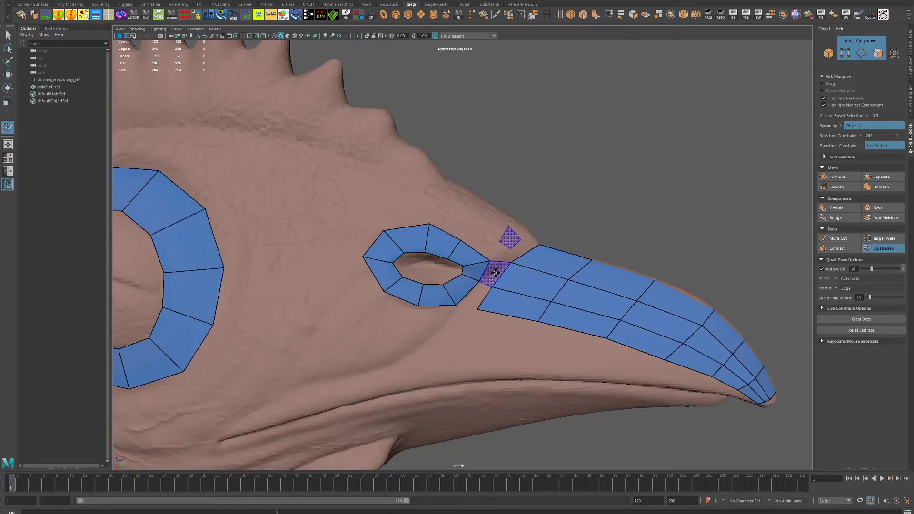
Step: Fill the gaps between the nostril ring and the beak strip with quads
shift+click(495, 272)
shift+click(482, 293)
alt+drag(481, 292, 538, 271)
scroll(541, 271, up, 2)
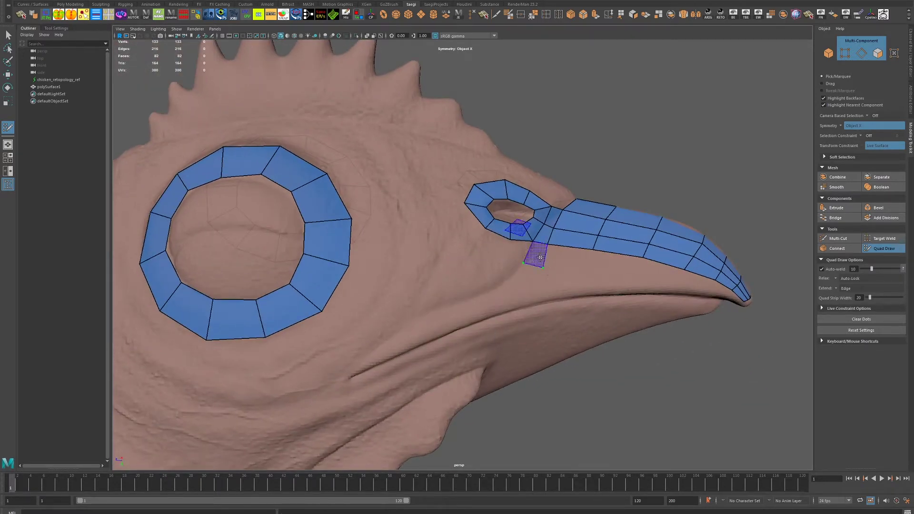
click(540, 257)
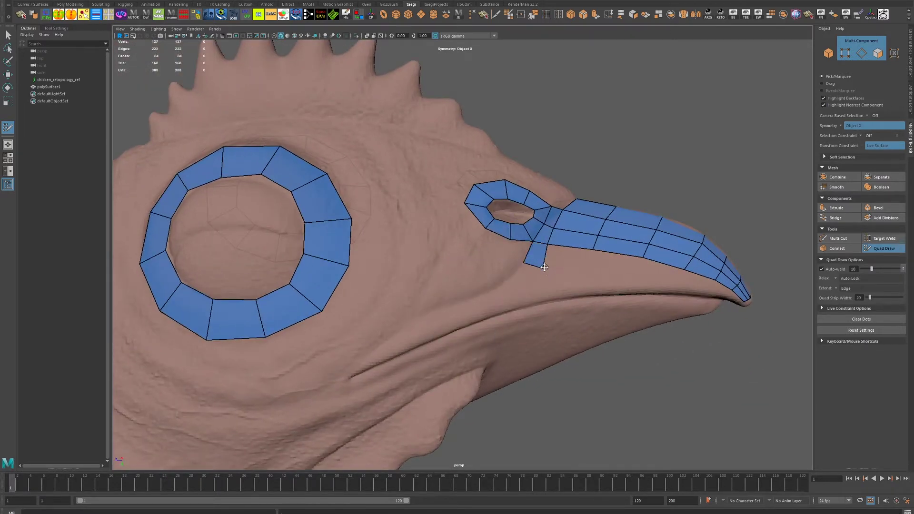
Step: Create the upper cheek strip below the eye, add an edge loop, and join it to the beak strip
click(403, 339)
click(406, 350)
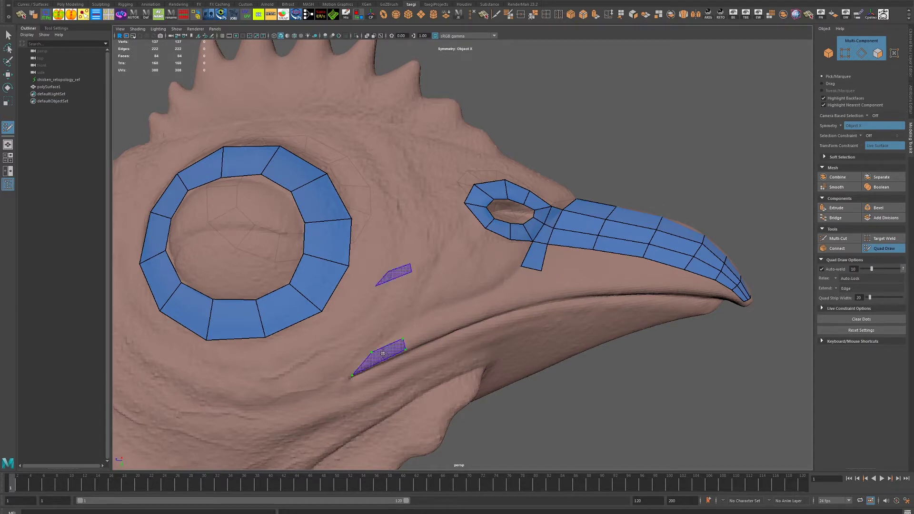
click(454, 327)
shift+click(429, 324)
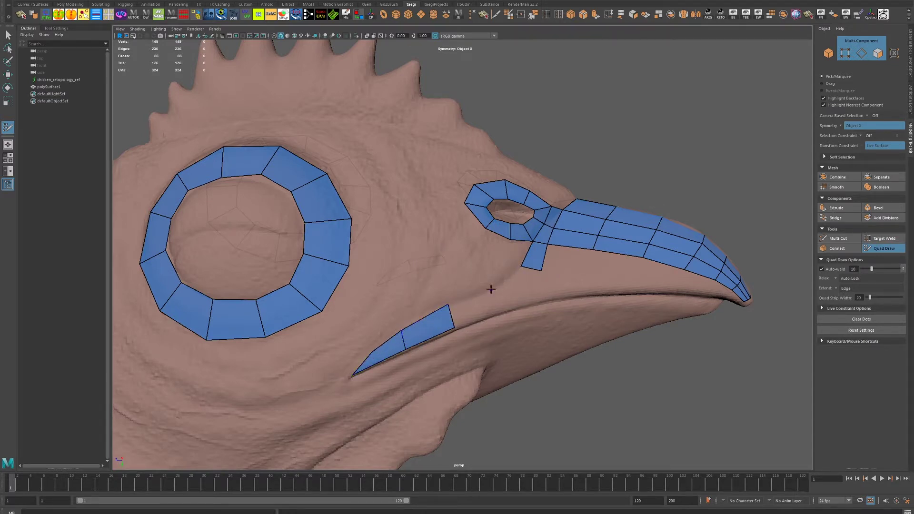
shift+click(511, 291)
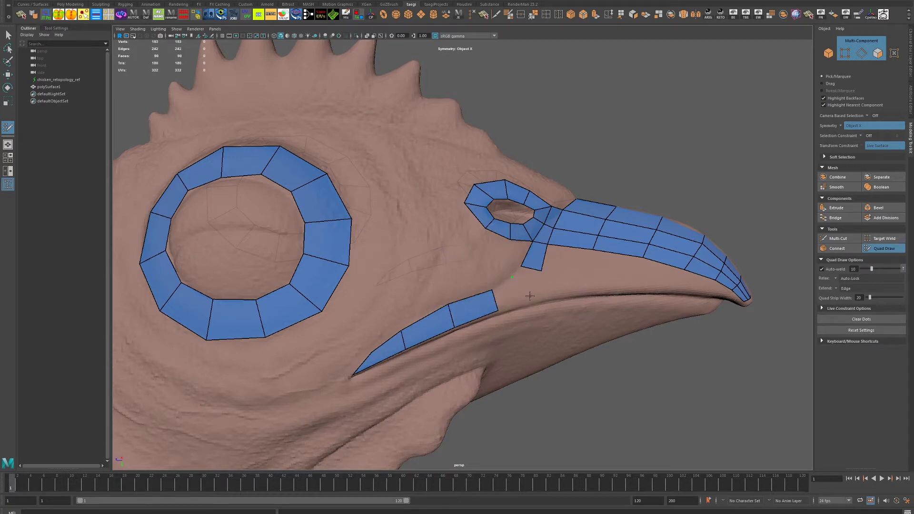
ctrl+click(494, 300)
shift+drag(452, 309, 437, 313)
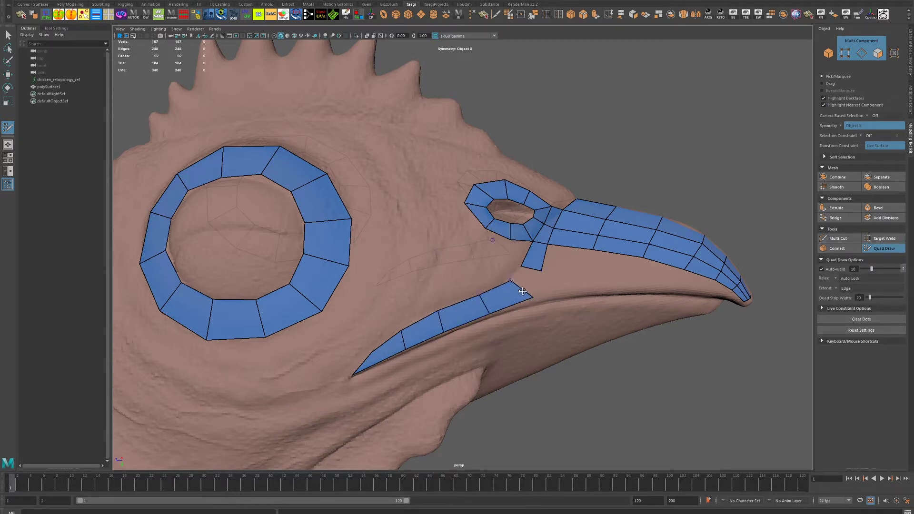
shift+click(523, 267)
alt+drag(524, 267, 439, 281)
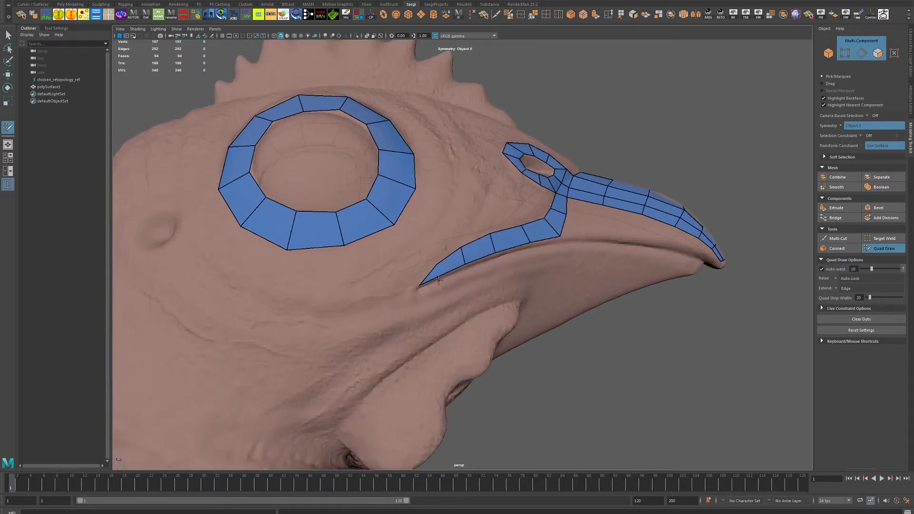
scroll(439, 281, up, 2)
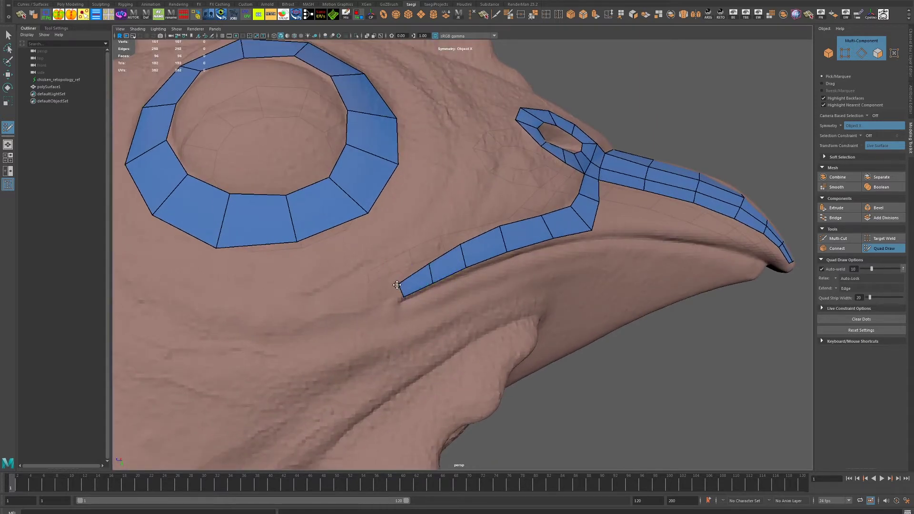
Step: Build a second, parallel quad strip beneath it toward the beak
shift+click(396, 306)
shift+click(411, 313)
shift+click(429, 303)
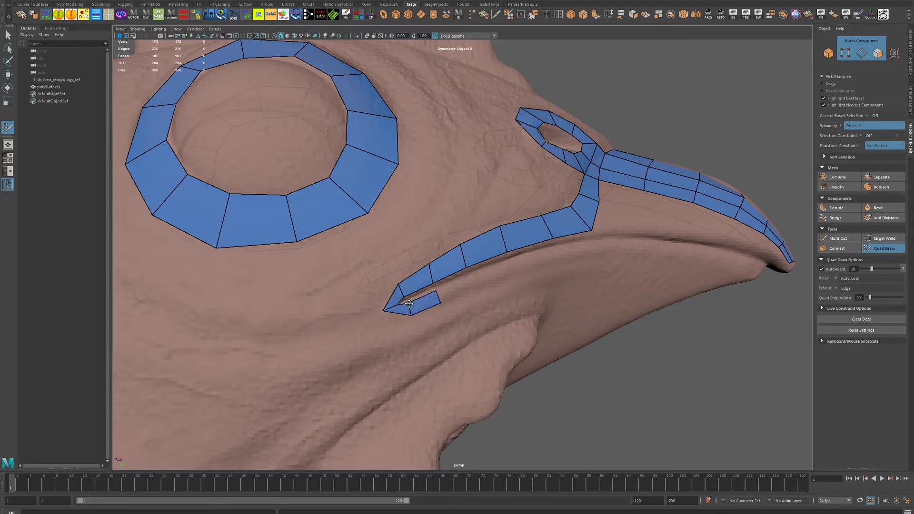
click(474, 288)
shift+click(459, 286)
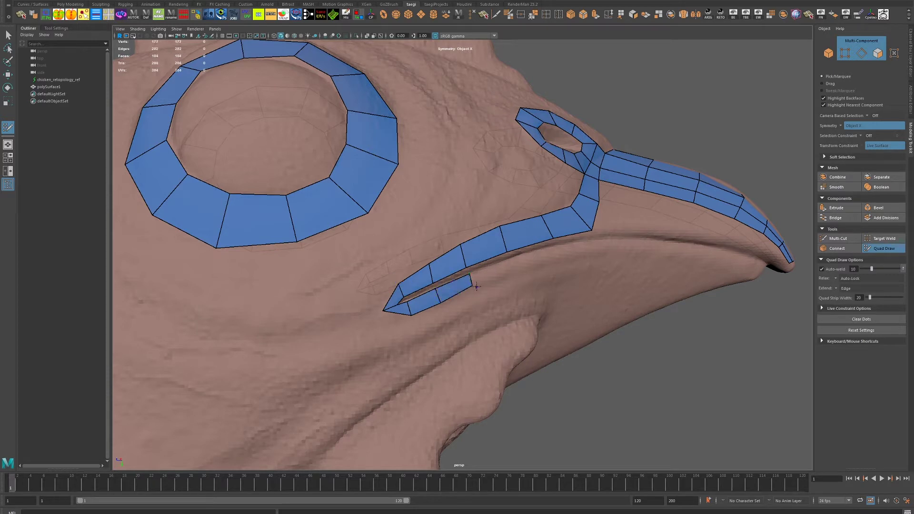
click(514, 275)
shift+click(507, 264)
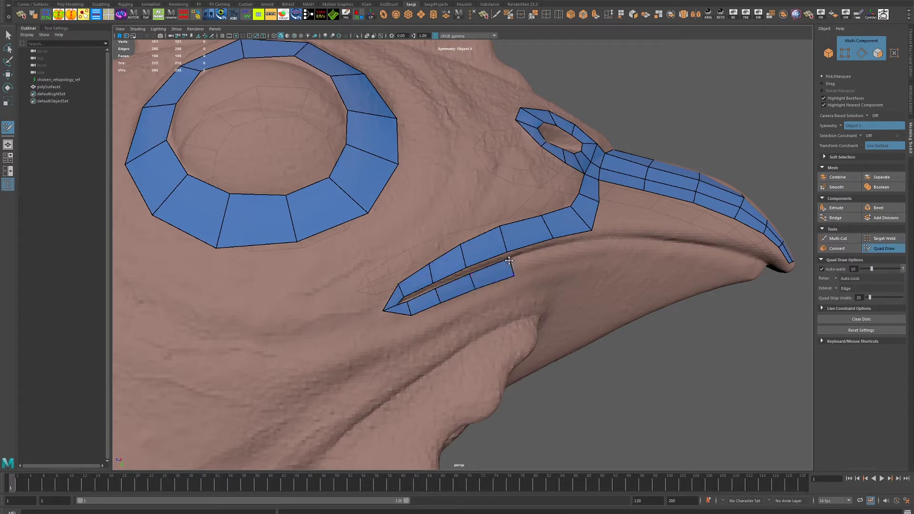
shift+click(558, 263)
click(592, 247)
Step: Add quads and a point below the upper beak strip
scroll(571, 252, down, 3)
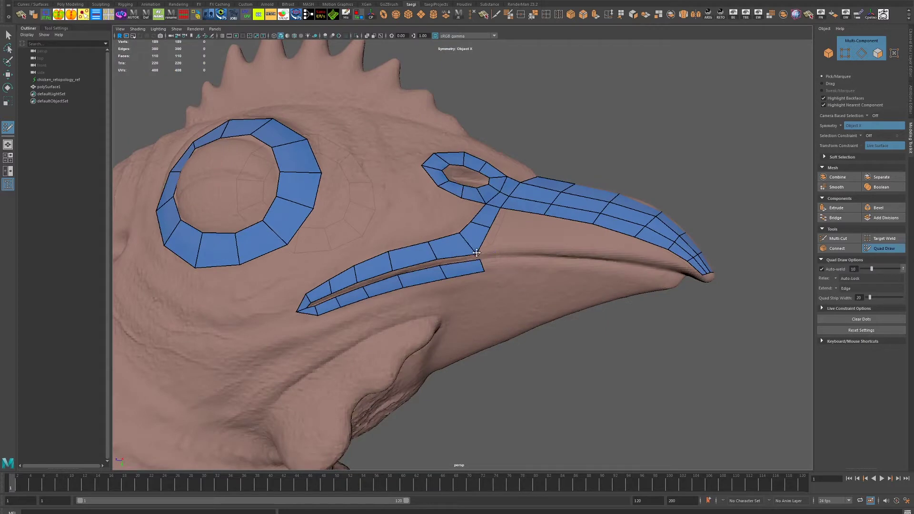
click(556, 244)
shift+click(523, 224)
scroll(500, 248, up, 1)
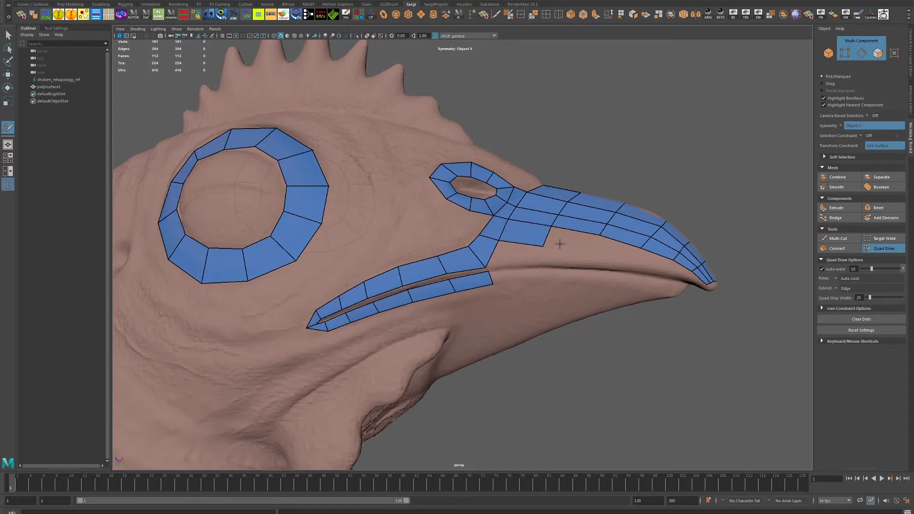
click(536, 261)
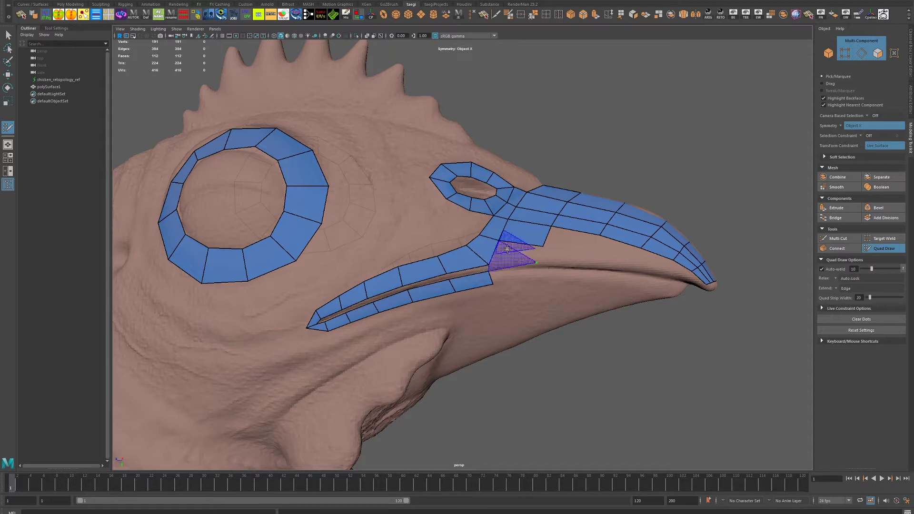
Step: Undo a bad fill, then fill quads between the strip and the beak's lower edge
shift+click(507, 249)
key(ctrl+z)
scroll(529, 265, up, 2)
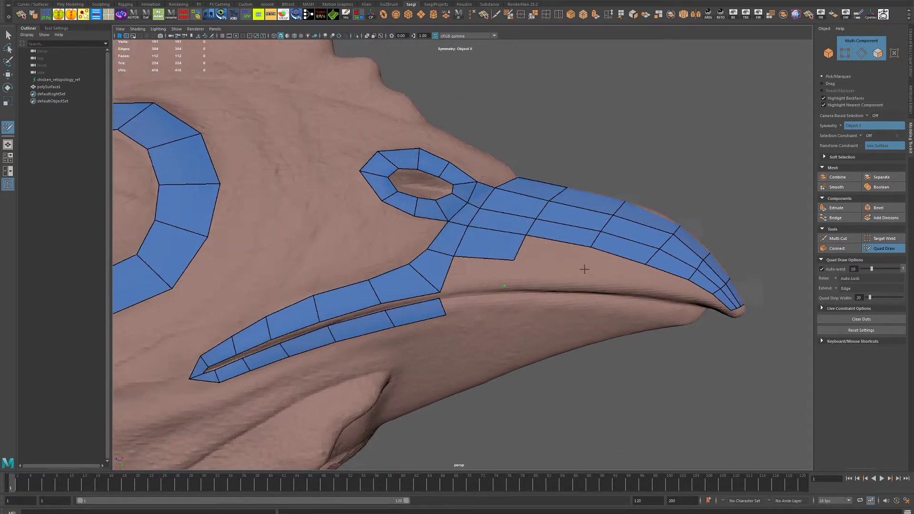
alt+middle_drag(586, 267, 542, 279)
shift+click(517, 260)
shift+click(445, 270)
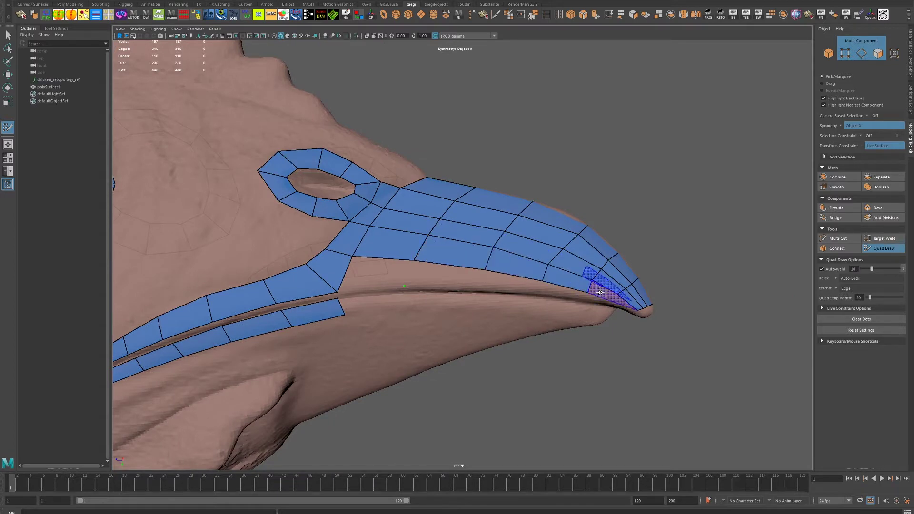
shift+click(567, 277)
shift+click(607, 291)
alt+middle_drag(638, 308, 547, 286)
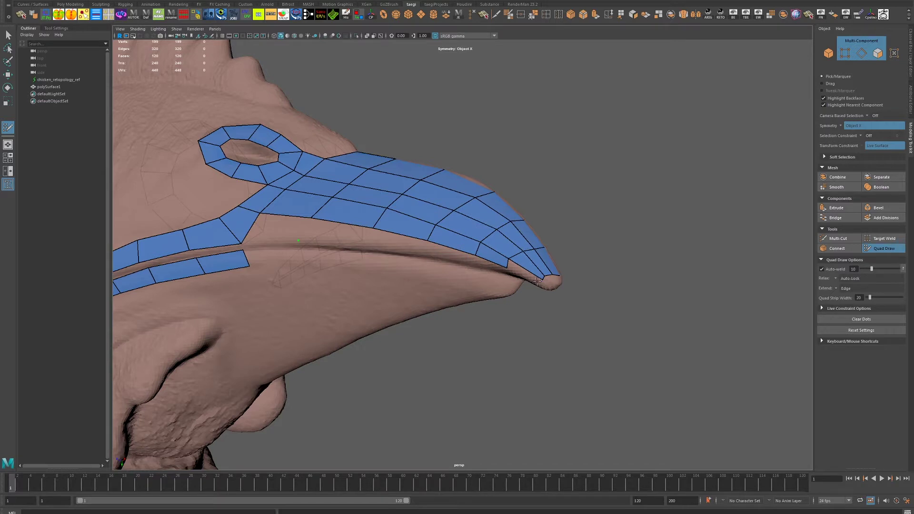
Step: Fill the beak tip and add a row of quads along the lower beak edge
scroll(535, 284, up, 4)
shift+click(633, 298)
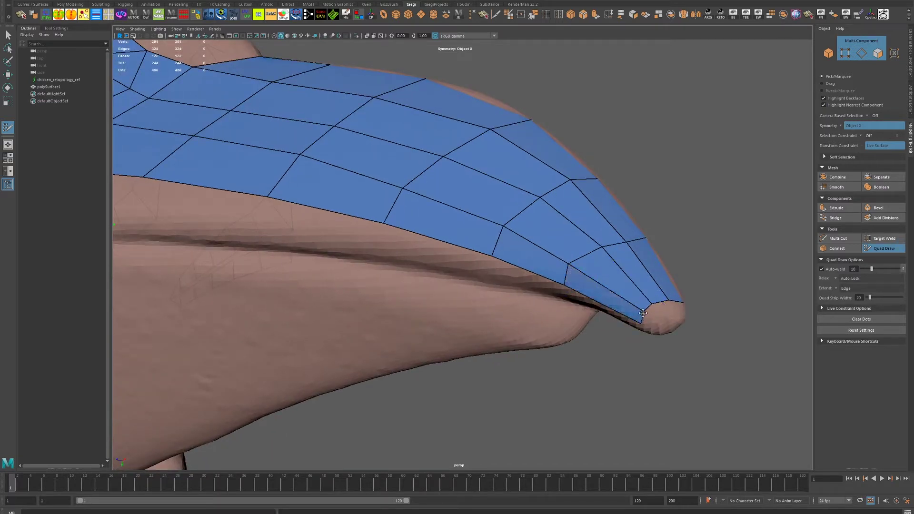
scroll(657, 304, down, 5)
scroll(647, 254, up, 4)
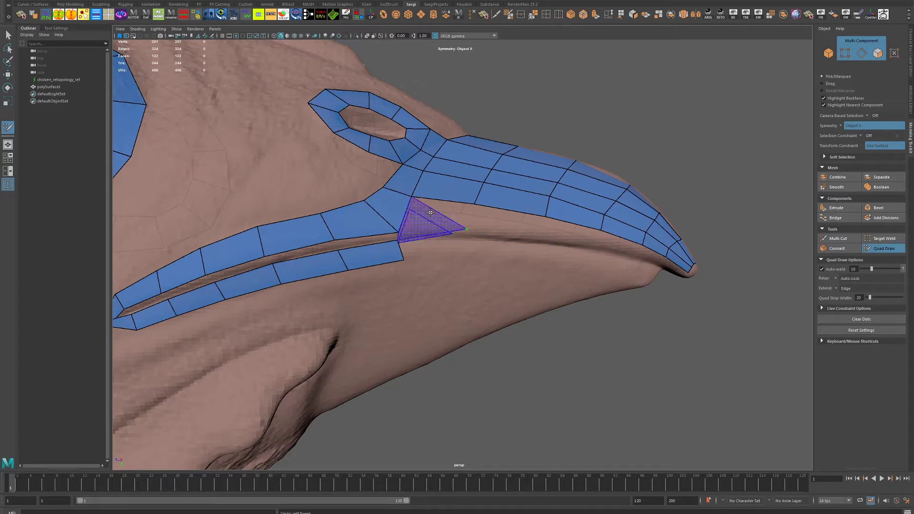
key(ctrl+z)
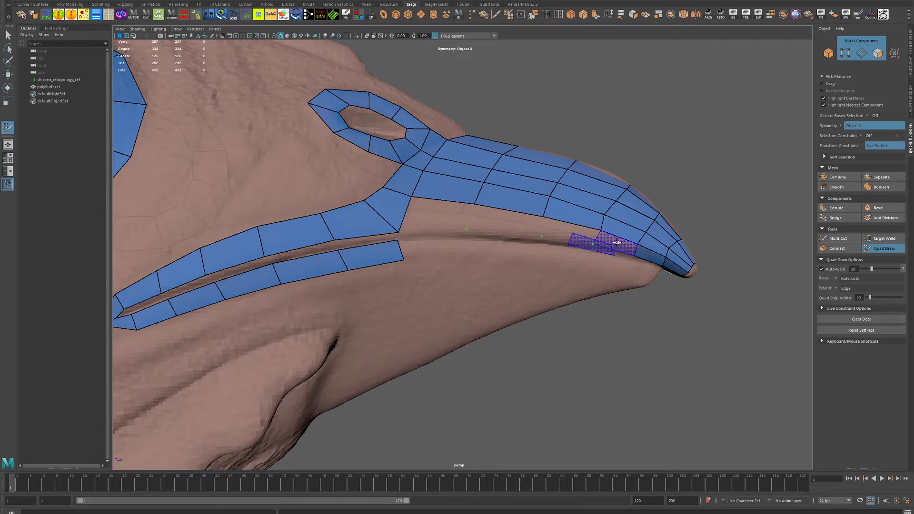
drag(595, 238, 478, 235)
Step: Delete the last upper-beak face and straighten the bottom beak quad's left edge
scroll(477, 236, down, 5)
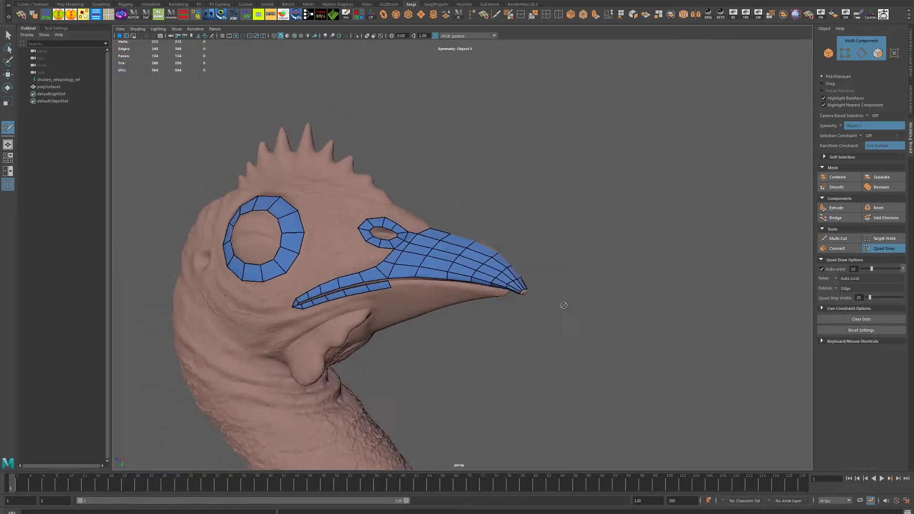
scroll(476, 266, up, 4)
ctrl+shift+click(390, 266)
drag(419, 273, 430, 269)
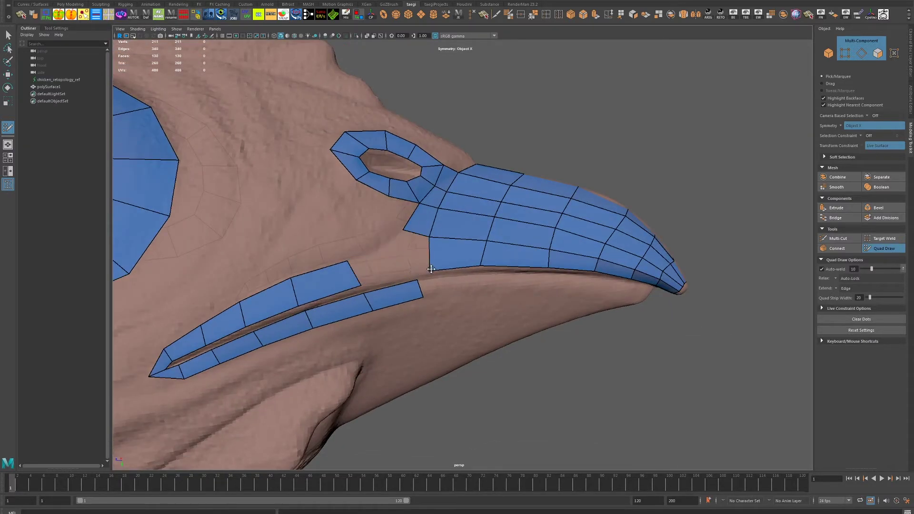
alt+middle_drag(374, 257, 528, 238)
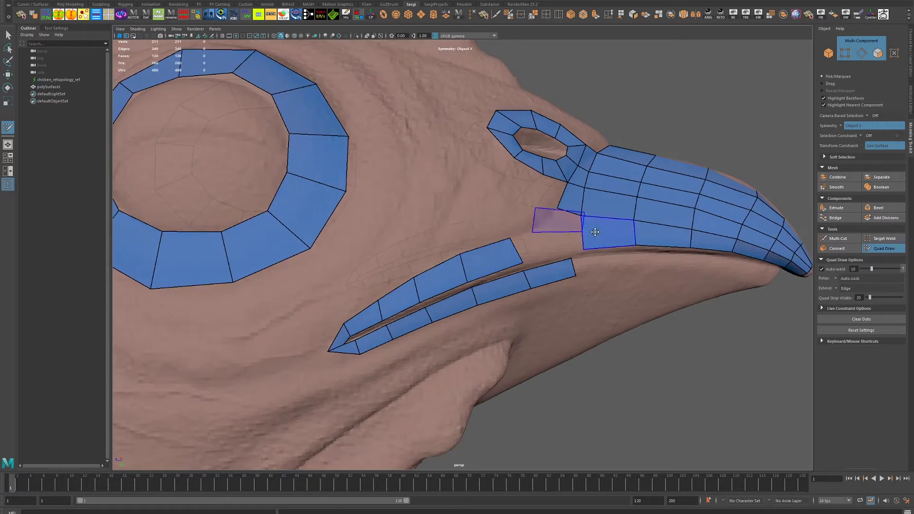
scroll(594, 154, up, 2)
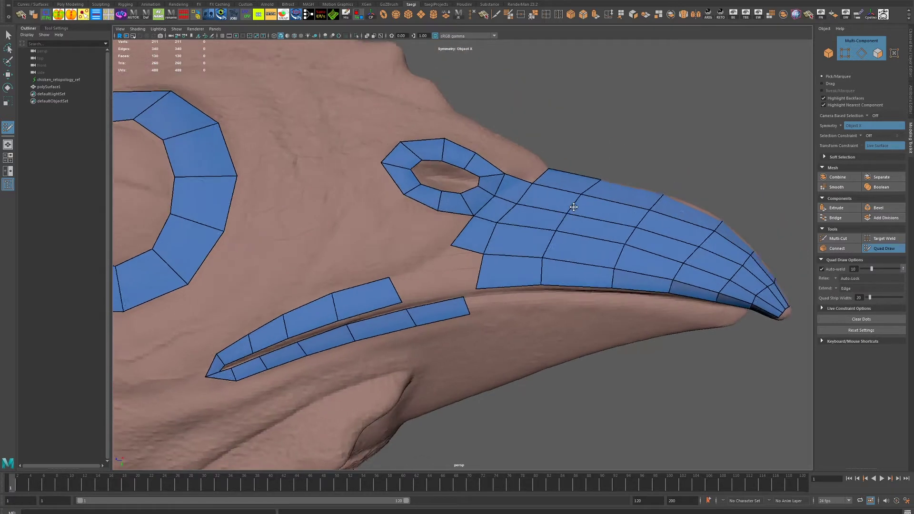
alt+middle_drag(553, 200, 545, 229)
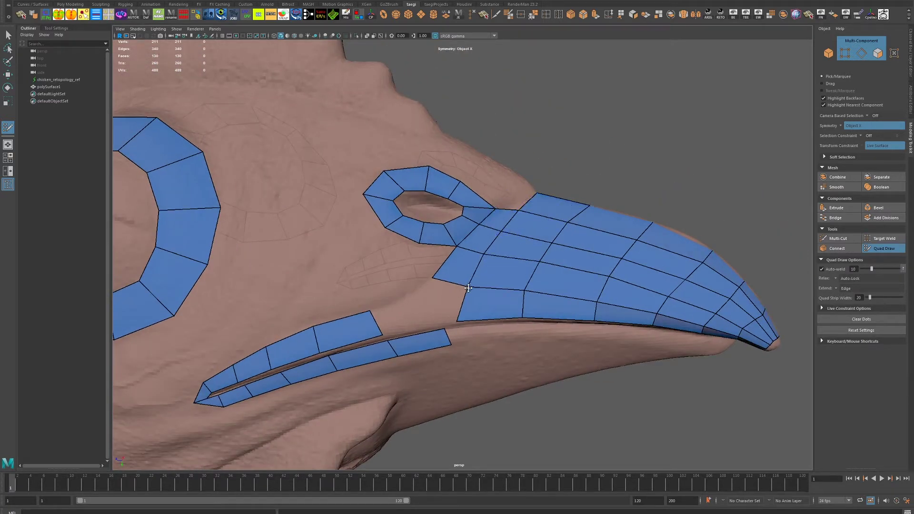
scroll(500, 221, down, 3)
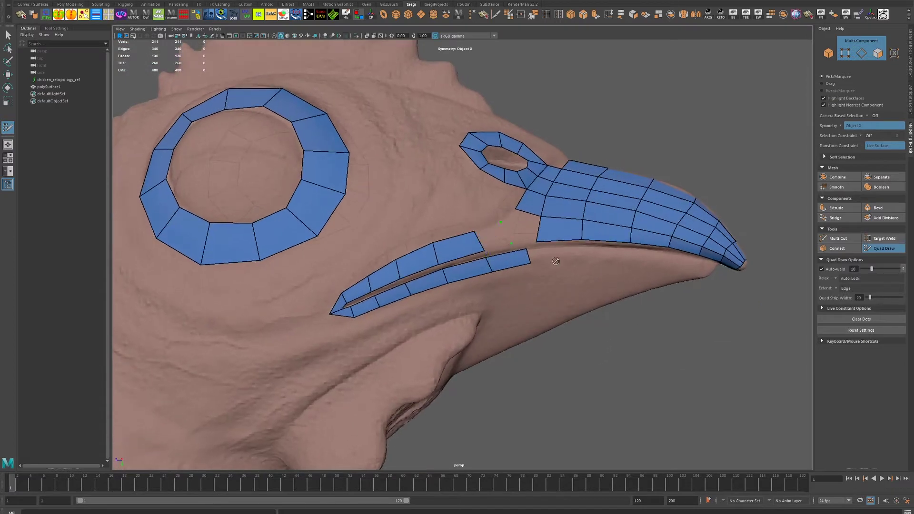
Step: Fill quads at the upper mouth strip's end and weld its vertices onto the beak
shift+click(495, 236)
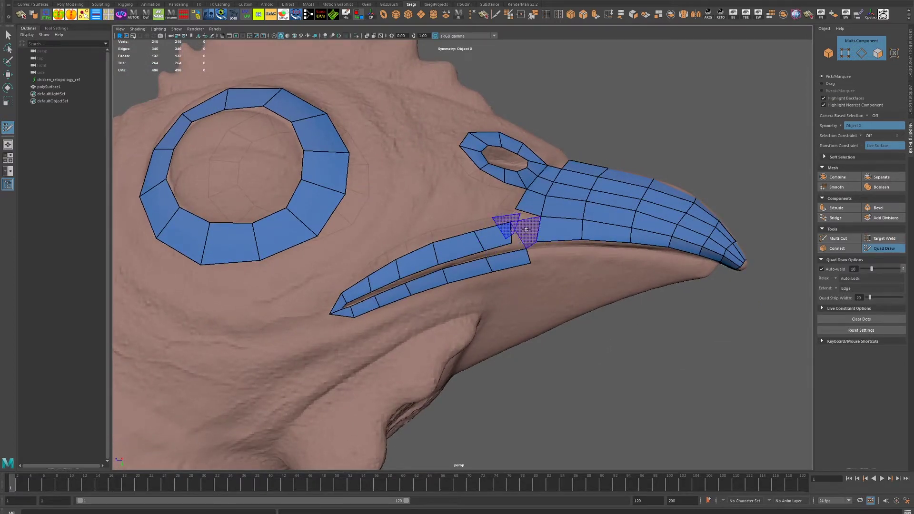
drag(510, 224, 514, 243)
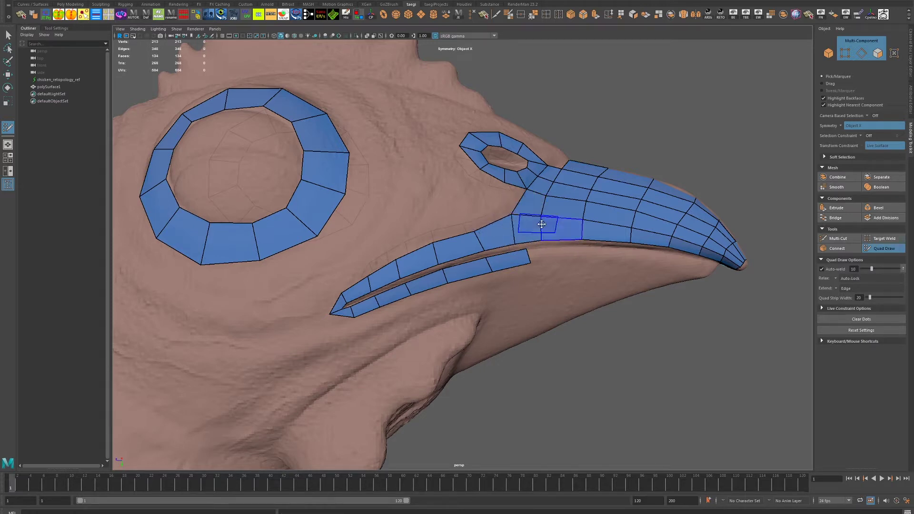
shift+click(481, 230)
scroll(555, 257, down, 5)
scroll(611, 274, up, 3)
scroll(471, 231, up, 3)
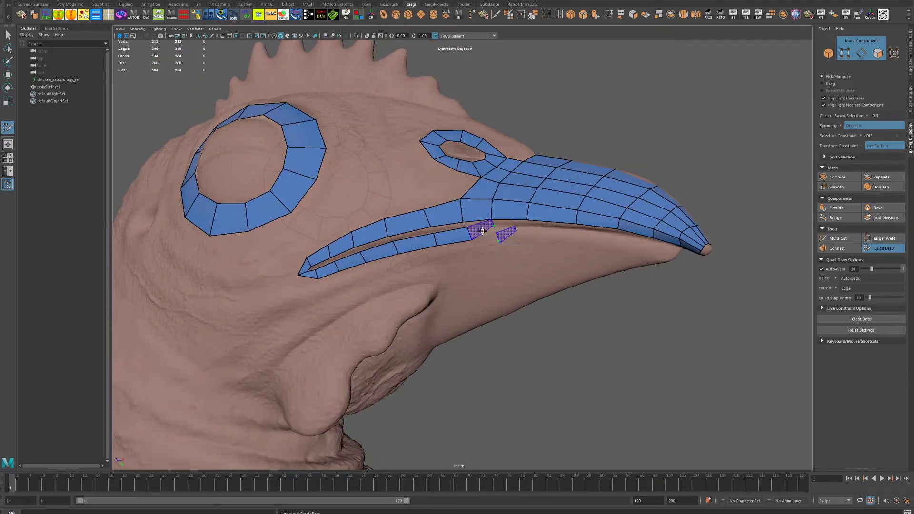
Step: Nudge the strip's end vertex and add the first new quads along the lower beak edge
scroll(548, 283, up, 3)
drag(479, 228, 470, 230)
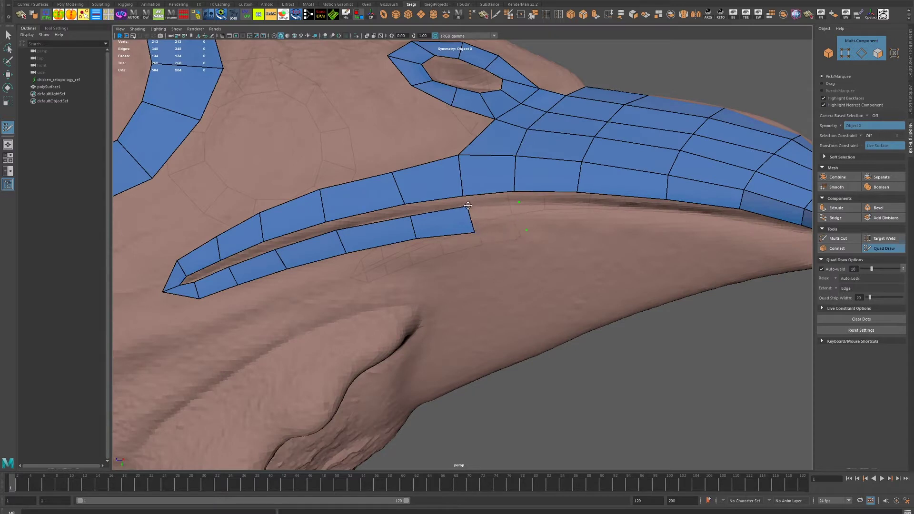
click(519, 230)
shift+click(529, 219)
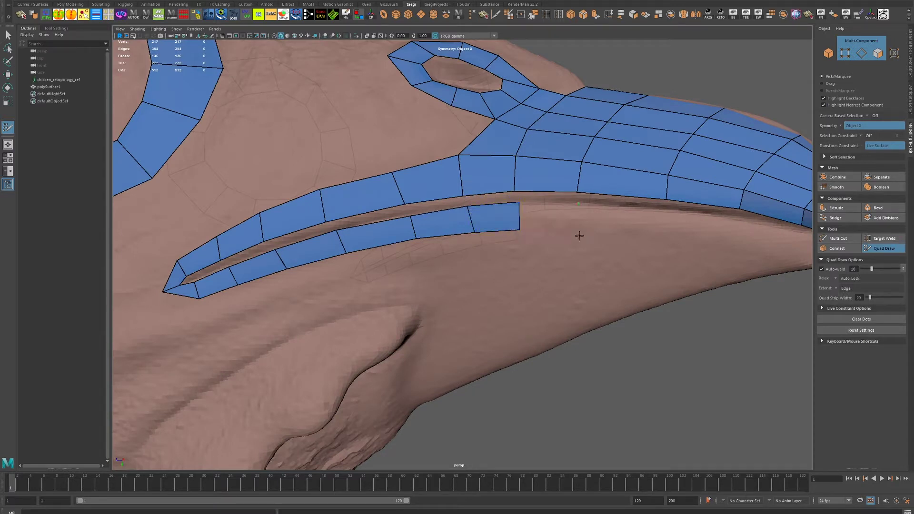
alt+middle_drag(589, 237, 384, 222)
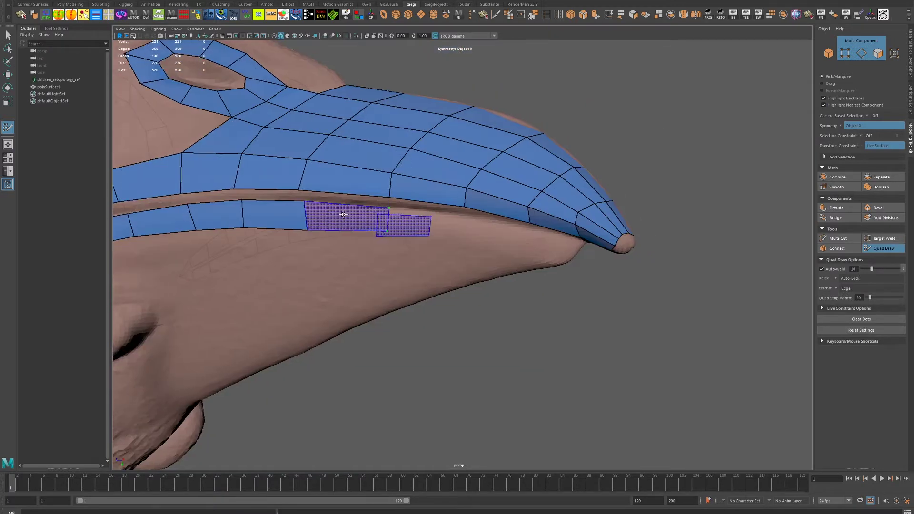
shift+click(384, 222)
click(455, 232)
Step: Add further quads to the lower mouth strip toward the beak
shift+click(424, 221)
click(524, 229)
click(515, 246)
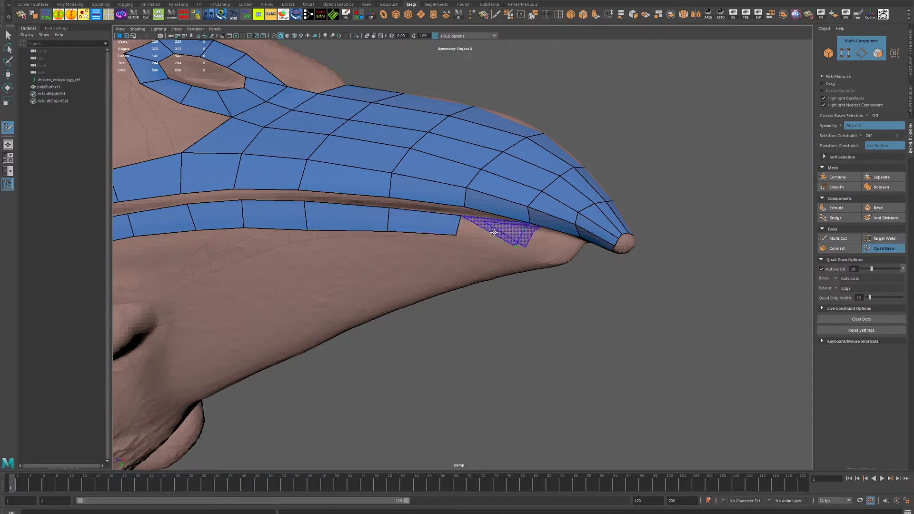
shift+click(492, 229)
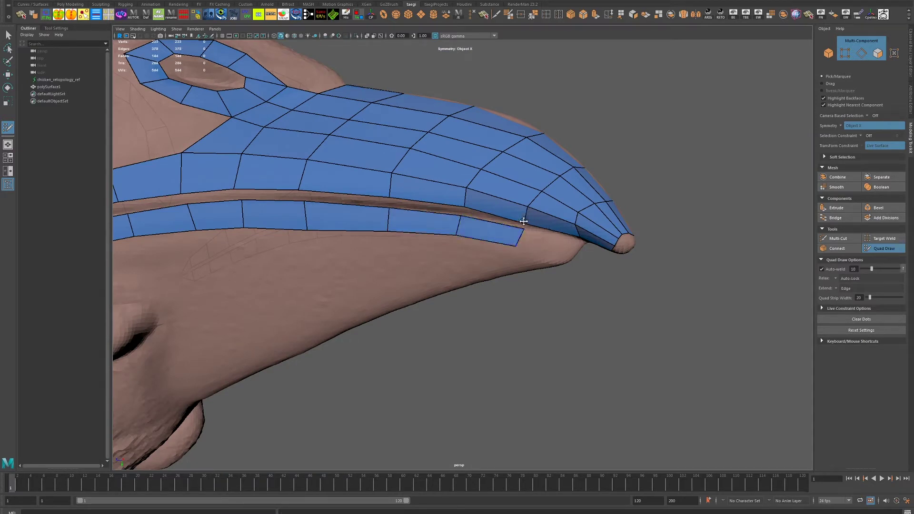
alt+drag(592, 281, 603, 288)
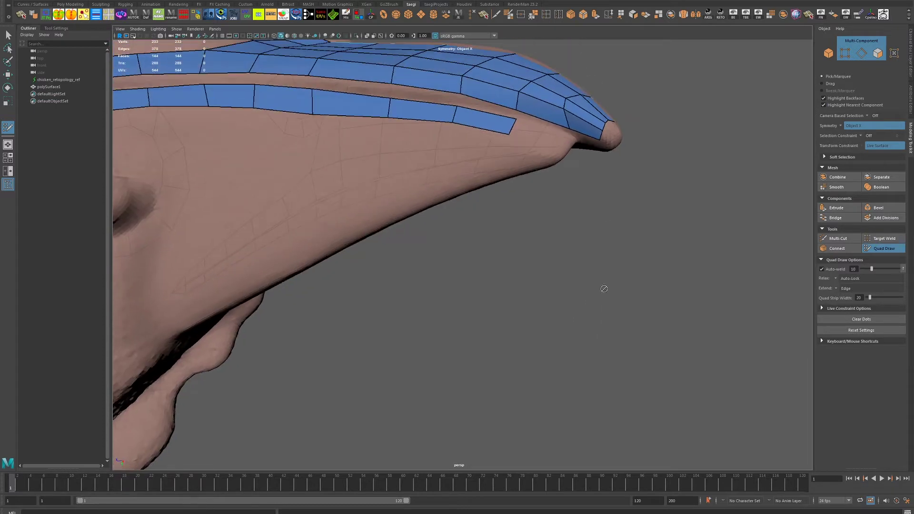
Step: Place points near the beak tip and fill the final quad there
click(564, 155)
click(861, 319)
click(554, 151)
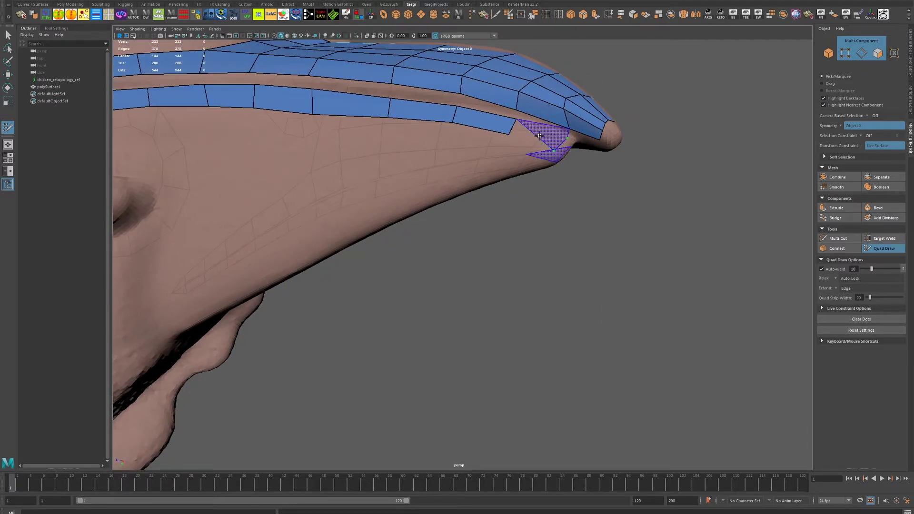
shift+click(539, 136)
Step: Orbit and zoom out to inspect the beak from the side
alt+drag(587, 180, 420, 137)
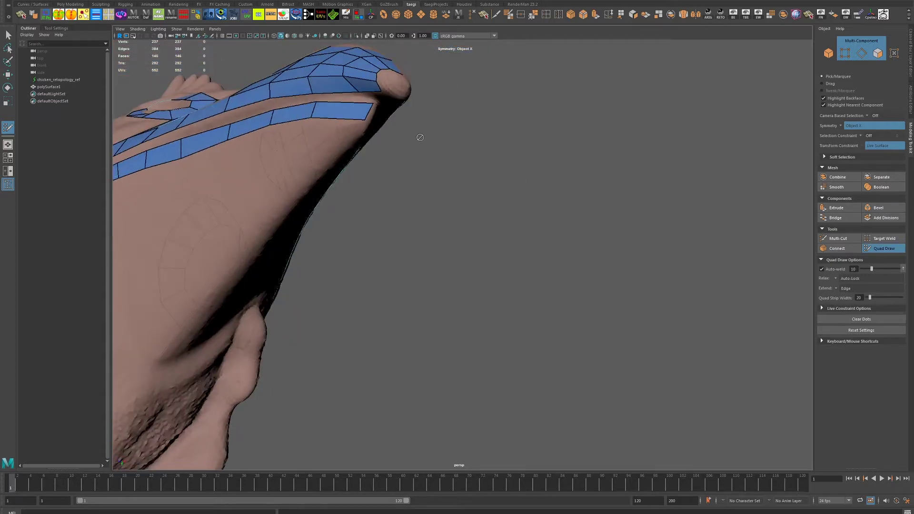
mouse_move(360, 110)
alt+mouse_down()
mouse_move(562, 231)
mouse_move(528, 226)
mouse_move(513, 250)
mouse_move(571, 265)
mouse_move(565, 221)
mouse_move(538, 211)
mouse_move(567, 218)
alt+mouse_up()
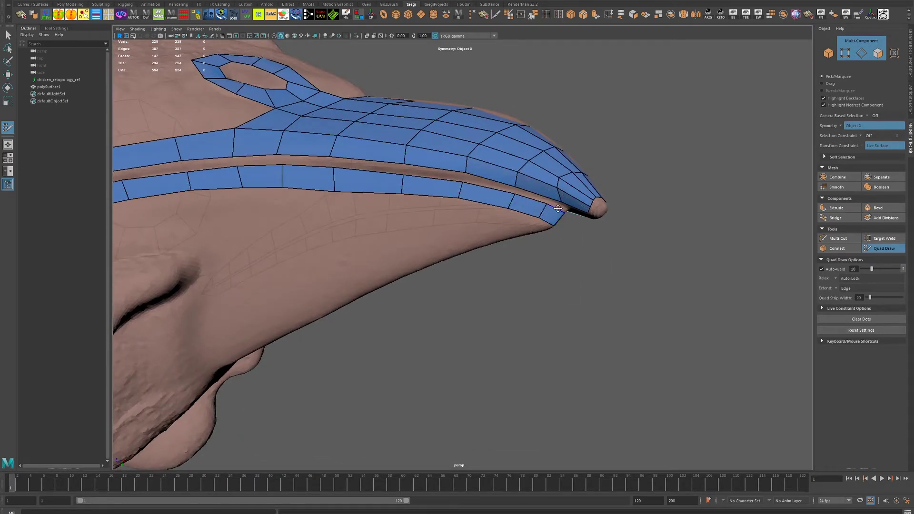
scroll(553, 222, down, 10)
alt+drag(553, 222, 265, 79)
mouse_move(595, 248)
alt+mouse_down()
mouse_move(619, 230)
mouse_move(550, 255)
mouse_move(613, 243)
mouse_move(455, 225)
alt+mouse_up()
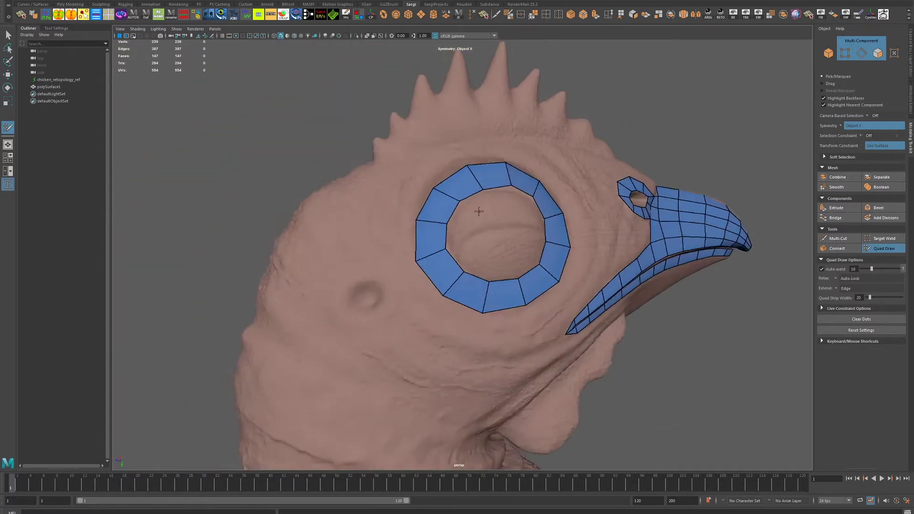
Step: Fill a closed ring of quads around the dimple behind the eye
scroll(456, 224, up, 4)
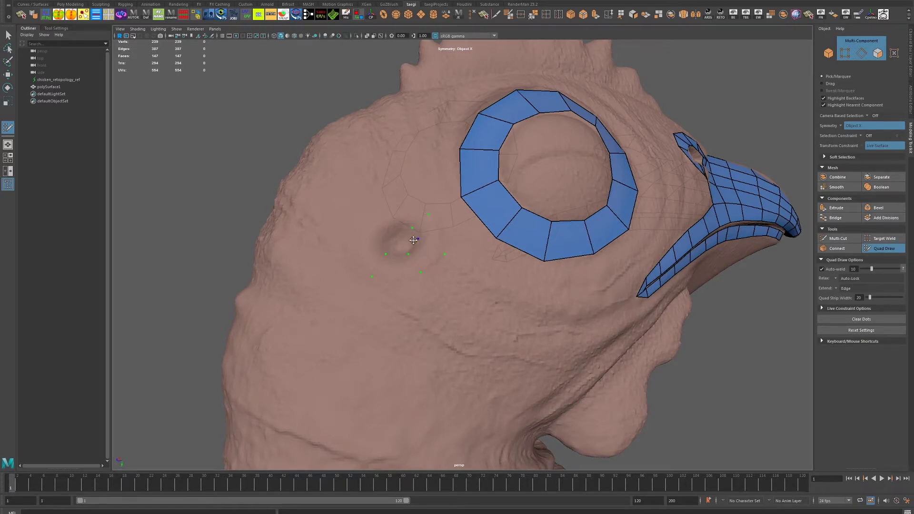
shift+click(427, 235)
shift+click(426, 253)
shift+click(397, 267)
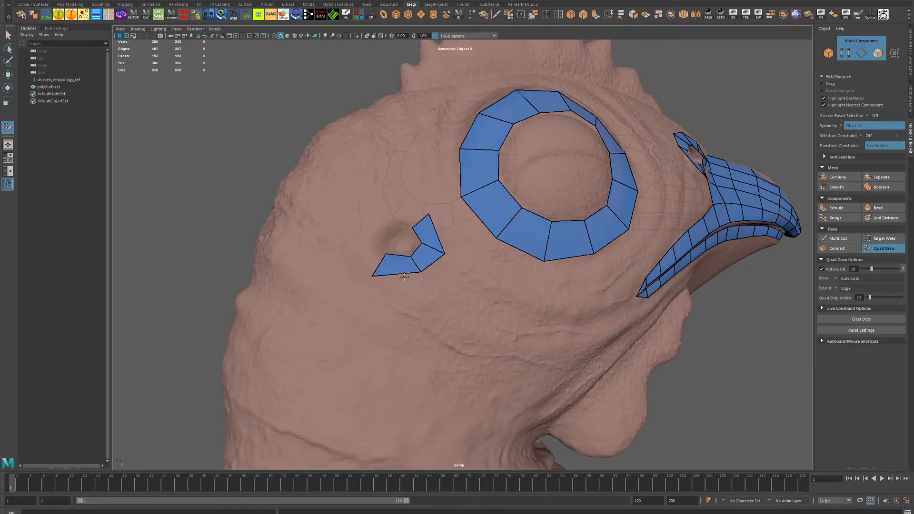
shift+click(356, 249)
alt+drag(396, 240, 386, 263)
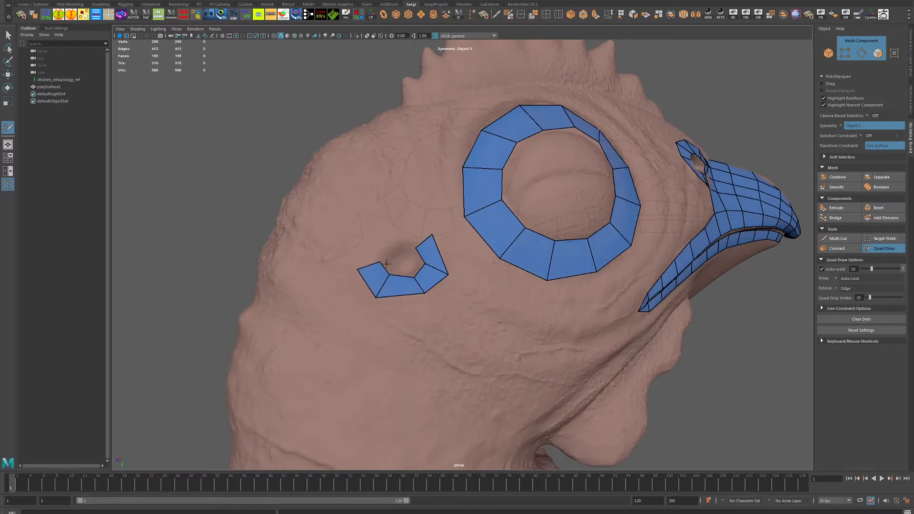
click(377, 233)
shift+click(378, 250)
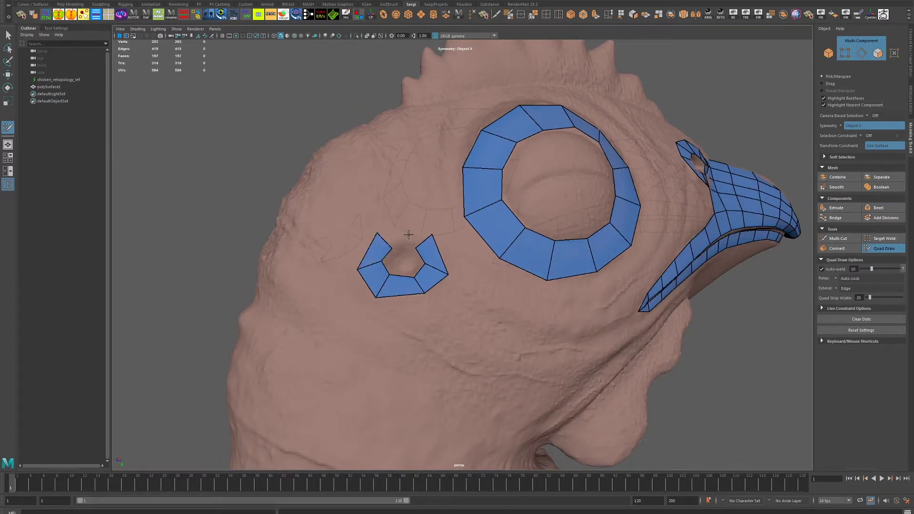
shift+click(407, 246)
Step: Relax the small ring into an even shape and split it with an edge loop
shift+drag(417, 246, 421, 250)
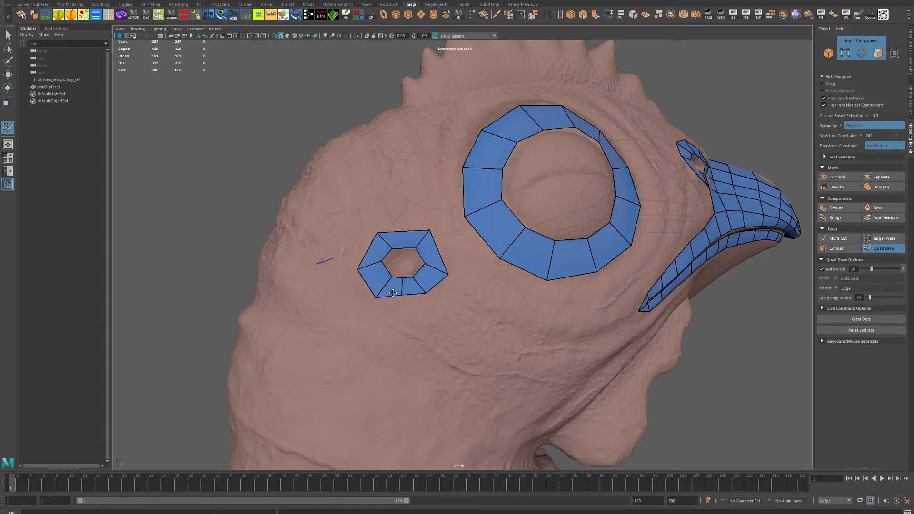
shift+drag(393, 293, 361, 261)
ctrl+click(406, 236)
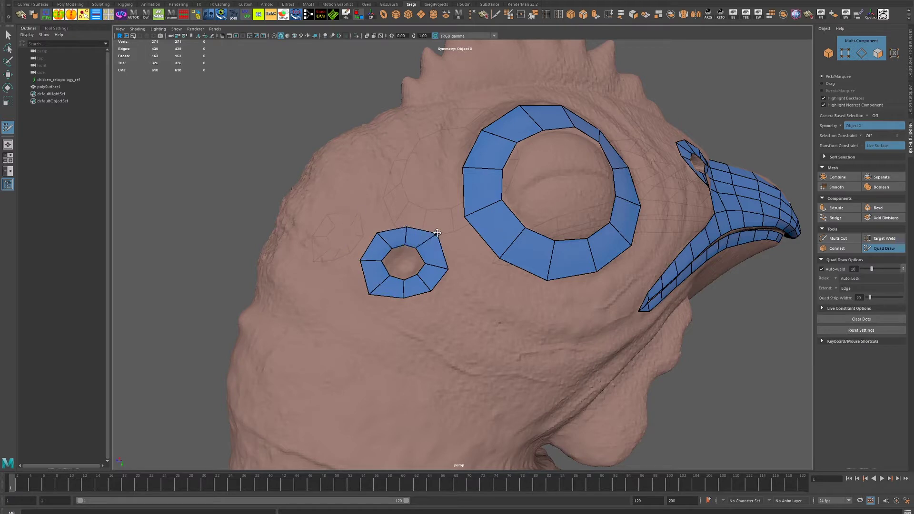
shift+drag(414, 239, 452, 271)
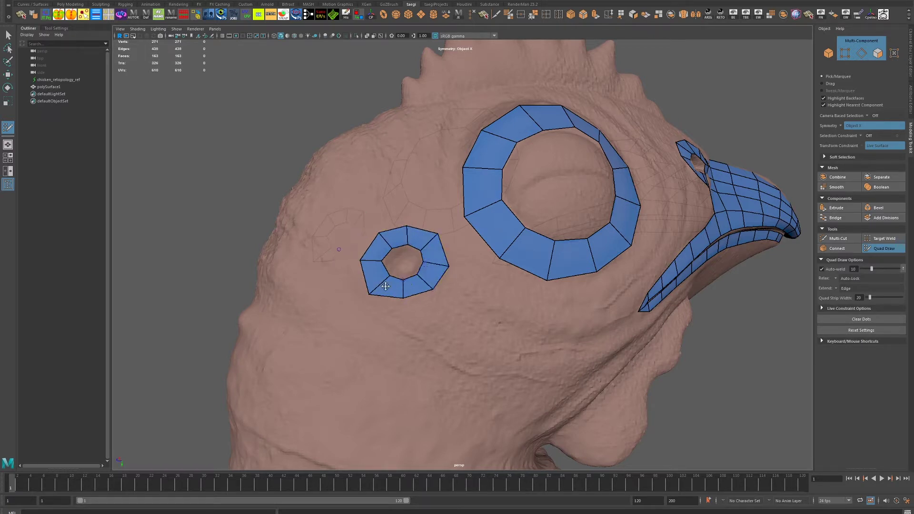
scroll(476, 310, down, 5)
Step: Fill a row of quads below the lower mouth strip, plus one more cheek quad
scroll(576, 330, down, 2)
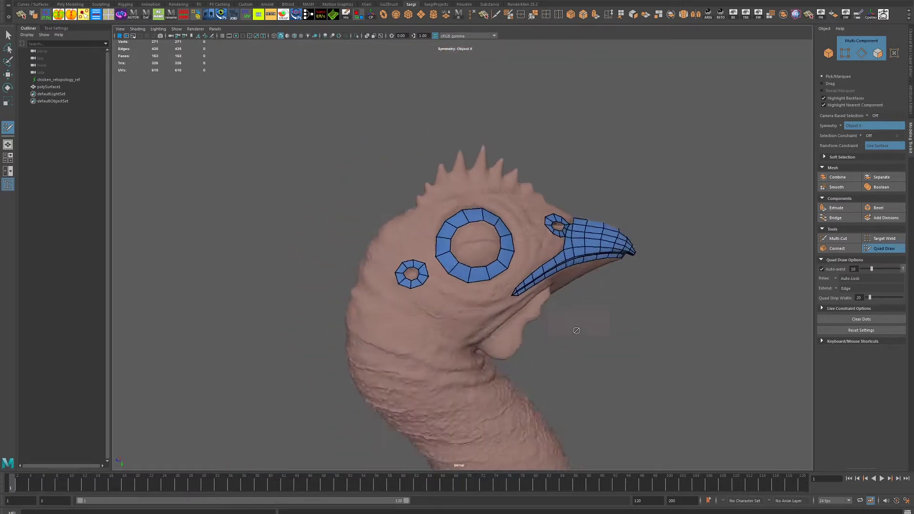
scroll(577, 330, up, 2)
scroll(573, 331, up, 2)
scroll(566, 324, down, 3)
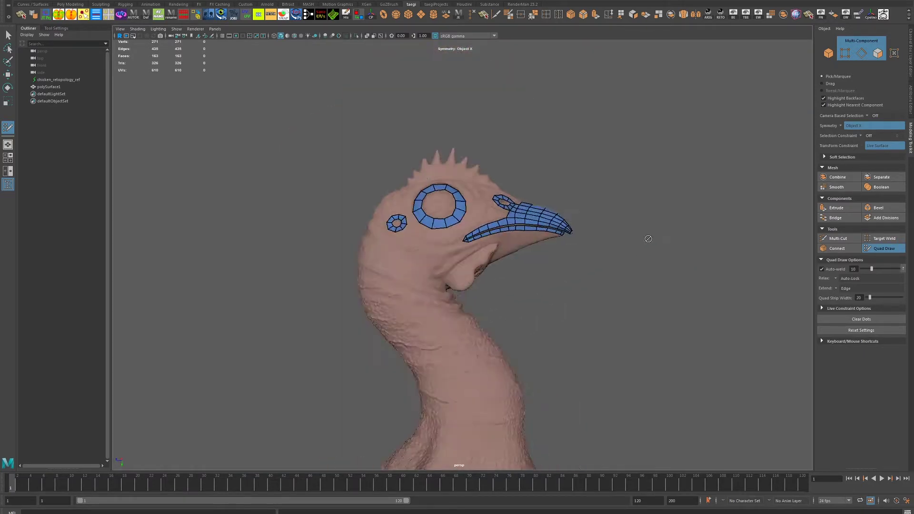
alt+drag(647, 238, 579, 245)
scroll(579, 244, down, 2)
scroll(630, 289, up, 5)
mouse_move(673, 259)
alt+mouse_down()
mouse_move(630, 288)
mouse_move(560, 288)
alt+mouse_up()
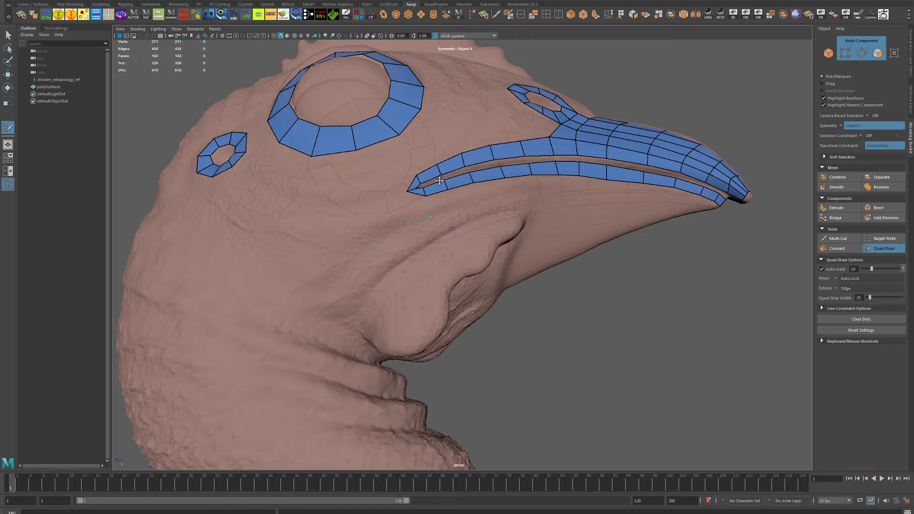
drag(433, 200, 512, 198)
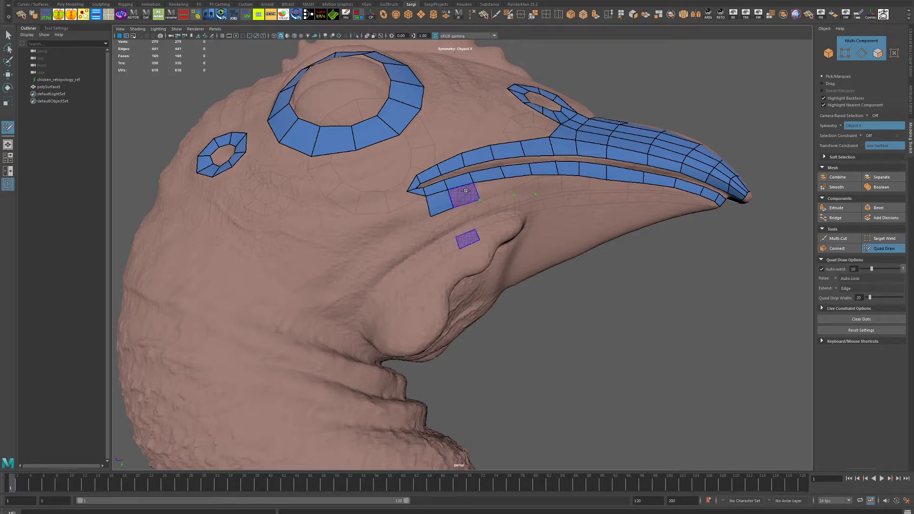
shift+click(536, 194)
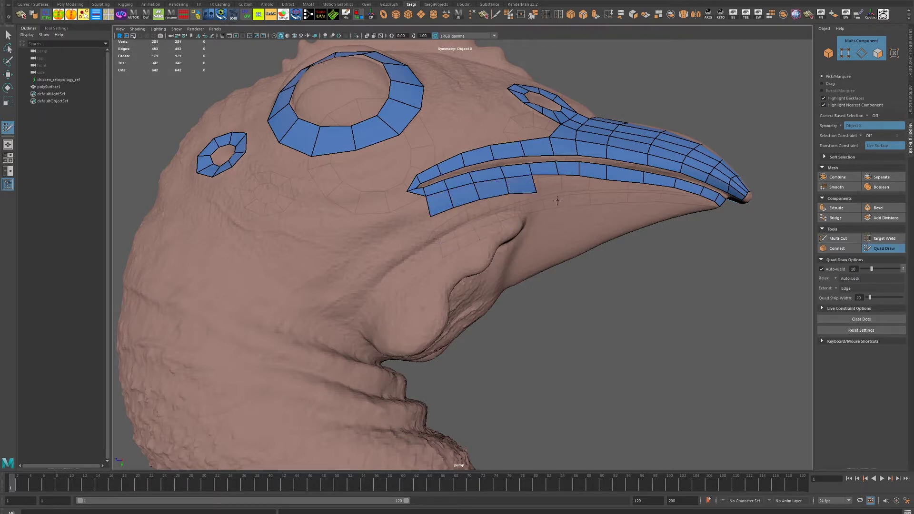
Step: Orbit around the beak to check the new cheek row
scroll(536, 194, down, 3)
alt+drag(536, 195, 585, 264)
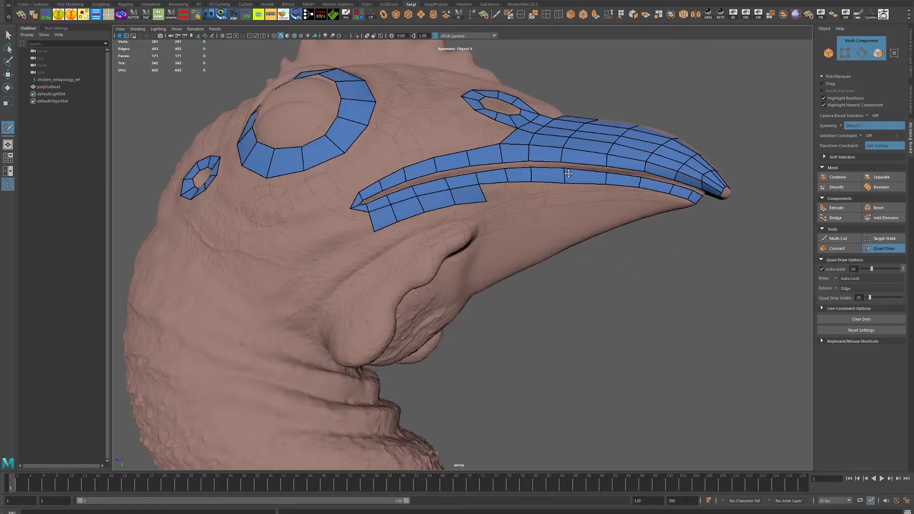
alt+drag(492, 207, 531, 182)
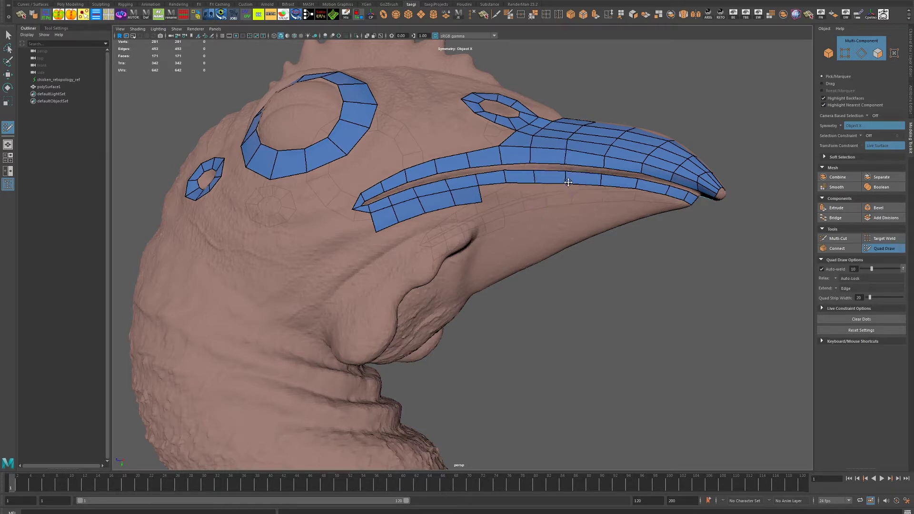
scroll(667, 255, down, 3)
mouse_move(524, 238)
alt+mouse_down()
mouse_move(500, 233)
mouse_move(482, 263)
alt+mouse_up()
scroll(465, 229, up, 3)
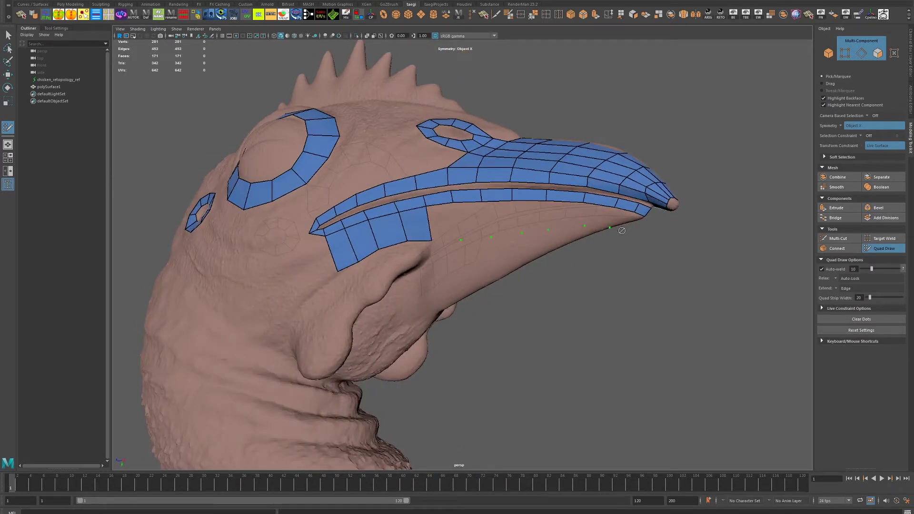
Step: Extend quads along the lower beak tip and delete a stray quad near the upper beak tip
drag(457, 224, 583, 224)
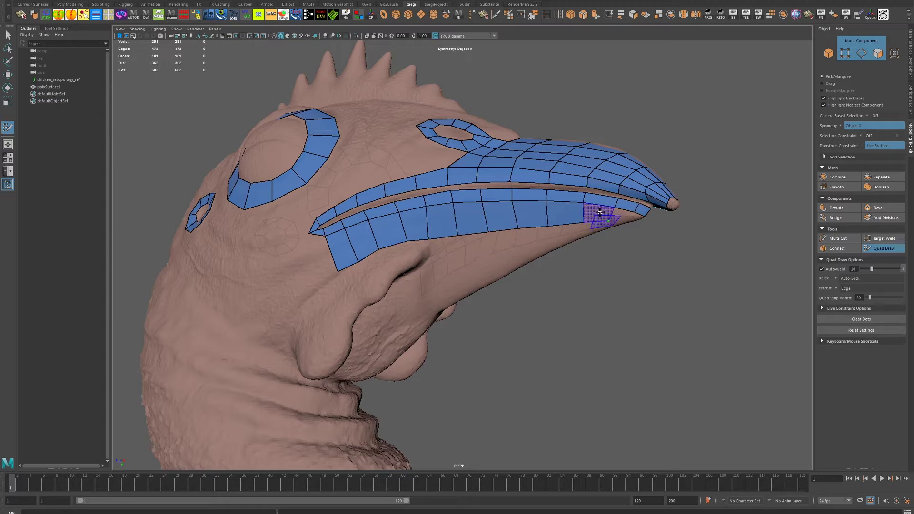
shift+click(602, 218)
alt+drag(628, 219, 531, 155)
ctrl+shift+click(434, 109)
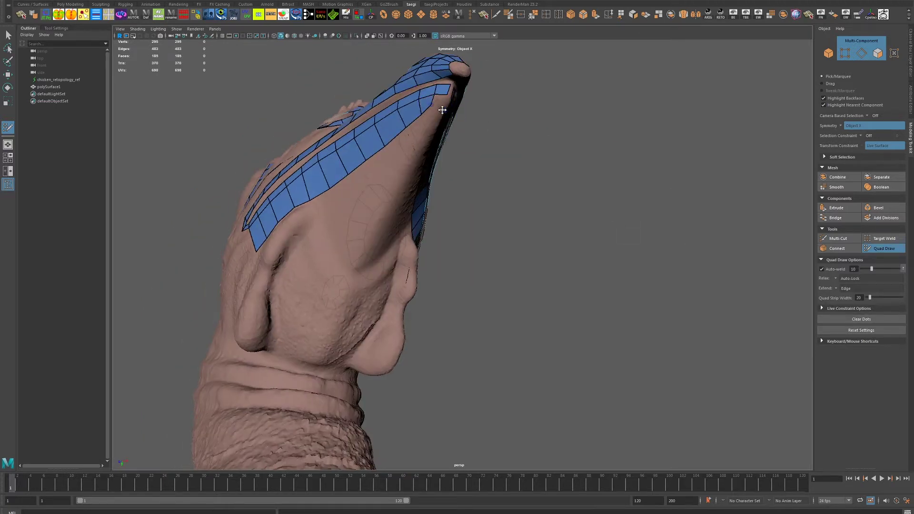
mouse_move(442, 108)
alt+mouse_down()
mouse_move(453, 136)
mouse_move(622, 205)
alt+mouse_up()
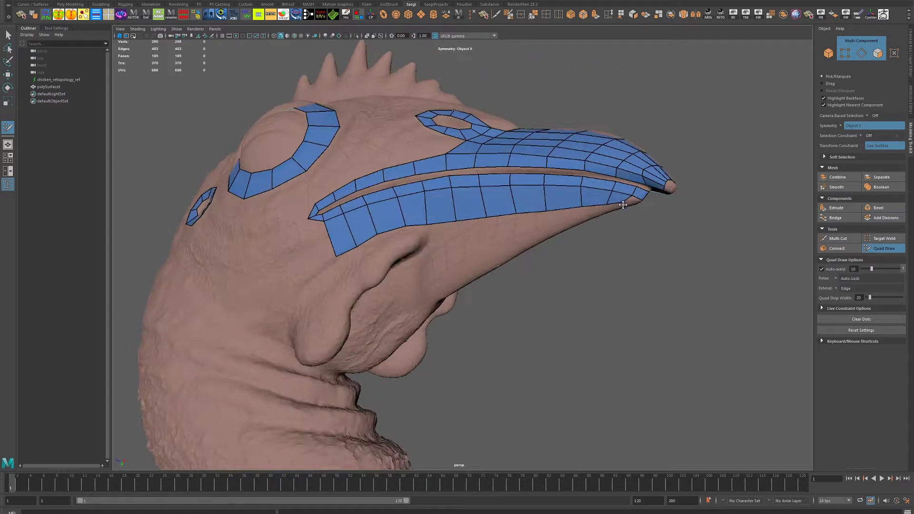
Step: Create a new quad from two points below the left end of the lower beak strip
click(535, 229)
click(515, 211)
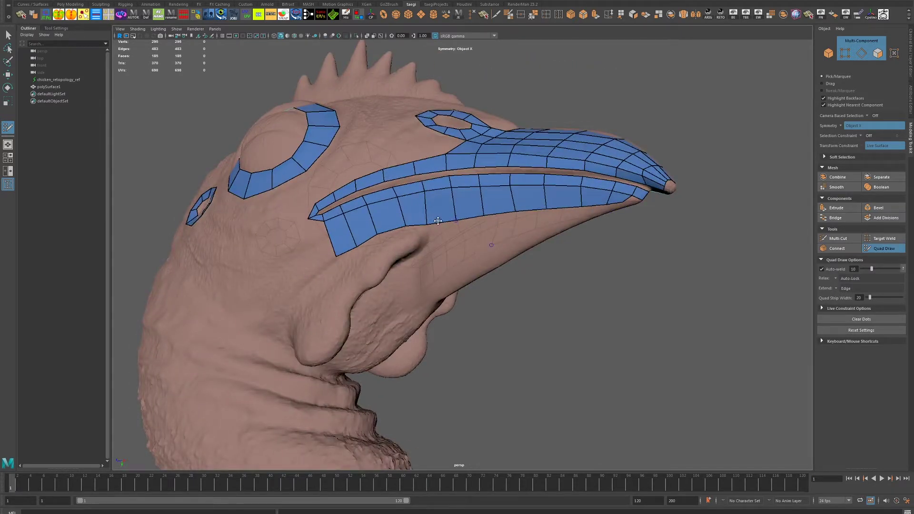
scroll(438, 221, down, 5)
scroll(438, 221, up, 5)
alt+drag(438, 220, 476, 257)
scroll(502, 285, up, 3)
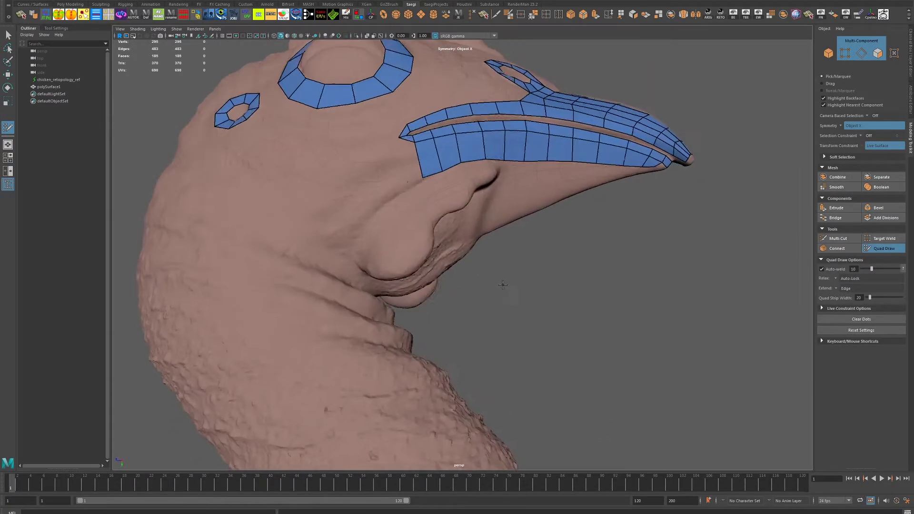
scroll(502, 285, down, 2)
shift+click(422, 178)
alt+drag(421, 177, 492, 197)
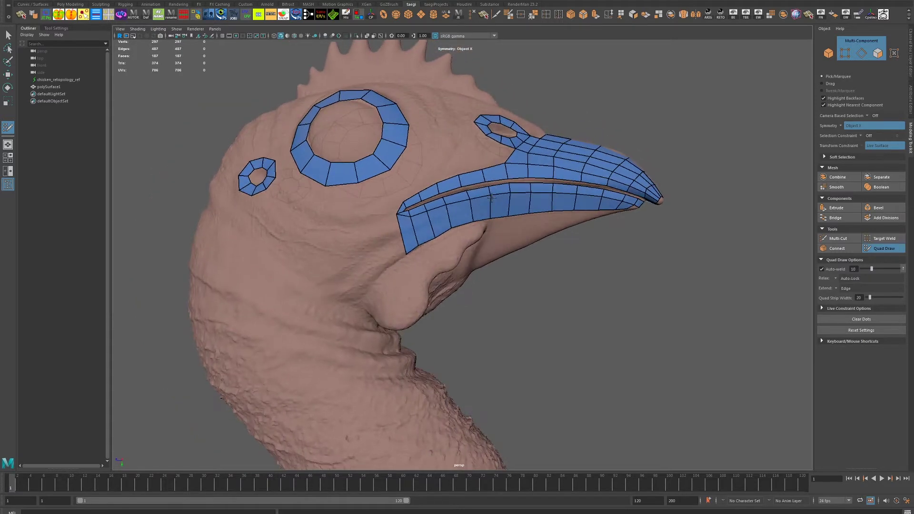
alt+drag(476, 165, 411, 176)
scroll(412, 177, up, 3)
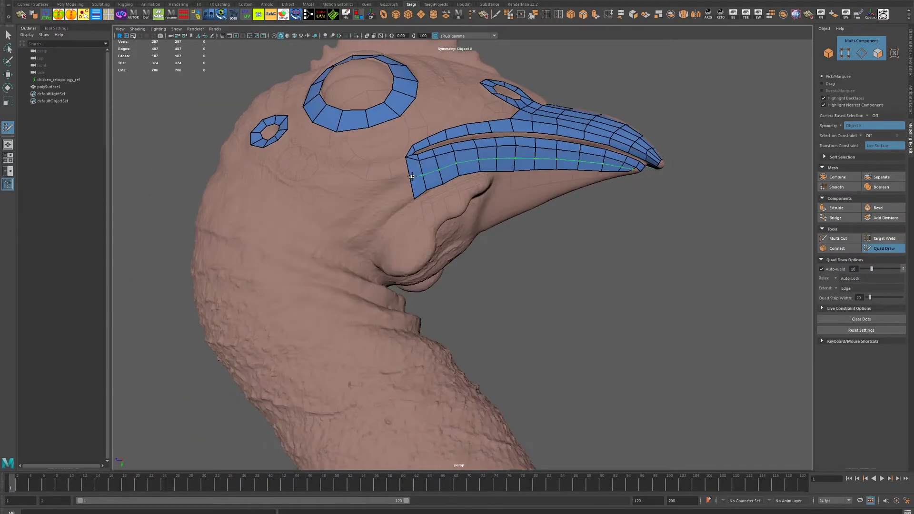
Step: Delete the two stray quads at the beak strips' left end, then orbit toward the chin
ctrl+shift+click(413, 183)
scroll(451, 195, up, 2)
scroll(451, 195, up, 2)
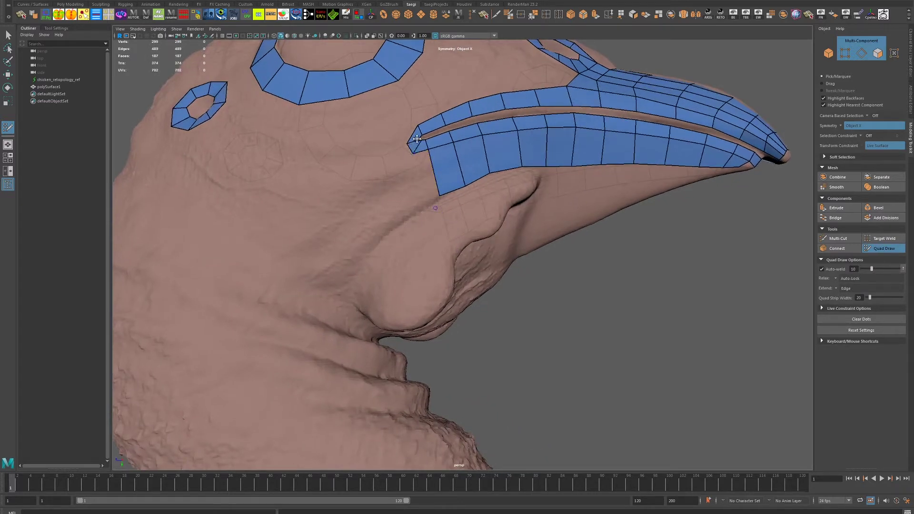
ctrl+shift+click(416, 138)
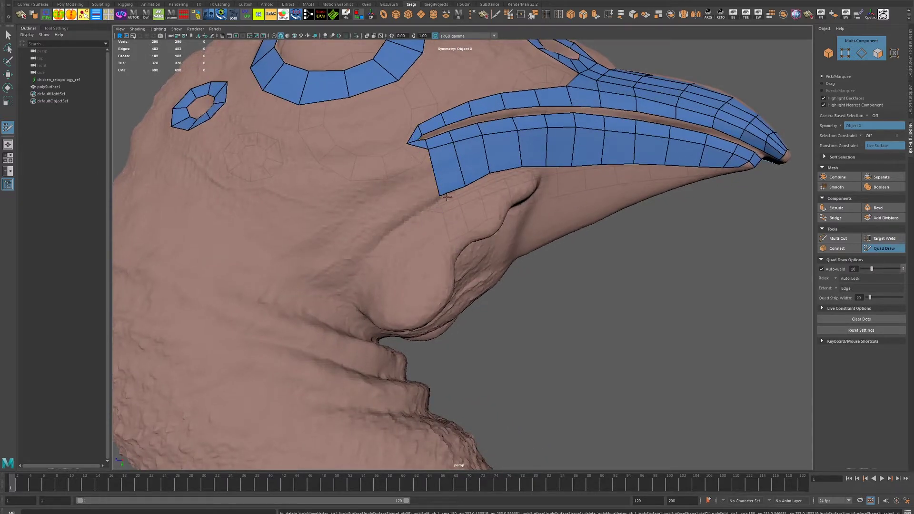
scroll(457, 229, down, 3)
alt+drag(457, 229, 476, 274)
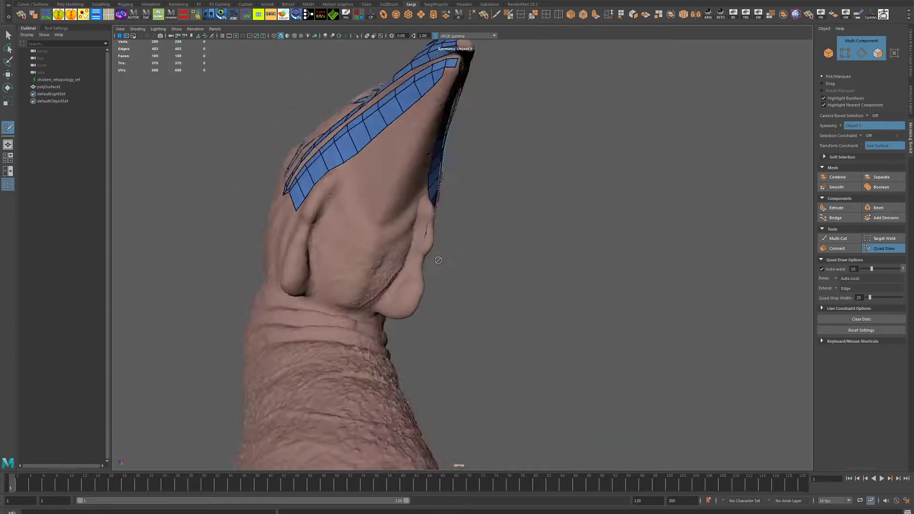
scroll(476, 274, up, 3)
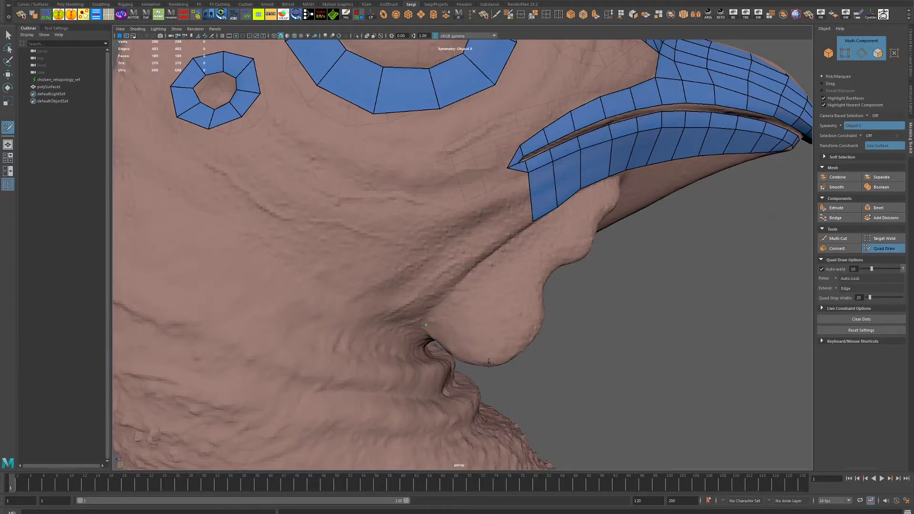
Step: Add two quads on the cheek lobe below the beak and split each with an edge loop
shift+click(486, 260)
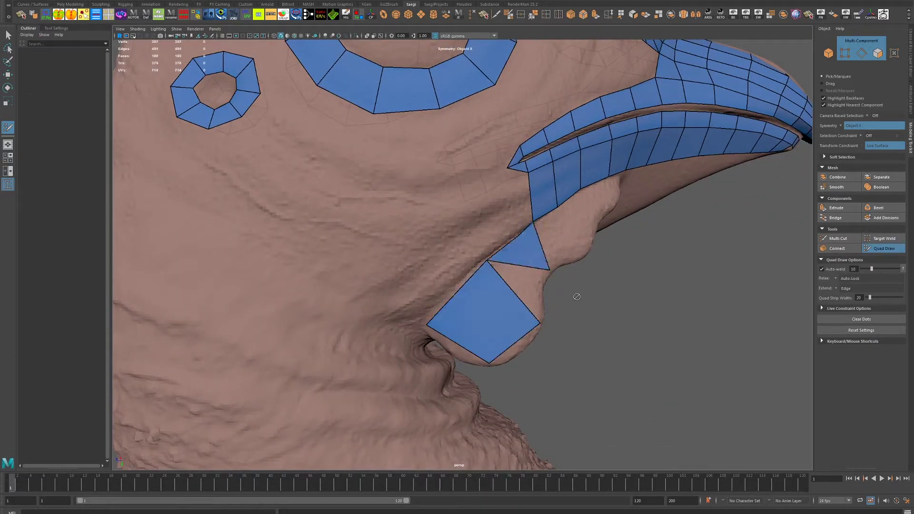
shift+click(518, 237)
ctrl+click(539, 288)
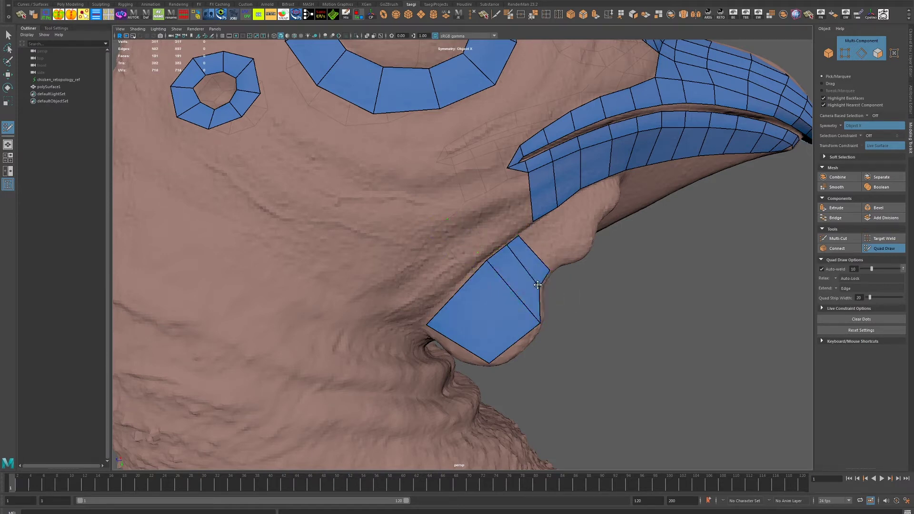
ctrl+click(511, 335)
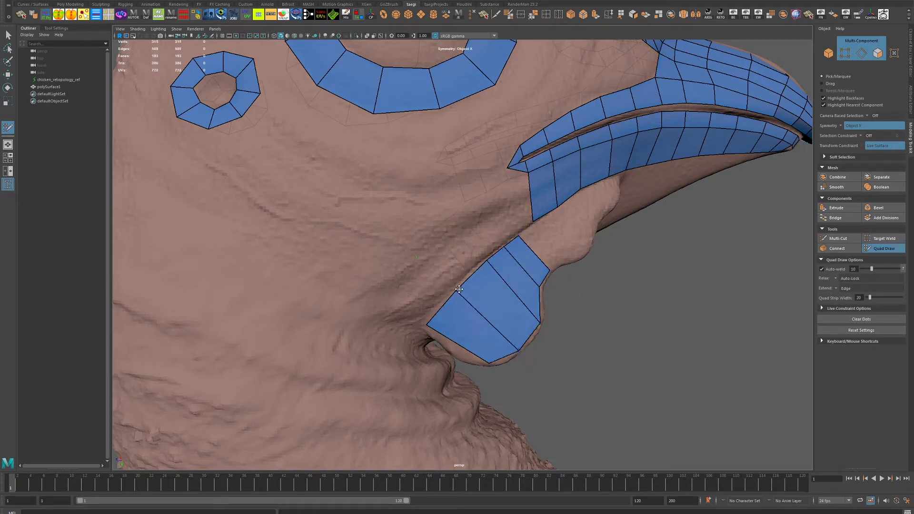
mouse_move(494, 348)
alt+mouse_down()
mouse_move(426, 301)
mouse_move(473, 288)
mouse_move(378, 337)
mouse_move(396, 313)
alt+mouse_up()
Step: Add more quads down the cheek strip, undoing and replacing a bad one
shift+click(466, 288)
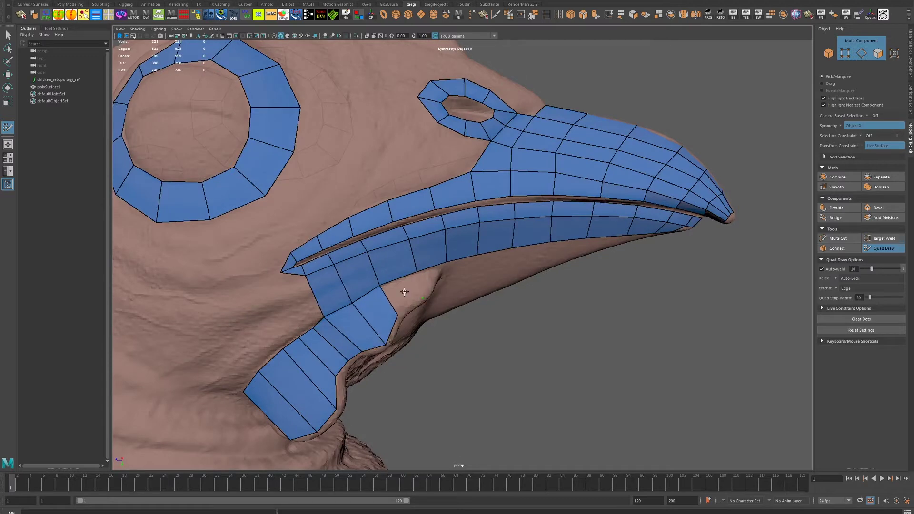
shift+click(404, 292)
mouse_move(568, 321)
alt+mouse_down()
mouse_move(491, 293)
mouse_move(485, 341)
mouse_move(438, 269)
mouse_move(473, 308)
mouse_move(403, 220)
mouse_move(455, 355)
mouse_move(475, 359)
mouse_move(409, 348)
mouse_move(568, 298)
mouse_move(476, 285)
mouse_move(400, 245)
mouse_move(496, 277)
mouse_move(457, 257)
alt+mouse_up()
shift+click(485, 340)
key(ctrl+z)
shift+click(405, 262)
Step: Insert an edge loop on the cheek strip; add, then undo, a narrow strip along the beak edge
scroll(523, 228, up, 5)
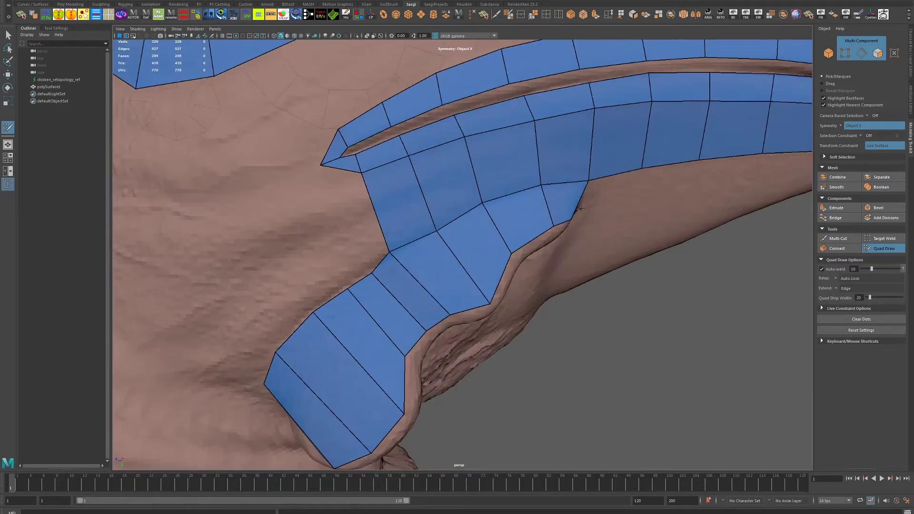
ctrl+click(576, 201)
mouse_move(612, 285)
alt+mouse_down()
mouse_move(562, 334)
mouse_move(552, 306)
mouse_move(523, 285)
mouse_move(561, 324)
mouse_move(547, 332)
alt+mouse_up()
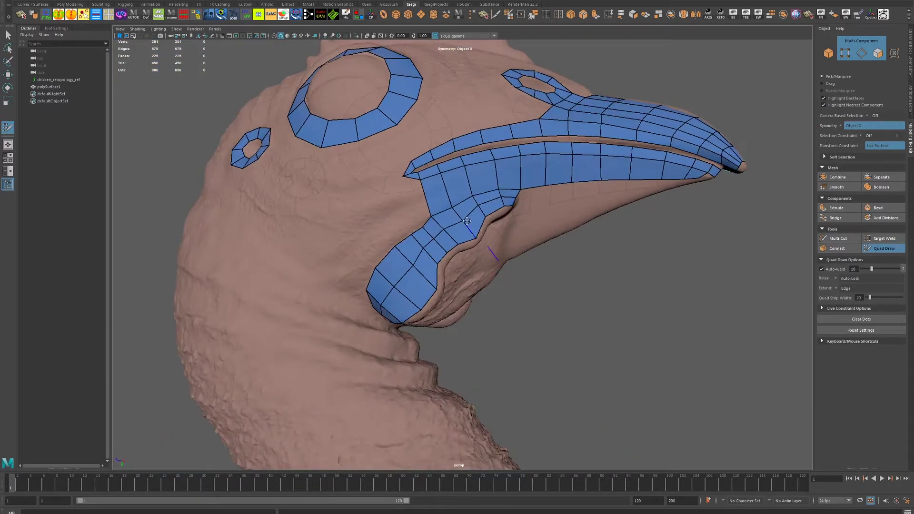
scroll(471, 227, up, 2)
shift+click(471, 228)
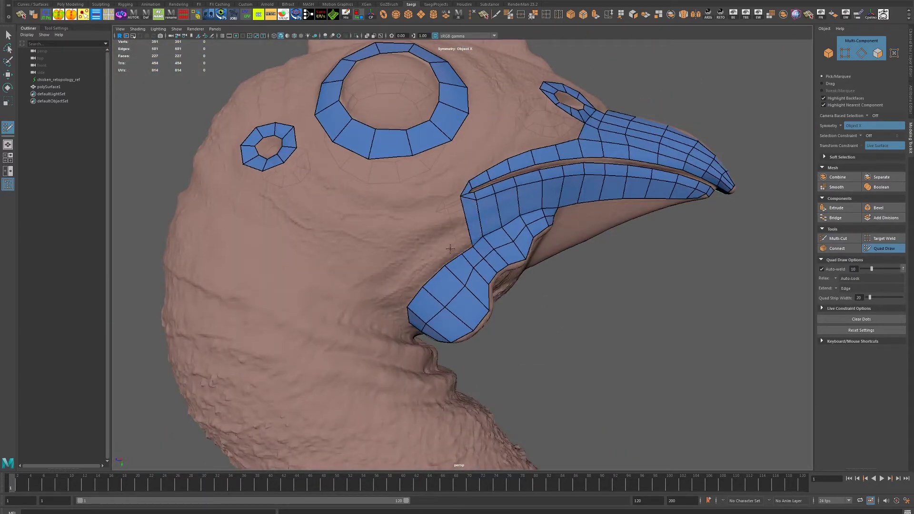
shift+click(451, 222)
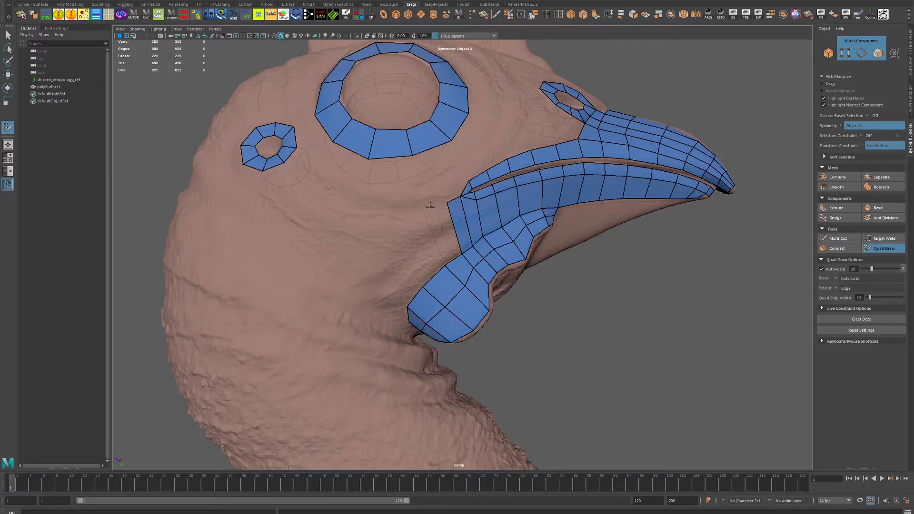
scroll(449, 193, up, 2)
key(ctrl+z)
key(ctrl+z)
Step: Insert an edge loop along the beak strip and fill faces where the beak strips meet
ctrl+click(497, 190)
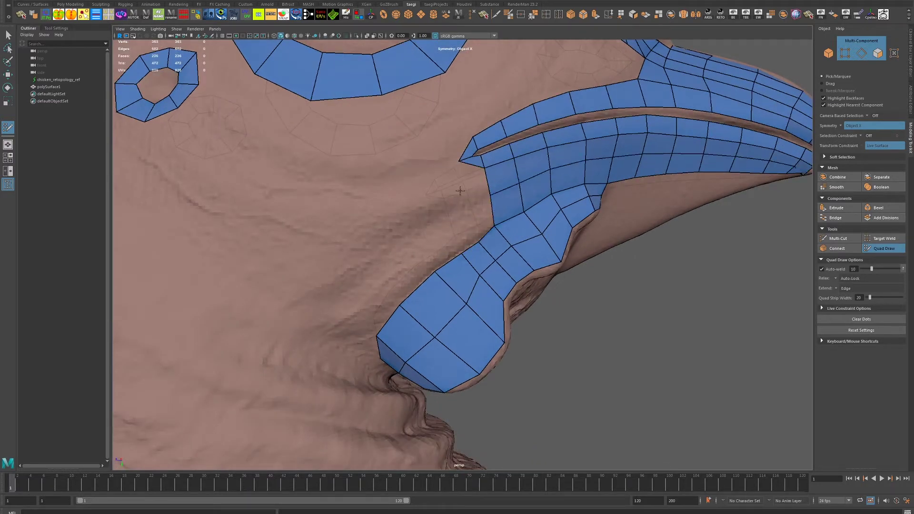
click(474, 164)
shift+click(471, 193)
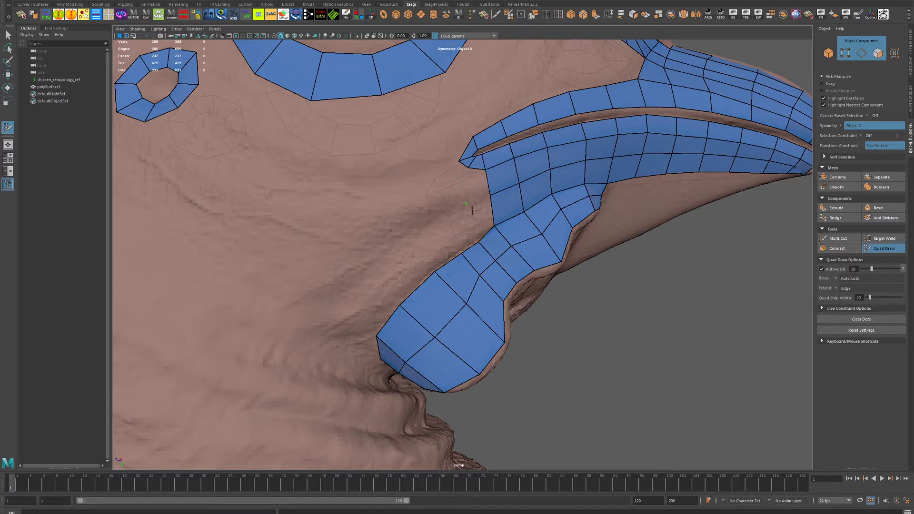
shift+click(450, 183)
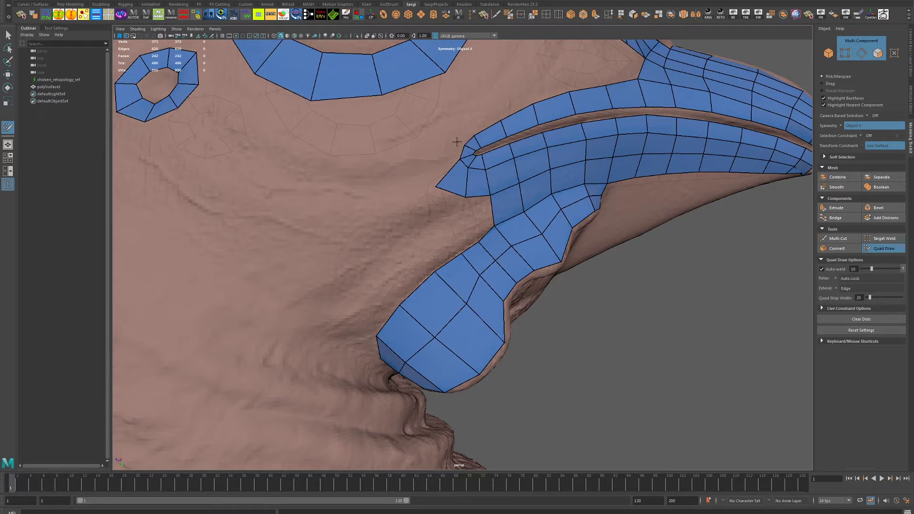
Step: Fill the first faces at the base of the beak
shift+click(443, 161)
mouse_move(443, 162)
alt+mouse_down()
mouse_move(459, 188)
mouse_move(472, 168)
alt+mouse_up()
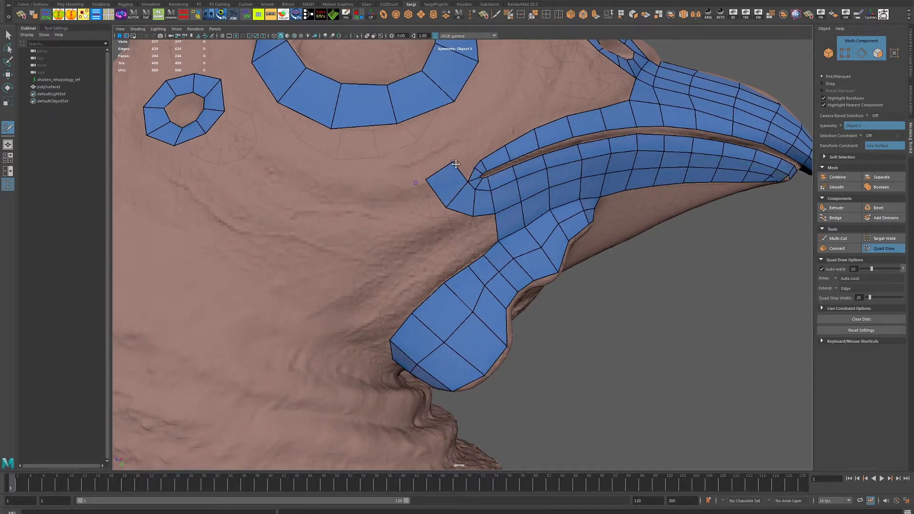
shift+click(483, 195)
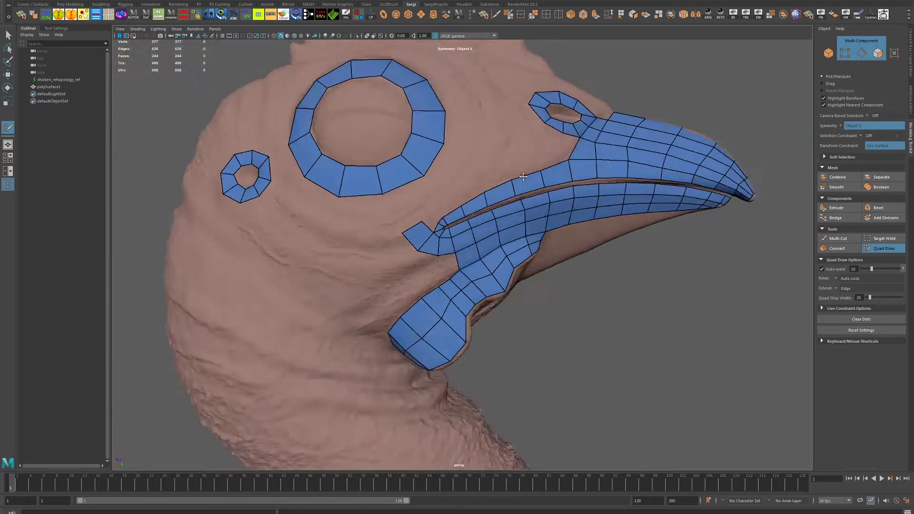
alt+drag(483, 195, 432, 208)
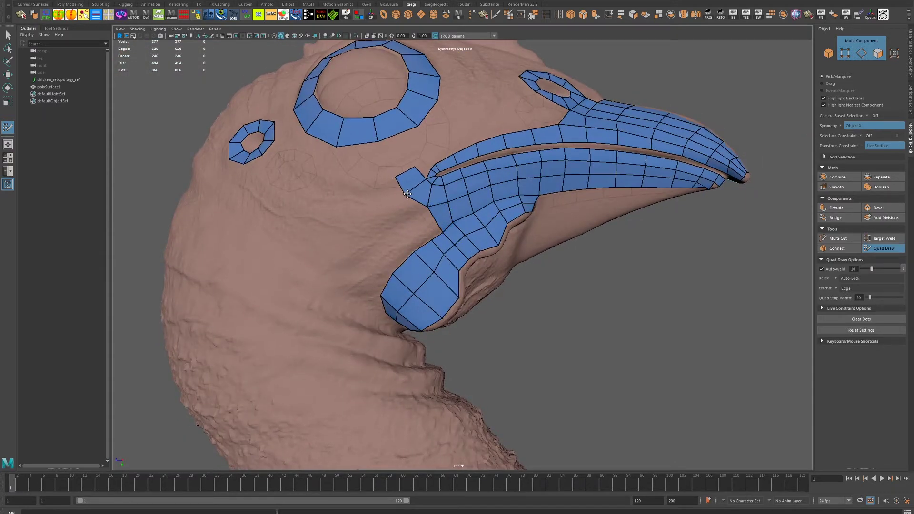
scroll(422, 178, up, 3)
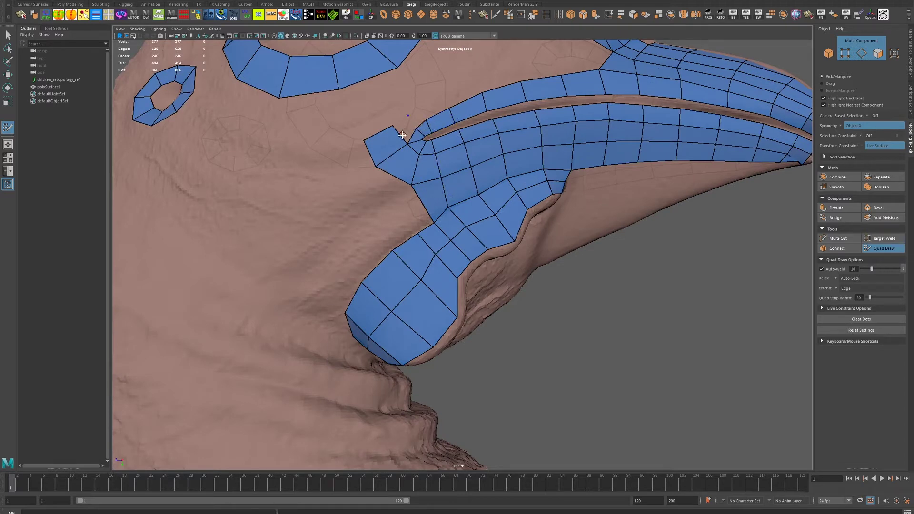
Step: Add quads along the left edge of the beak-base strip
shift+click(413, 141)
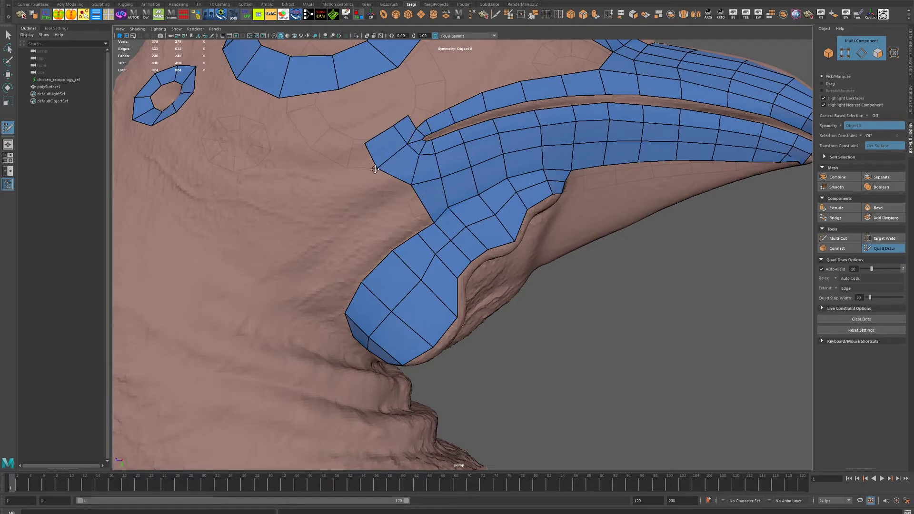
scroll(385, 166, down, 3)
click(470, 185)
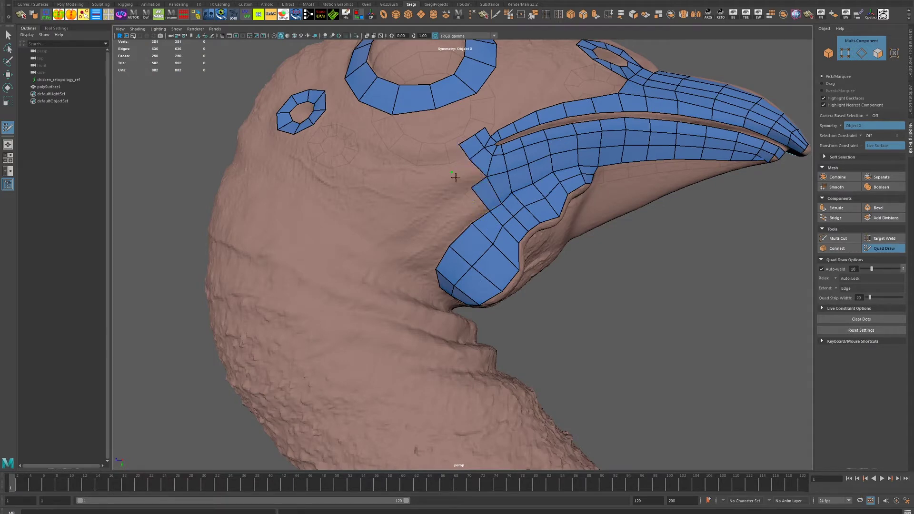
shift+click(456, 177)
shift+click(458, 188)
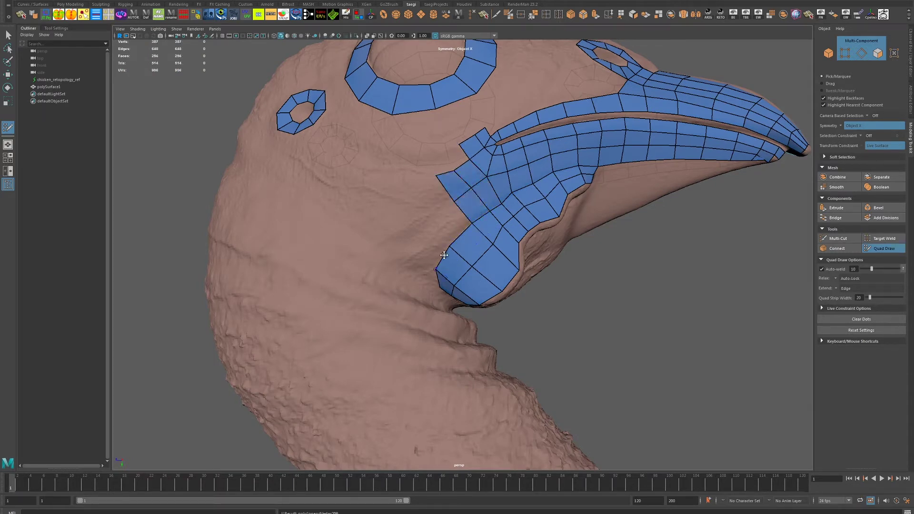
shift+click(437, 198)
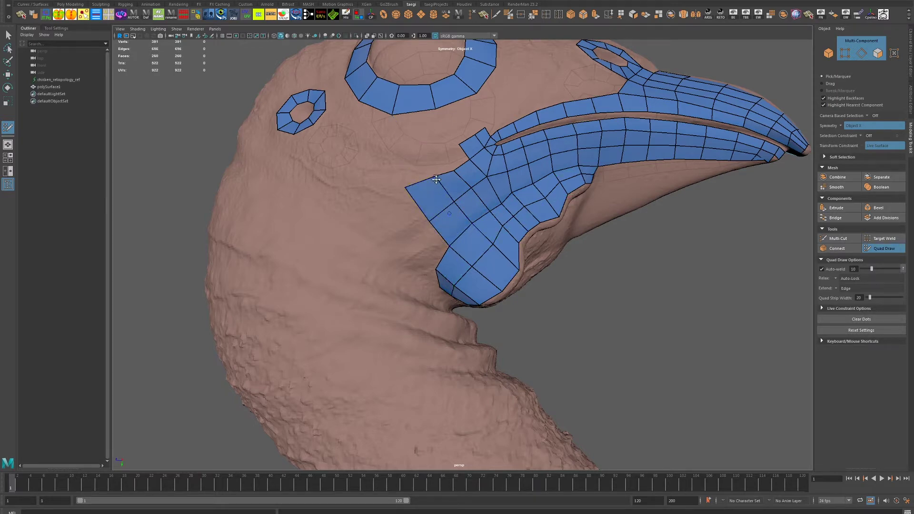
Step: Add a quad at the patch edge, relax it, and drag two more quads along the left border
scroll(408, 299, down, 10)
scroll(408, 298, up, 5)
alt+drag(408, 298, 445, 240)
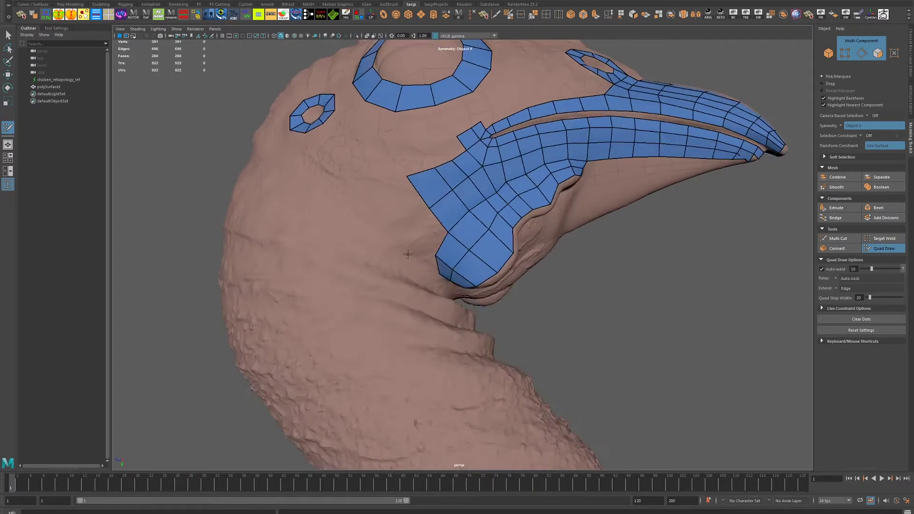
shift+click(418, 223)
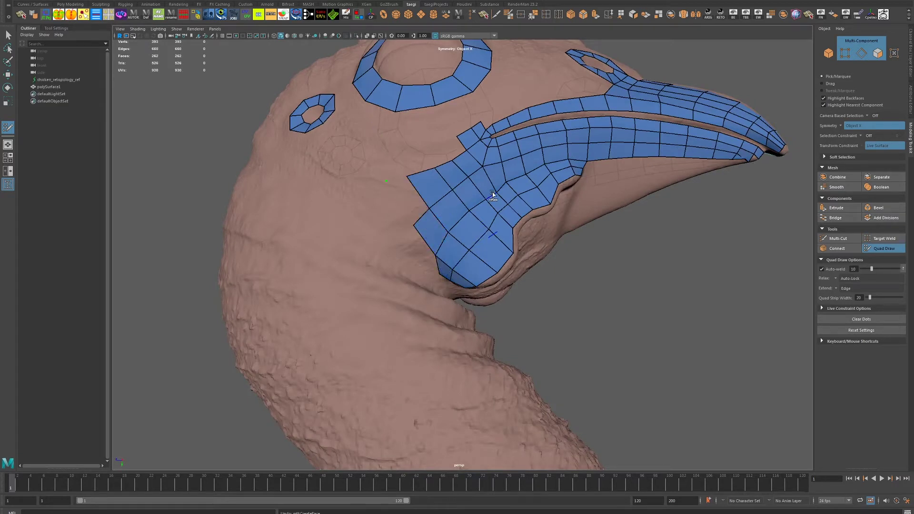
shift+drag(481, 214, 504, 202)
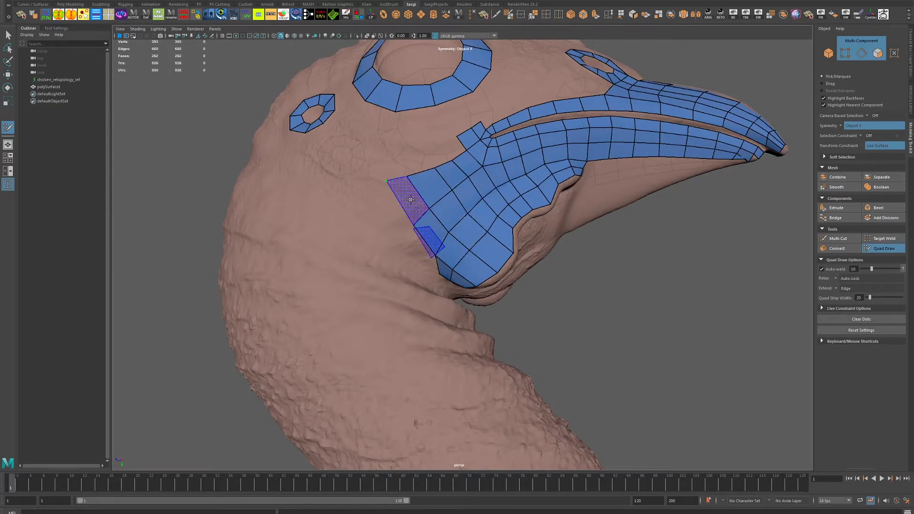
drag(411, 200, 388, 187)
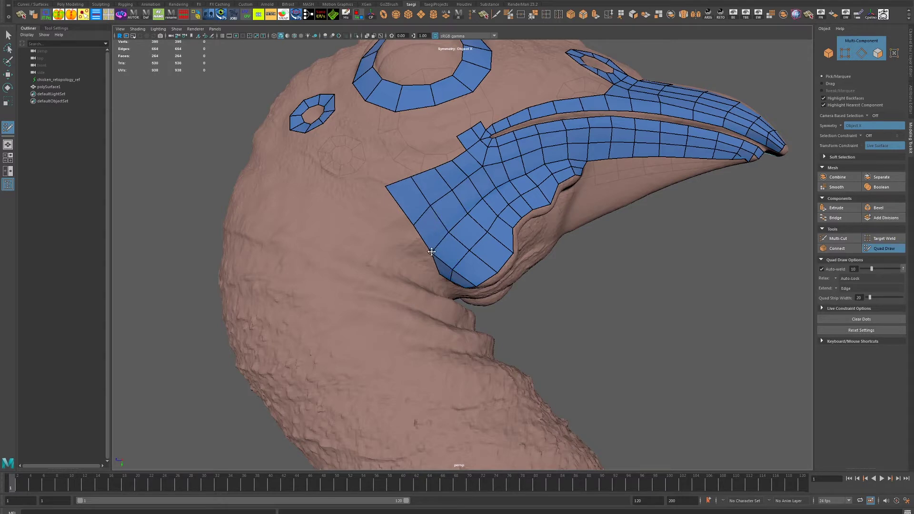
scroll(565, 287, down, 5)
mouse_move(565, 287)
alt+mouse_down()
mouse_move(592, 261)
mouse_move(528, 226)
mouse_move(578, 284)
mouse_move(471, 214)
mouse_move(451, 213)
alt+mouse_up()
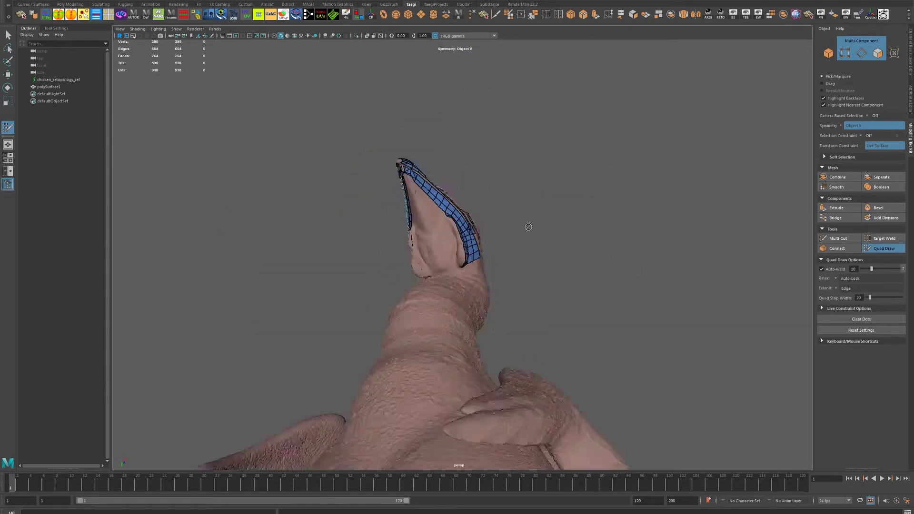
Step: Fill quads under and beside the large eye ring
click(457, 205)
click(490, 204)
shift+click(473, 198)
click(416, 192)
shift+click(439, 203)
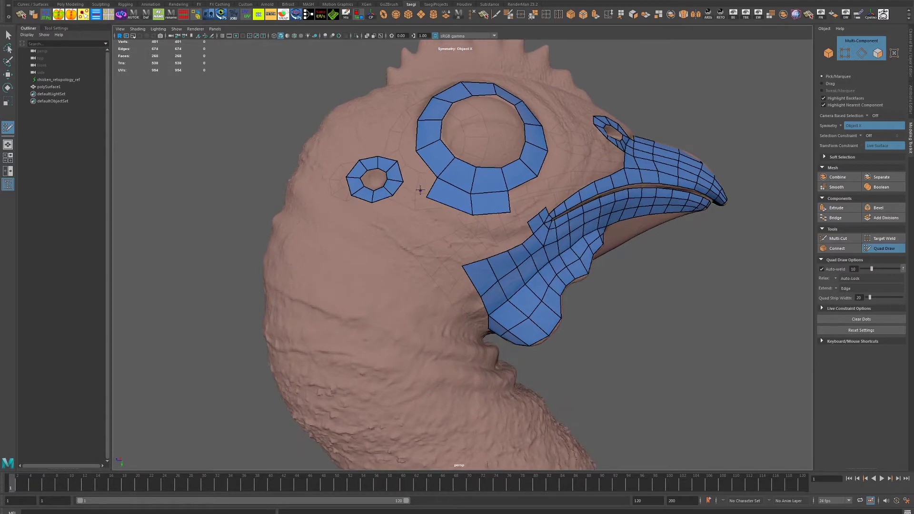
click(412, 215)
click(467, 234)
shift+click(466, 211)
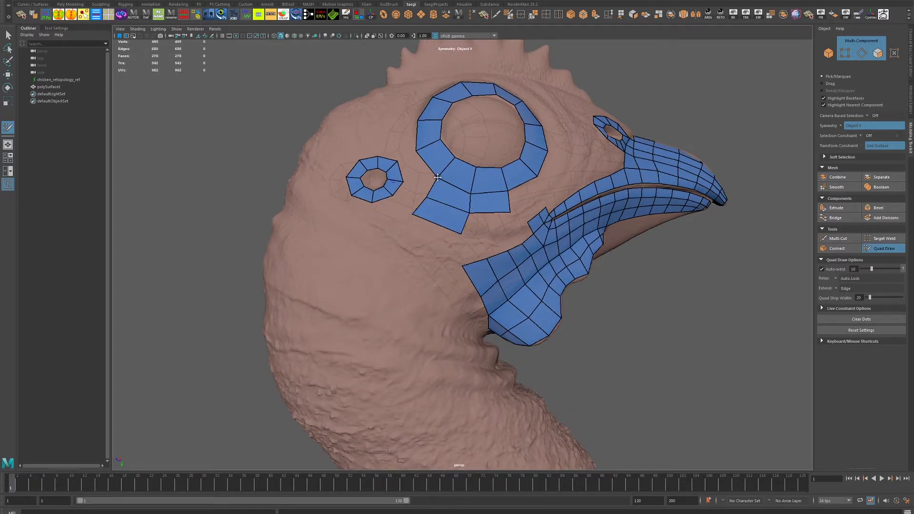
Step: Bridge the small ear ring to the eye ring and fill the gaps beside the bridge
scroll(437, 177, up, 3)
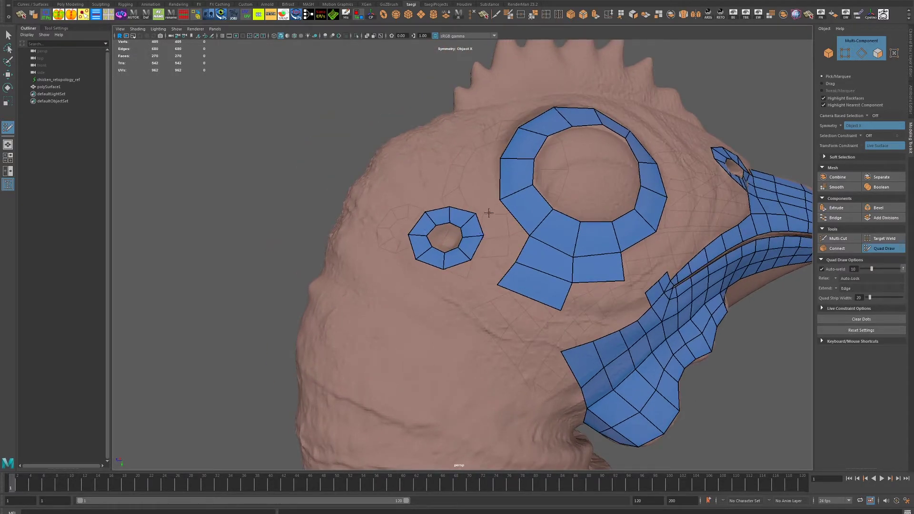
shift+click(505, 218)
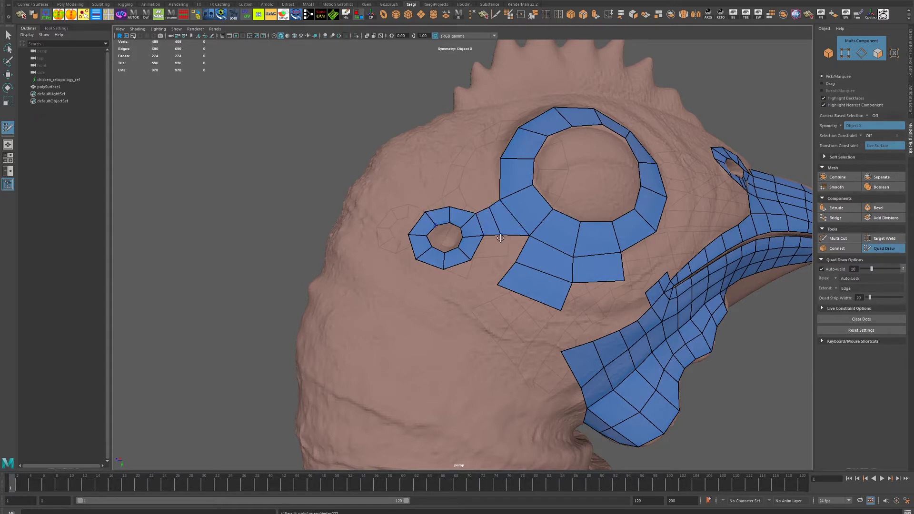
drag(516, 262, 511, 245)
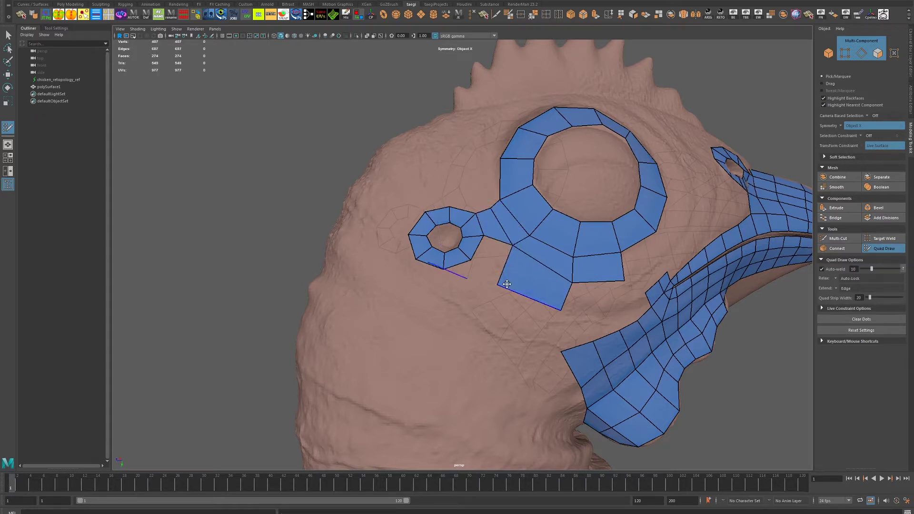
shift+click(491, 255)
scroll(508, 268, down, 3)
scroll(508, 268, up, 1)
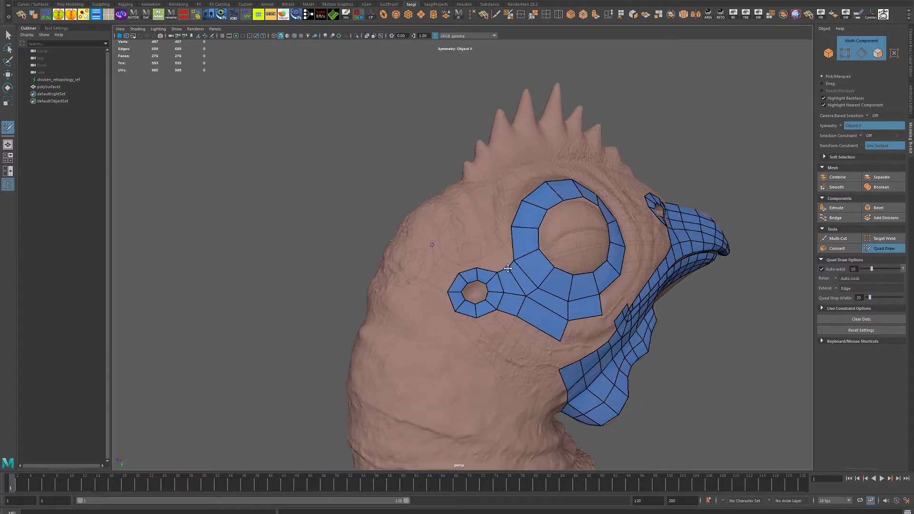
click(498, 227)
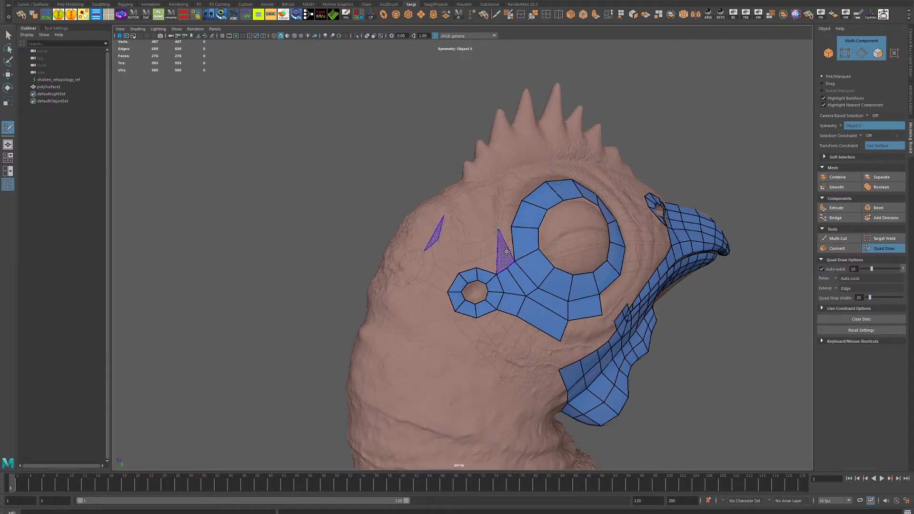
shift+click(505, 248)
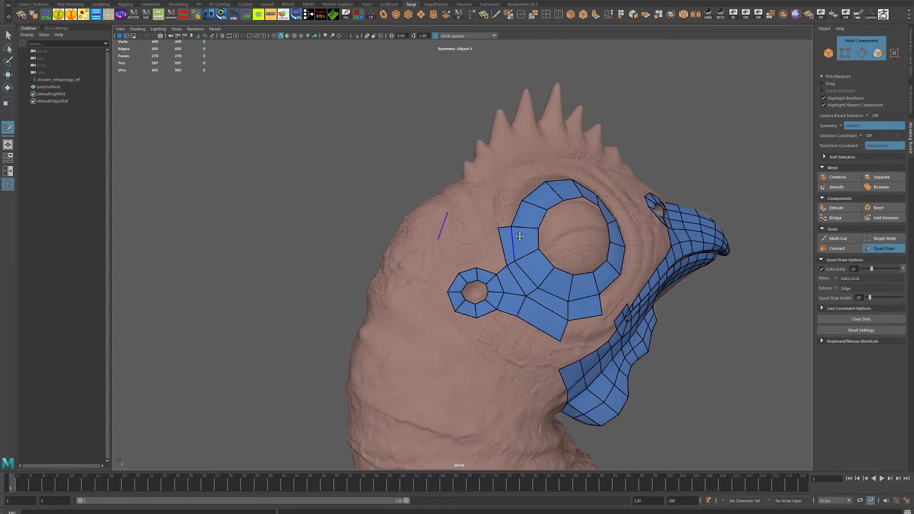
alt+drag(518, 259, 450, 242)
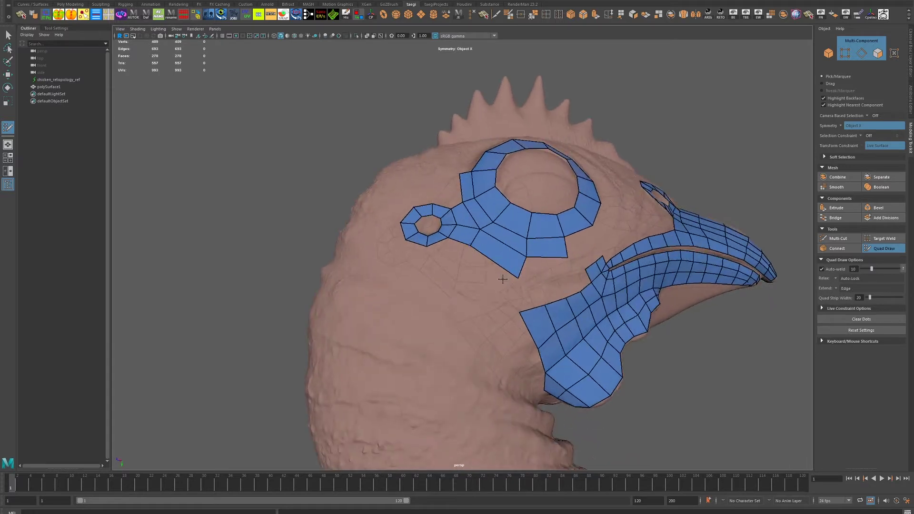
Step: Add mirrored quads near the beak patch and on the side of the head
shift+click(545, 274)
mouse_move(545, 274)
alt+mouse_down()
mouse_move(534, 295)
mouse_move(500, 299)
alt+mouse_up()
scroll(534, 295, up, 3)
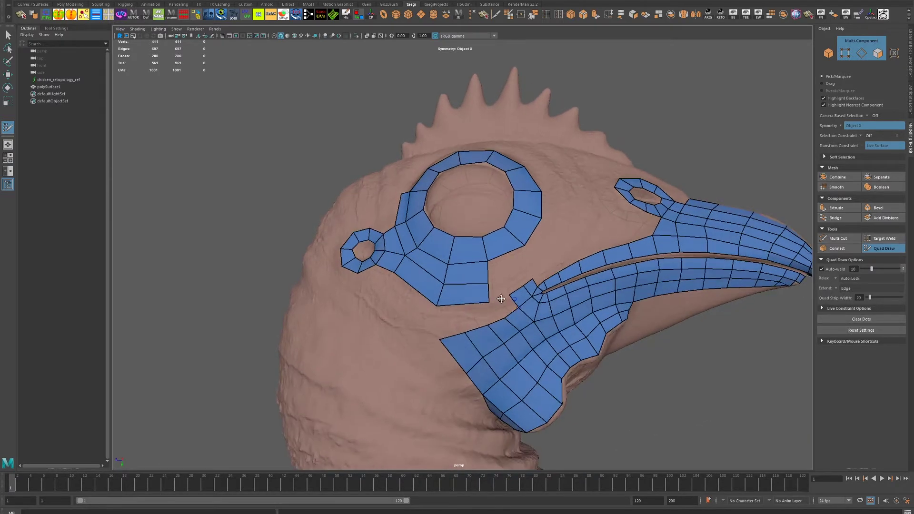
shift+click(444, 328)
mouse_move(444, 328)
alt+mouse_down()
mouse_move(432, 316)
mouse_move(449, 300)
mouse_move(530, 313)
mouse_move(527, 356)
mouse_move(490, 304)
mouse_move(471, 310)
alt+mouse_up()
scroll(530, 313, down, 3)
Step: Add quads directly above and beside the eye ring
shift+click(490, 295)
shift+click(470, 303)
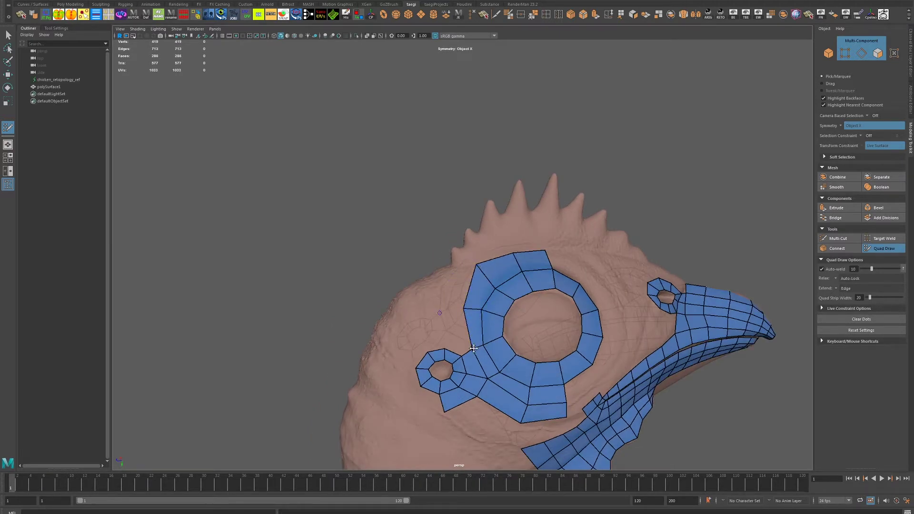
alt+drag(485, 378, 430, 307)
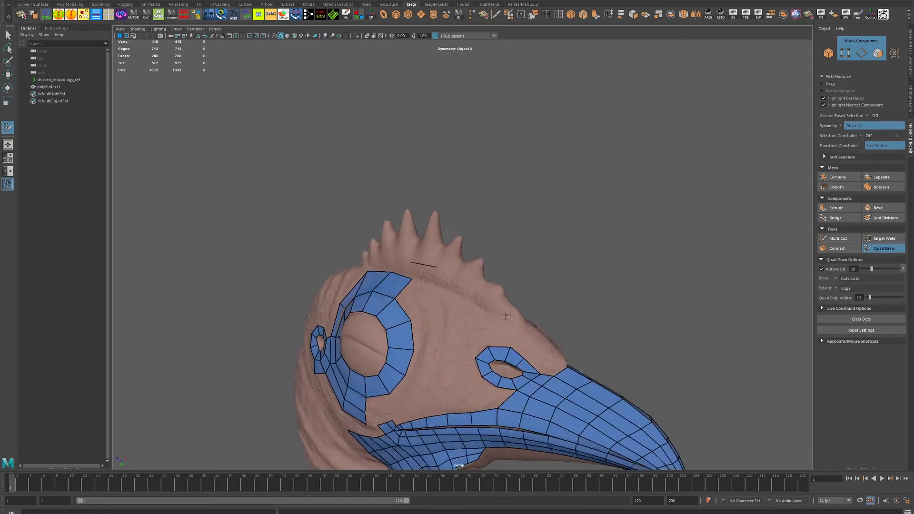
shift+click(428, 304)
mouse_move(418, 350)
alt+mouse_down()
mouse_move(482, 325)
mouse_move(504, 333)
mouse_move(502, 354)
alt+mouse_up()
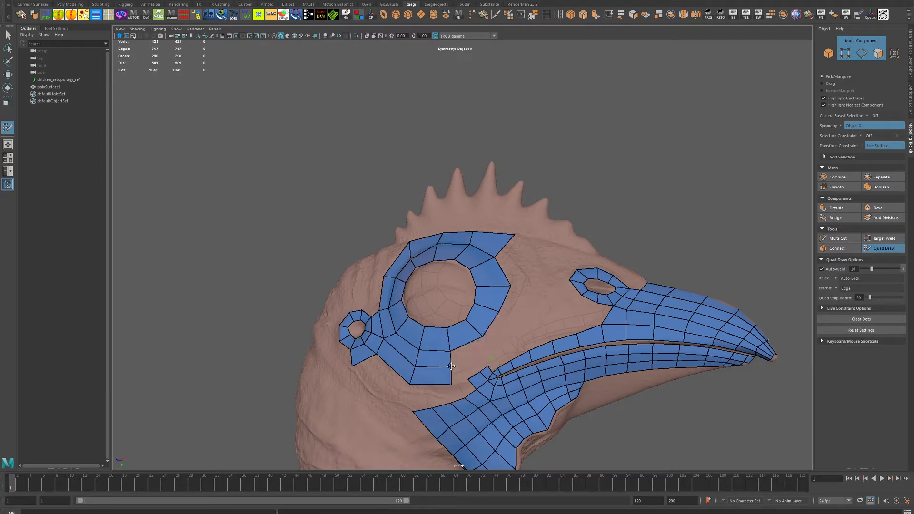
Step: Bridge the bottom of the eye ring to the beak patch with a quad
scroll(483, 337, down, 3)
scroll(519, 342, up, 5)
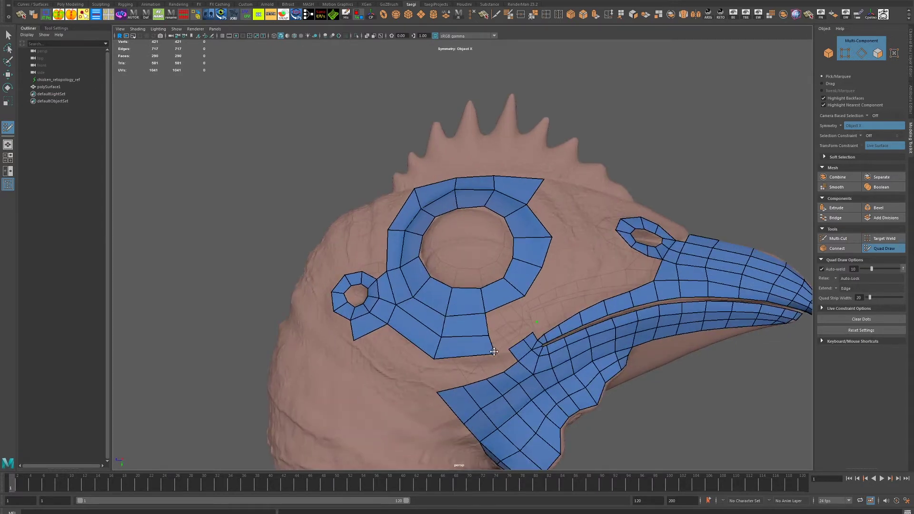
shift+click(504, 357)
shift+click(498, 338)
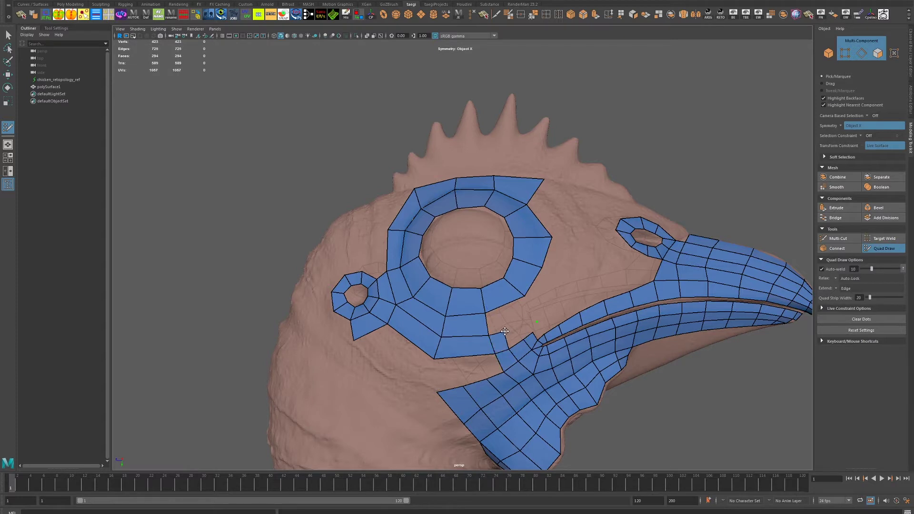
alt+drag(504, 331, 767, 334)
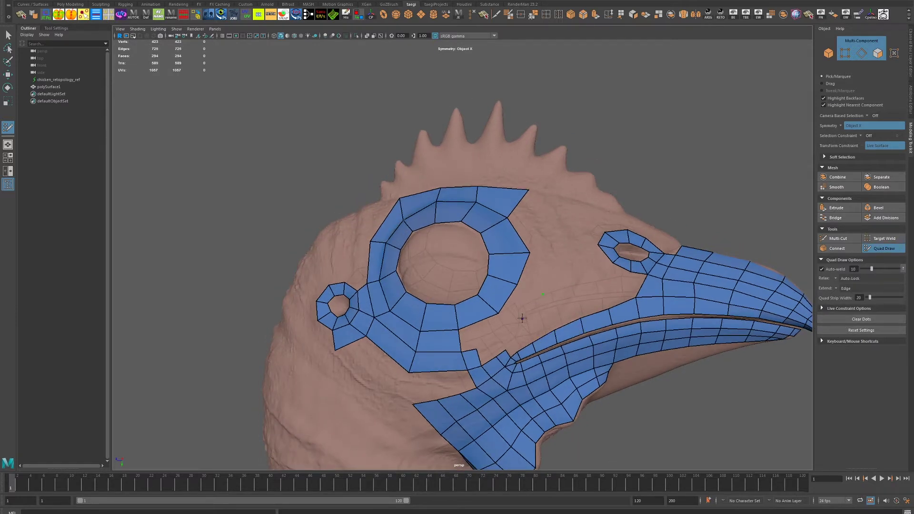
Step: Add and reshape quads on the eye ring's front side, filling the gap beside the upper patch
shift+click(524, 324)
alt+drag(554, 229, 537, 276)
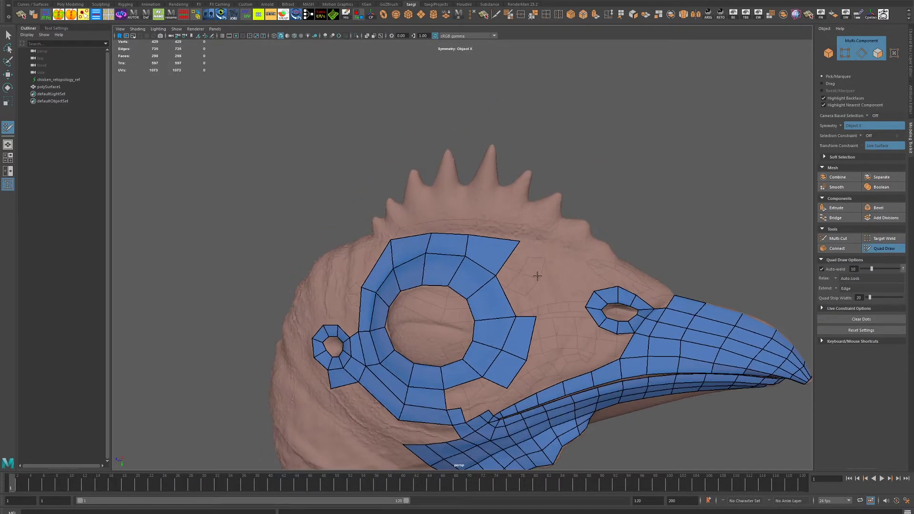
drag(525, 359, 536, 358)
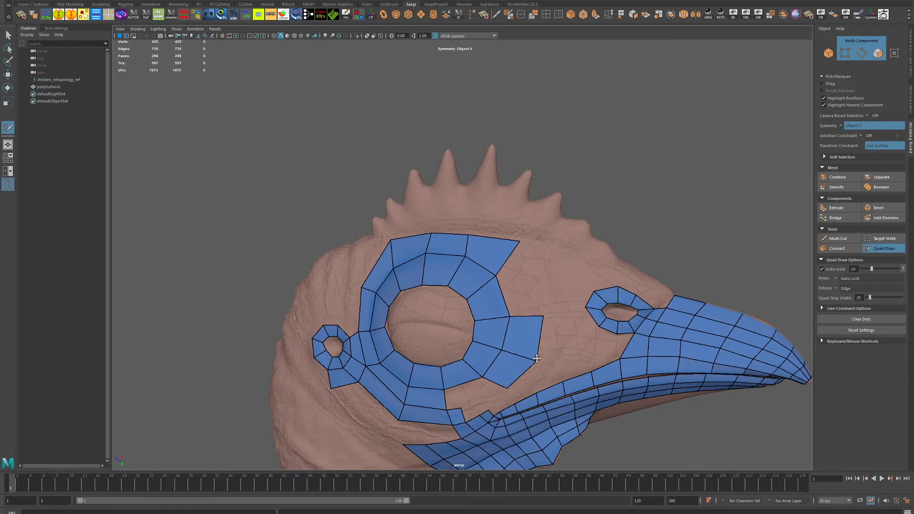
shift+click(524, 259)
alt+drag(509, 272, 465, 278)
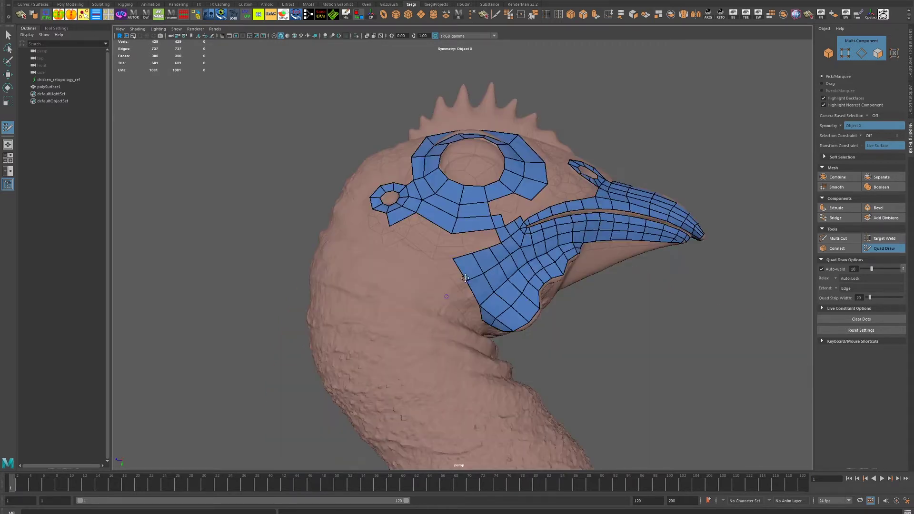
Step: Delete the unwanted edge loop on the head
ctrl+shift+click(469, 235)
click(471, 268)
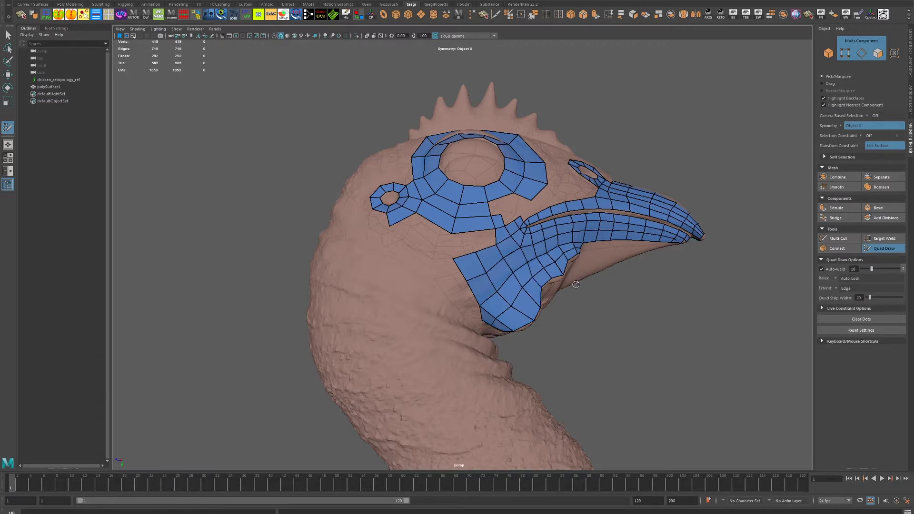
alt+drag(576, 284, 504, 310)
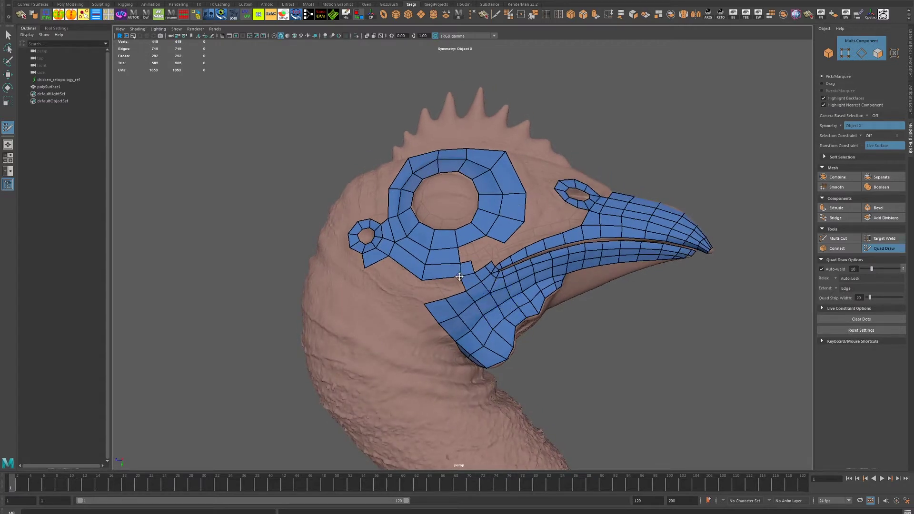
mouse_move(483, 274)
alt+mouse_down()
mouse_move(611, 309)
mouse_move(546, 239)
mouse_move(566, 285)
mouse_move(614, 323)
mouse_move(547, 309)
mouse_move(623, 339)
alt+mouse_up()
alt+drag(547, 278, 587, 298)
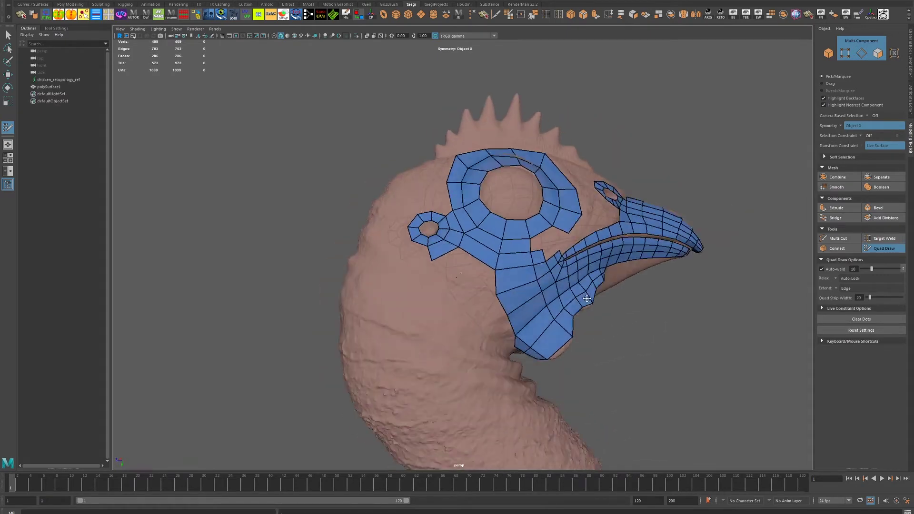
alt+drag(502, 296, 528, 301)
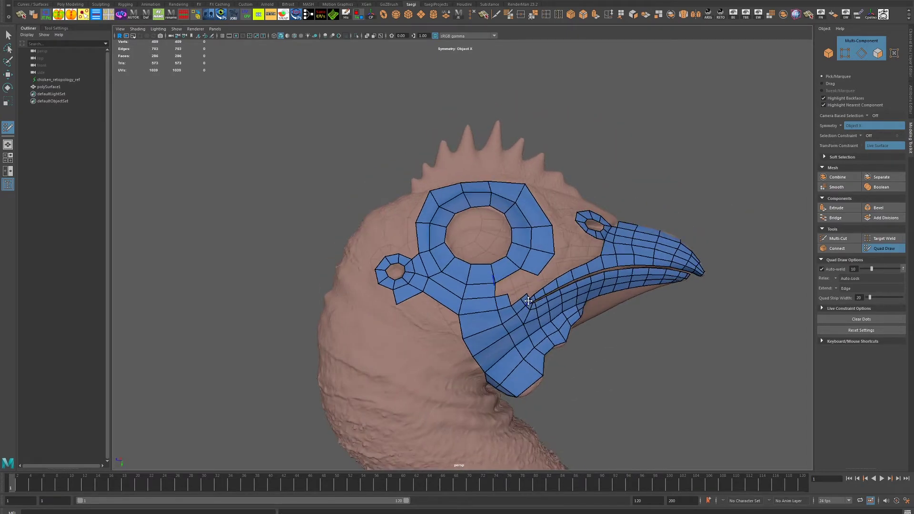
Step: Replace the bad face between eye ring and beak, shifting a vertex and filling the gap below the eye ring
ctrl+shift+click(513, 285)
scroll(475, 235, up, 3)
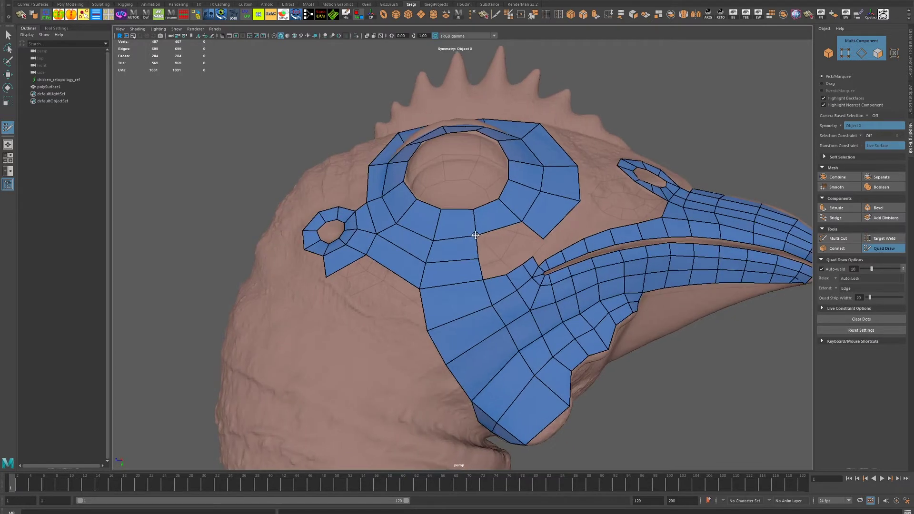
drag(544, 239, 536, 238)
shift+click(501, 243)
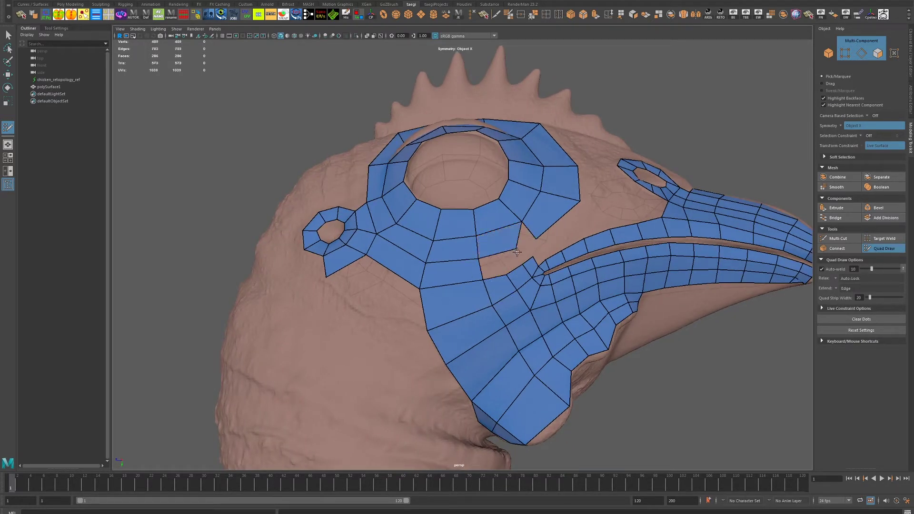
scroll(578, 203, down, 4)
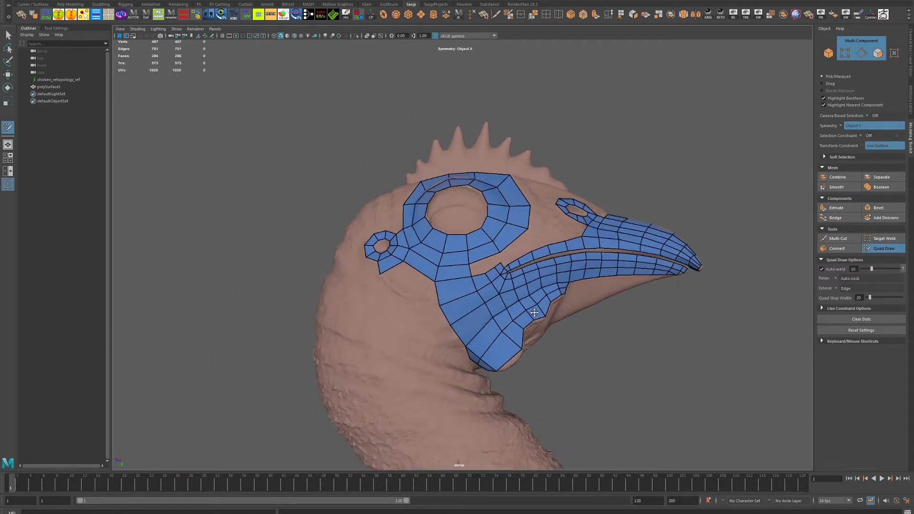
mouse_move(511, 313)
alt+mouse_down()
mouse_move(716, 335)
mouse_move(516, 298)
alt+mouse_up()
scroll(716, 335, up, 4)
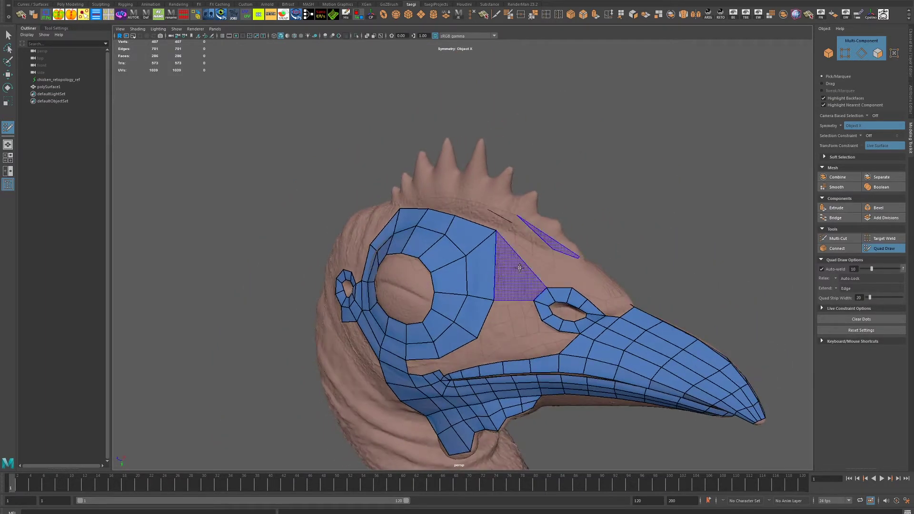
Step: Add a strip of quads right of and below the eye patch
drag(517, 241, 533, 243)
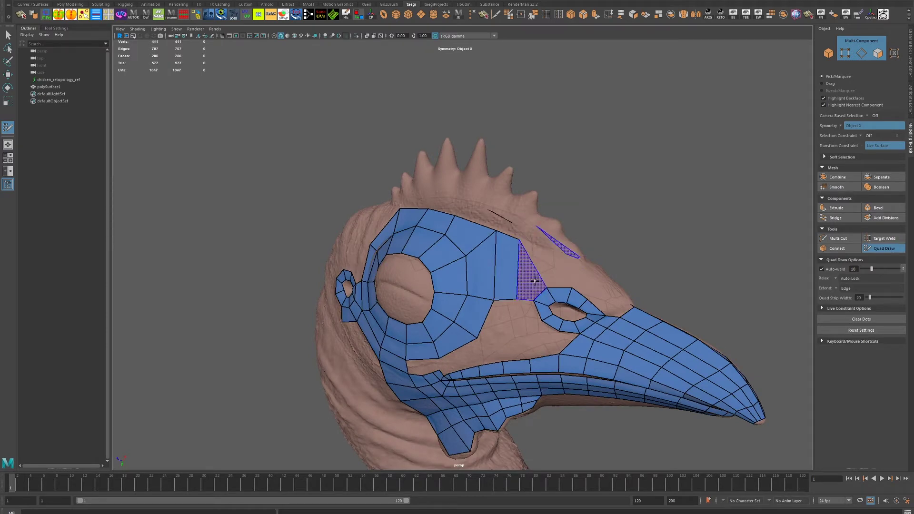
alt+drag(520, 308, 516, 292)
shift+click(517, 295)
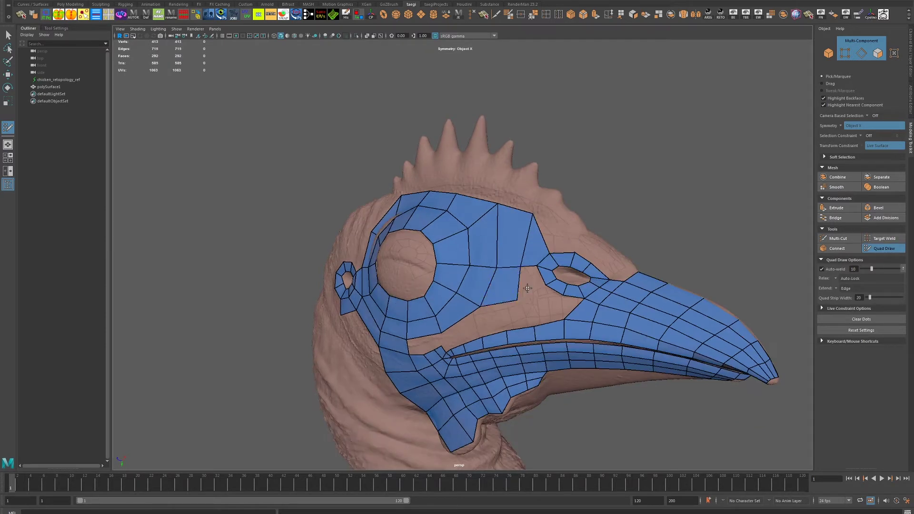
click(547, 312)
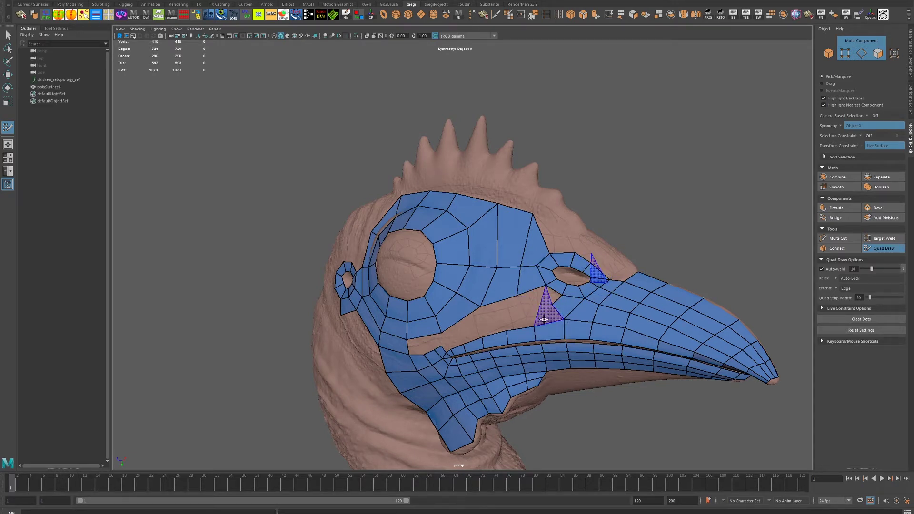
Step: Delete the badly placed faces below the nostril and rebuild them with new quads
ctrl+shift+click(549, 309)
mouse_move(547, 315)
alt+mouse_down()
mouse_move(567, 319)
mouse_move(552, 314)
alt+mouse_up()
ctrl+shift+click(547, 317)
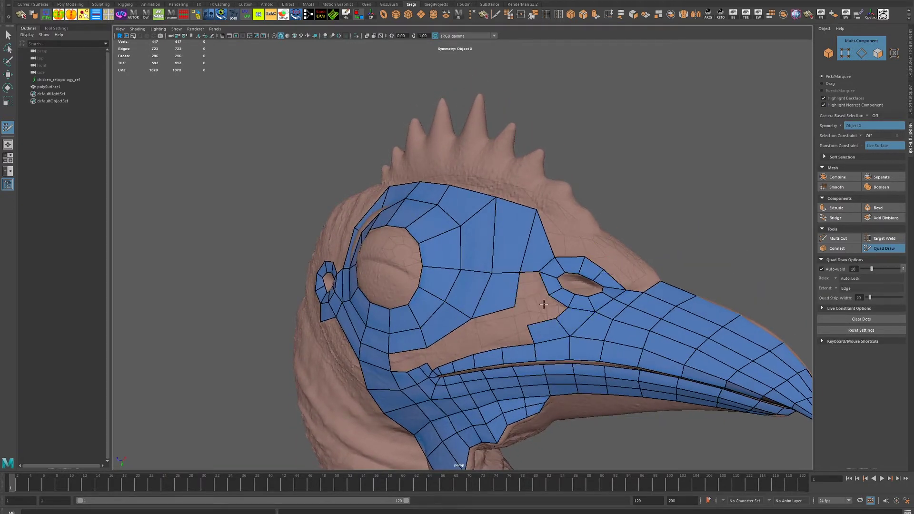
shift+click(556, 310)
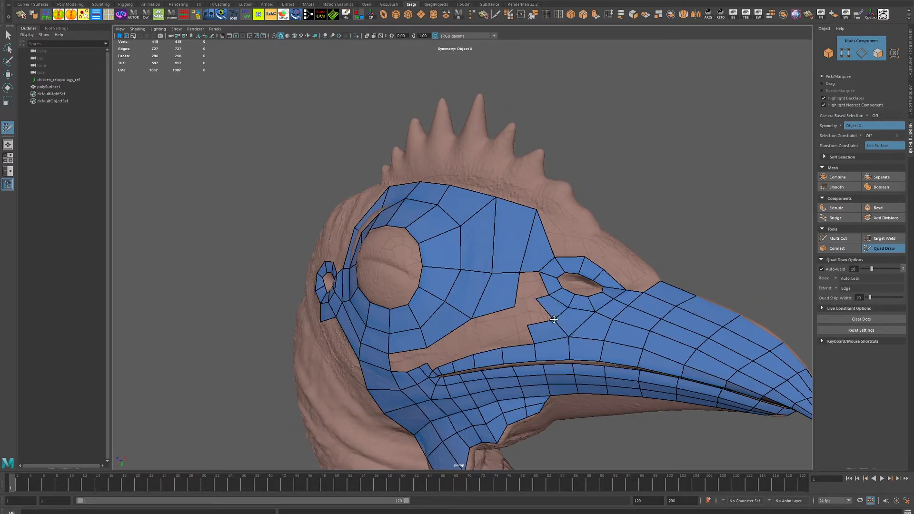
alt+drag(517, 302, 538, 277)
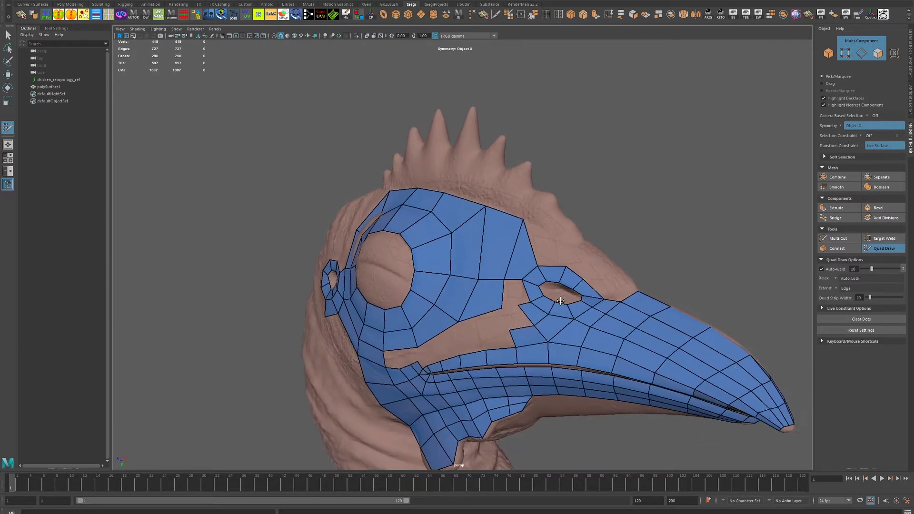
Step: Replace the quad between eye patch and nostril ring, adding quads beside and above the nostril
ctrl+shift+click(579, 228)
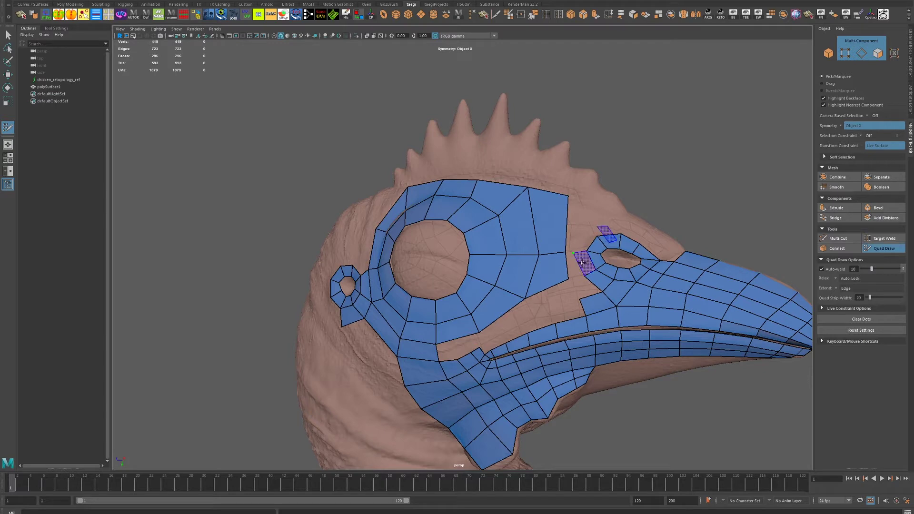
shift+click(577, 248)
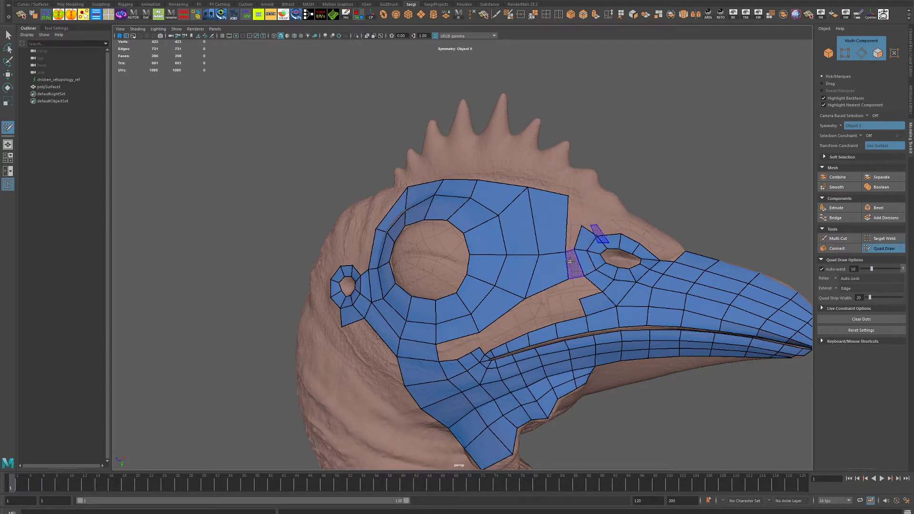
shift+click(576, 257)
alt+drag(583, 247, 592, 240)
click(552, 271)
Step: Fill the remaining gap above the nostril ring with quads
shift+click(530, 282)
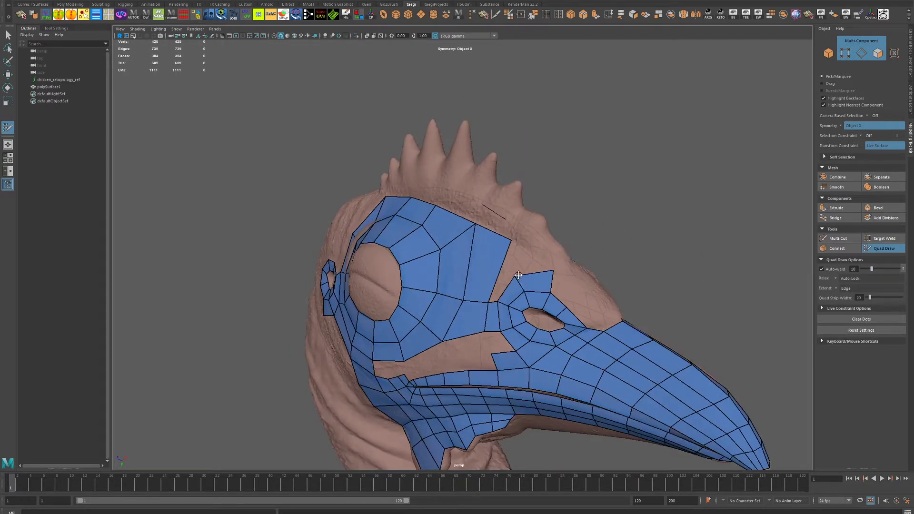
shift+click(499, 276)
mouse_move(499, 277)
alt+mouse_down()
mouse_move(441, 295)
mouse_move(422, 281)
mouse_move(425, 298)
alt+mouse_up()
shift+click(449, 299)
Step: Fill the gap above the eye hole with quads
mouse_move(543, 266)
alt+mouse_down()
mouse_move(514, 288)
mouse_move(447, 305)
alt+mouse_up()
click(447, 301)
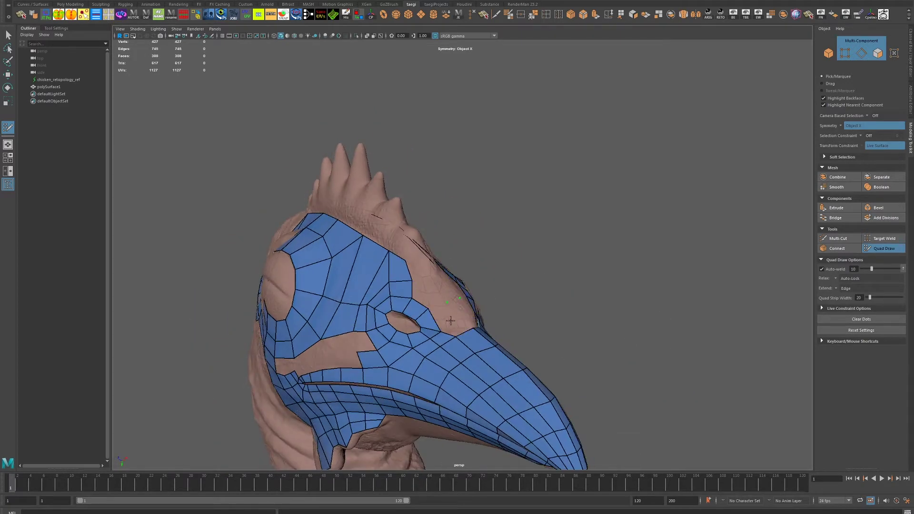
shift+click(434, 309)
shift+click(427, 282)
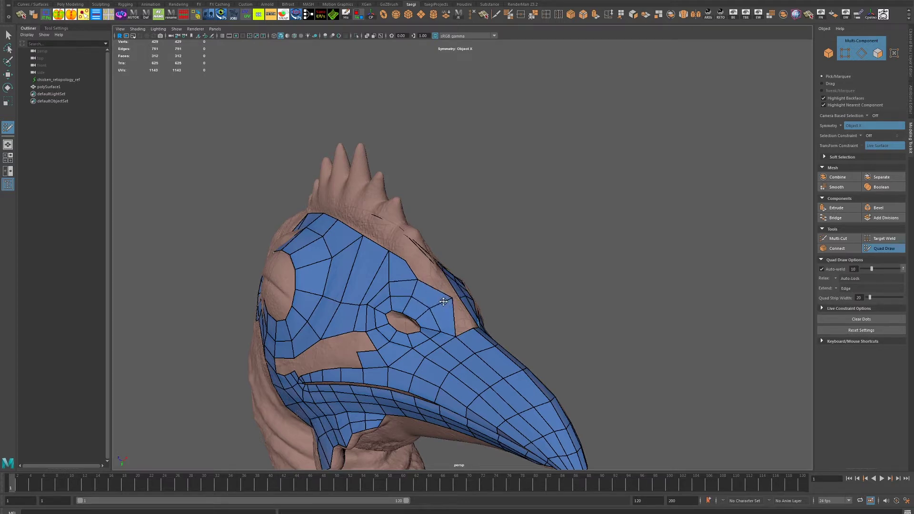
Step: Fill the gap between the eye holes up to the crest base
alt+drag(517, 298, 533, 310)
shift+click(371, 324)
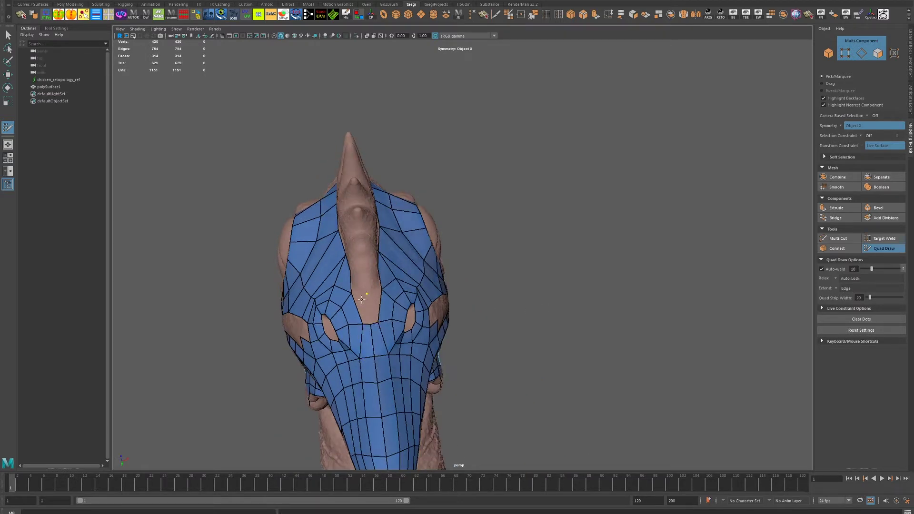
shift+click(367, 312)
mouse_move(355, 328)
alt+mouse_down()
mouse_move(626, 293)
mouse_move(512, 296)
alt+mouse_up()
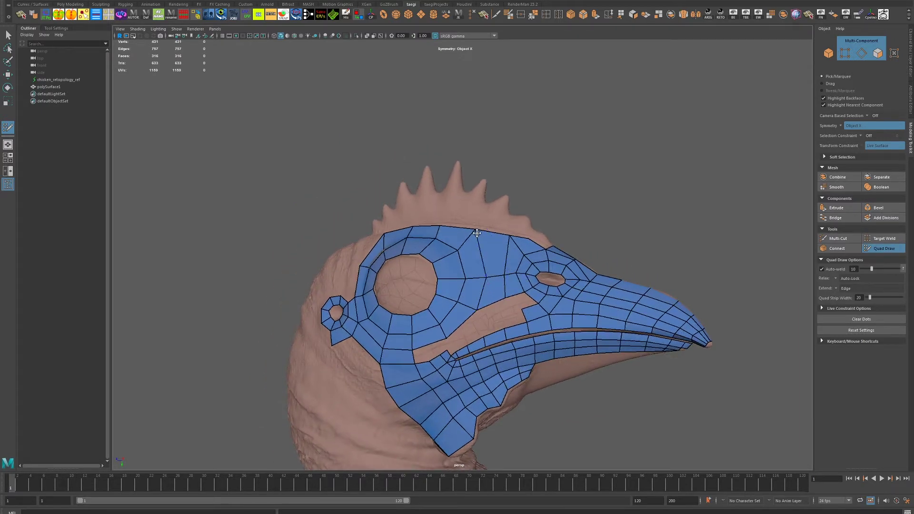
Step: Fill the notch near the beak with two quads
scroll(525, 321, up, 3)
scroll(543, 328, up, 2)
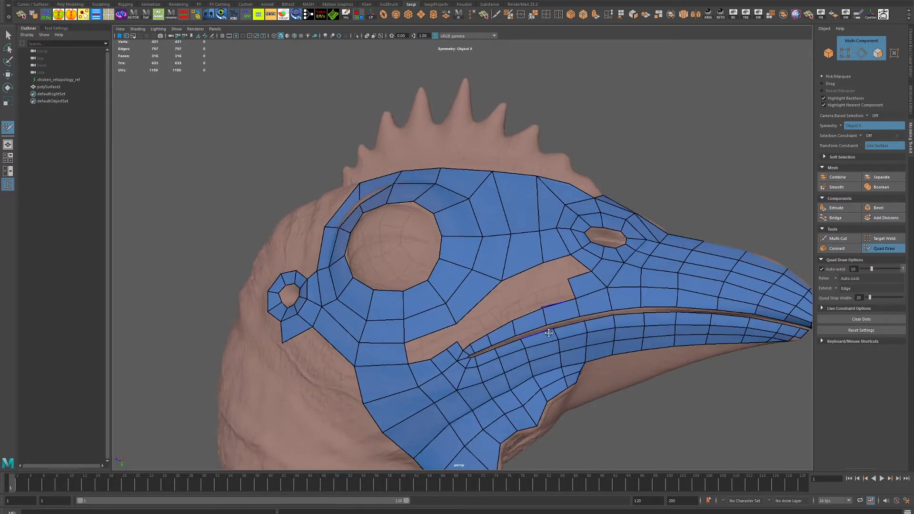
shift+click(547, 260)
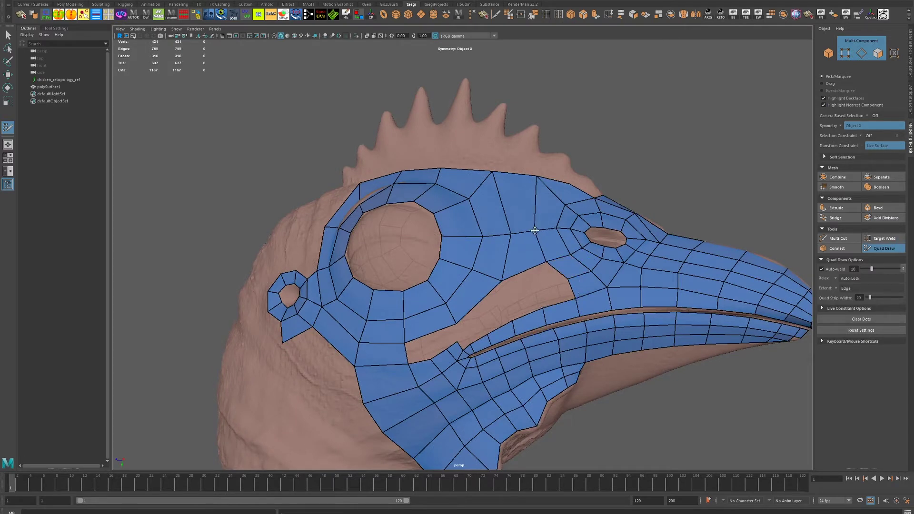
click(509, 301)
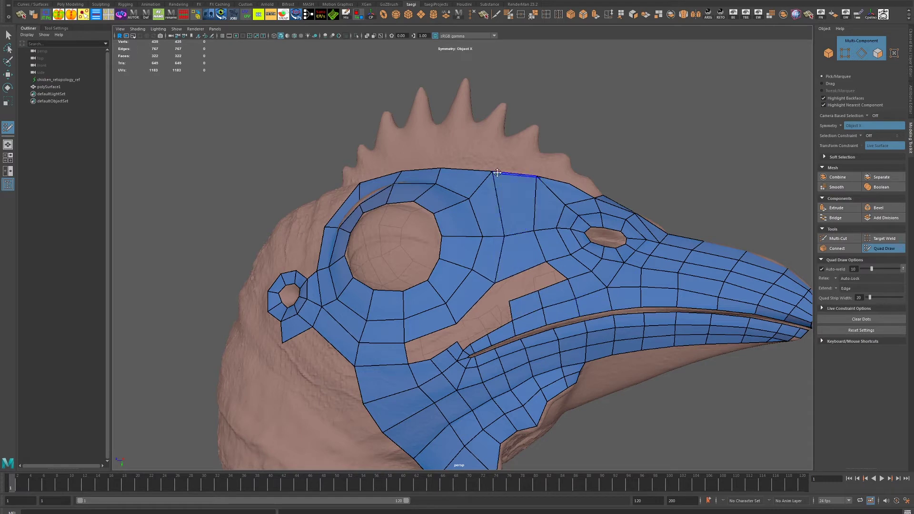
Step: Insert an edge loop across the upper head and fill part of the hole below the eye
ctrl+click(518, 252)
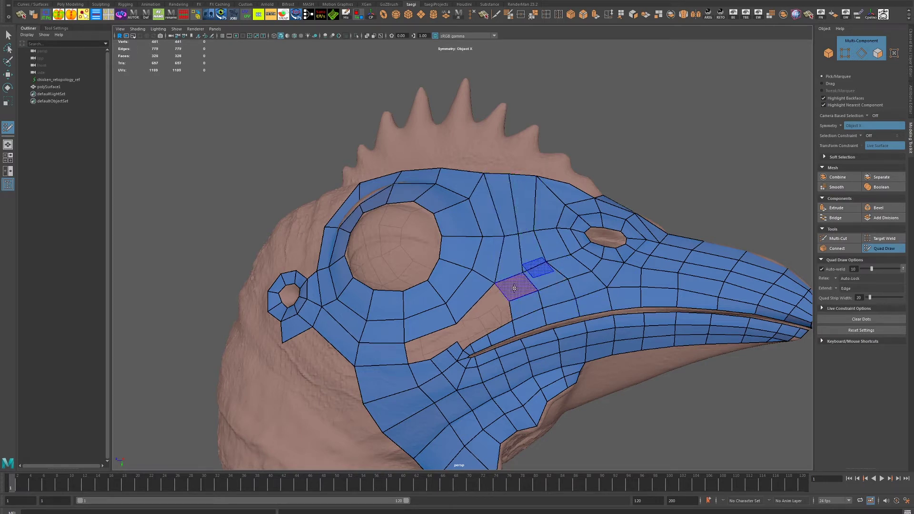
shift+drag(532, 281, 504, 278)
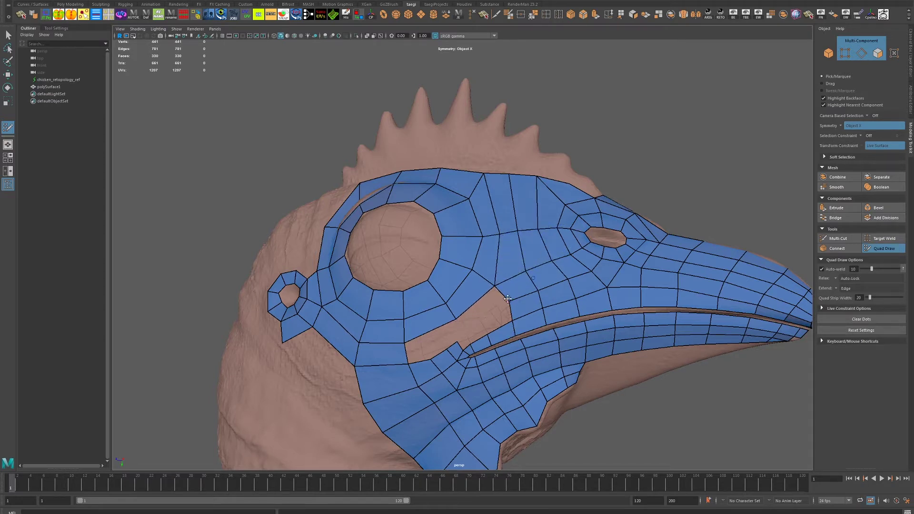
shift+click(480, 325)
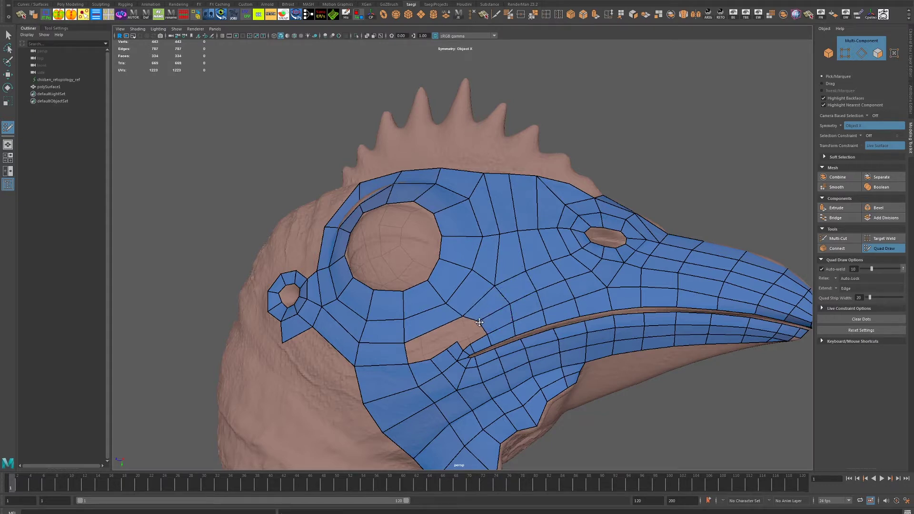
scroll(465, 334, up, 2)
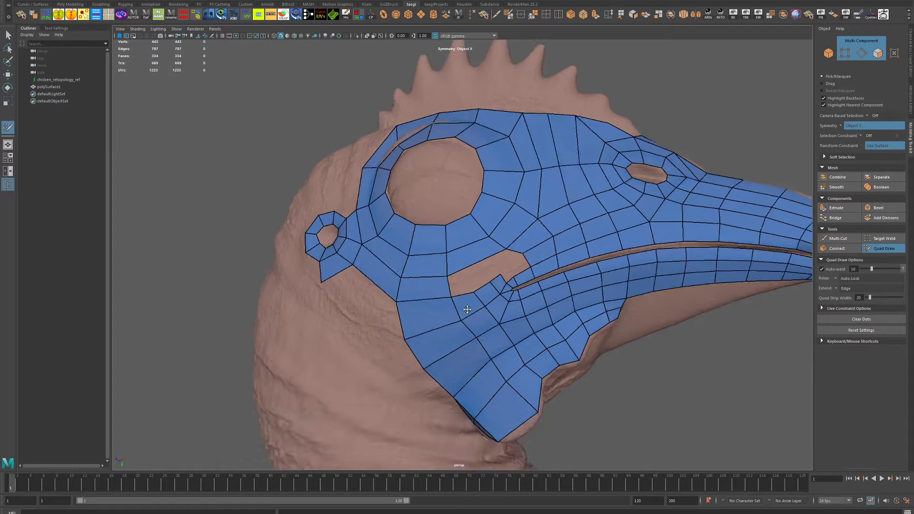
scroll(486, 332, up, 3)
Step: Remove the small faces at the notch and refill it beside the beak slit
ctrl+shift+click(445, 312)
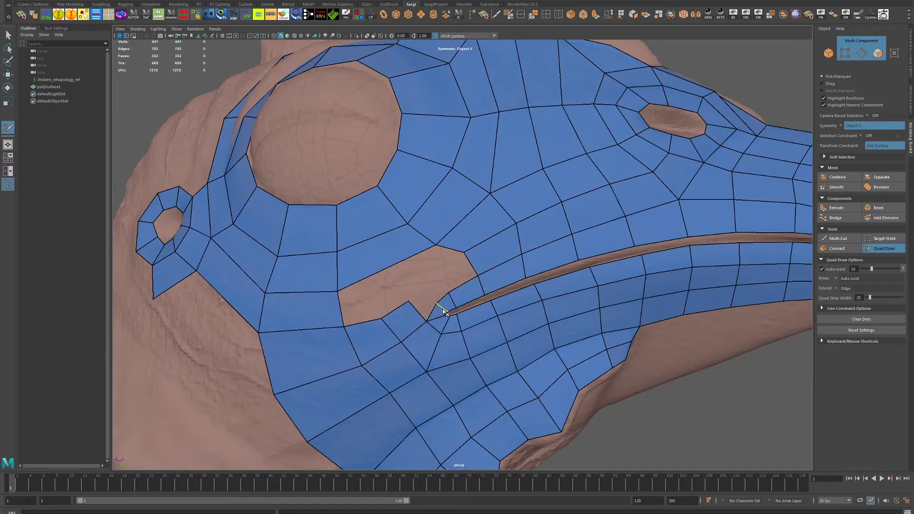
ctrl+shift+click(454, 269)
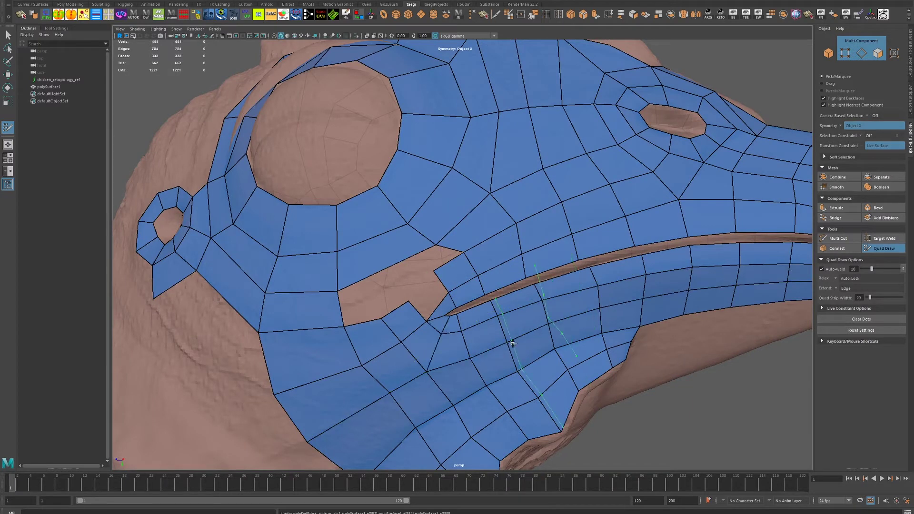
shift+click(454, 274)
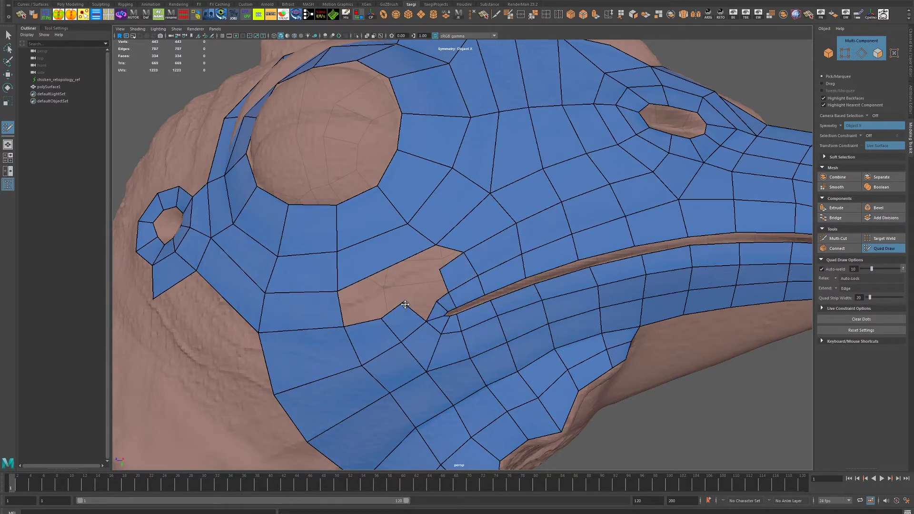
click(416, 281)
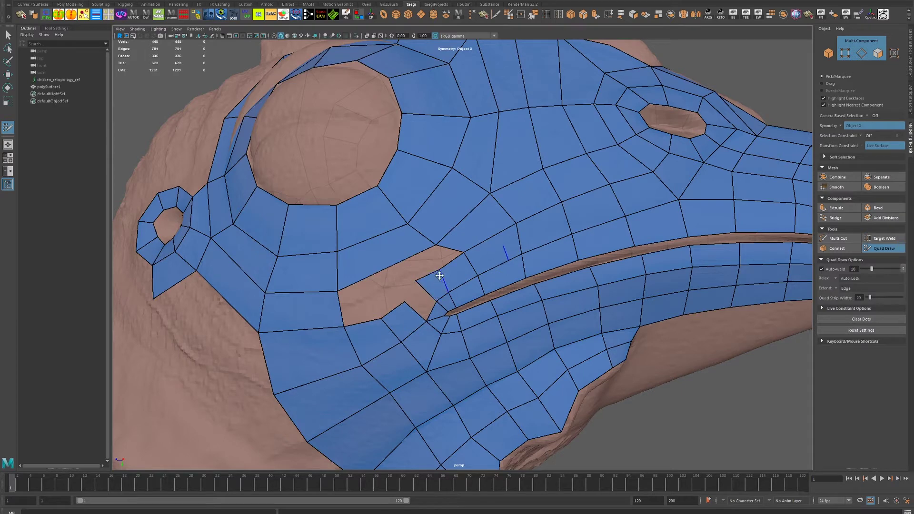
scroll(438, 270, down, 5)
scroll(438, 270, up, 5)
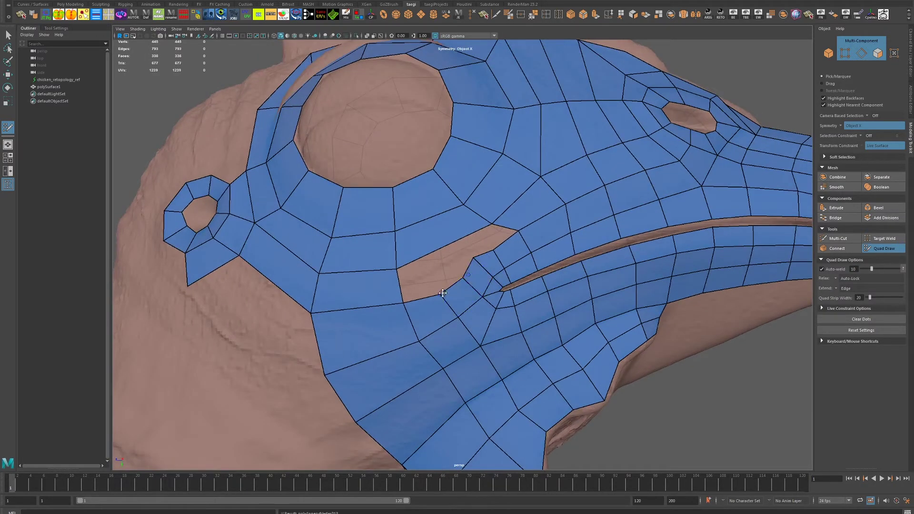
shift+click(477, 266)
Step: Delete the block of faces next to the eye hole
scroll(448, 274, down, 5)
scroll(447, 276, up, 1)
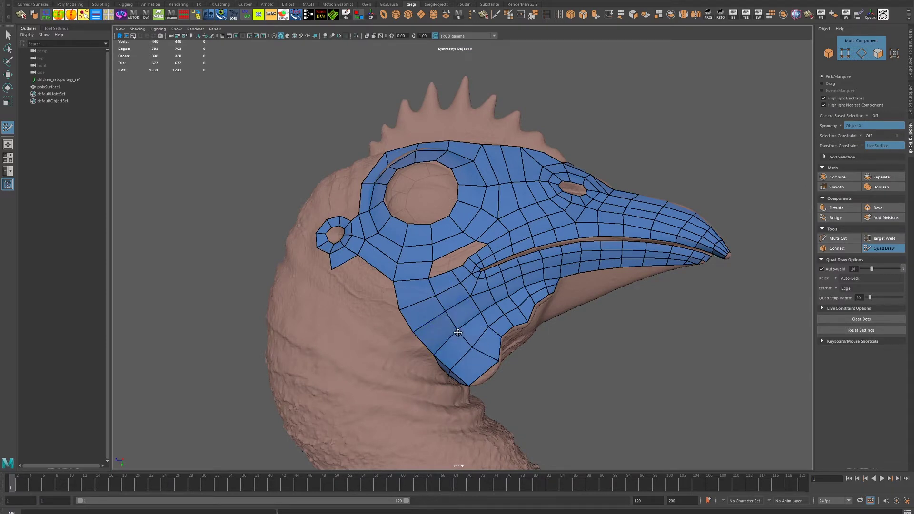
ctrl+shift+drag(449, 249, 440, 229)
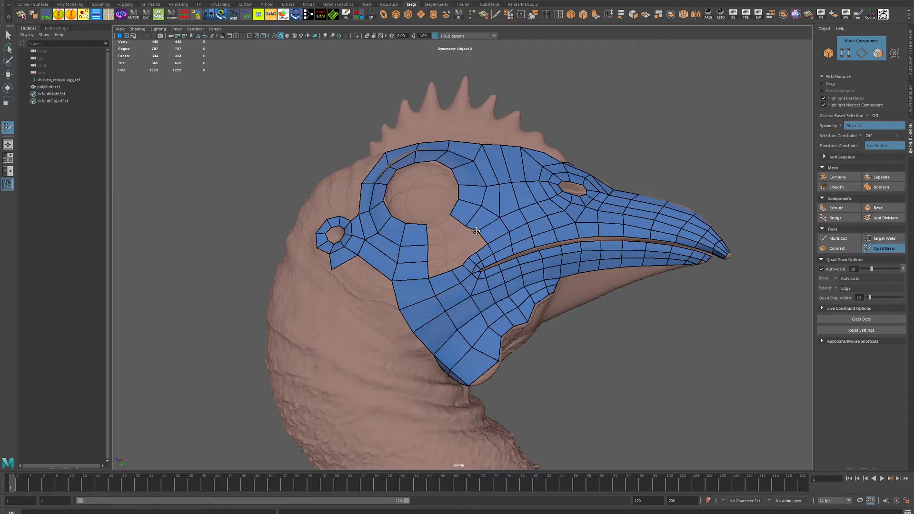
Step: Place points and quads in the gap beside the eye, then undo the last addition
scroll(476, 243, up, 2)
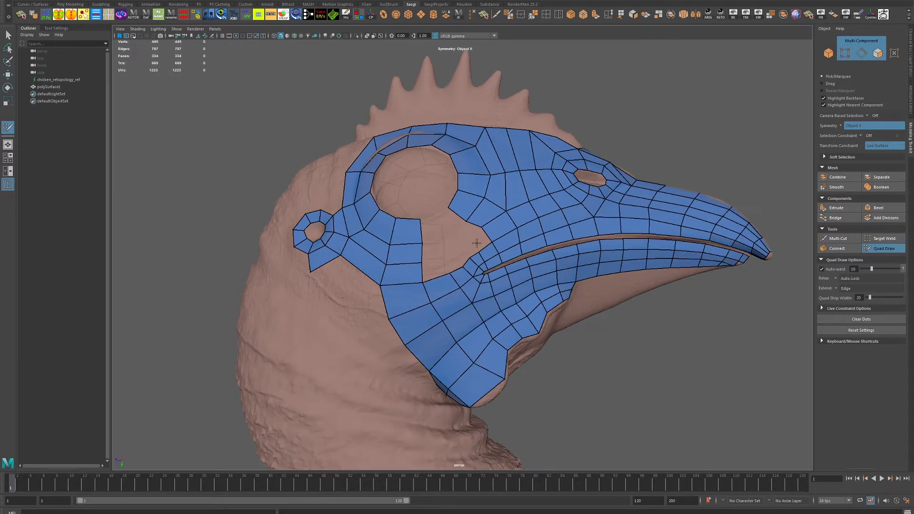
scroll(434, 260, up, 3)
scroll(434, 261, up, 2)
click(434, 260)
click(432, 231)
click(423, 196)
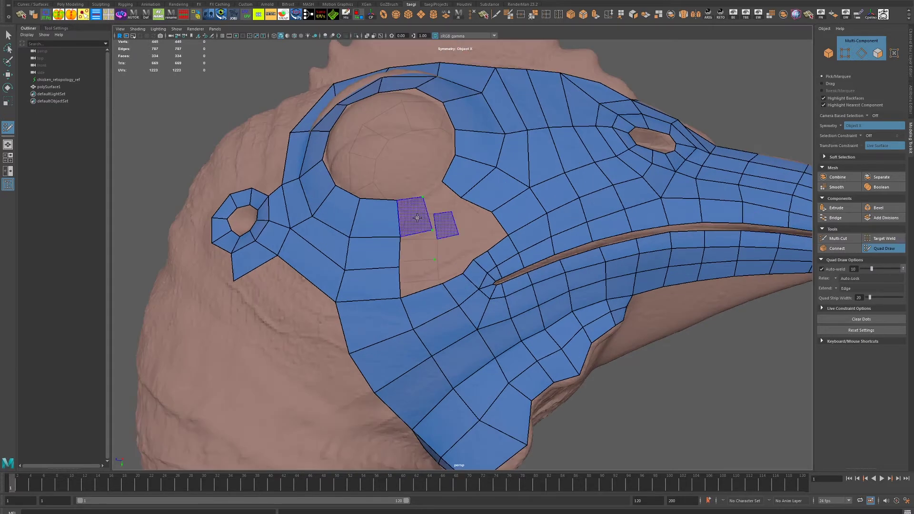
shift+click(417, 217)
shift+click(419, 271)
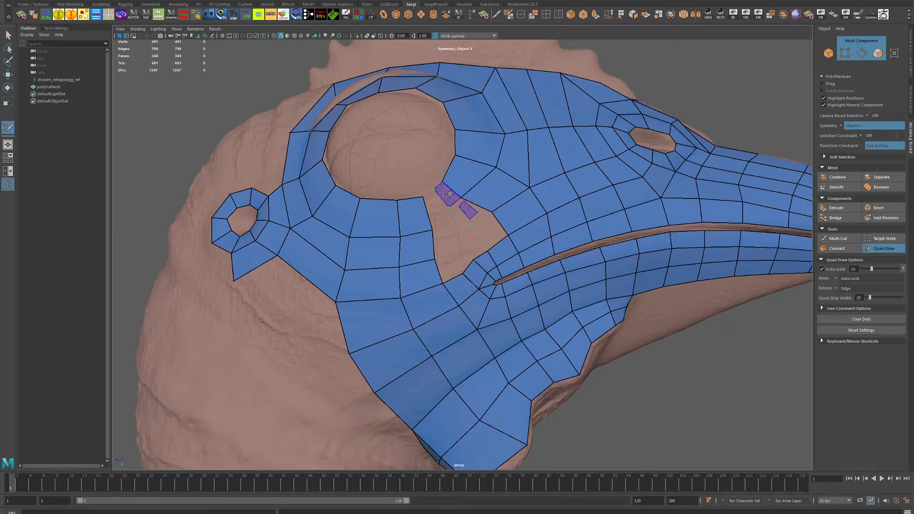
shift+click(448, 198)
shift+click(475, 221)
shift+click(497, 240)
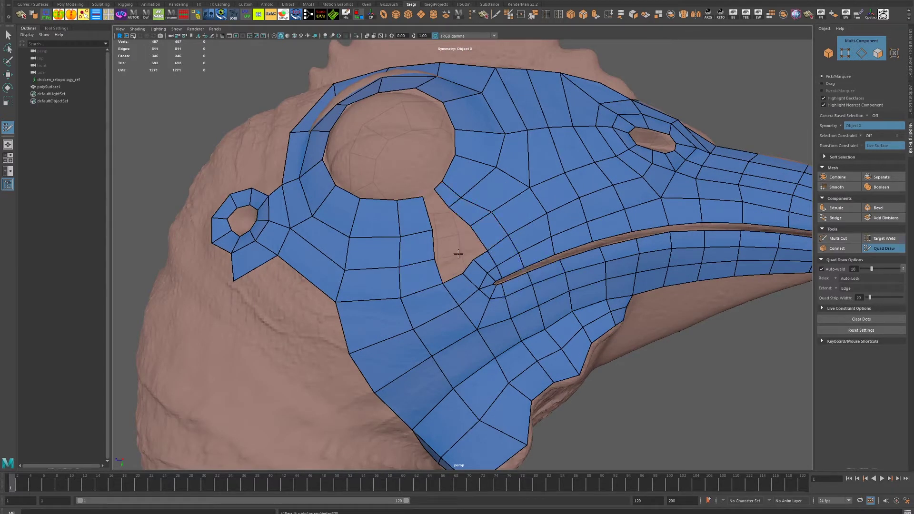
key(ctrl+z)
key(ctrl+z)
key(ctrl+z)
key(ctrl+z)
key(ctrl+z)
key(ctrl+z)
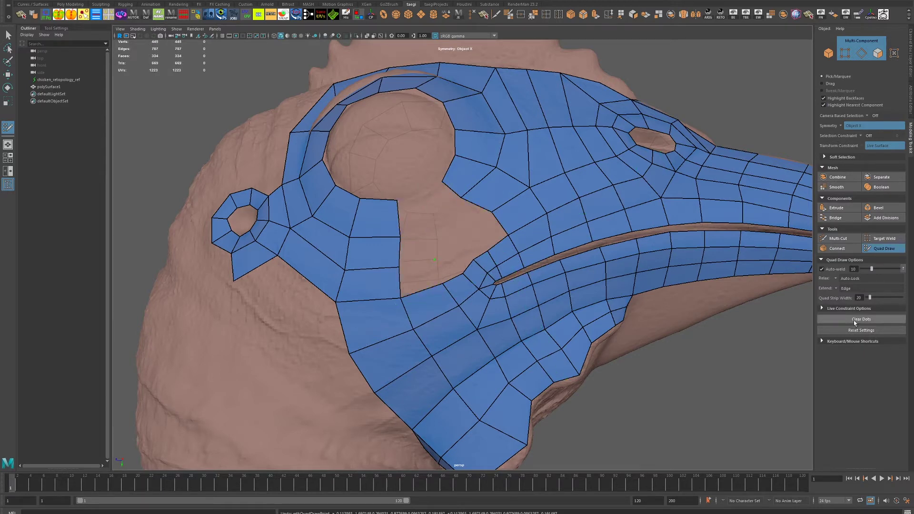
Step: Clear the leftover placement dots and zoom in on the eye and beak
click(854, 323)
scroll(525, 309, down, 10)
scroll(525, 309, up, 3)
scroll(525, 308, up, 3)
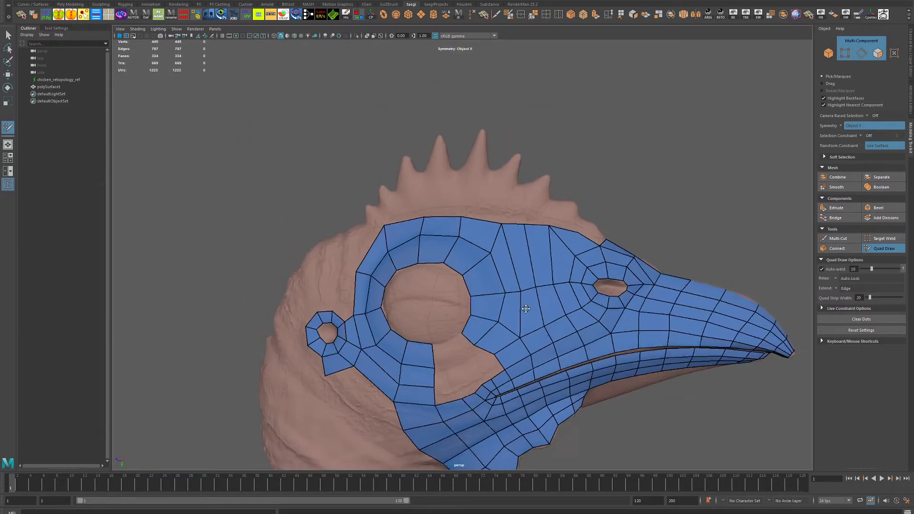
alt+drag(526, 308, 524, 285)
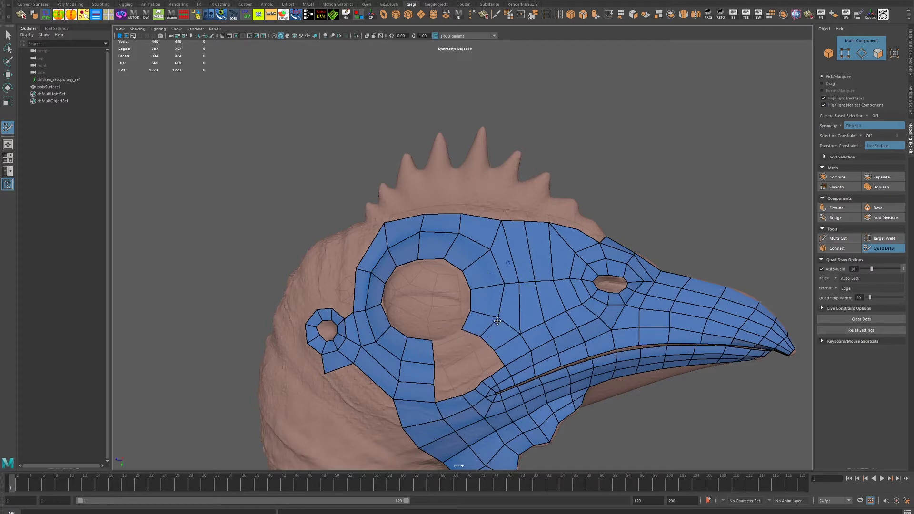
alt+drag(464, 331, 574, 244)
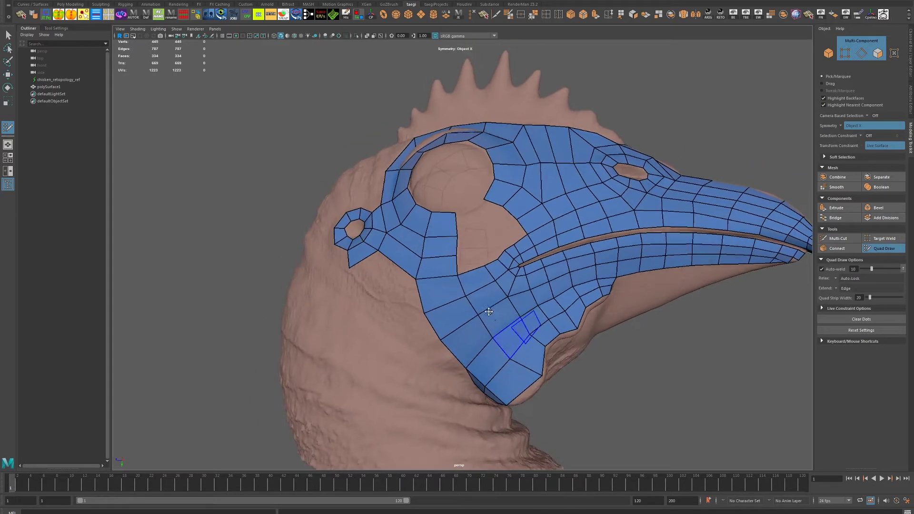
scroll(574, 243, up, 5)
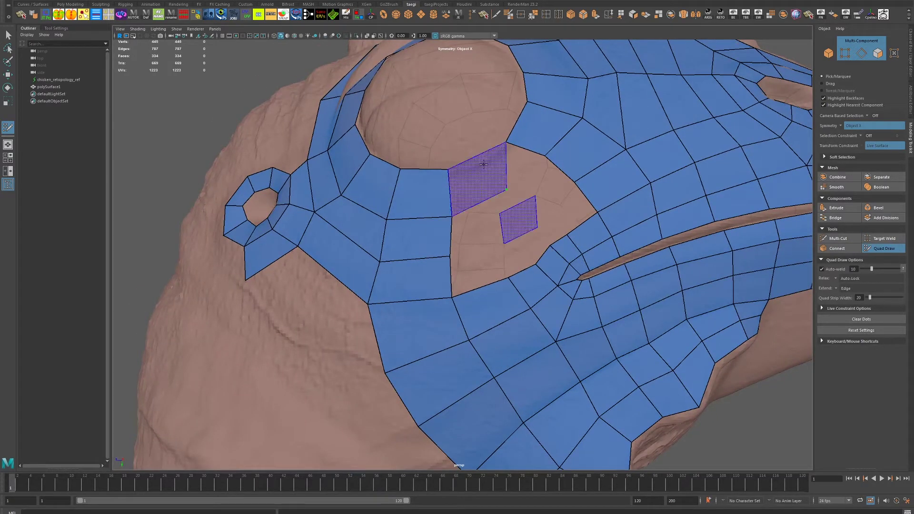
Step: Fill the gap beside the eye with quads around newly placed vertices
shift+click(476, 190)
shift+click(514, 171)
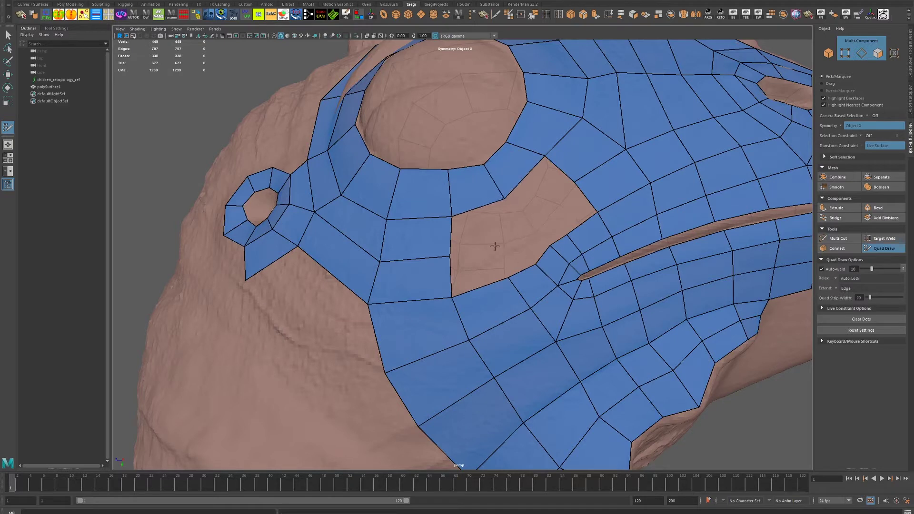
shift+click(504, 245)
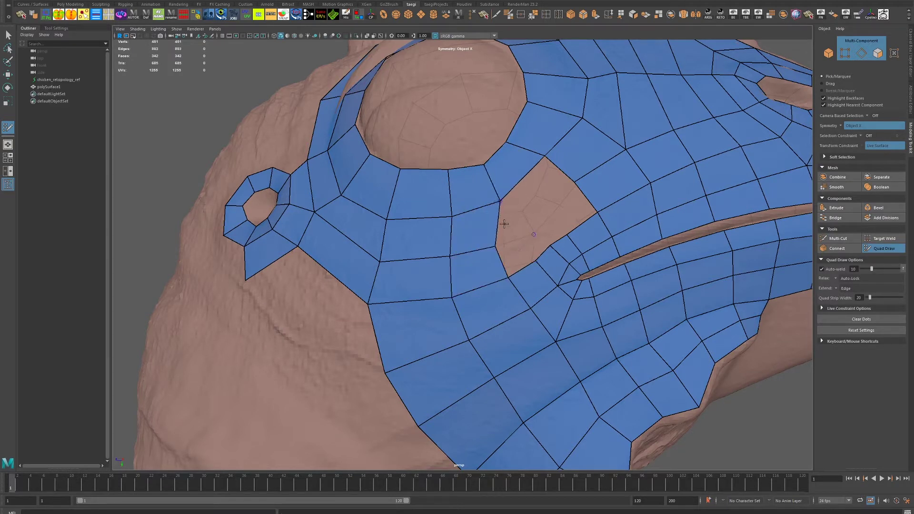
click(523, 236)
shift+click(514, 257)
click(526, 204)
shift+click(512, 224)
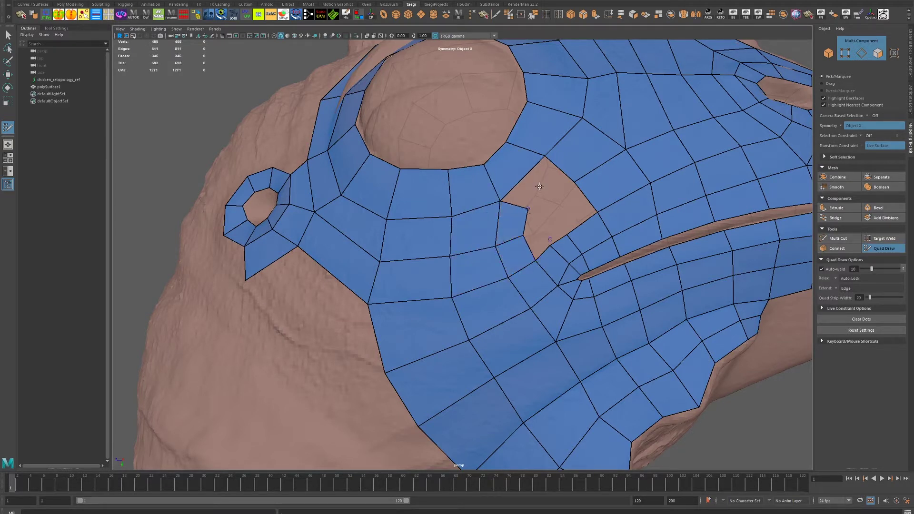
shift+click(539, 187)
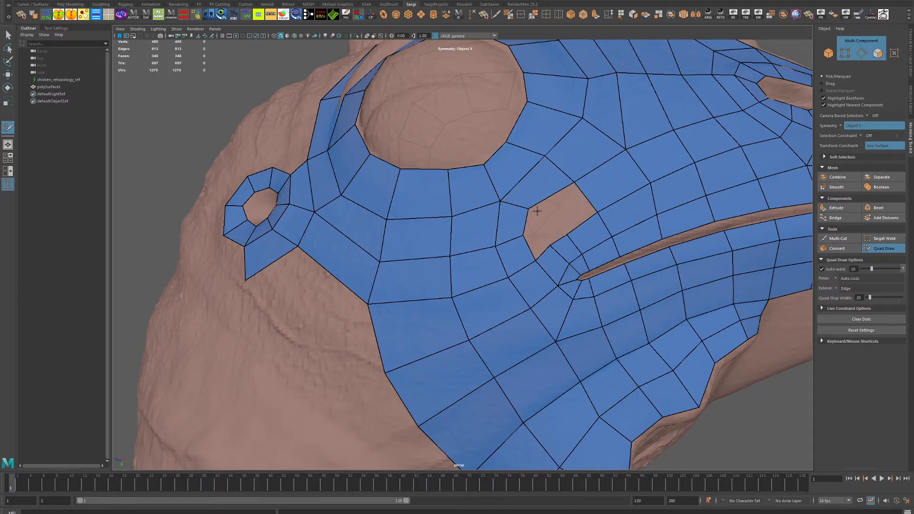
Step: Adjust a hole vertex, delete misplaced quads and refill the hole, leaving one small gap
drag(528, 207, 534, 217)
ctrl+shift+click(526, 199)
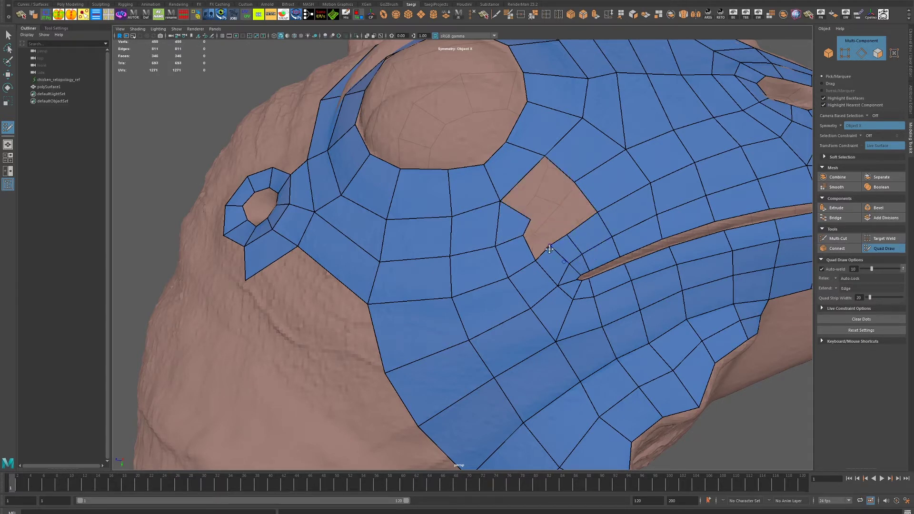
shift+click(536, 238)
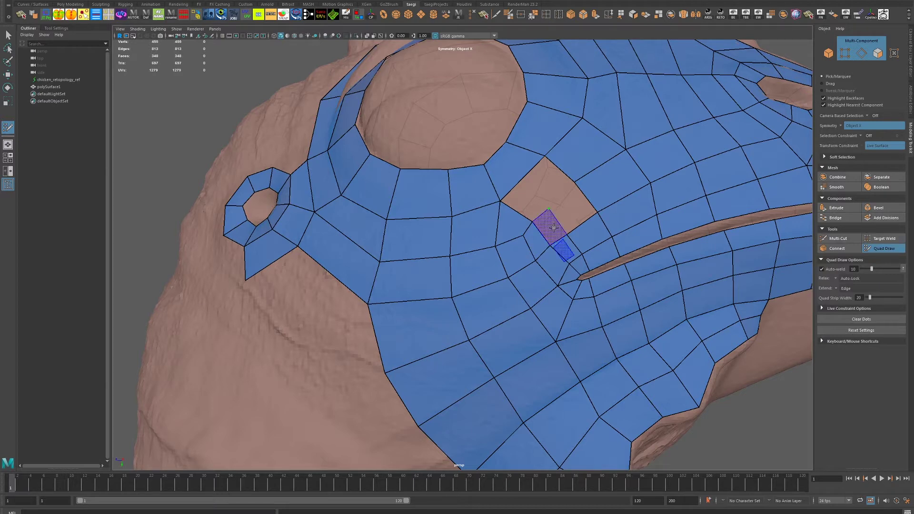
shift+click(566, 221)
alt+drag(567, 224, 554, 249)
alt+right_drag(554, 249, 556, 271)
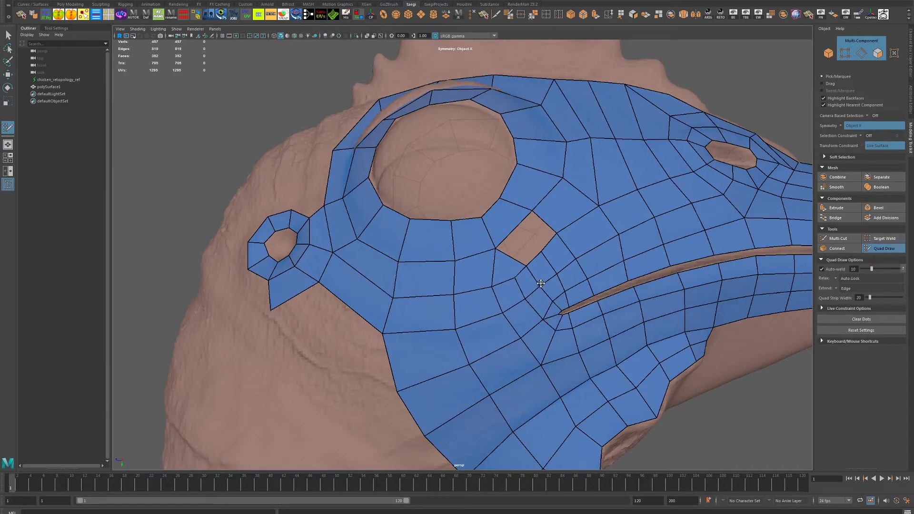
ctrl+shift+click(508, 266)
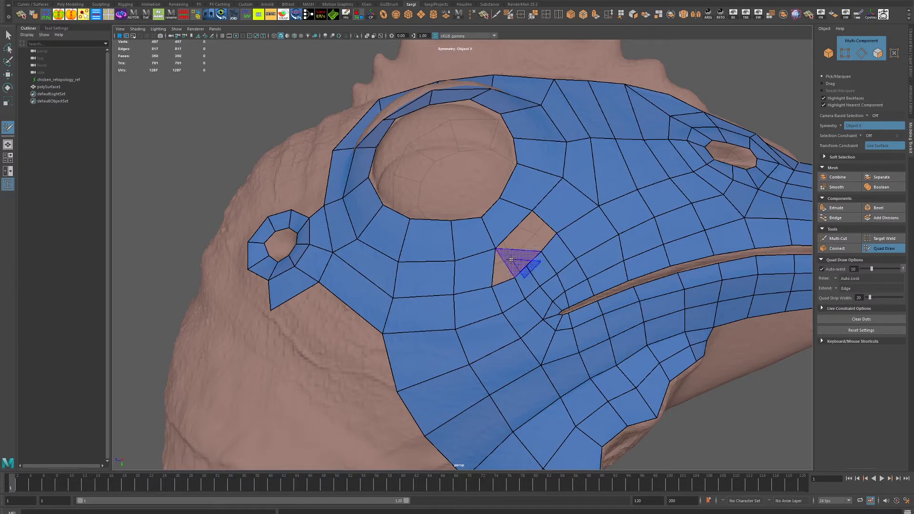
shift+click(529, 257)
scroll(541, 265, down, 5)
scroll(618, 285, up, 5)
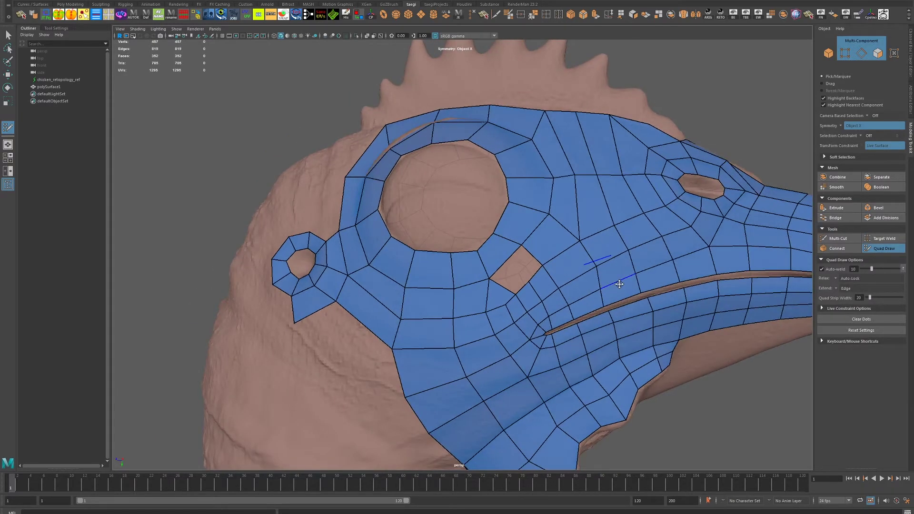
scroll(619, 284, down, 5)
scroll(350, 298, up, 6)
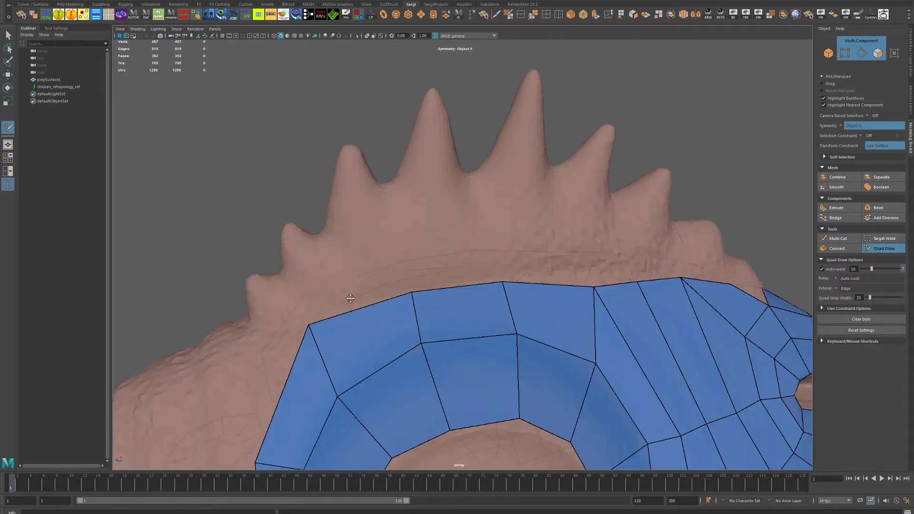
Step: Create the first quad at the crest base, undoing a vertex tweak
alt+drag(299, 283, 293, 286)
click(264, 278)
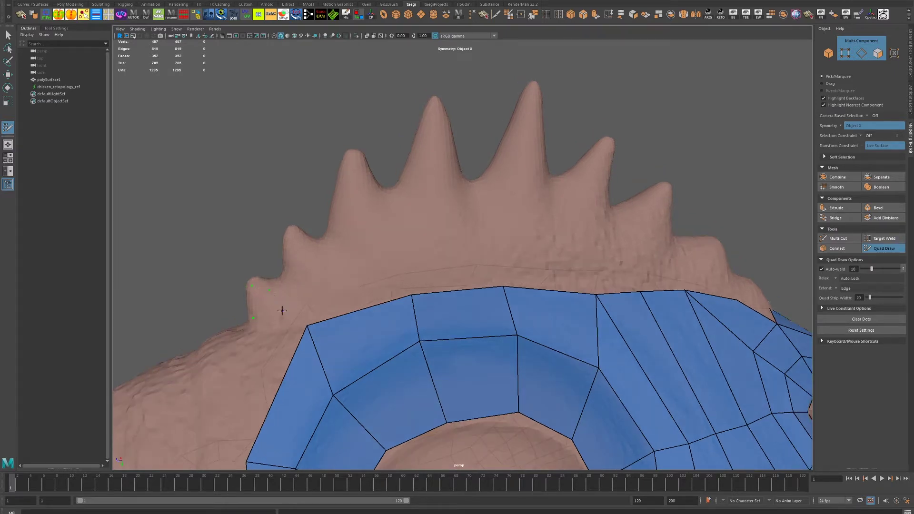
shift+click(282, 310)
mouse_move(282, 310)
alt+mouse_down()
mouse_move(333, 286)
mouse_move(289, 298)
alt+mouse_up()
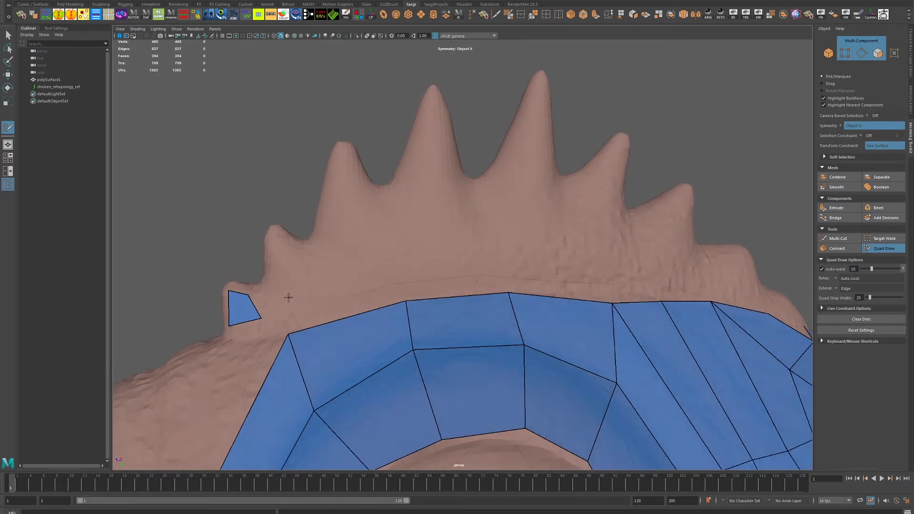
shift+drag(311, 342, 345, 350)
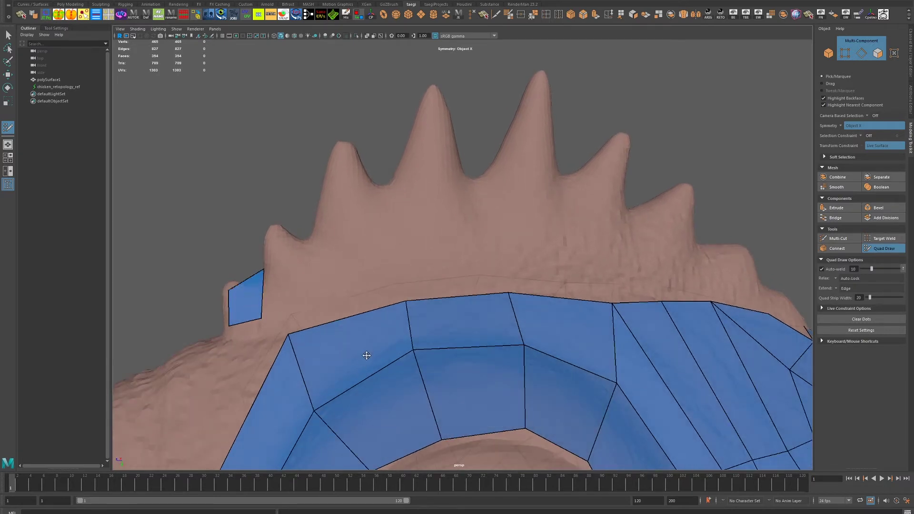
key(ctrl+z)
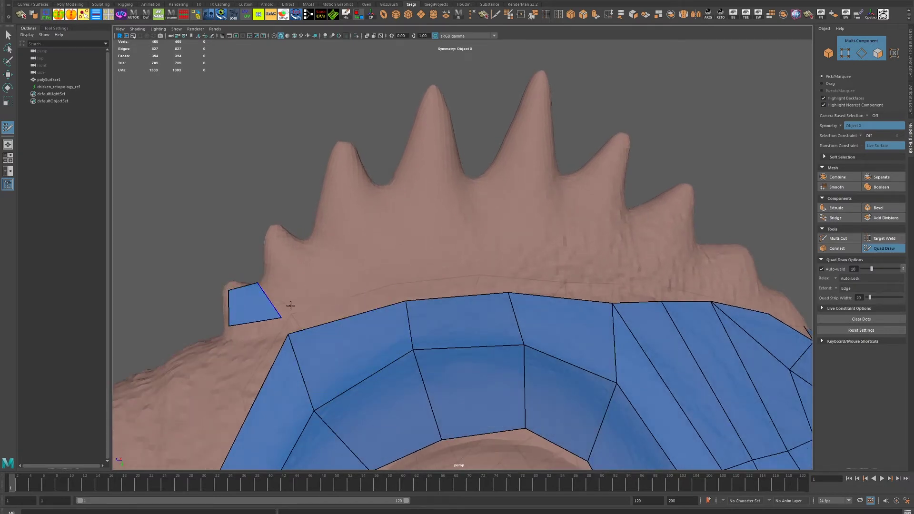
Step: Add a second quad beside the small crest face and remove the stray dot
mouse_move(287, 320)
alt+mouse_down()
mouse_move(304, 267)
mouse_move(317, 313)
alt+mouse_up()
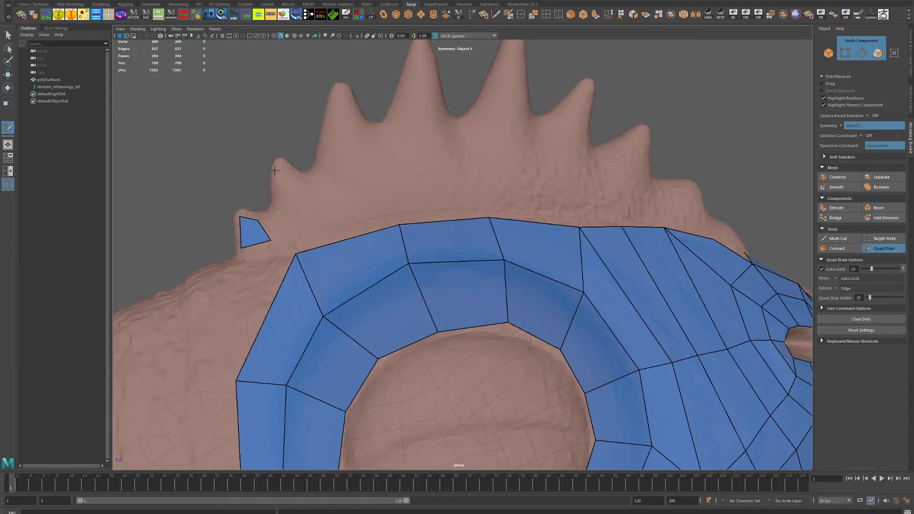
shift+click(290, 234)
drag(259, 222, 258, 225)
key(ctrl+z)
key(ctrl+z)
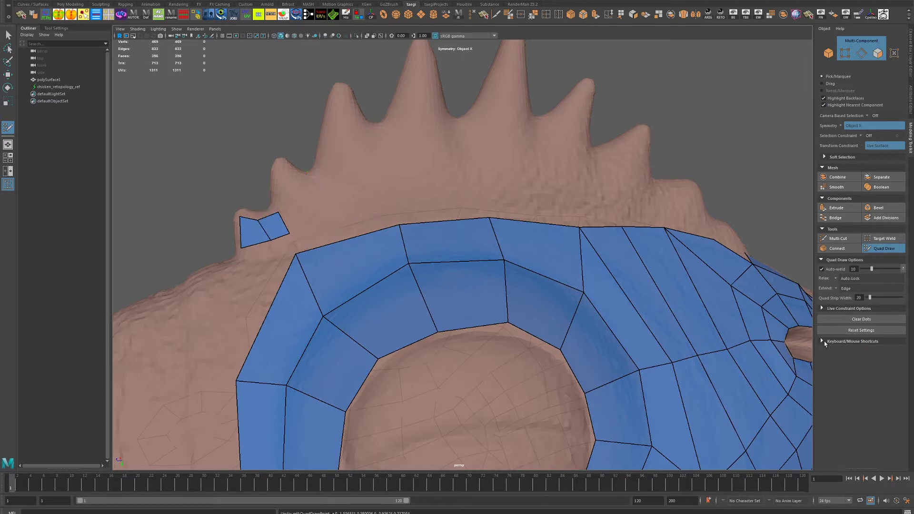
Step: Show the Quad Draw shortcut reference, trying an auto-weld distance of 8 then reverting
click(822, 341)
drag(871, 268, 868, 268)
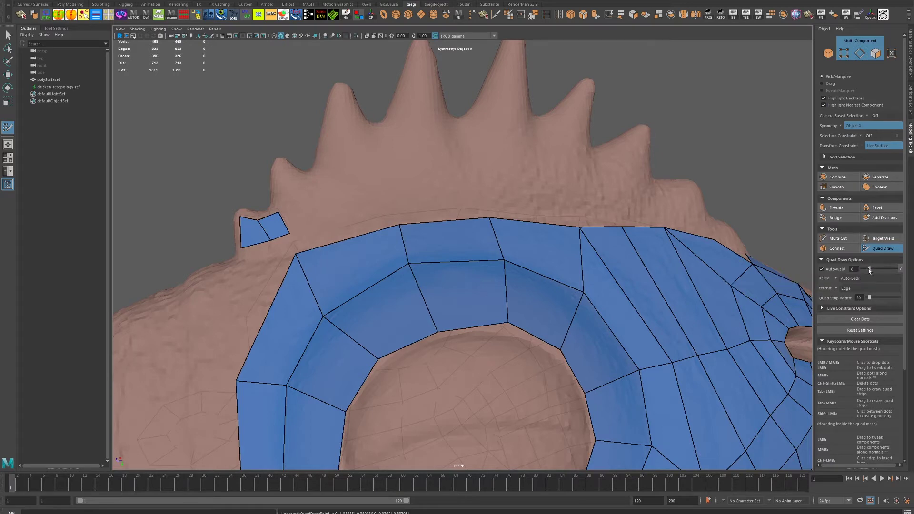
key(ctrl+z)
Step: Expand the live display options and add another quad to the crest-base patch
click(821, 308)
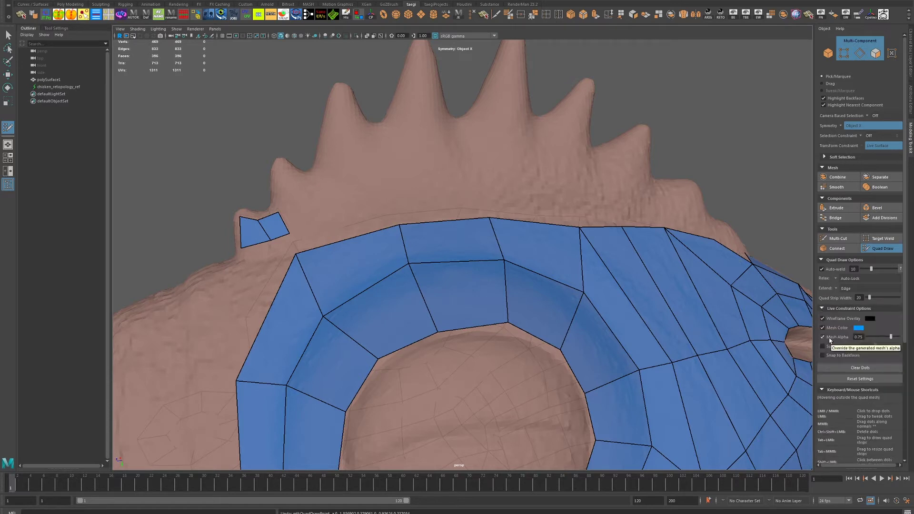
scroll(903, 335, down, 1)
mouse_move(904, 335)
mouse_down()
mouse_move(907, 350)
mouse_move(906, 326)
mouse_up()
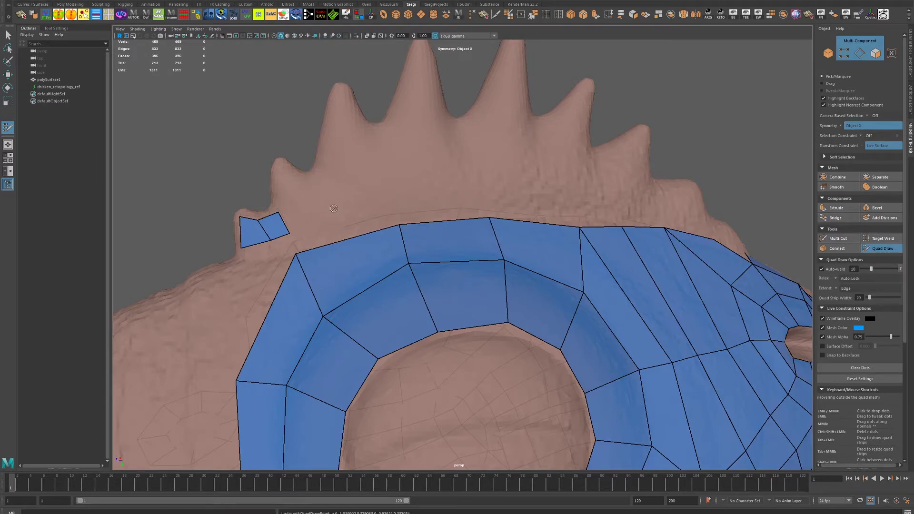
mouse_move(327, 224)
alt+mouse_down()
mouse_move(345, 302)
mouse_move(318, 229)
mouse_move(465, 252)
mouse_move(323, 244)
mouse_move(352, 309)
mouse_move(408, 292)
mouse_move(293, 244)
alt+mouse_up()
shift+click(293, 216)
Step: Add two more quads to the crest patch along the crest base
click(397, 210)
shift+click(362, 185)
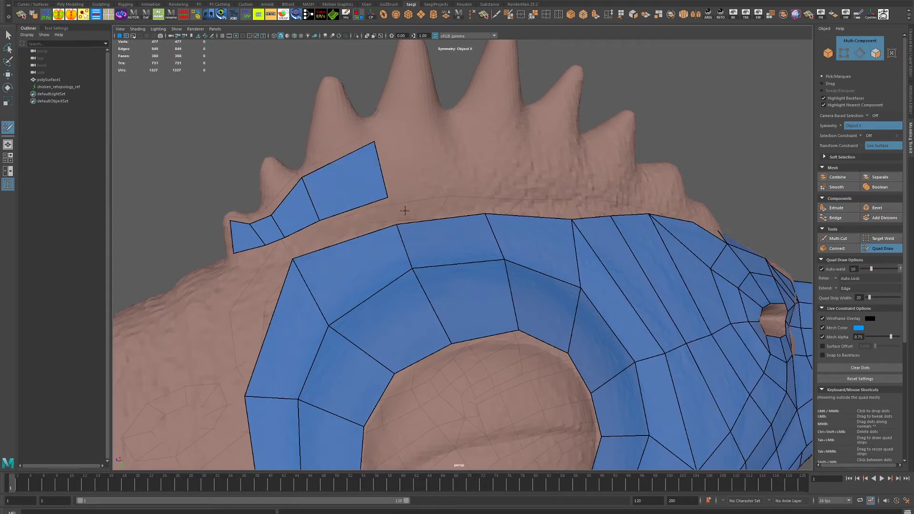
alt+drag(499, 149, 473, 119)
shift+click(546, 198)
alt+drag(546, 198, 369, 257)
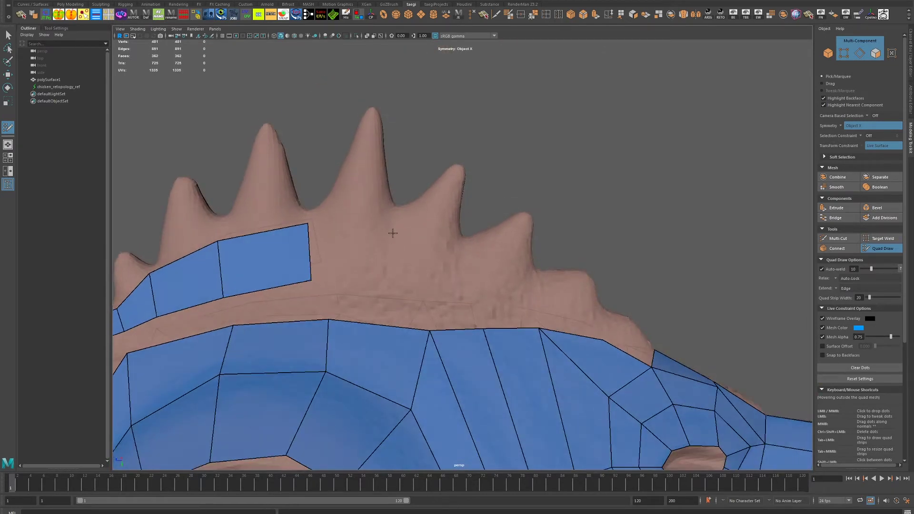
Step: Place dots along the crest base and fill three quads beside the crest strip
click(387, 276)
shift+click(352, 242)
click(462, 248)
click(435, 291)
shift+click(423, 252)
click(532, 278)
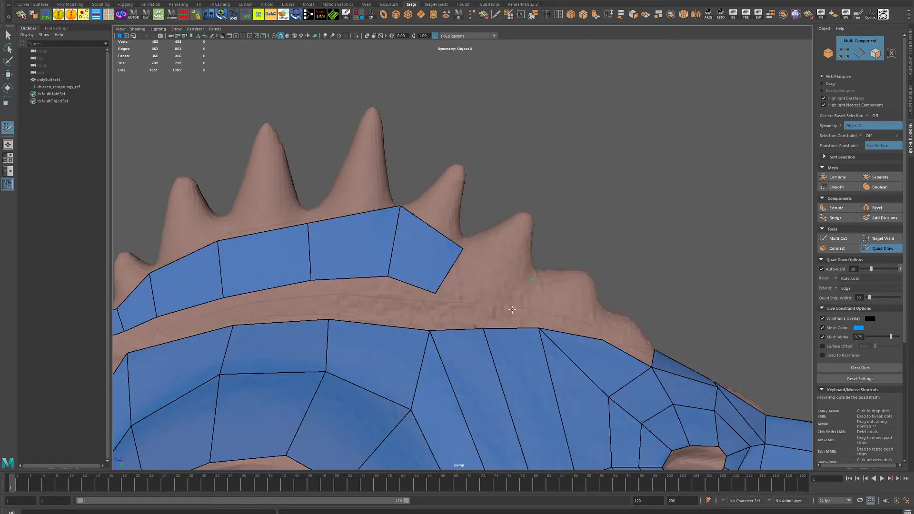
shift+click(490, 269)
alt+drag(493, 270, 566, 289)
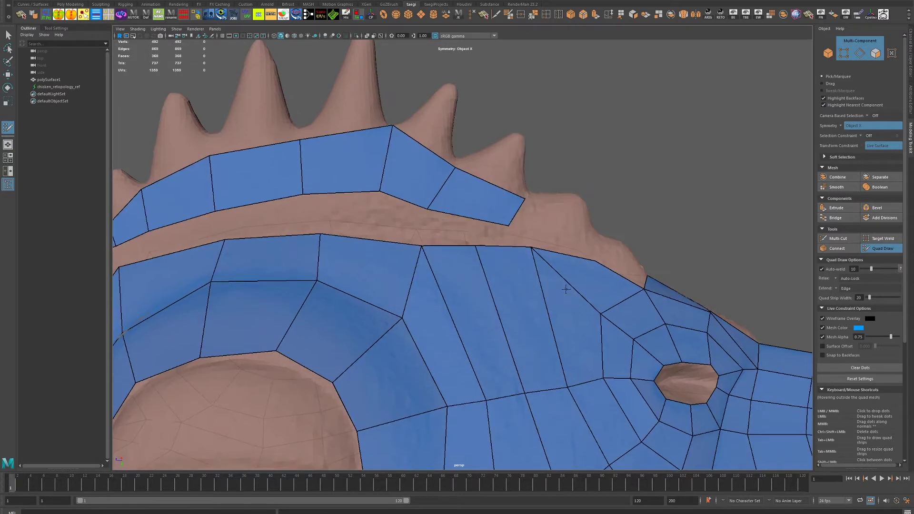
Step: Lower the strip's top-edge vertices and shift the divider and end corner into place
drag(594, 261, 596, 265)
drag(532, 248, 536, 269)
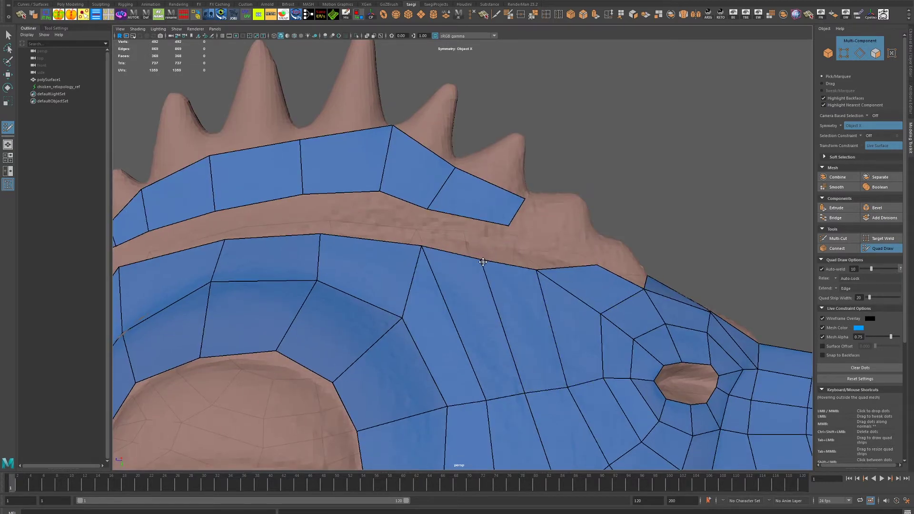
drag(421, 246, 420, 258)
drag(428, 208, 443, 206)
drag(508, 225, 515, 231)
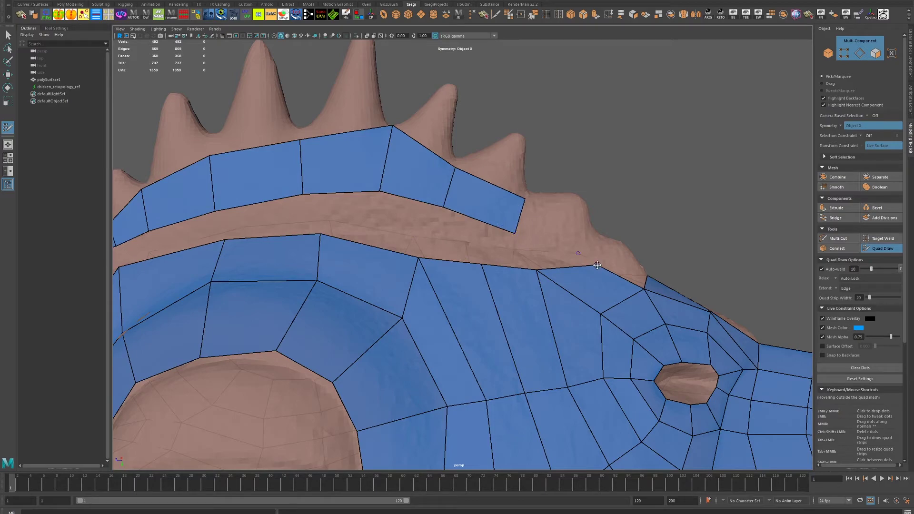
mouse_move(597, 265)
alt+mouse_down()
mouse_move(616, 243)
mouse_move(618, 267)
mouse_move(604, 272)
alt+mouse_up()
Step: Undo a stray quad, then fill the two open gaps near the crest with quads
shift+click(639, 282)
key(ctrl+z)
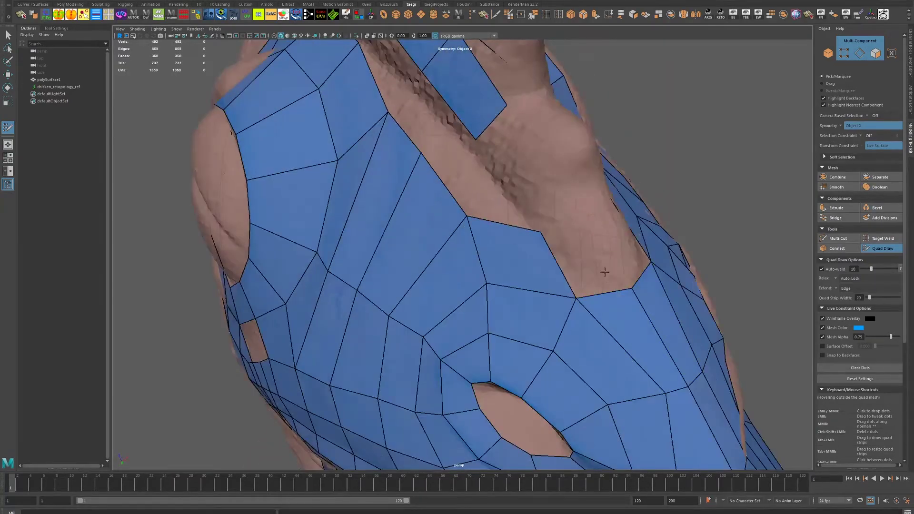
shift+click(592, 250)
mouse_move(593, 250)
alt+mouse_down()
mouse_move(570, 184)
mouse_move(580, 234)
alt+mouse_up()
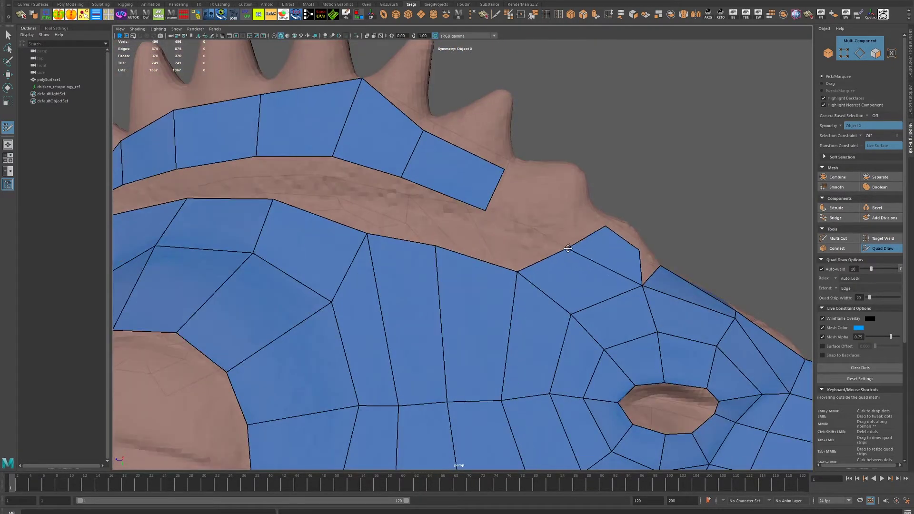
shift+click(607, 245)
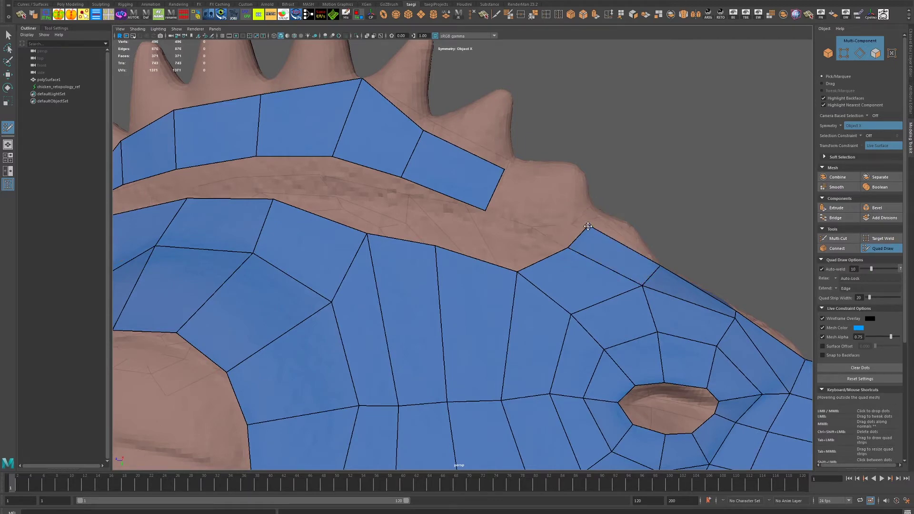
mouse_move(607, 245)
alt+mouse_down()
mouse_move(656, 259)
mouse_move(464, 314)
mouse_move(529, 232)
alt+mouse_up()
Step: Delete an unwanted face, fill its four dots as a quad, and place a crest-gap dot
ctrl+shift+click(464, 313)
shift+click(452, 296)
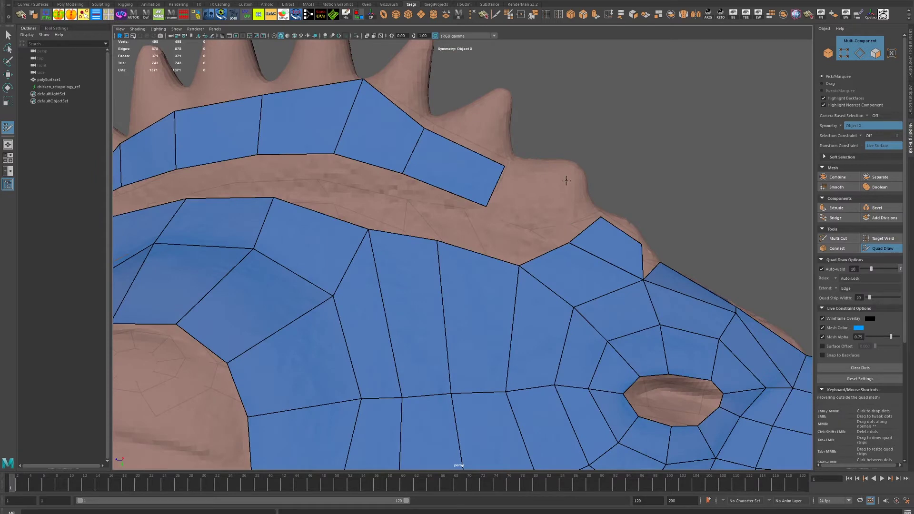
shift+click(535, 207)
Step: Fill the crest gap and the band of quads under the crest
alt+drag(567, 249, 591, 254)
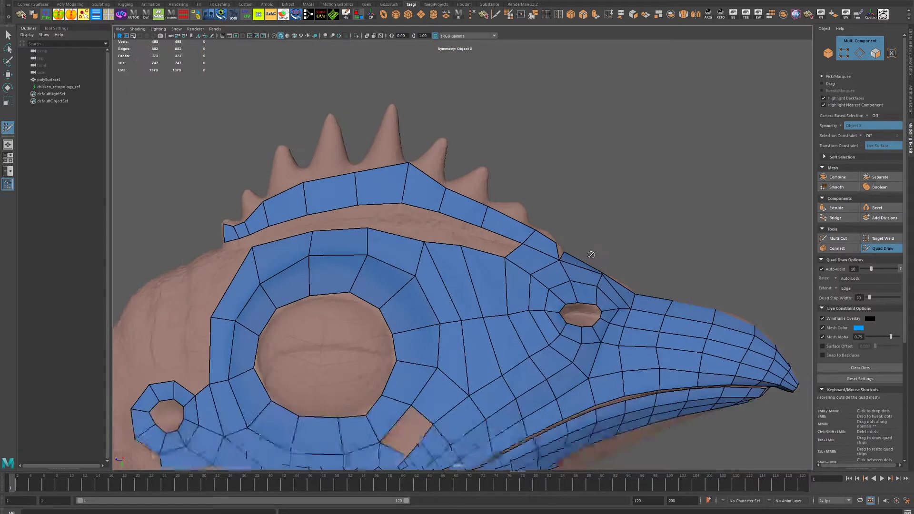
scroll(591, 254, up, 2)
shift+click(499, 240)
shift+click(450, 228)
shift+click(399, 217)
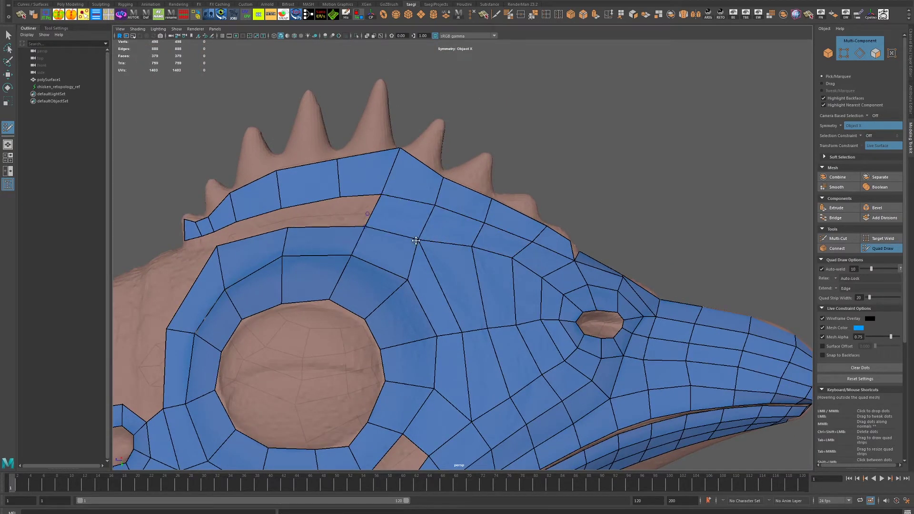
mouse_move(415, 240)
alt+mouse_down()
mouse_move(440, 225)
mouse_move(475, 266)
alt+mouse_up()
scroll(526, 324, up, 2)
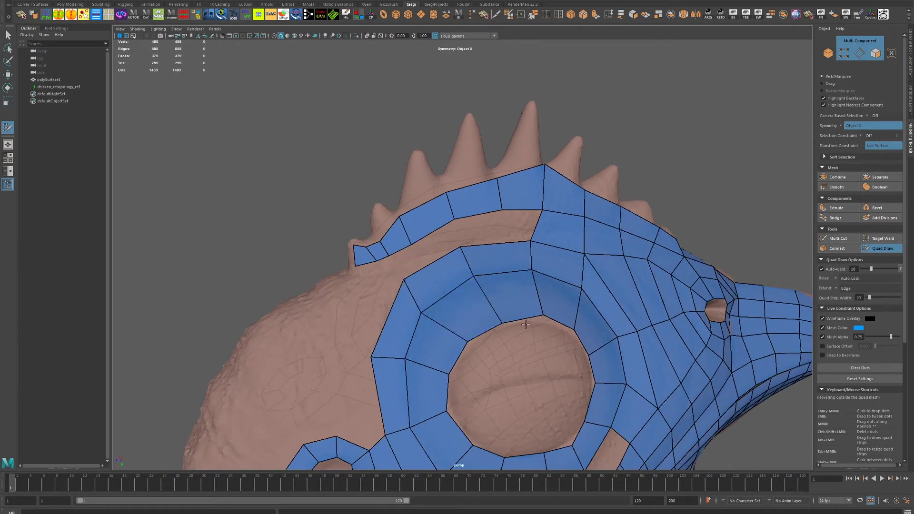
scroll(525, 324, down, 3)
scroll(506, 314, up, 3)
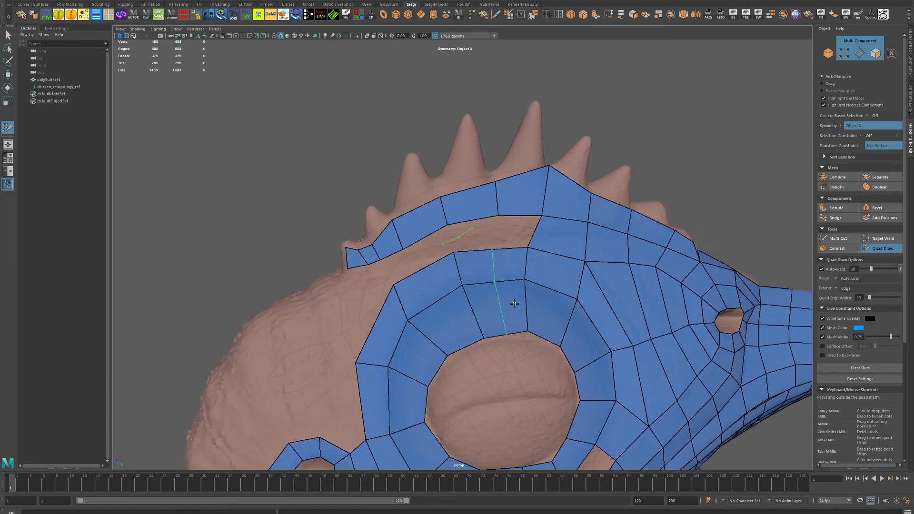
Step: Insert an edge loop from crest to eye ring and fill the gaps beside the strip
ctrl+click(549, 299)
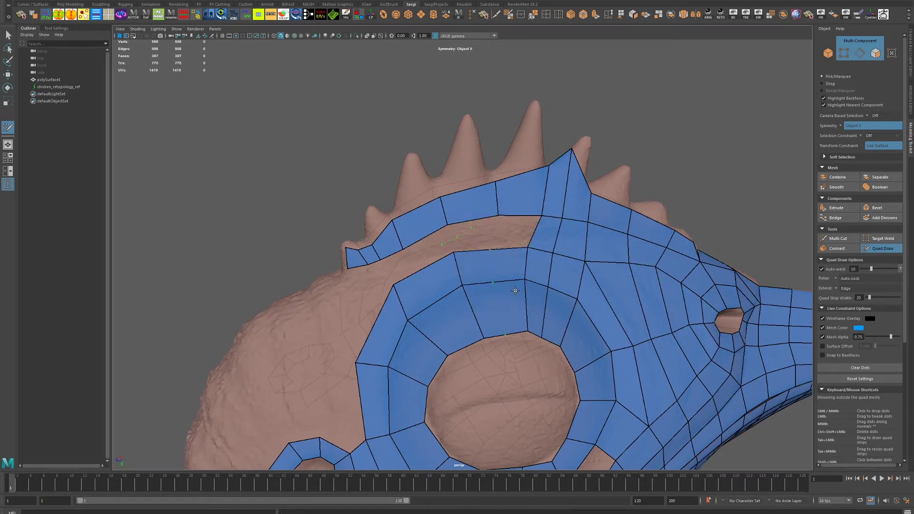
shift+click(509, 233)
shift+click(471, 232)
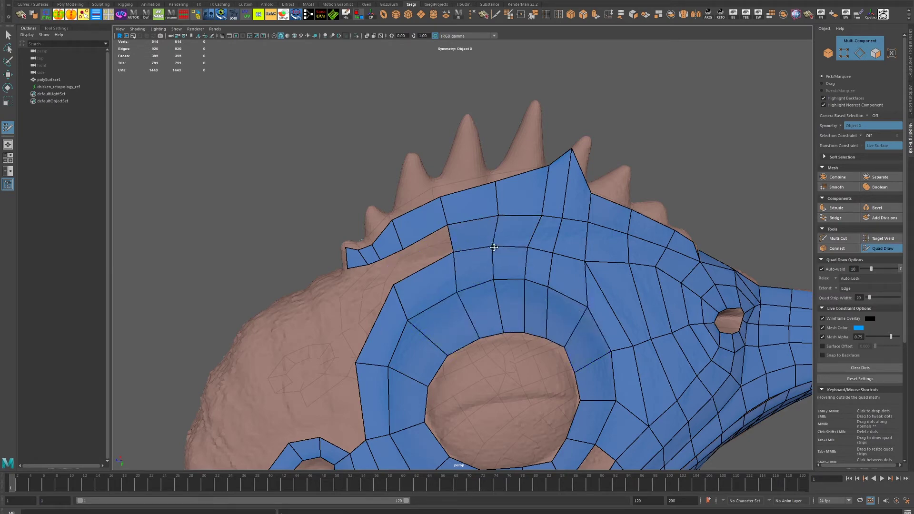
scroll(503, 312, down, 3)
scroll(503, 312, up, 3)
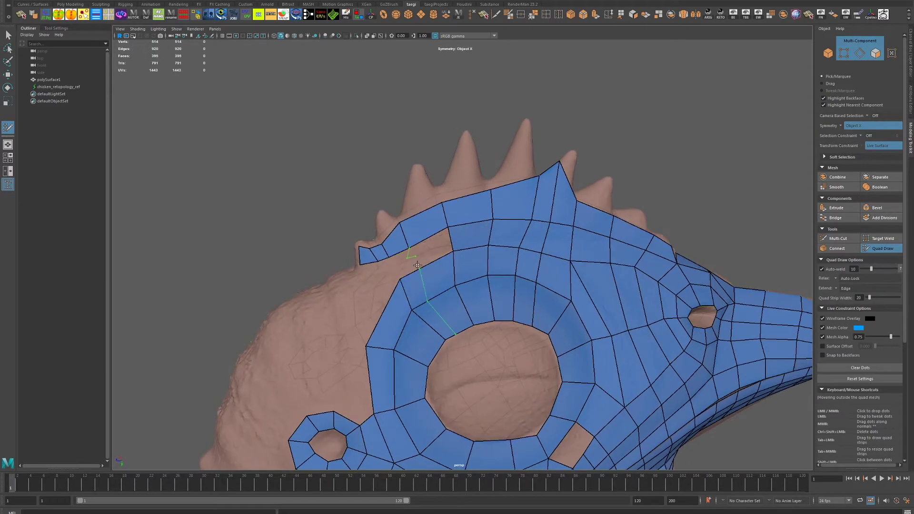
shift+click(436, 326)
scroll(411, 316, down, 3)
mouse_move(411, 317)
alt+mouse_down()
mouse_move(453, 328)
mouse_move(444, 254)
alt+mouse_up()
scroll(453, 327, up, 3)
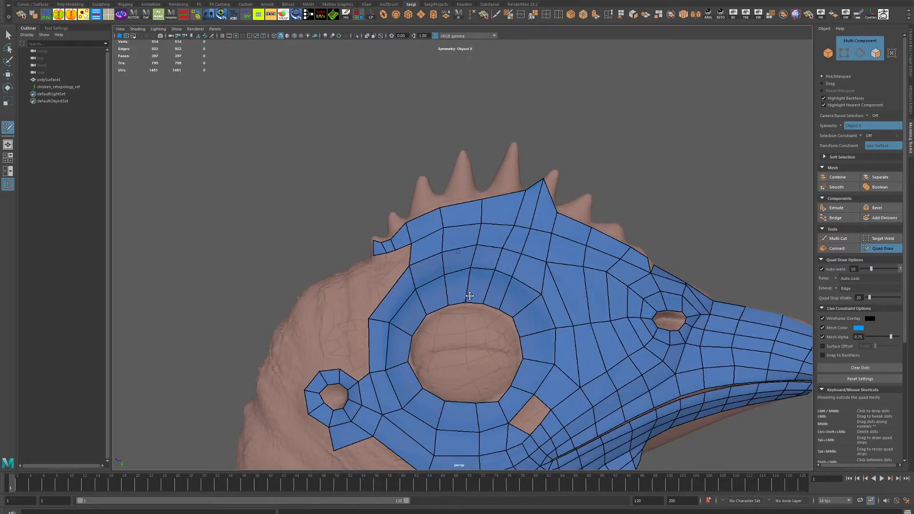
scroll(479, 280, up, 2)
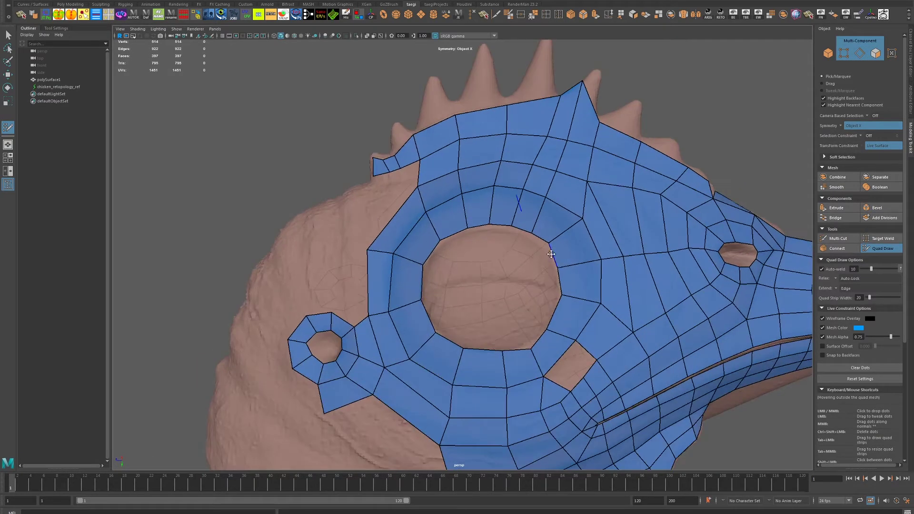
scroll(548, 329, down, 3)
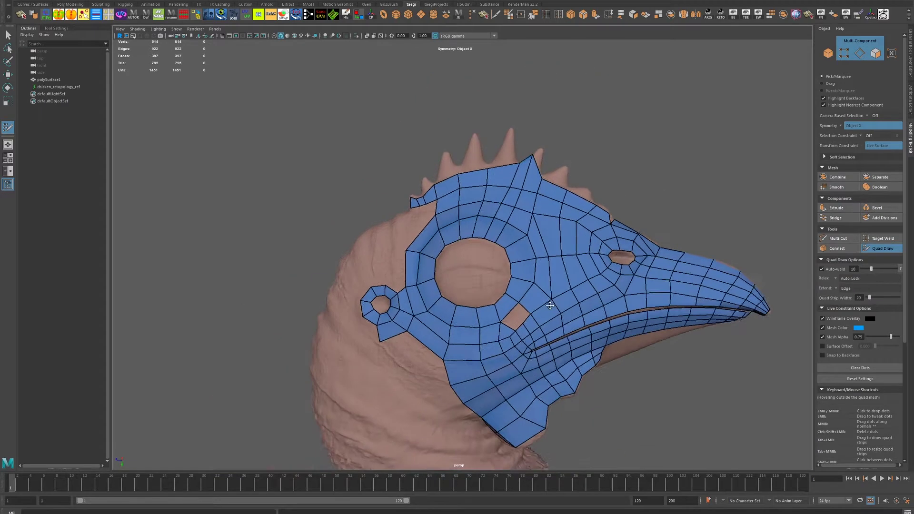
Step: Delete faces in the top strip and refill it with quads, undoing the last change
mouse_move(547, 330)
alt+mouse_down()
mouse_move(576, 340)
mouse_move(524, 228)
mouse_move(561, 285)
mouse_move(540, 248)
mouse_move(494, 246)
alt+mouse_up()
ctrl+shift+click(507, 223)
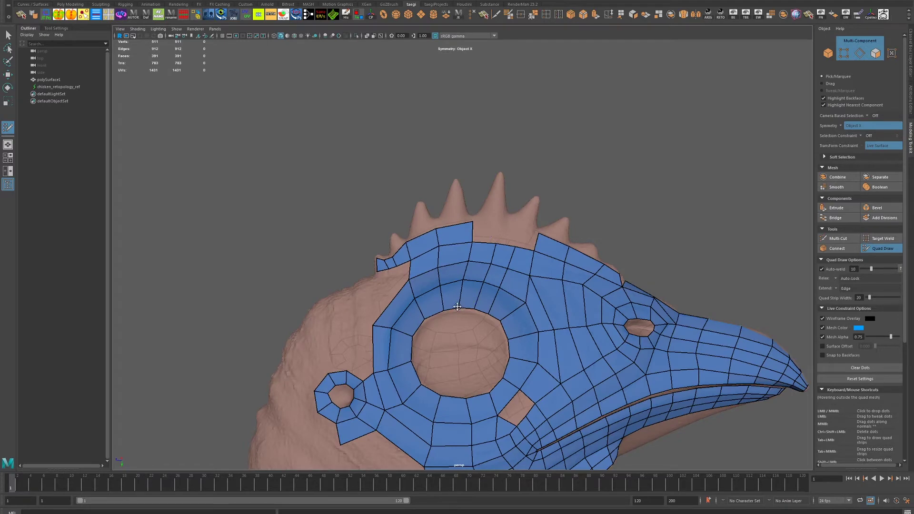
alt+drag(464, 280, 535, 268)
scroll(536, 267, up, 3)
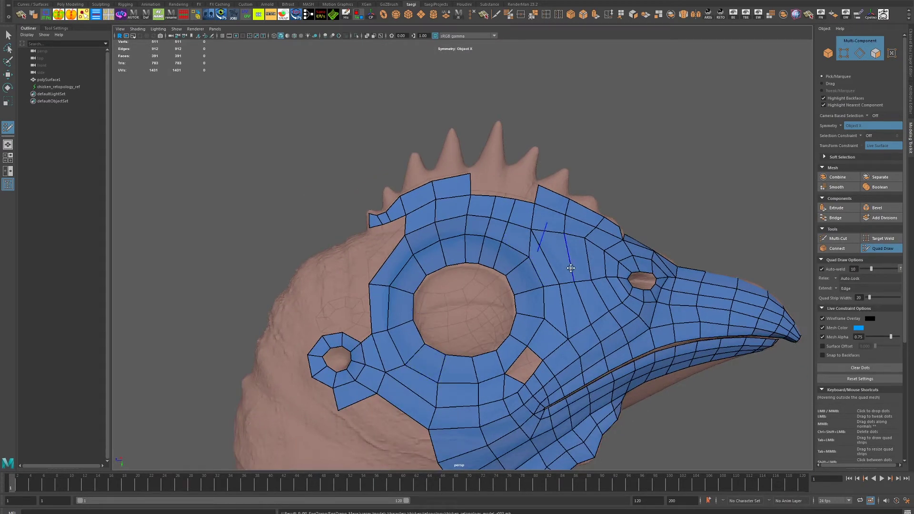
ctrl+shift+click(485, 209)
click(468, 189)
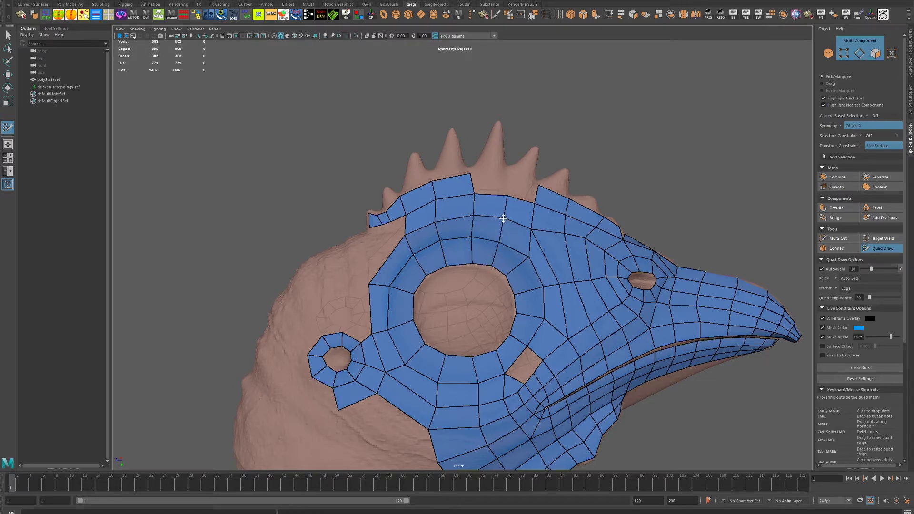
mouse_move(515, 202)
mouse_down()
mouse_move(535, 190)
mouse_move(503, 276)
mouse_up()
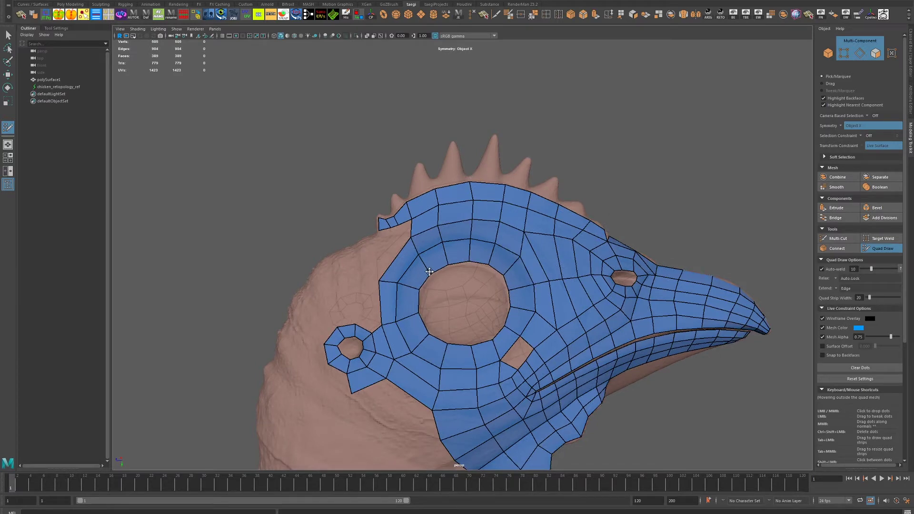
key(ctrl+z)
Step: Delete a quad beside the cheek hole, insert an edge loop below it, and nudge vertices left
mouse_move(539, 268)
alt+mouse_down()
mouse_move(591, 316)
mouse_move(533, 281)
alt+mouse_up()
scroll(591, 316, up, 3)
ctrl+shift+click(530, 276)
ctrl+click(483, 271)
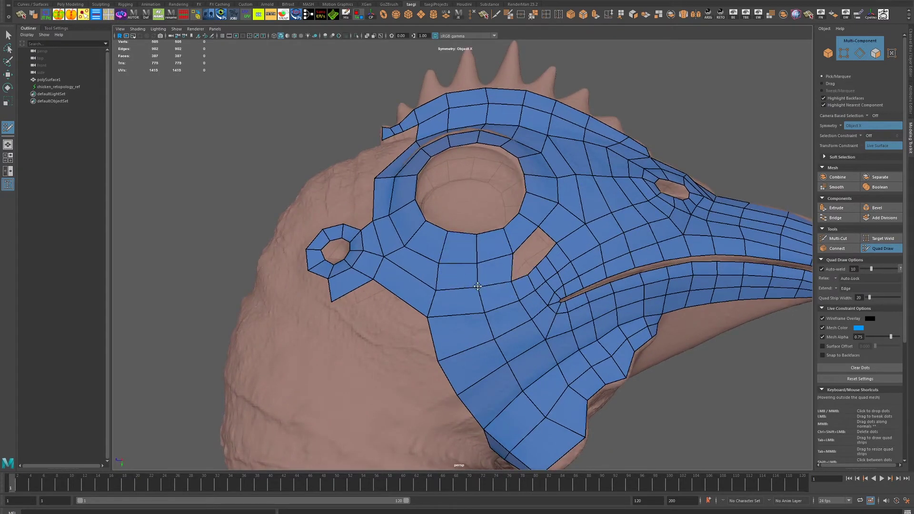
shift+drag(474, 245, 431, 291)
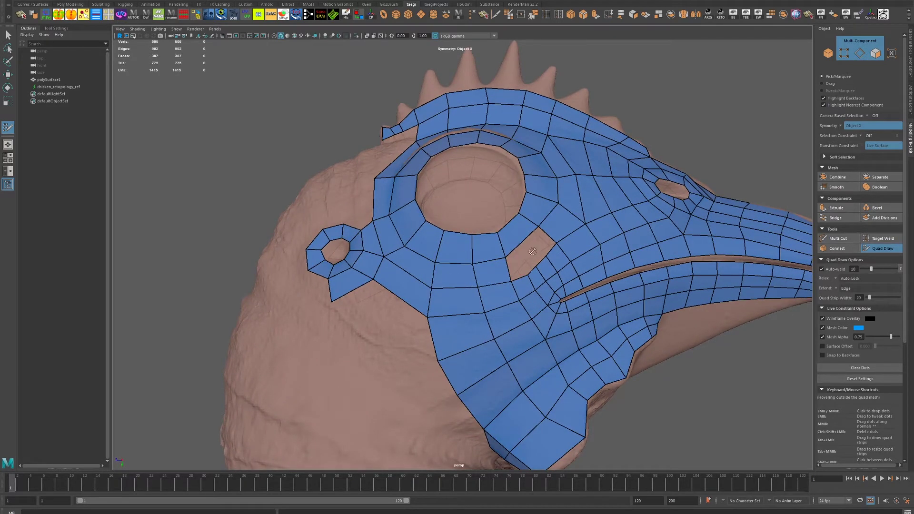
alt+drag(532, 251, 460, 247)
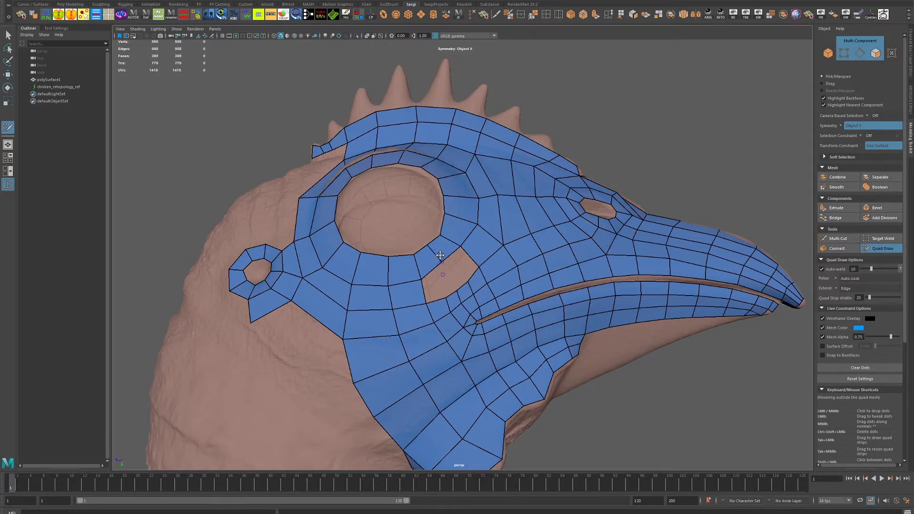
scroll(447, 315, up, 4)
scroll(447, 315, up, 2)
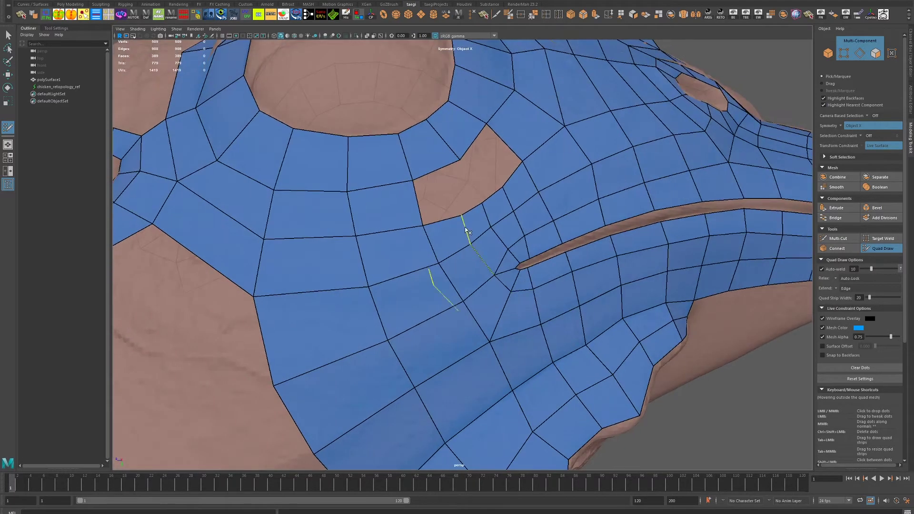
Step: Remove the extra edge loop, fill the hole above the beak, and relax the under-eye ring
ctrl+shift+click(546, 266)
ctrl+shift+click(503, 237)
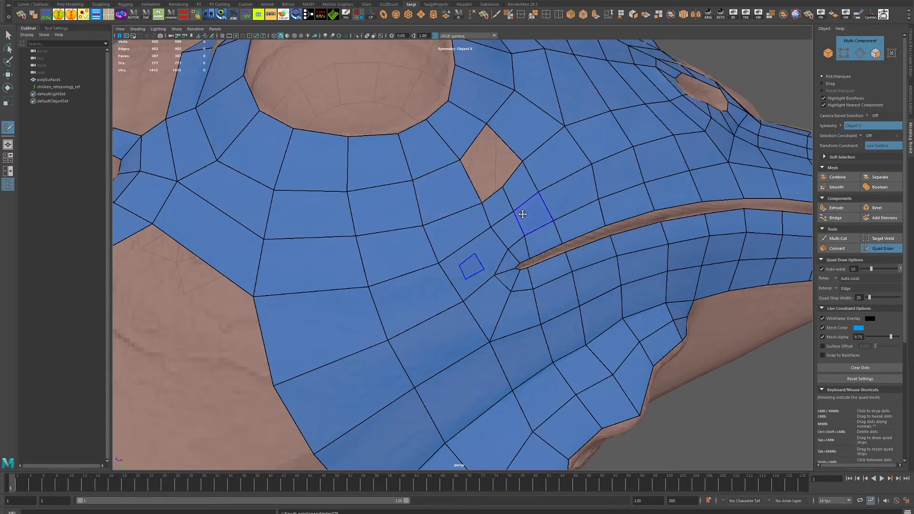
shift+click(484, 306)
scroll(527, 267, down, 5)
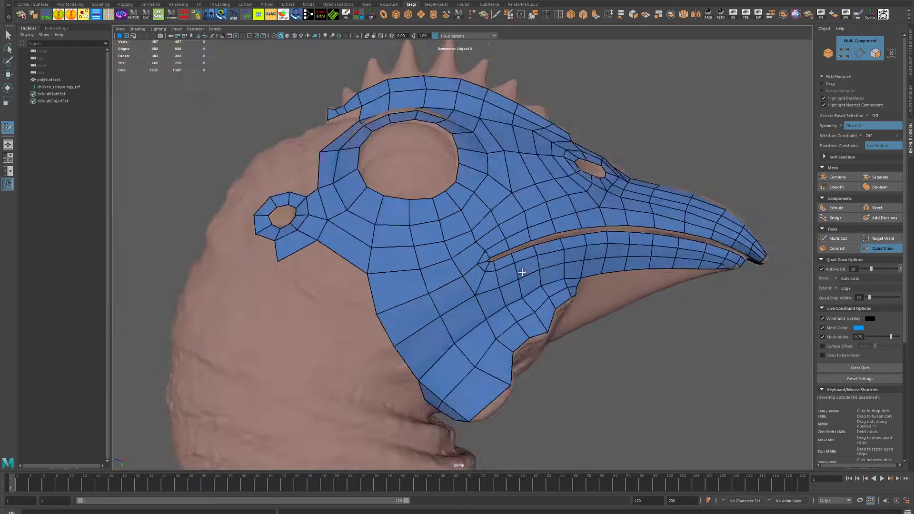
shift+drag(411, 231, 409, 233)
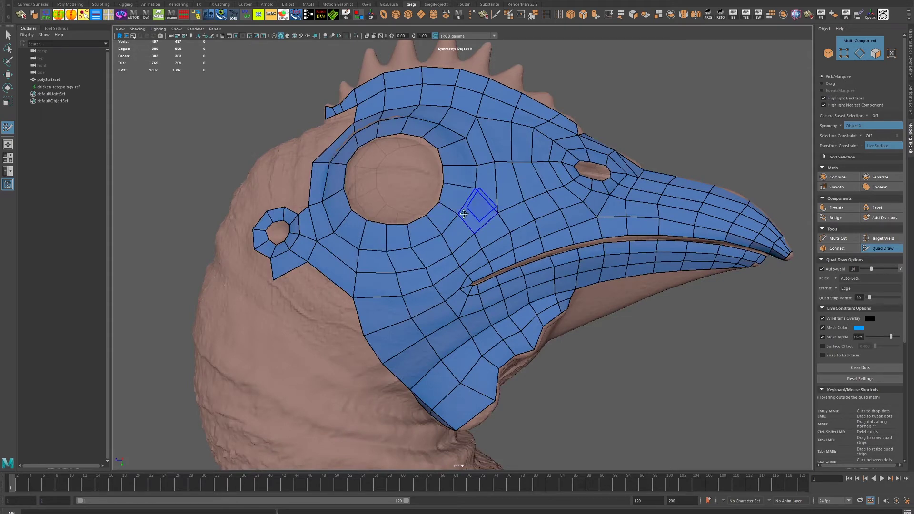
alt+drag(442, 205, 443, 162)
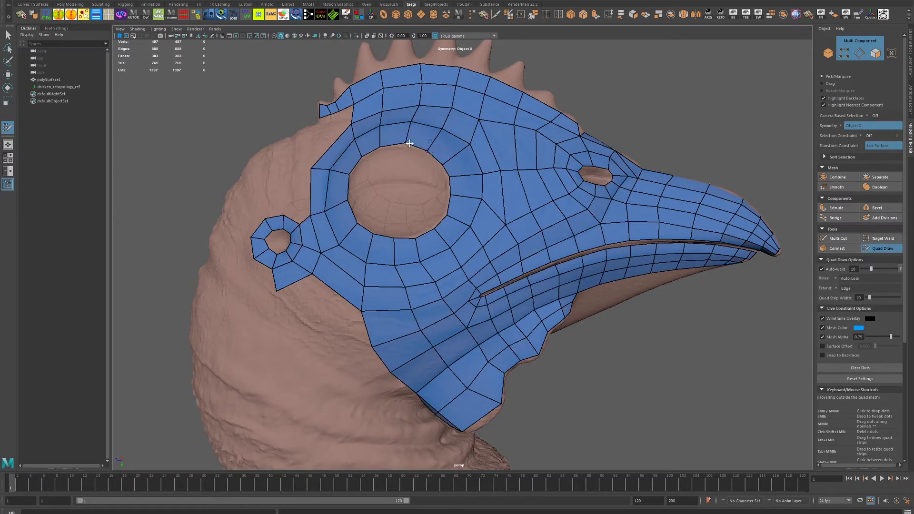
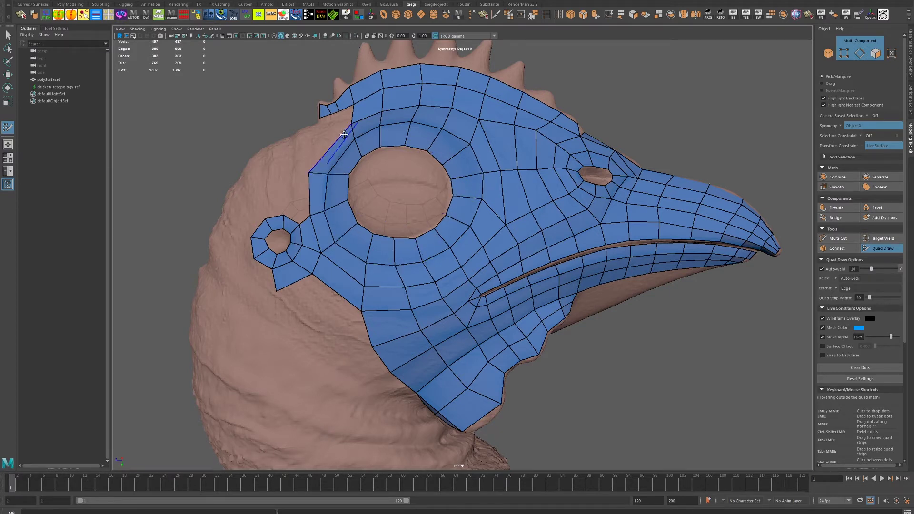
Step: Relax the mask's boundary near the eye and add quads along its left edge
mouse_move(360, 184)
alt+mouse_down()
mouse_move(381, 203)
mouse_move(513, 206)
alt+mouse_up()
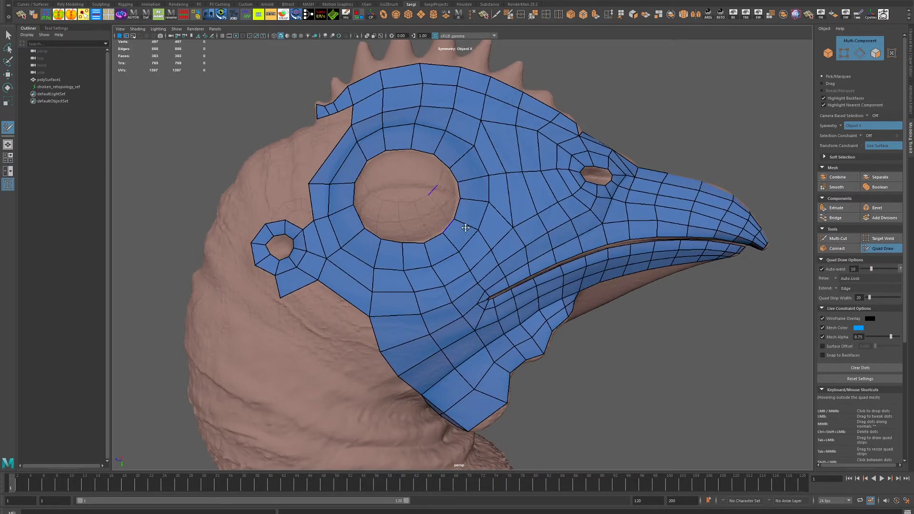
alt+drag(465, 227, 408, 191)
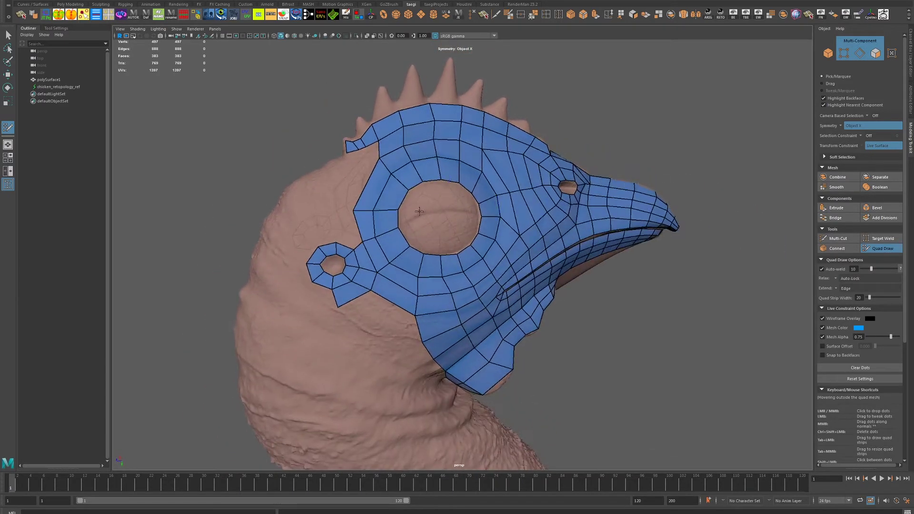
mouse_move(359, 217)
shift+mouse_down()
mouse_move(389, 233)
mouse_move(383, 214)
shift+mouse_up()
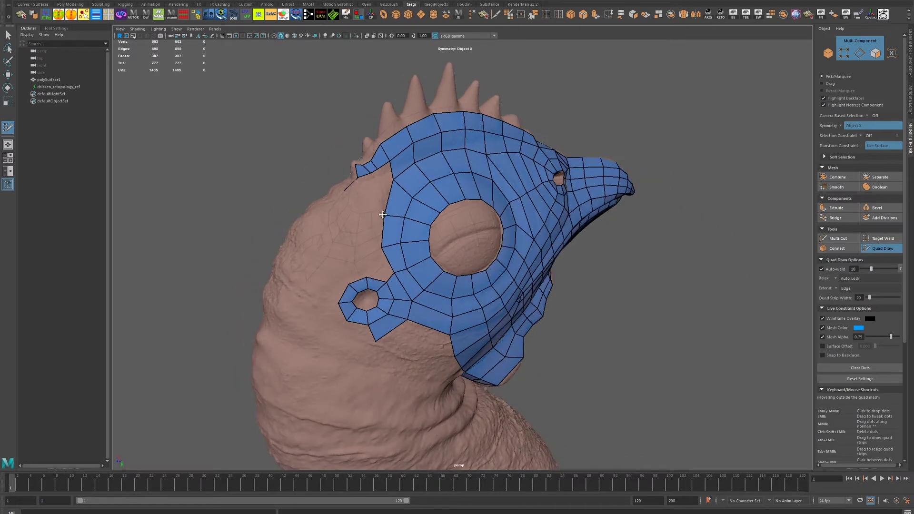
scroll(387, 226, up, 3)
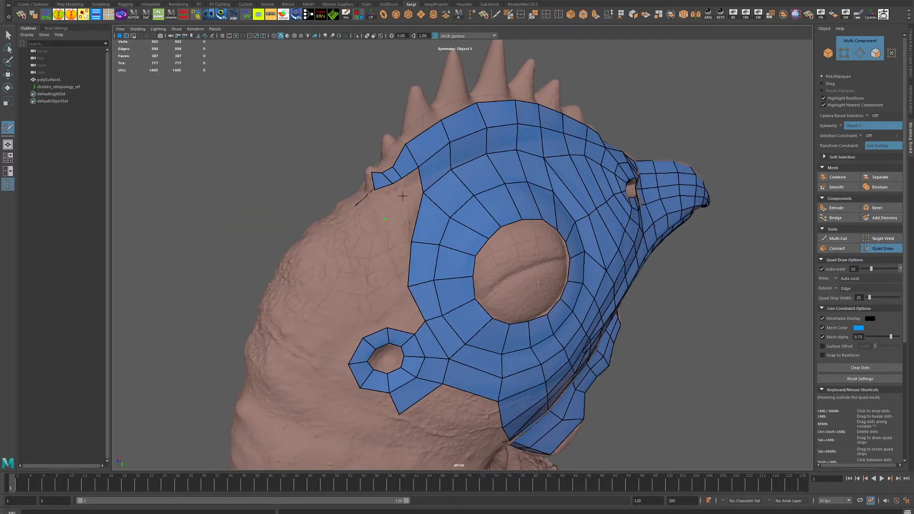
drag(406, 218, 408, 207)
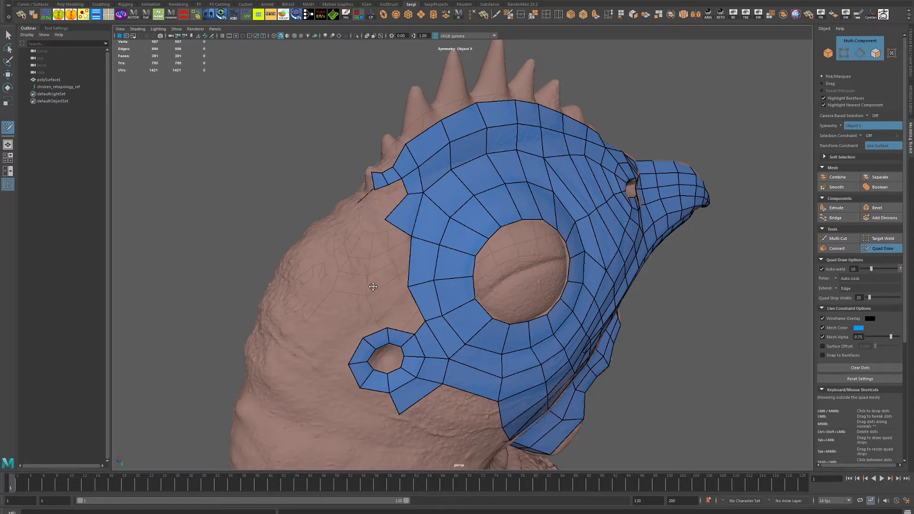
drag(408, 261, 374, 281)
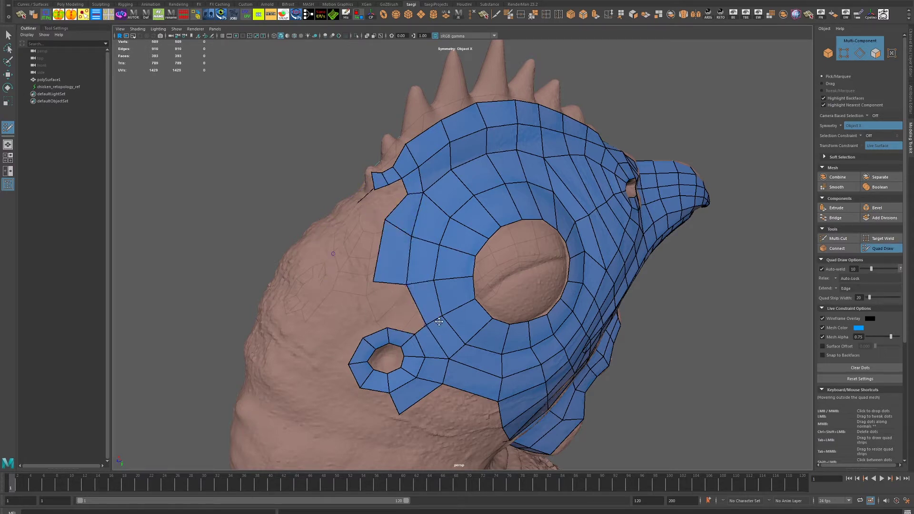
Step: Fill the left gap behind the eye with a strip of new quads
click(389, 303)
shift+click(409, 314)
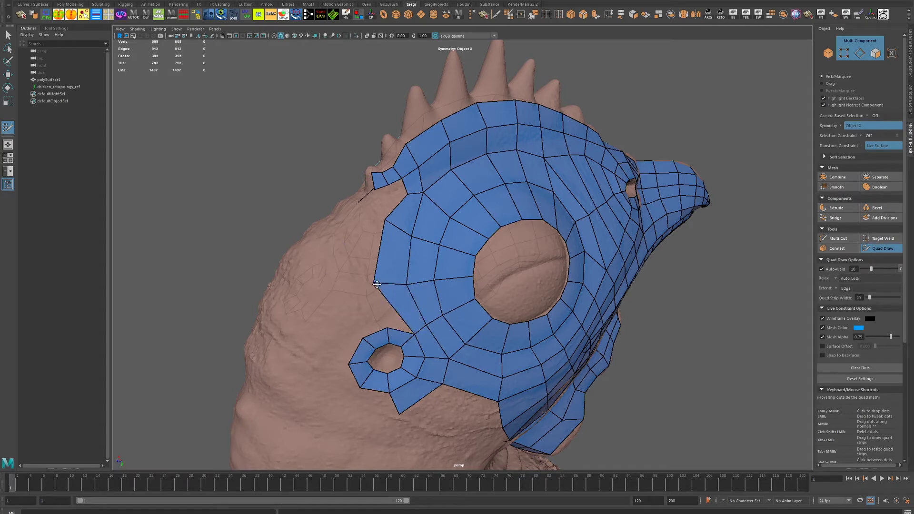
mouse_move(409, 314)
alt+mouse_down()
mouse_move(454, 323)
mouse_move(434, 286)
alt+mouse_up()
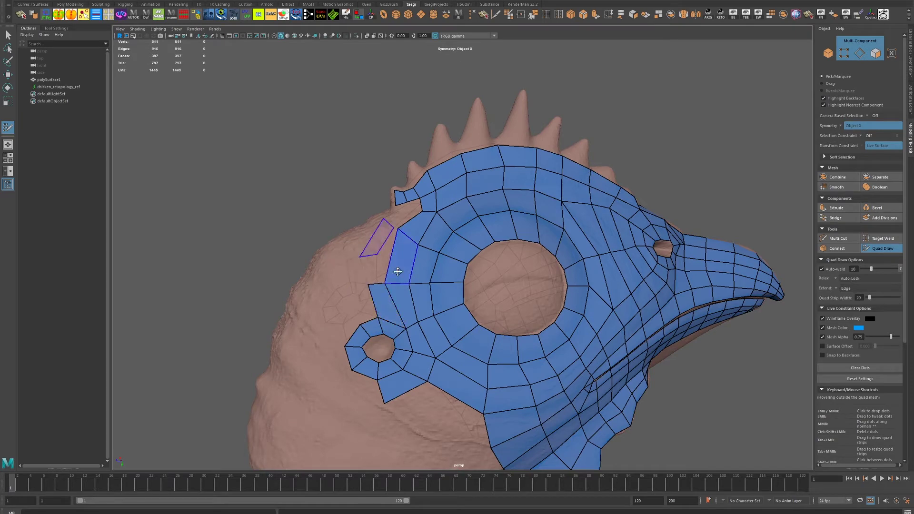
mouse_move(376, 222)
mouse_down()
mouse_move(373, 267)
mouse_move(582, 335)
mouse_move(433, 264)
mouse_up()
shift+click(442, 269)
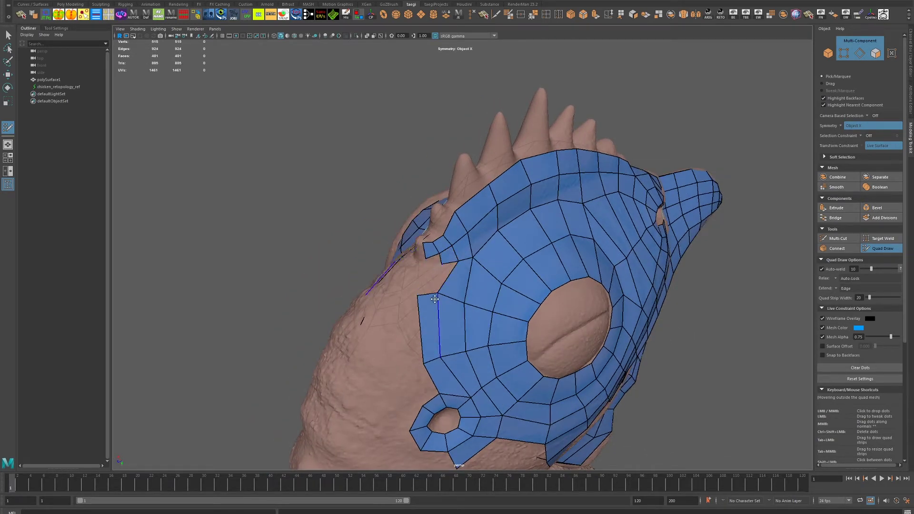
Step: Fill the remaining gaps with quads, closing the triangular gap
scroll(429, 257, up, 5)
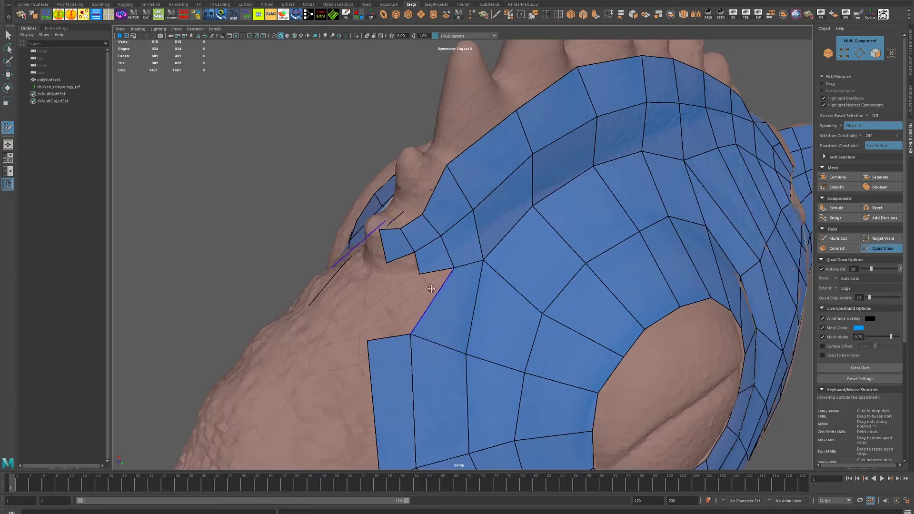
shift+click(391, 268)
alt+drag(391, 268, 414, 316)
shift+click(427, 289)
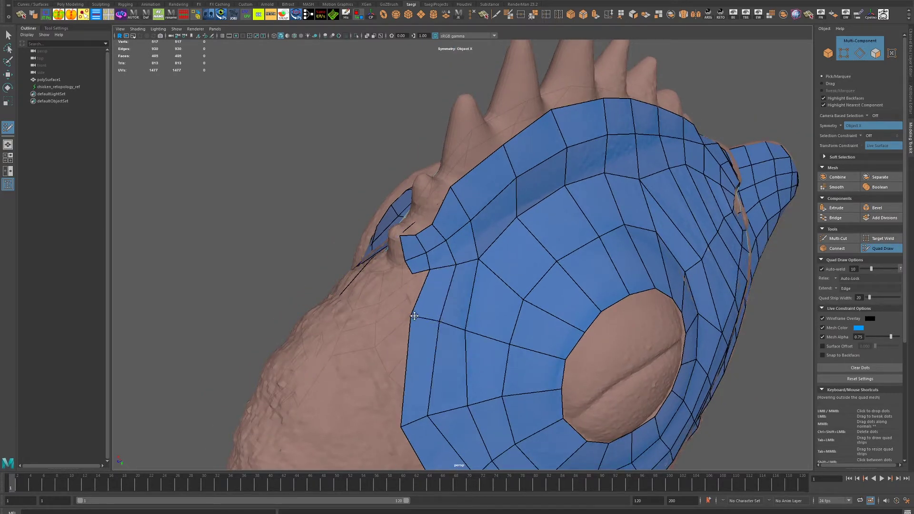
shift+click(413, 289)
scroll(430, 273, down, 3)
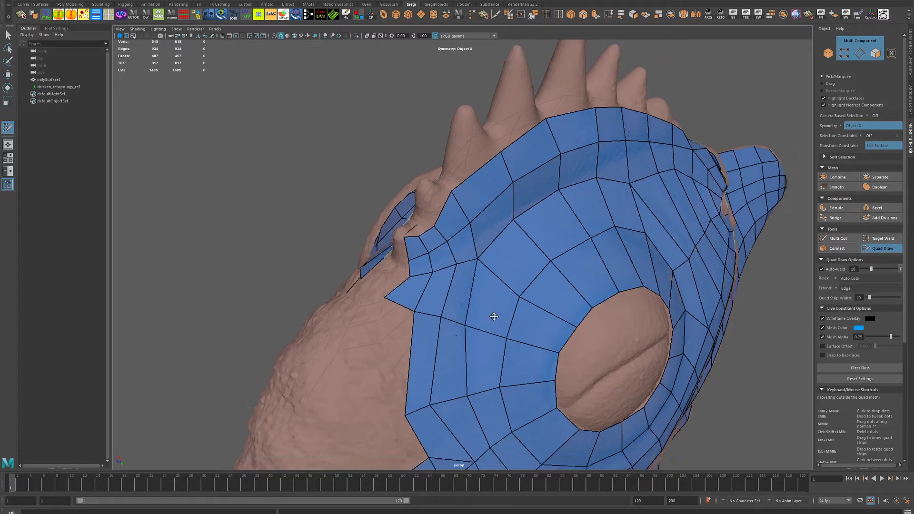
Step: Add new faces along the mask's back edge toward the rear of the head
mouse_move(430, 274)
alt+mouse_down()
mouse_move(438, 313)
mouse_move(516, 307)
alt+mouse_up()
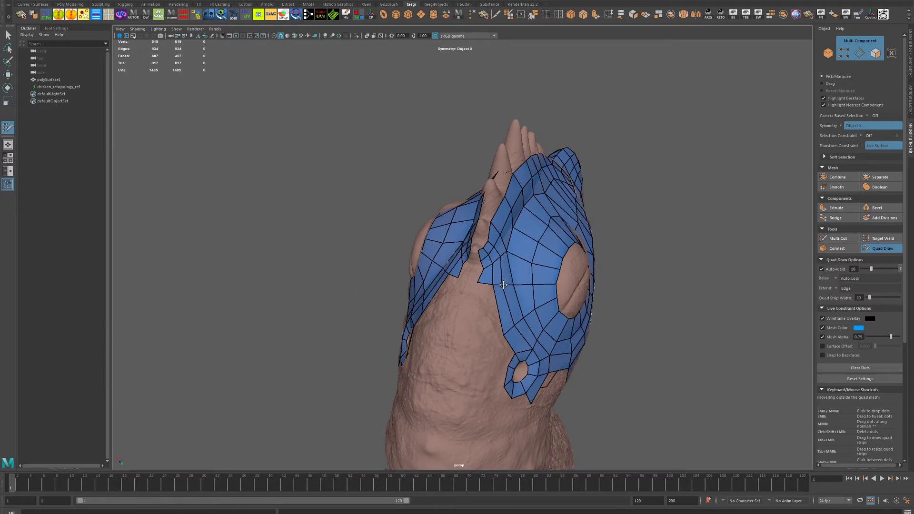
shift+click(469, 335)
alt+drag(469, 335, 424, 304)
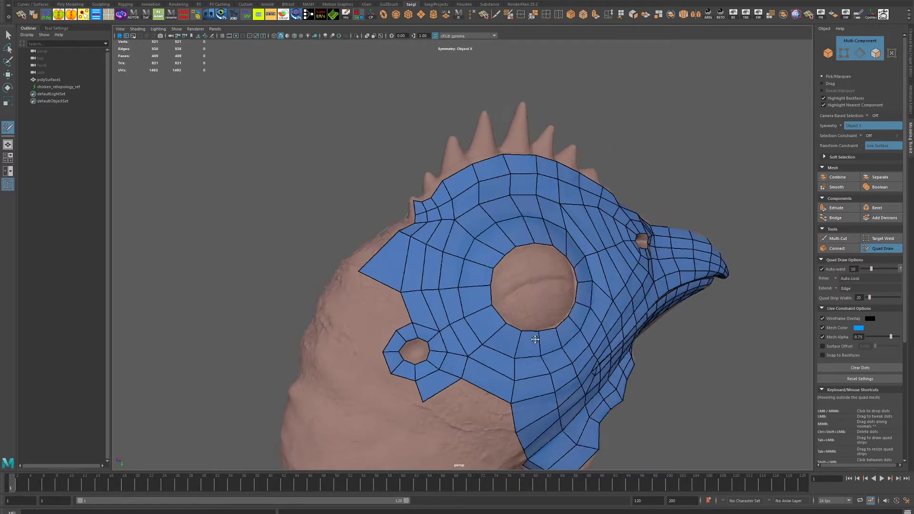
shift+click(435, 318)
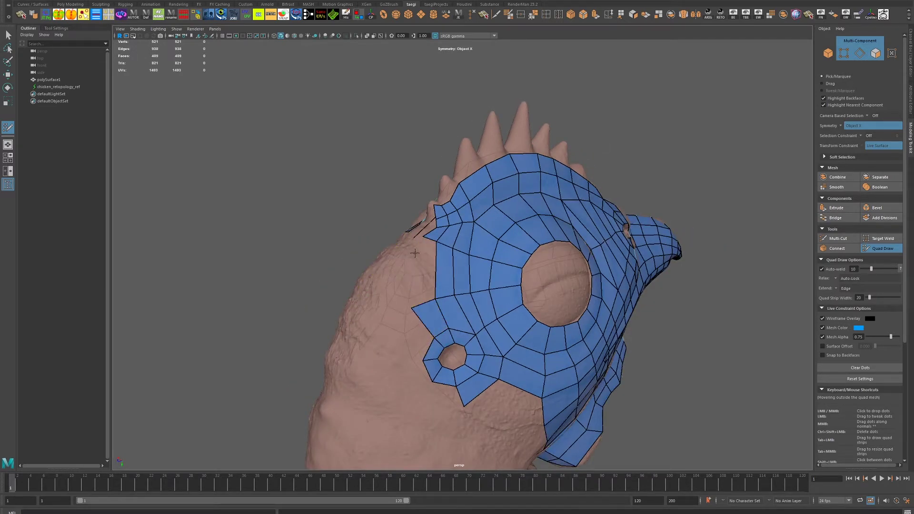
click(391, 342)
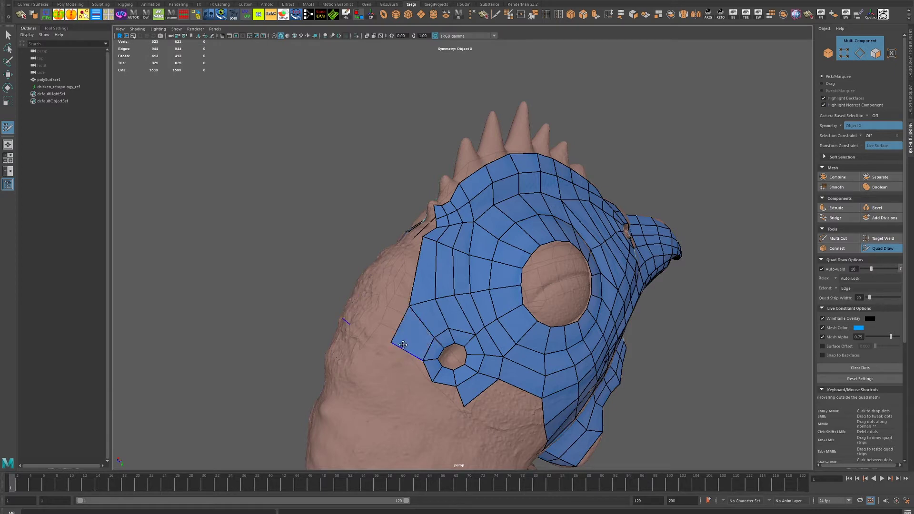
alt+drag(402, 344, 453, 380)
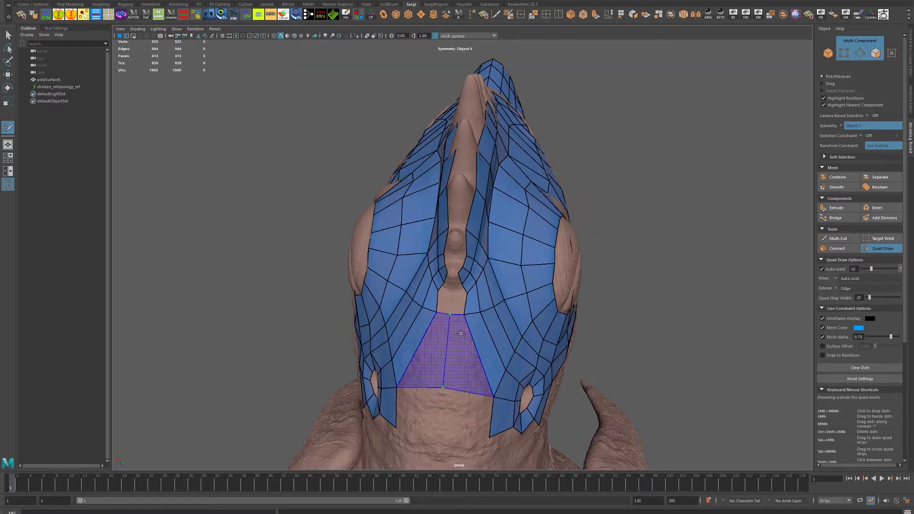
Step: Fill quads between the two crown strips, undoing one unwanted face
shift+click(450, 376)
scroll(446, 316, up, 2)
key(ctrl+z)
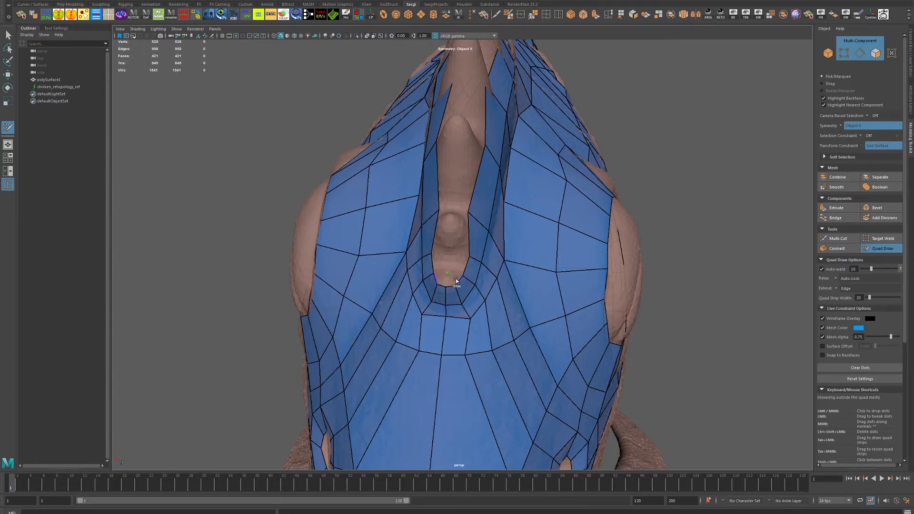
shift+click(456, 281)
mouse_move(455, 281)
alt+mouse_down()
mouse_move(489, 320)
mouse_move(469, 200)
alt+mouse_up()
scroll(469, 200, up, 2)
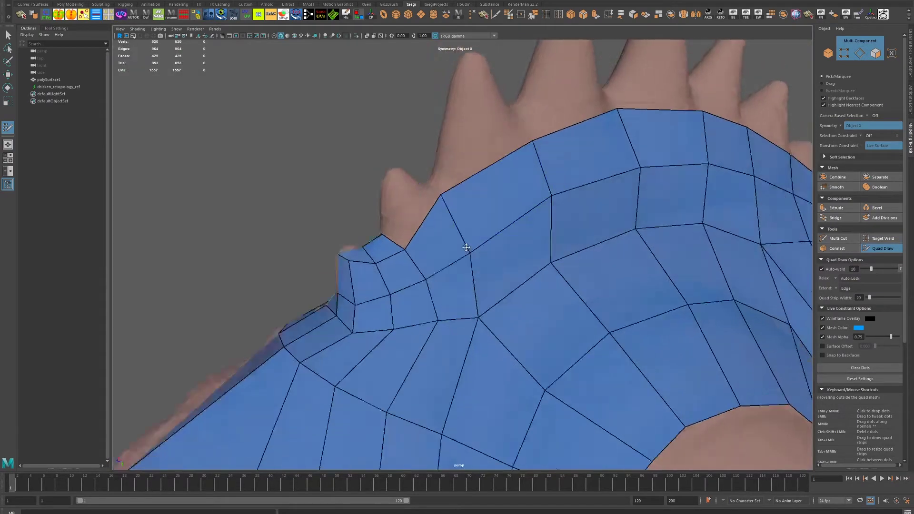
Step: Undo two stray dots near the comb, then add and delete an extra quad at its base
mouse_move(466, 245)
alt+mouse_down()
mouse_move(502, 276)
mouse_move(452, 245)
alt+mouse_up()
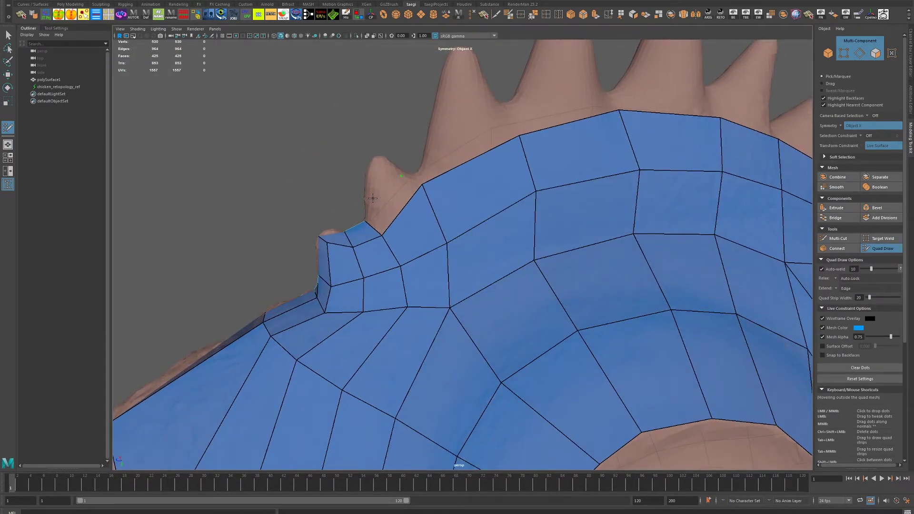
alt+drag(373, 198, 384, 184)
mouse_move(456, 234)
alt+mouse_down()
mouse_move(496, 225)
mouse_move(453, 261)
mouse_move(496, 280)
alt+mouse_up()
alt+drag(575, 312, 390, 205)
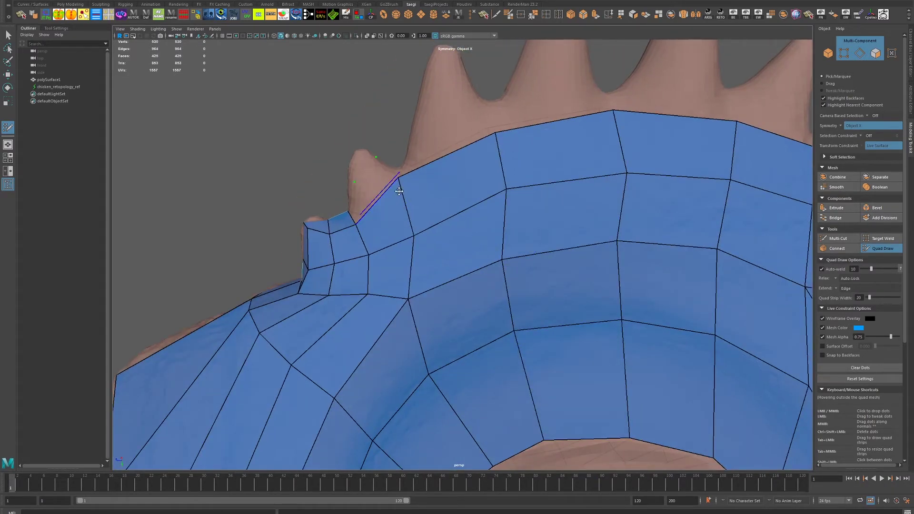
key(ctrl+z)
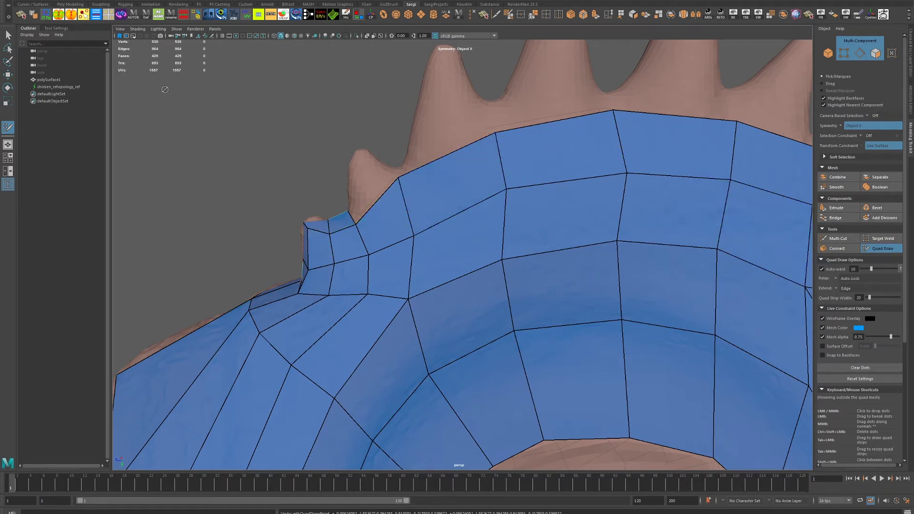
mouse_move(81, 229)
alt+mouse_down()
mouse_move(482, 310)
mouse_move(445, 320)
mouse_move(475, 302)
mouse_move(563, 295)
mouse_move(502, 328)
mouse_move(516, 310)
mouse_move(418, 301)
mouse_move(490, 241)
mouse_move(445, 194)
mouse_move(505, 224)
mouse_move(366, 206)
mouse_move(494, 261)
mouse_move(475, 307)
mouse_move(470, 296)
mouse_move(497, 359)
alt+mouse_up()
shift+click(409, 310)
ctrl+shift+click(367, 206)
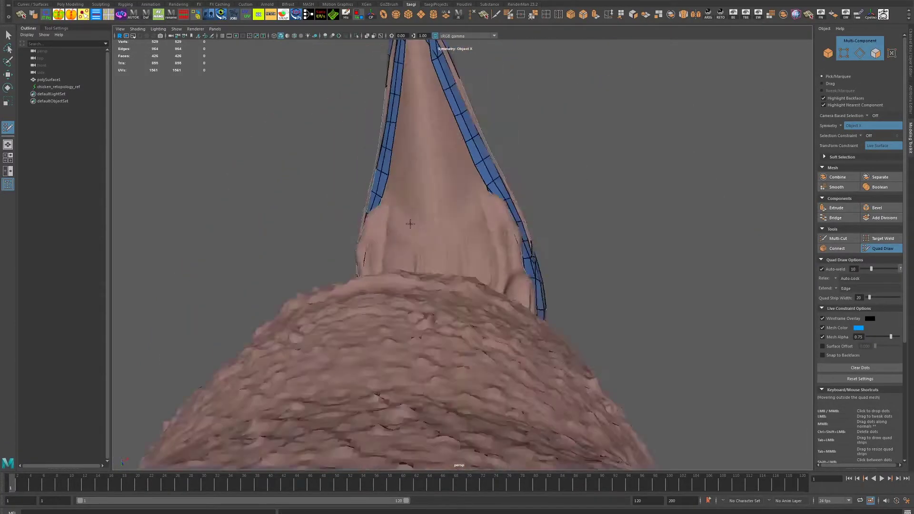
Step: Delete the stray quad, triangle and leftover face on the beak
alt+drag(410, 223, 377, 258)
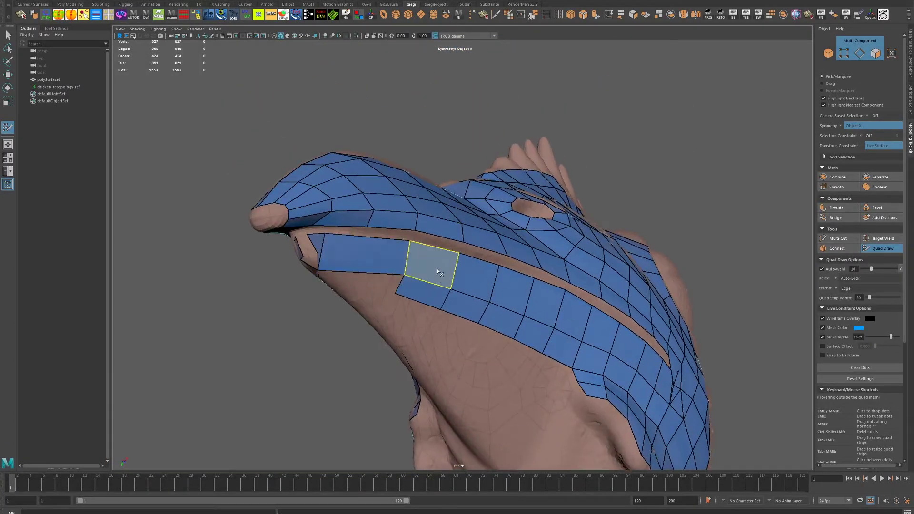
mouse_move(439, 271)
alt+mouse_down()
mouse_move(398, 261)
mouse_move(407, 218)
alt+mouse_up()
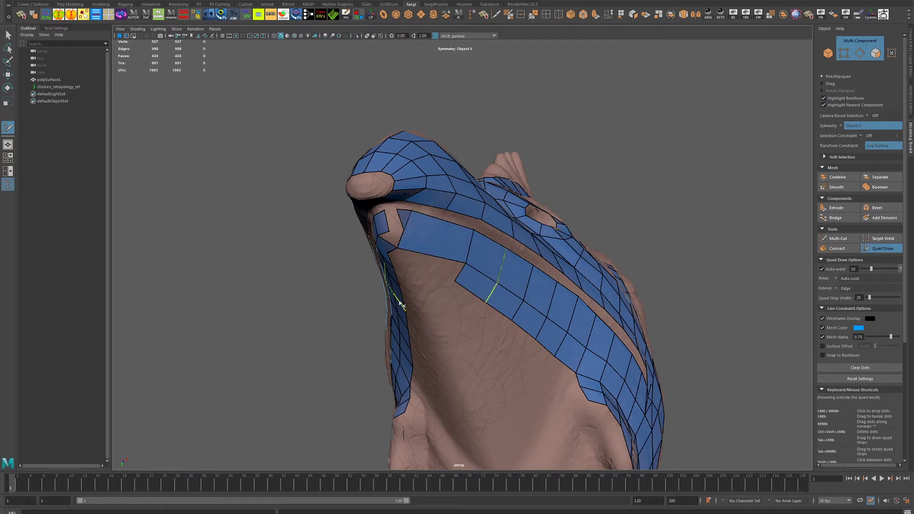
alt+drag(469, 247, 530, 244)
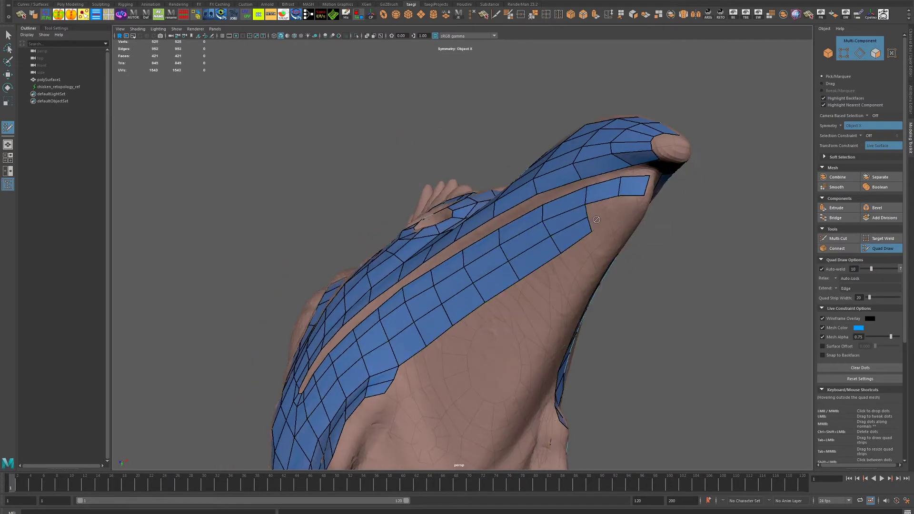
mouse_move(596, 220)
alt+mouse_down()
mouse_move(334, 154)
mouse_move(342, 203)
alt+mouse_up()
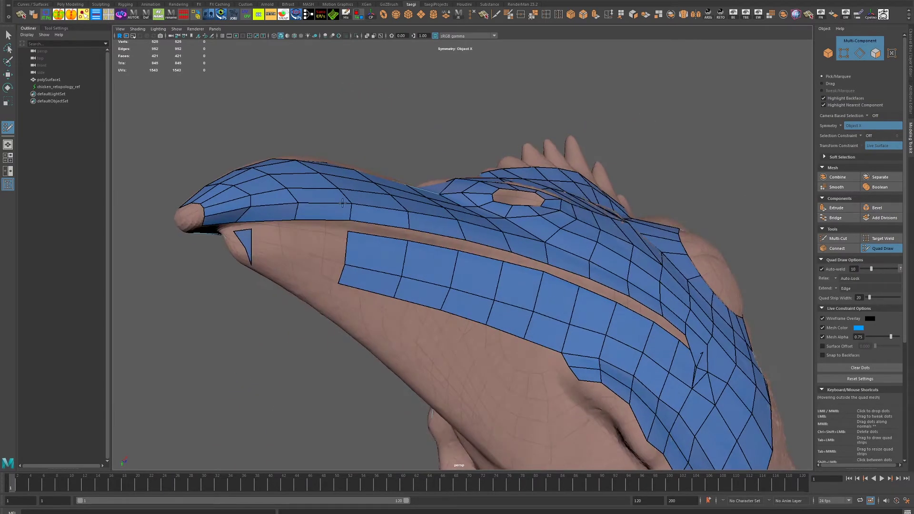
ctrl+shift+click(240, 233)
mouse_move(240, 233)
alt+mouse_down()
mouse_move(429, 204)
mouse_move(561, 265)
mouse_move(427, 224)
alt+mouse_up()
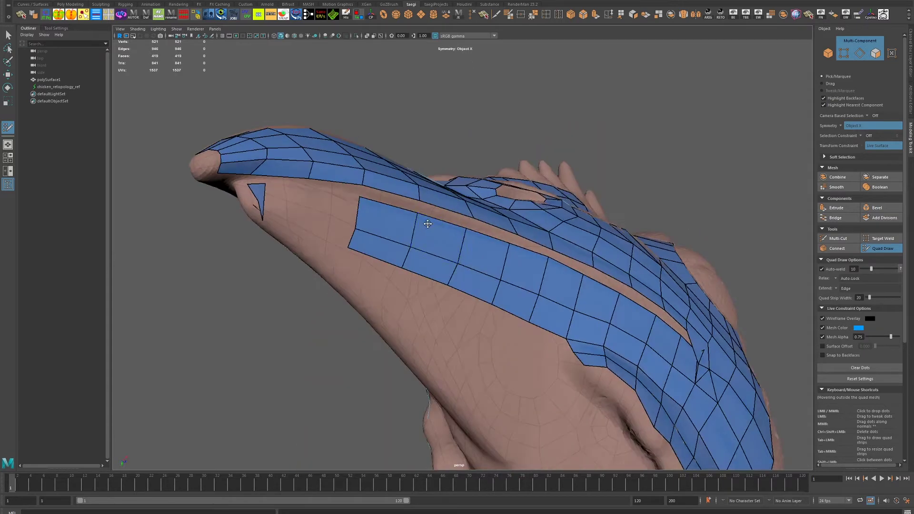
ctrl+shift+click(259, 194)
mouse_move(259, 194)
alt+mouse_down()
mouse_move(414, 226)
mouse_move(441, 253)
mouse_move(432, 249)
mouse_move(446, 222)
mouse_move(444, 269)
mouse_move(495, 267)
alt+mouse_up()
ctrl+shift+click(512, 292)
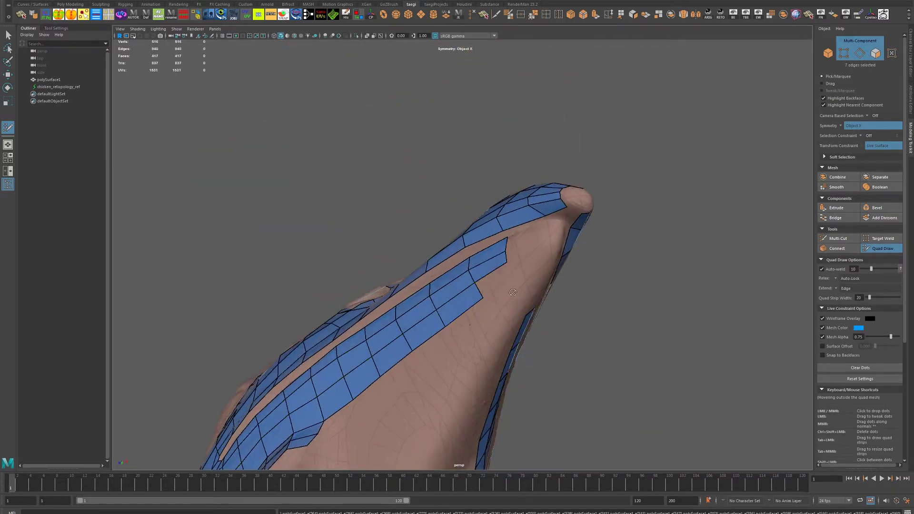
mouse_move(666, 296)
alt+mouse_down()
mouse_move(577, 271)
mouse_move(602, 327)
mouse_move(645, 332)
mouse_move(547, 313)
mouse_move(514, 296)
mouse_move(528, 328)
mouse_move(504, 300)
mouse_move(608, 309)
mouse_move(577, 333)
mouse_move(628, 305)
mouse_move(561, 304)
alt+mouse_up()
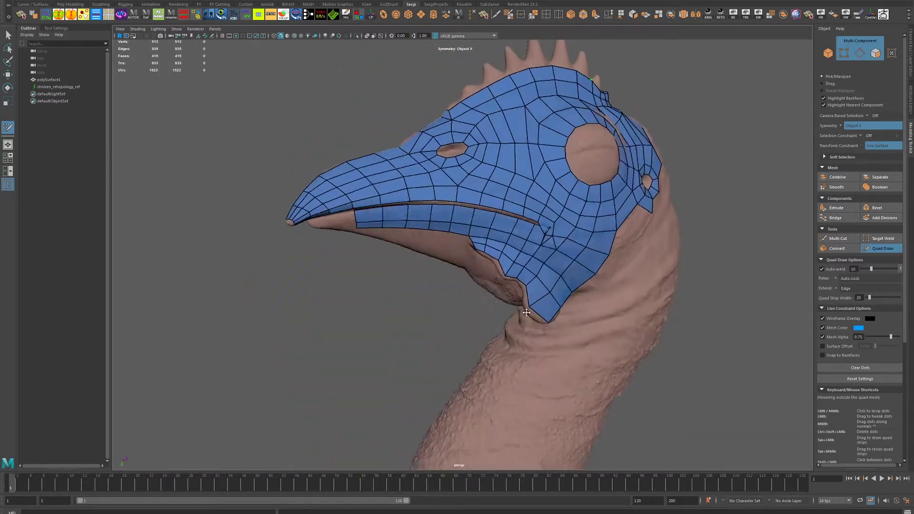
Step: Exit Quad Draw and isolate the retopology mesh polySurface1 in the four-view layout
key(q)
click(53, 80)
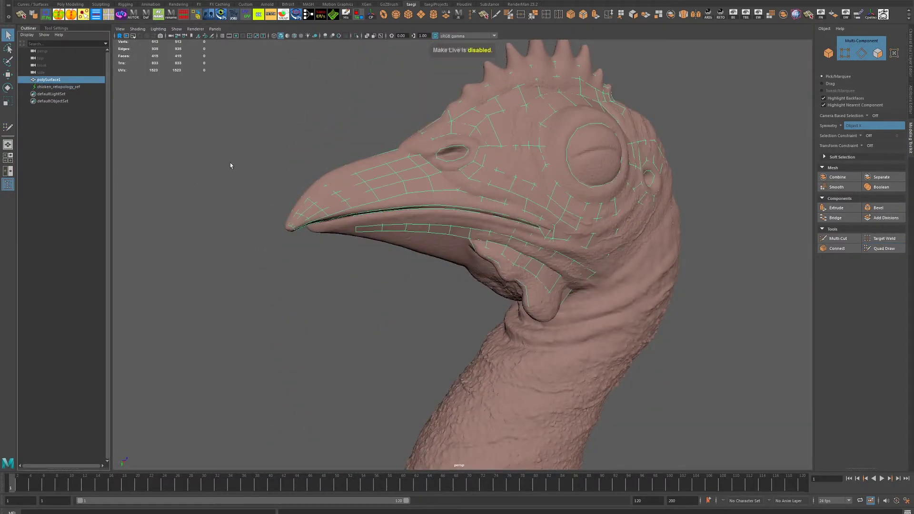
click(358, 36)
alt+drag(471, 167, 471, 210)
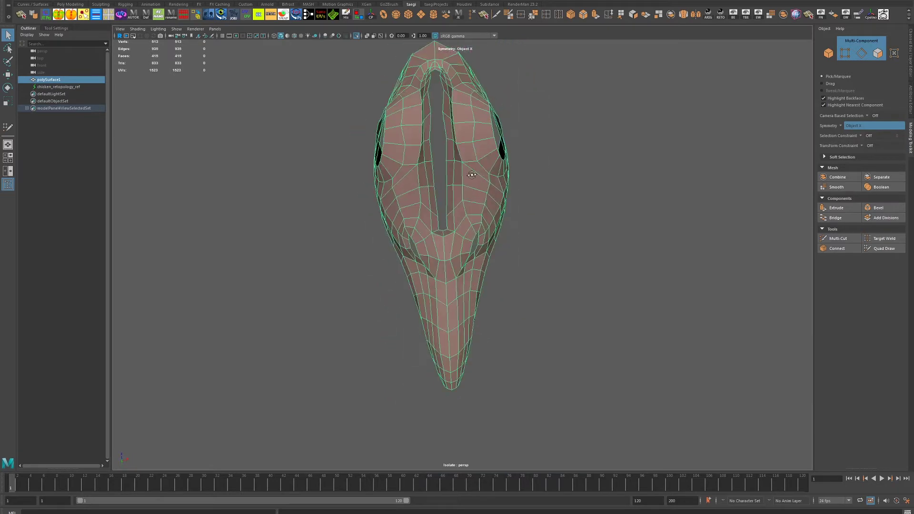
key(space)
key(F8)
key(f)
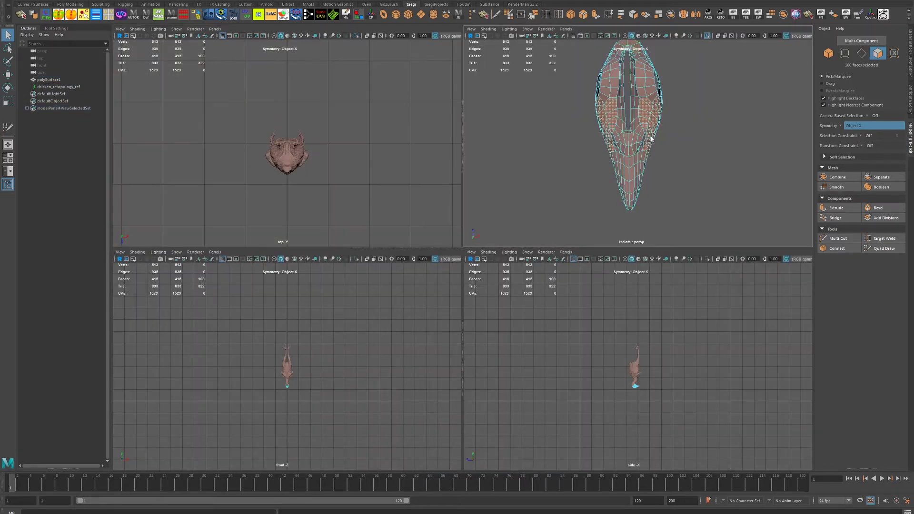
click(358, 37)
Step: In face mode, set Symmetry Off and marquee-select one half of the faces from the top view
key(f)
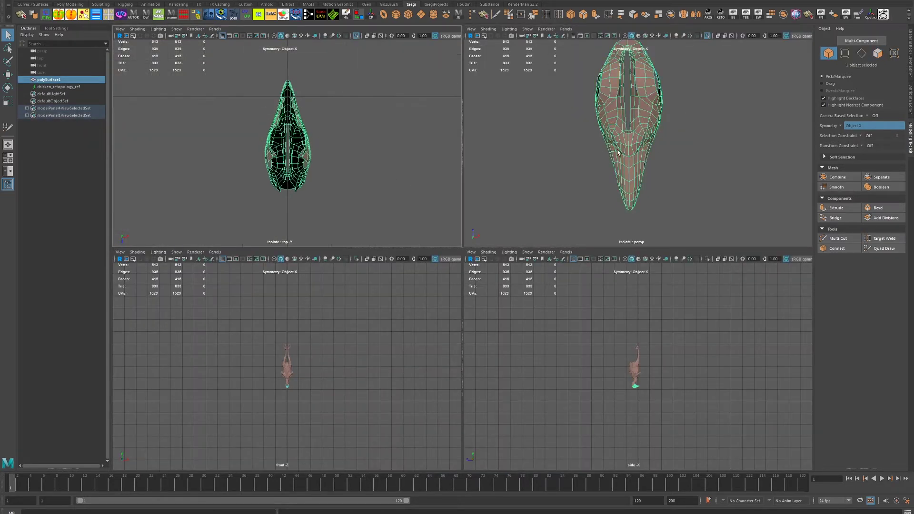
key(F11)
key(shift+period)
key(shift+period)
key(shift+period)
click(877, 118)
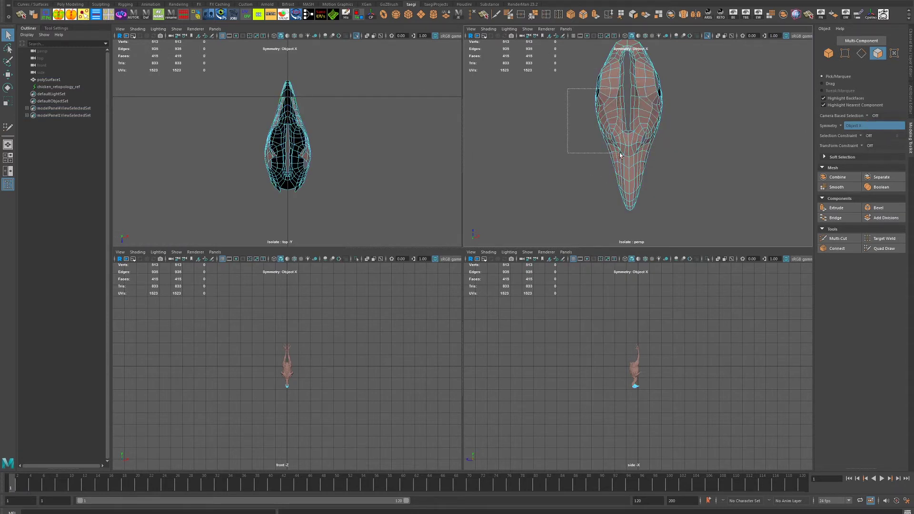
drag(567, 81, 612, 152)
click(852, 126)
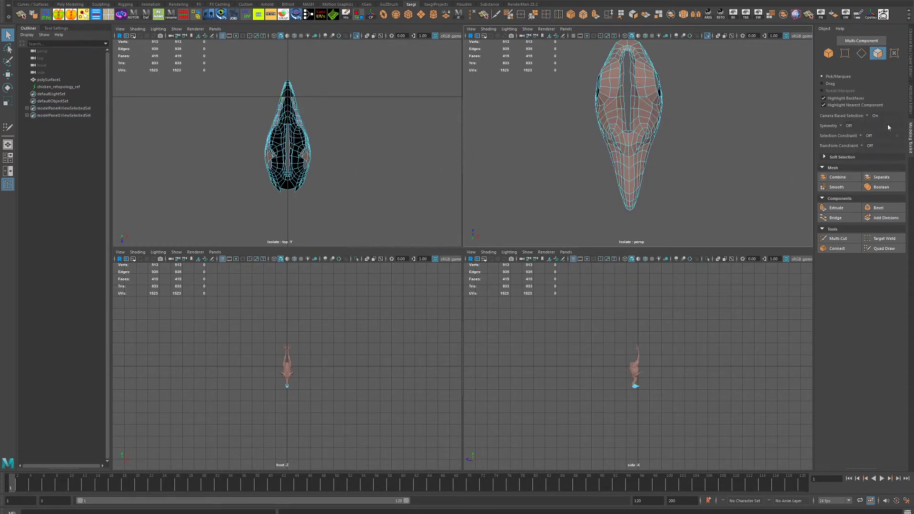
click(642, 122)
alt+drag(677, 167, 649, 153)
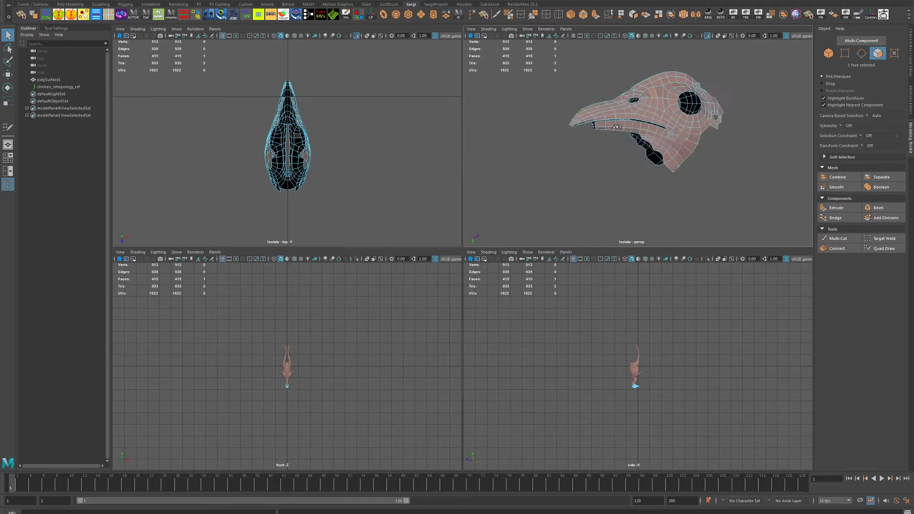
drag(384, 54, 287, 203)
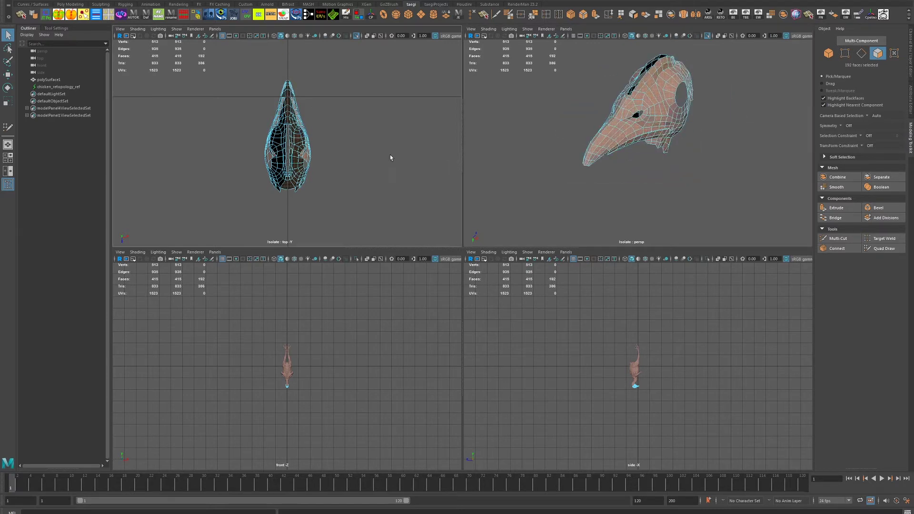
Step: Delete the selected half of the faces and the stray leftover faces
mouse_move(666, 157)
alt+mouse_down()
mouse_move(681, 147)
mouse_move(649, 155)
mouse_move(657, 152)
alt+mouse_up()
key(Delete)
drag(636, 68, 691, 157)
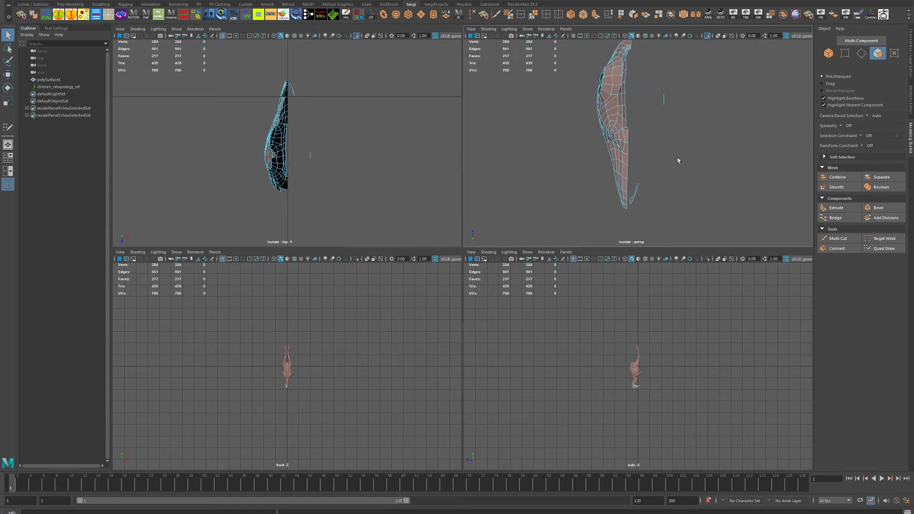
drag(661, 219, 661, 220)
drag(699, 139, 699, 139)
alt+drag(698, 138, 708, 127)
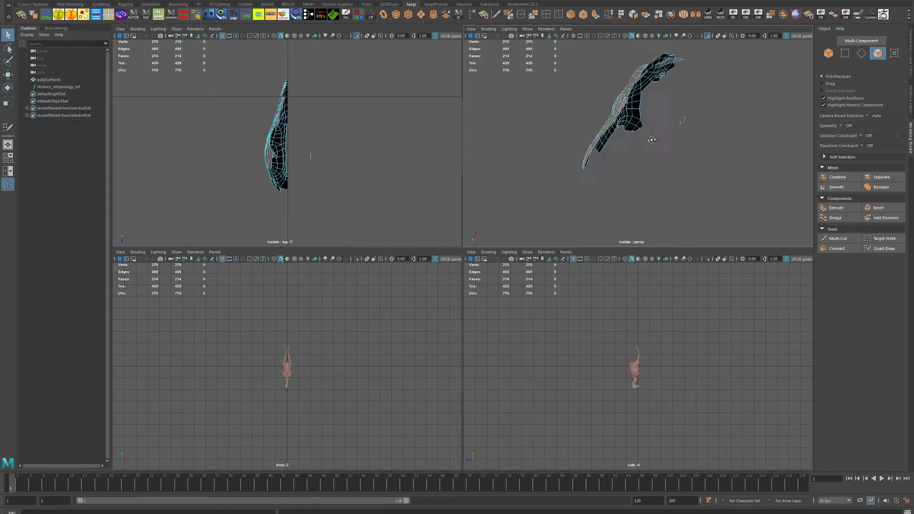
Step: Select the remaining half mesh in object mode and mirror it across X
click(879, 125)
drag(537, 40, 714, 122)
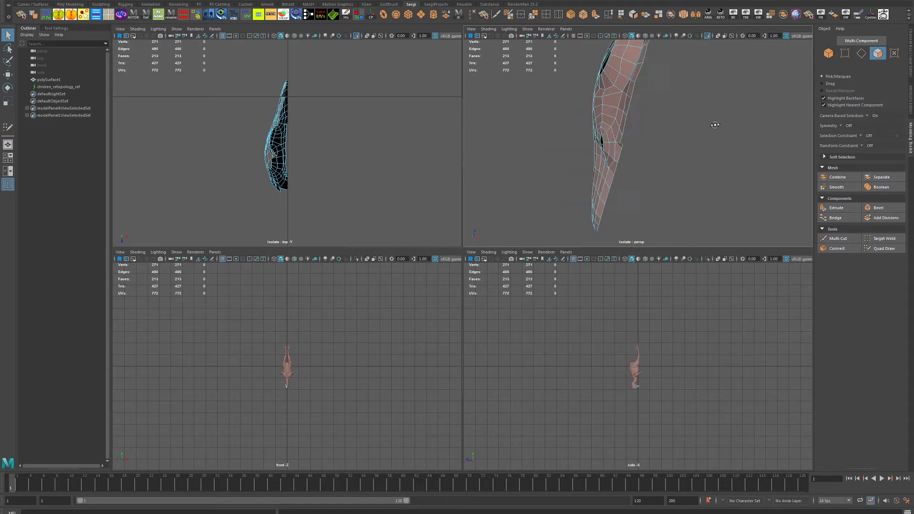
scroll(731, 149, down, 5)
alt+drag(644, 135, 701, 135)
click(873, 119)
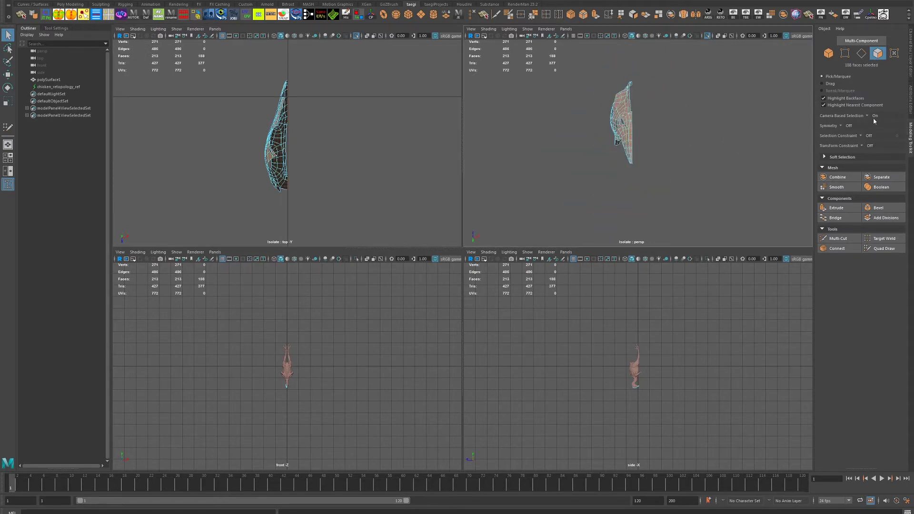
drag(571, 75, 730, 215)
scroll(305, 136, down, 3)
key(F8)
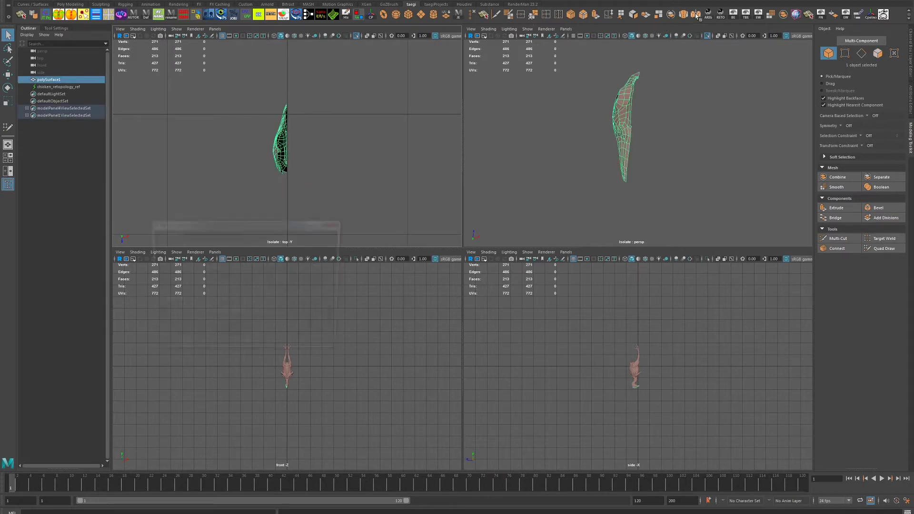
click(250, 404)
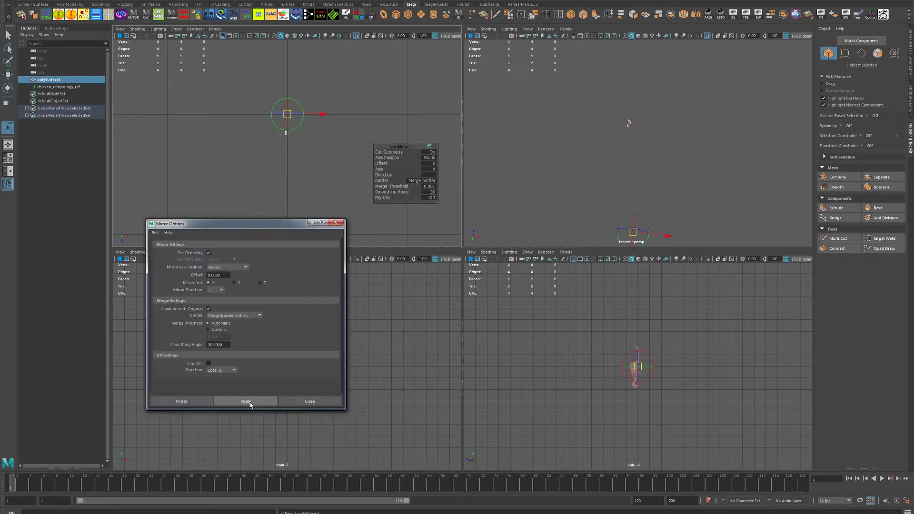
Step: Dismiss the polyMirror editor and review the 426-face mirrored mesh in a maximized perspective view
click(445, 179)
key(q)
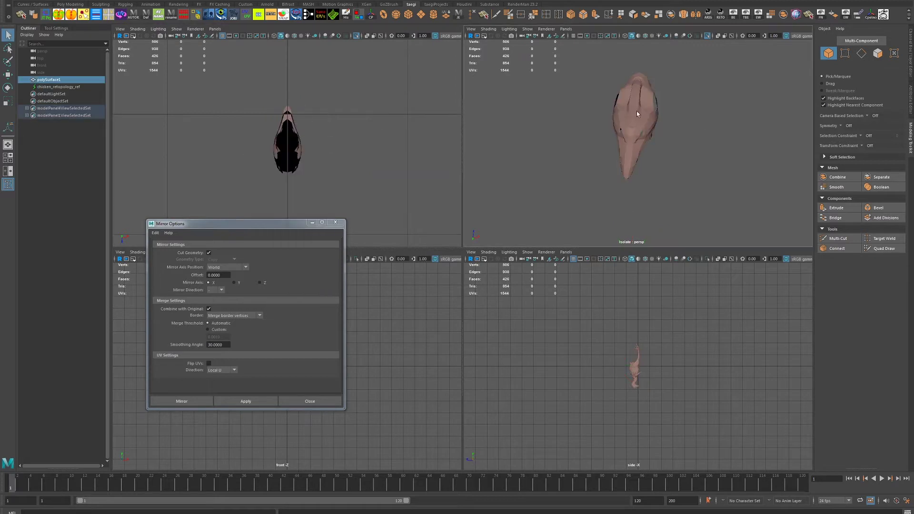
key(space)
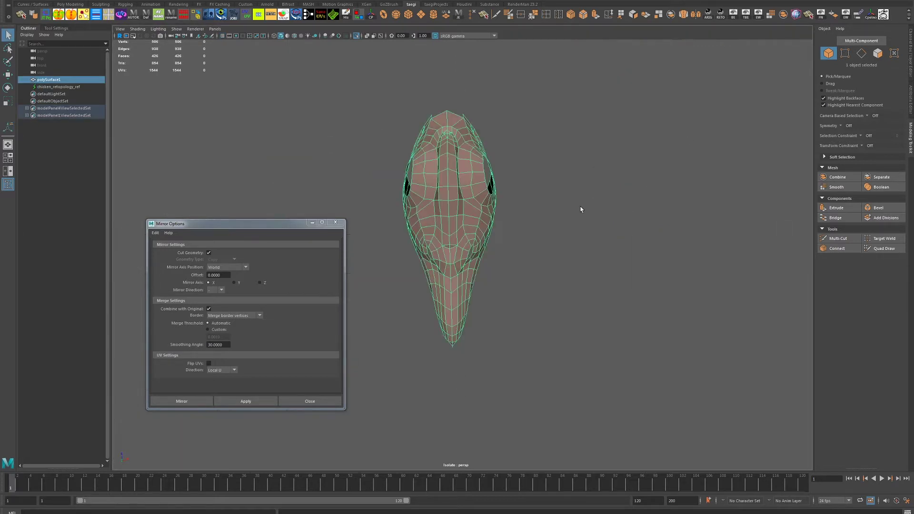
alt+drag(578, 172, 432, 238)
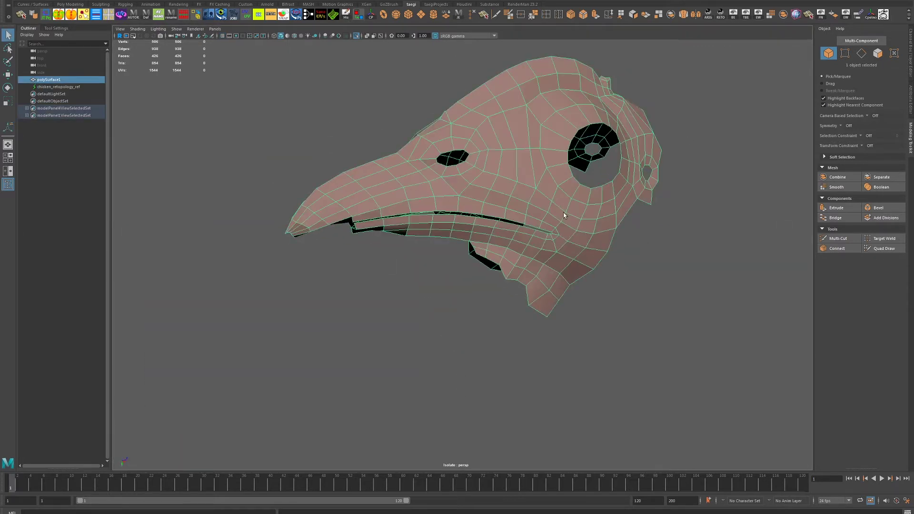
Step: Show the sculpt again and undo back to the mesh before the mirror and deletion
click(356, 36)
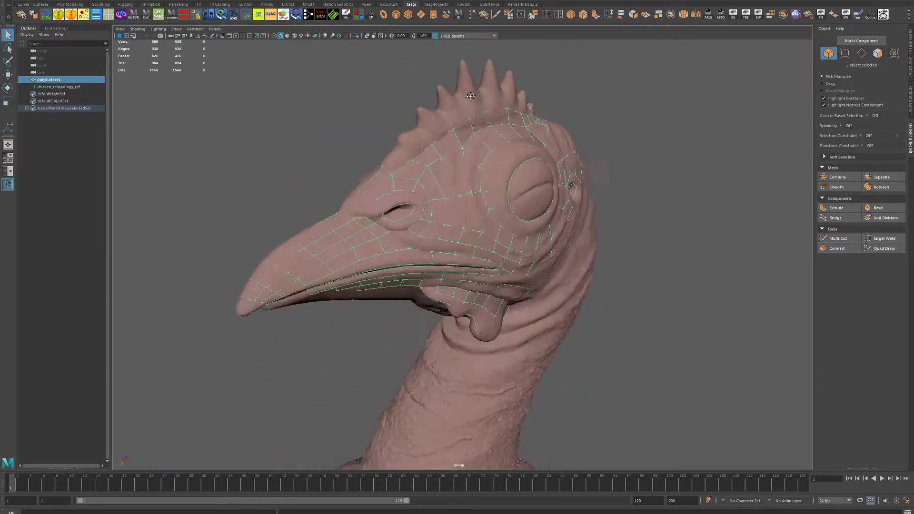
alt+drag(361, 143, 506, 100)
click(580, 227)
key(ctrl+z)
key(ctrl+z)
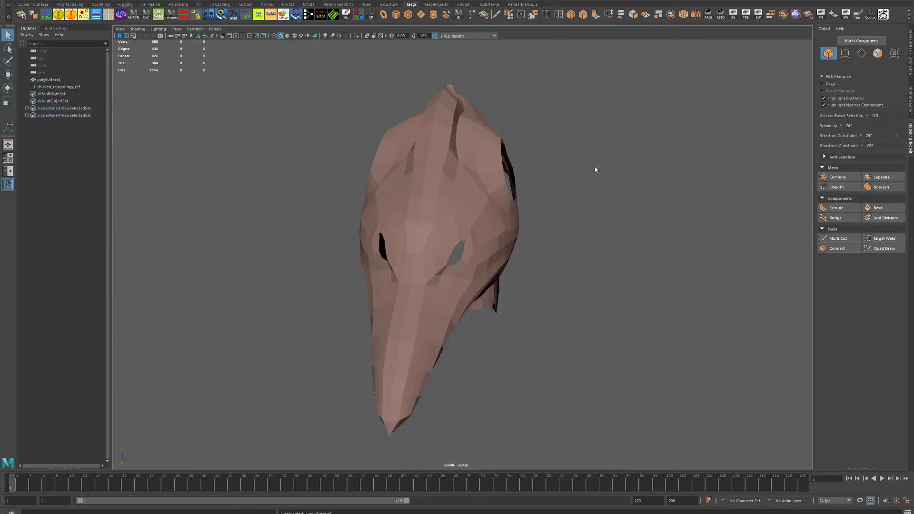
key(ctrl+z)
key(ctrl+z)
key(shift+z)
key(shift+z)
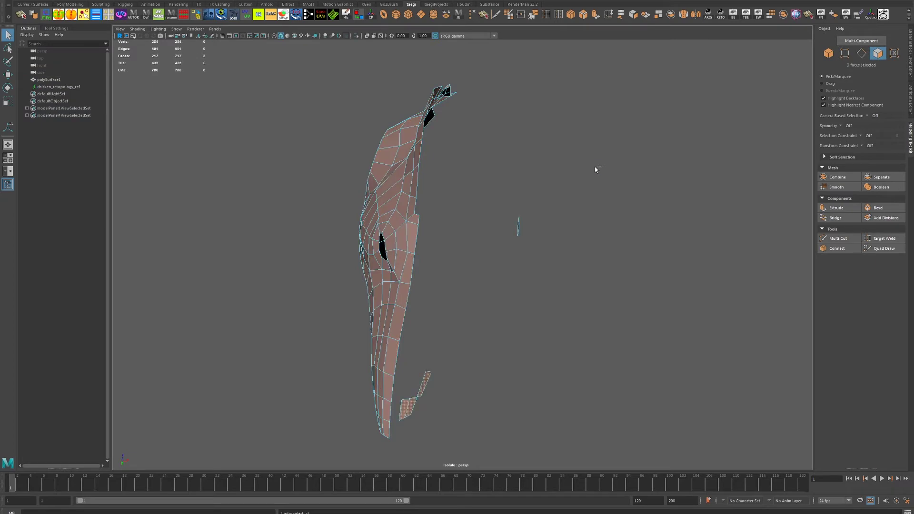
key(shift+z)
Step: Marquee-select one half of the faces in the maximized top view
mouse_move(595, 169)
alt+mouse_down()
mouse_move(577, 158)
mouse_move(589, 147)
alt+mouse_up()
key(space)
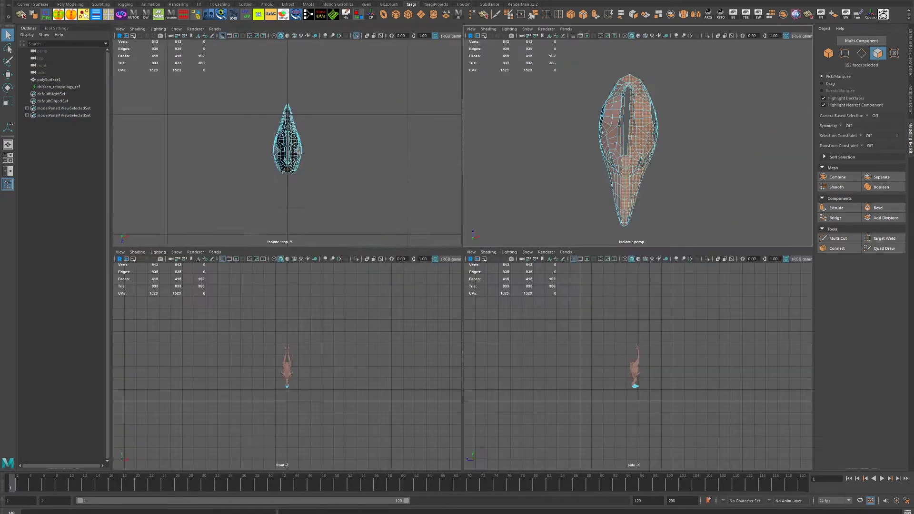
key(space)
mouse_move(603, 344)
mouse_down()
mouse_move(492, 147)
mouse_move(466, 126)
mouse_up()
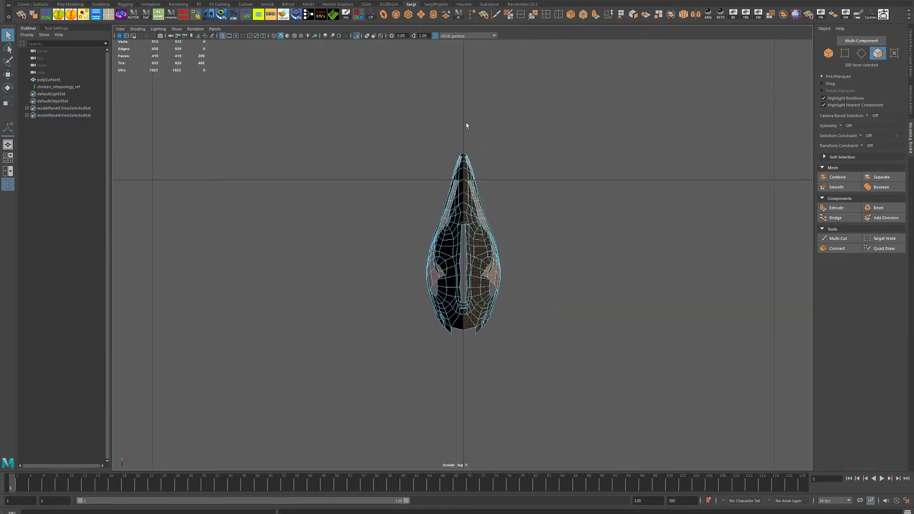
key(space)
Step: Delete that half, leaving a 213-face half mesh, and return to object mode
scroll(597, 134, up, 3)
mouse_move(597, 134)
alt+mouse_down()
mouse_move(687, 193)
mouse_move(666, 181)
alt+mouse_up()
key(Delete)
scroll(394, 128, up, 5)
drag(393, 125, 353, 85)
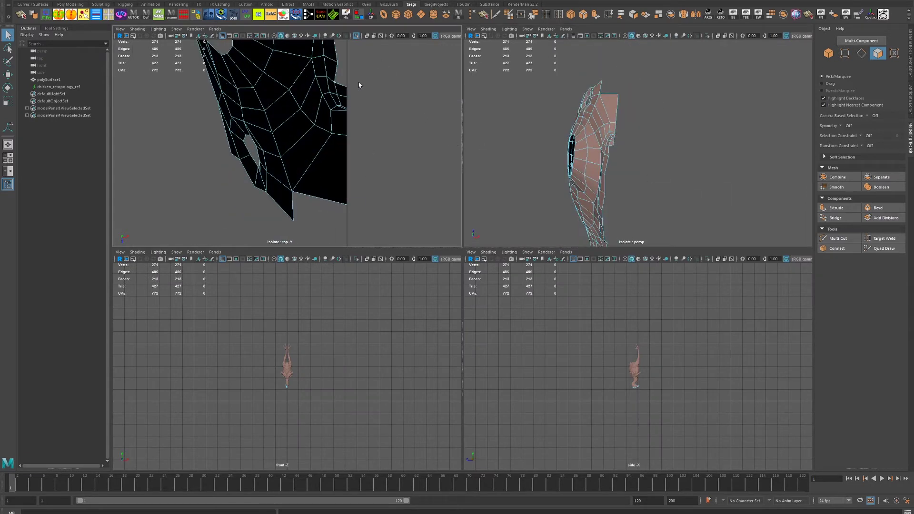
key(F8)
Step: Mirror the half mesh in the positive direction with border merging off, back to 426 faces
click(693, 17)
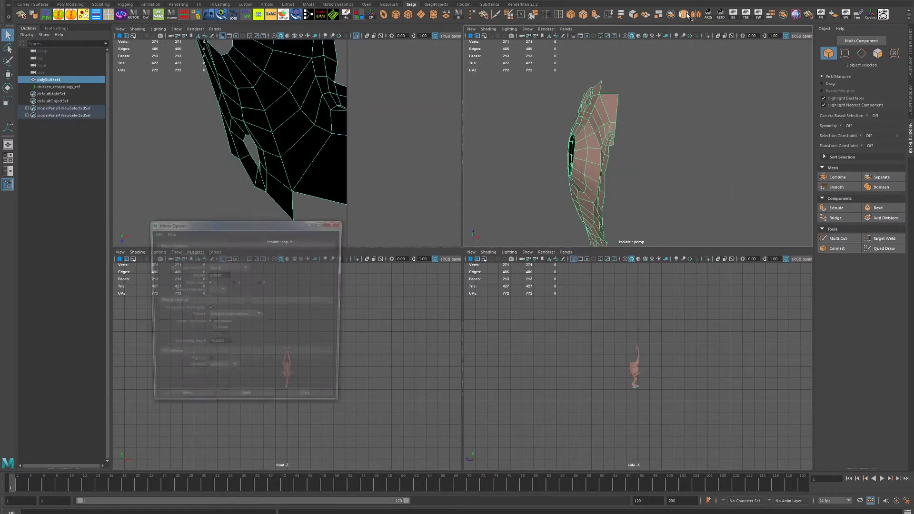
click(261, 317)
click(228, 339)
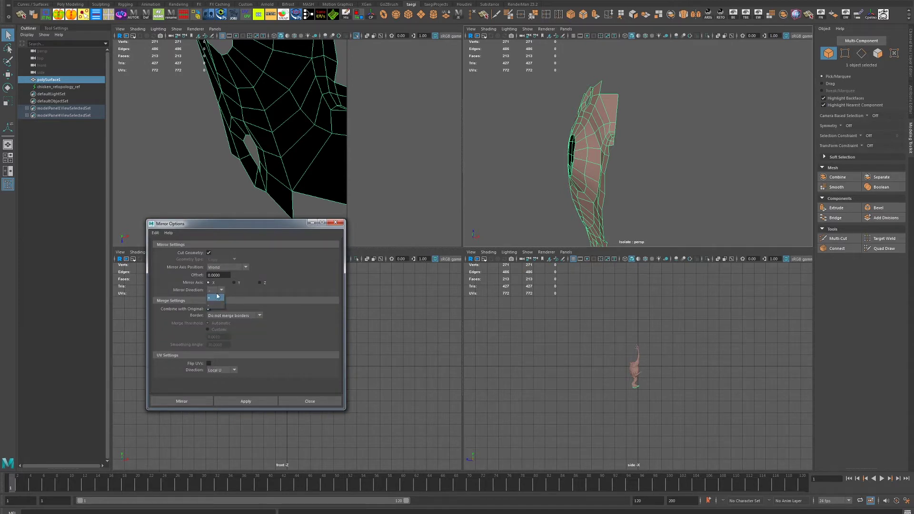
click(217, 296)
click(246, 401)
scroll(685, 119, up, 3)
scroll(686, 119, up, 3)
scroll(685, 119, up, 3)
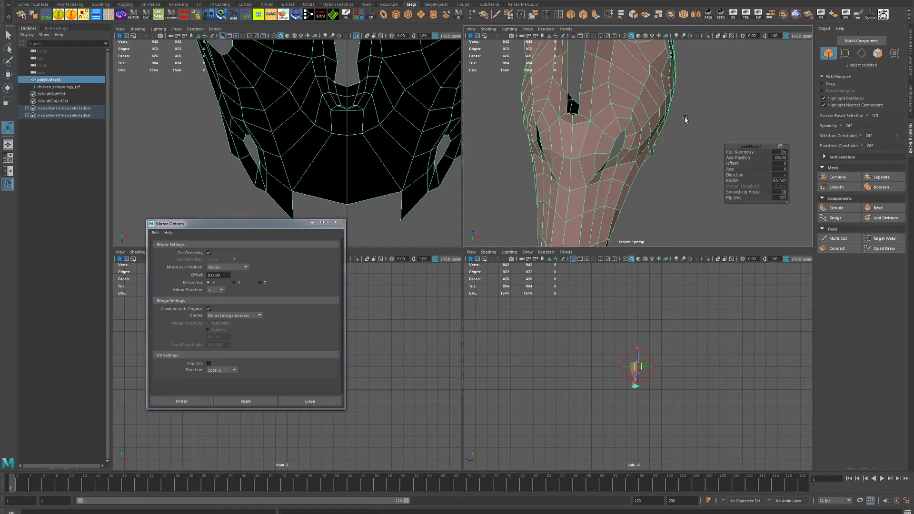
scroll(403, 136, down, 10)
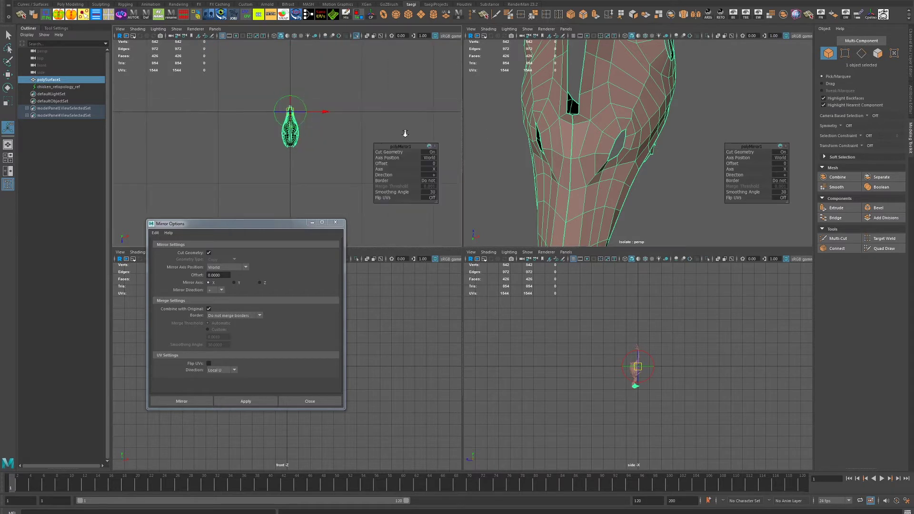
scroll(281, 87, up, 5)
scroll(340, 98, up, 3)
Step: Select the centre-line vertices, deselecting one, for merging at threshold 0.0010
key(F9)
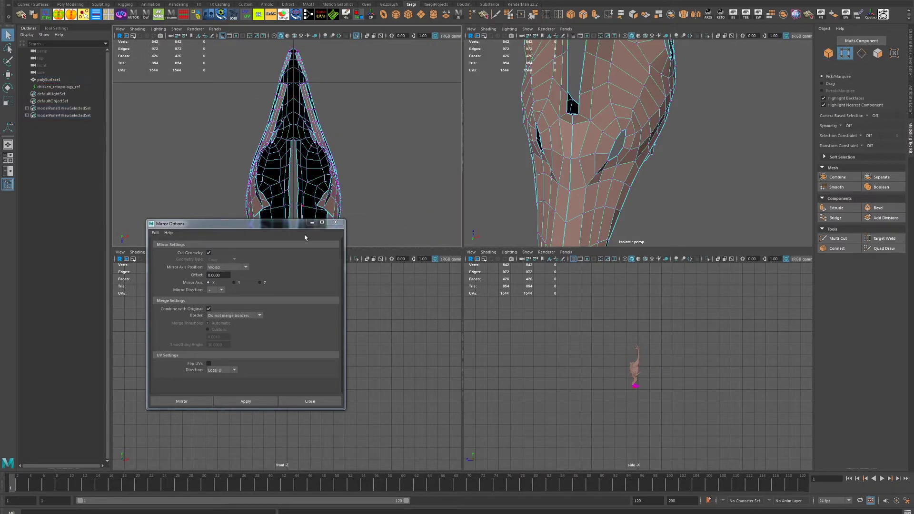
drag(245, 219, 245, 276)
scroll(332, 180, down, 3)
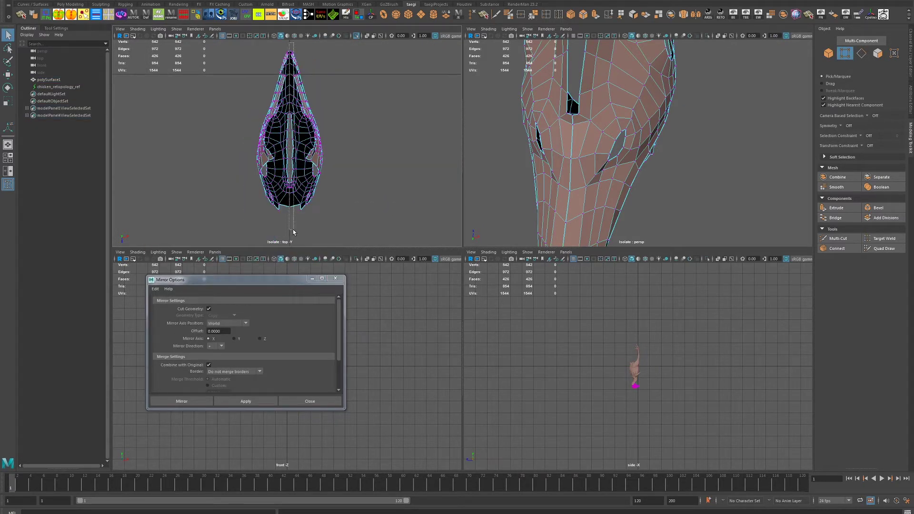
ctrl+click(572, 128)
scroll(572, 128, down, 5)
scroll(229, 147, up, 5)
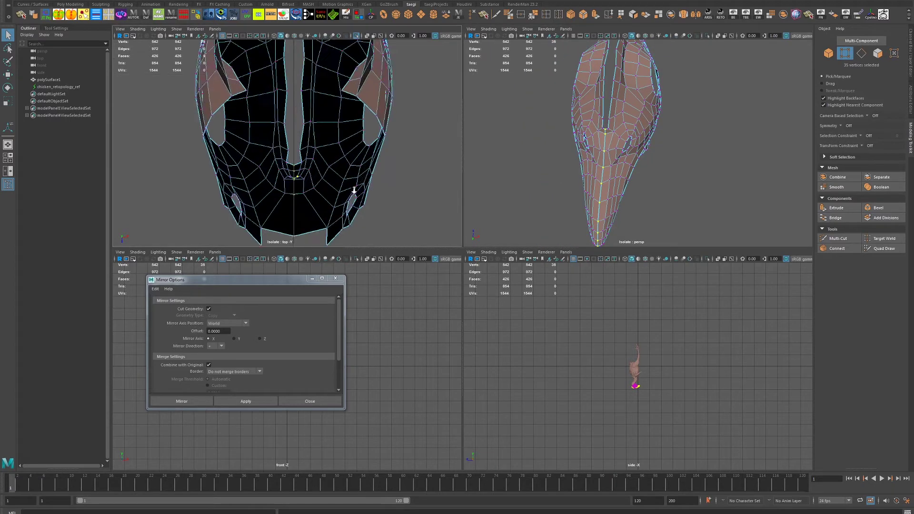
scroll(352, 232, up, 5)
Step: Merge the centre-line vertices and return to a single perspective view in object mode
shift+right_drag(614, 115, 646, 74)
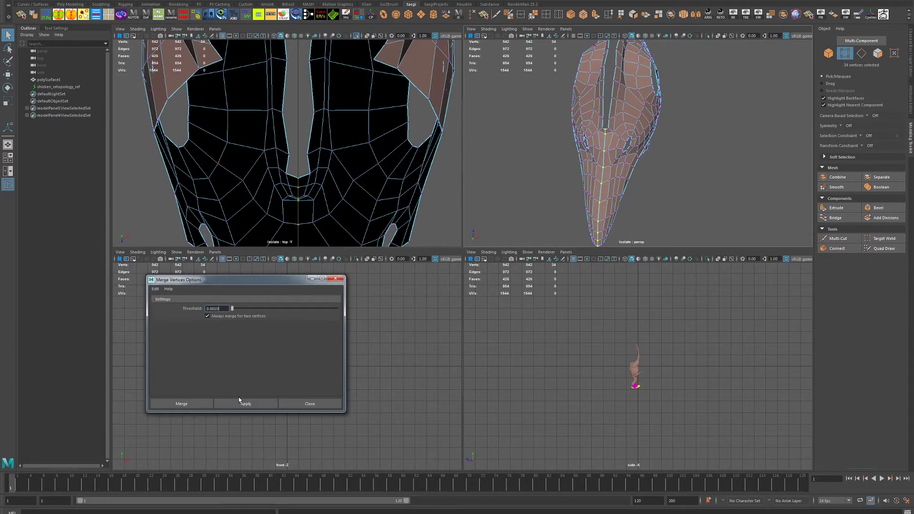
click(246, 403)
click(325, 403)
alt+drag(569, 149, 718, 170)
key(F8)
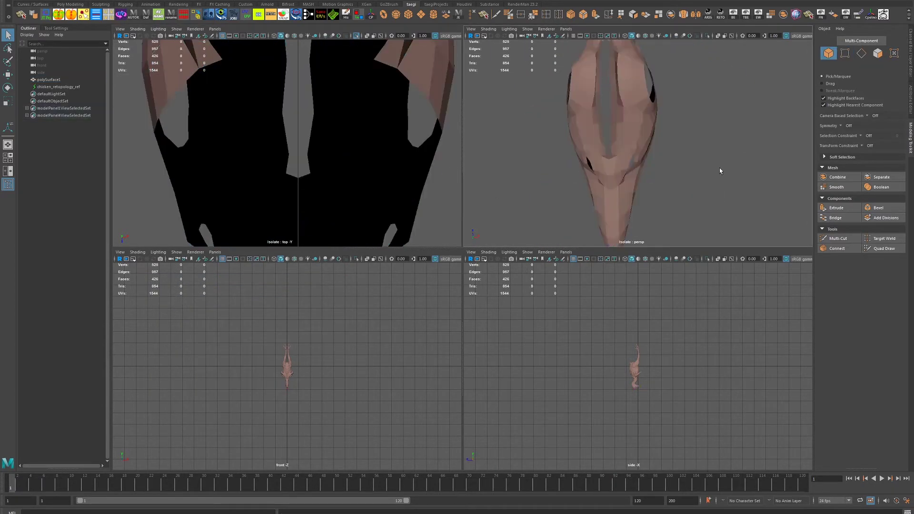
key(space)
mouse_move(179, 85)
alt+mouse_down()
mouse_move(484, 232)
mouse_move(590, 252)
mouse_move(555, 277)
mouse_move(540, 219)
mouse_move(534, 265)
mouse_move(526, 265)
alt+mouse_up()
Step: Show the chicken sculpt, make it live, and set Symmetry to Object X
key(ctrl+1)
click(883, 248)
click(847, 125)
click(869, 136)
mouse_move(599, 231)
alt+mouse_down()
mouse_move(571, 224)
mouse_move(714, 235)
alt+mouse_up()
mouse_move(524, 238)
alt+mouse_down()
mouse_move(428, 214)
mouse_move(357, 210)
mouse_move(134, 24)
alt+mouse_up()
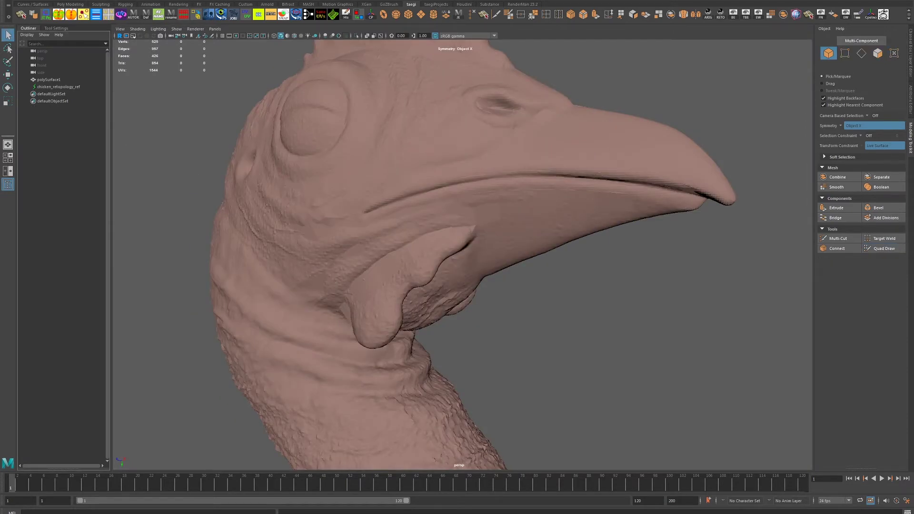
Step: Start Quad Draw on polySurface1 and fill gaps by the small hole and the mask's upper-left edge
click(50, 79)
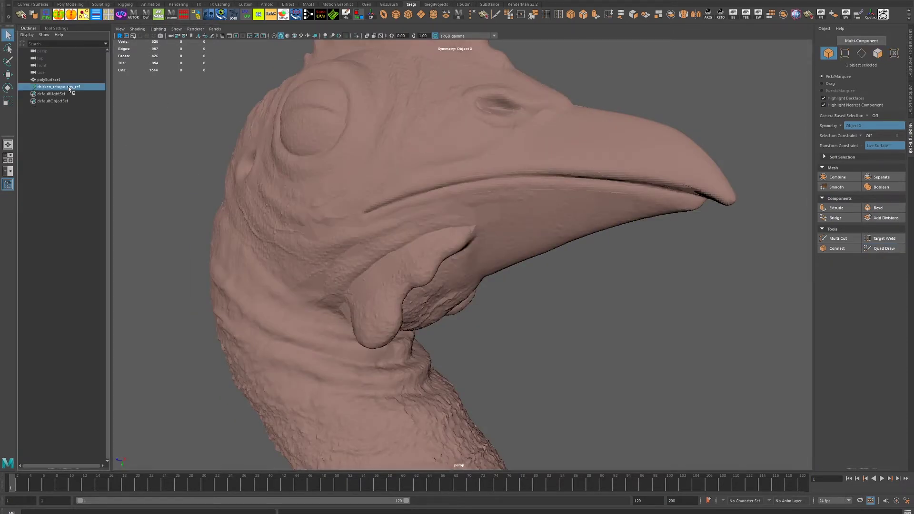
click(881, 249)
scroll(438, 272, down, 5)
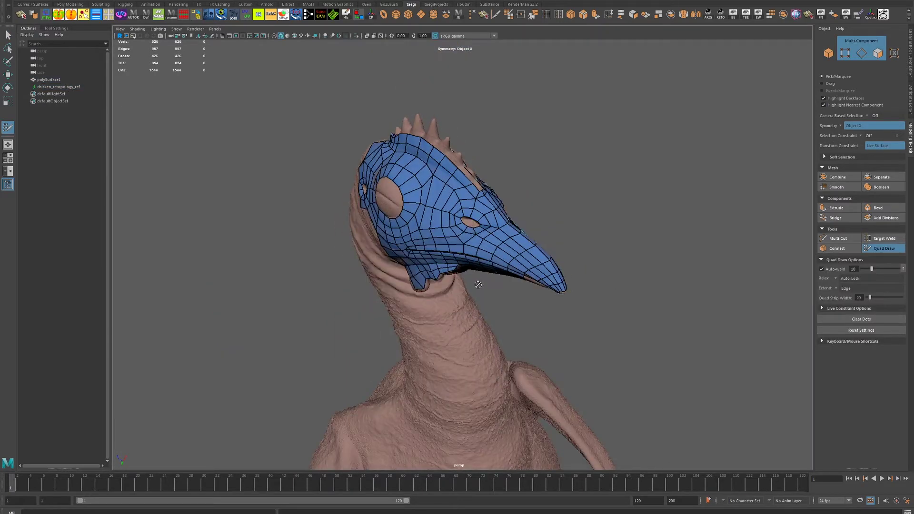
mouse_move(419, 266)
alt+mouse_down()
mouse_move(438, 272)
mouse_move(338, 300)
alt+mouse_up()
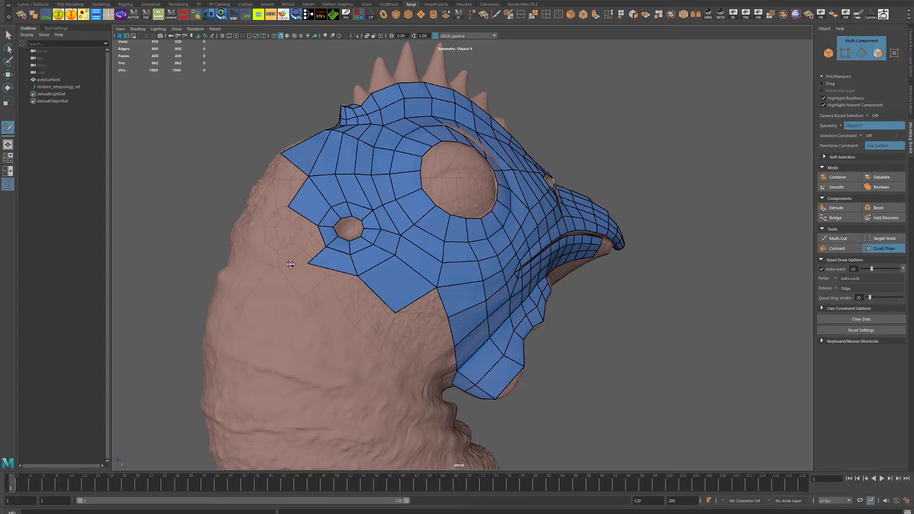
shift+click(315, 219)
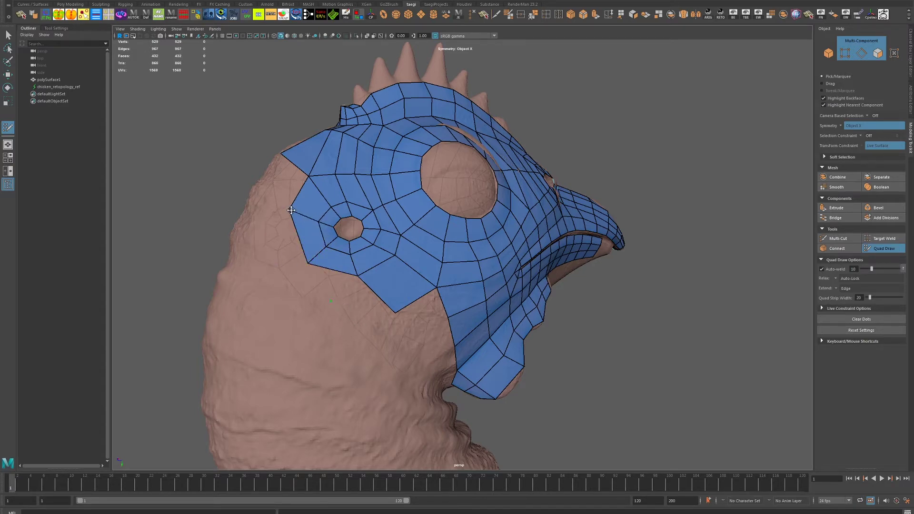
click(273, 206)
shift+click(280, 190)
Step: Delete the misplaced quads on the left side and fill that gap with a new quad
mouse_move(281, 190)
alt+mouse_down()
mouse_move(377, 269)
mouse_move(322, 251)
mouse_move(334, 274)
mouse_move(353, 278)
mouse_move(363, 267)
alt+mouse_up()
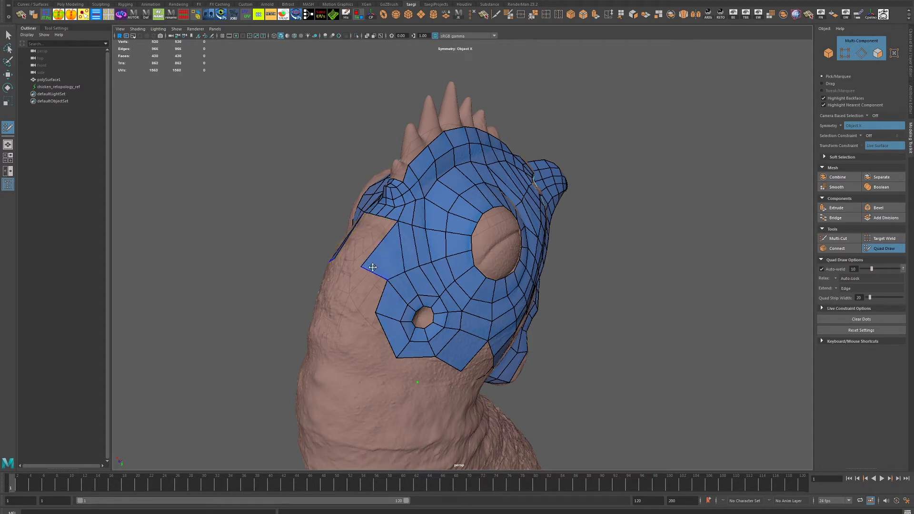
alt+drag(373, 267, 460, 307)
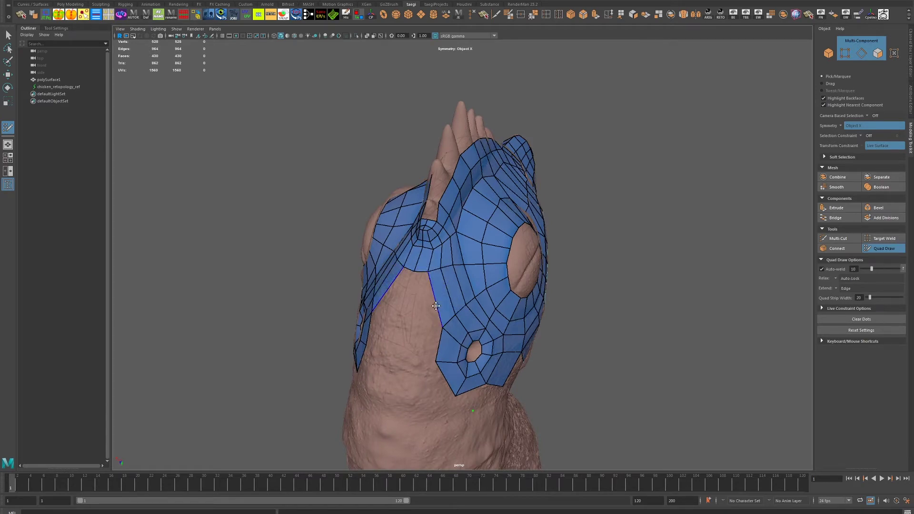
alt+drag(436, 306, 410, 297)
ctrl+shift+click(401, 263)
mouse_move(401, 262)
alt+mouse_down()
mouse_move(419, 269)
mouse_move(372, 281)
mouse_move(479, 278)
alt+mouse_up()
shift+click(399, 295)
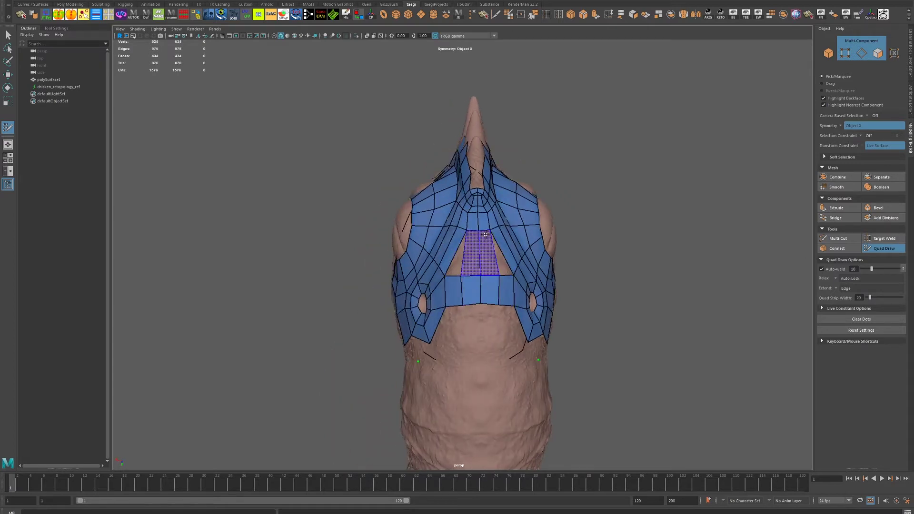
Step: Delete the two stretched faces left of the eye hole
alt+drag(463, 314, 436, 310)
alt+drag(365, 297, 450, 331)
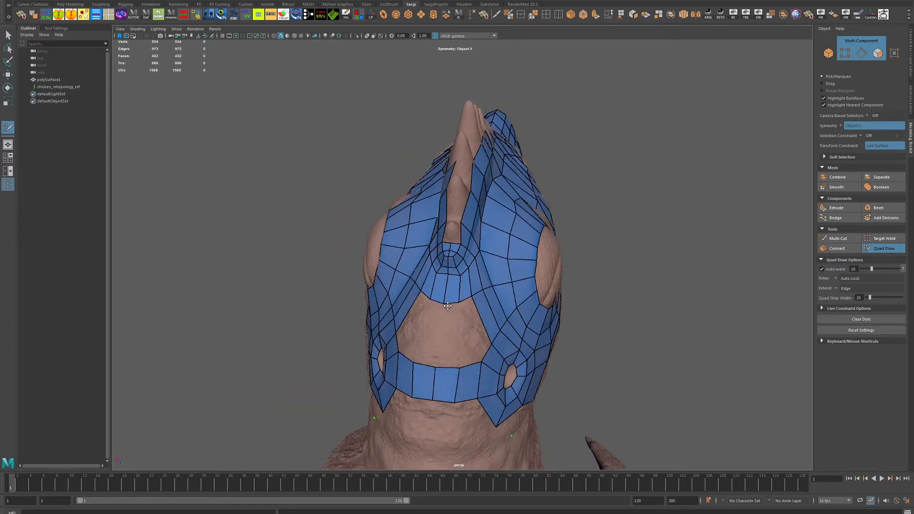
alt+drag(486, 375, 393, 291)
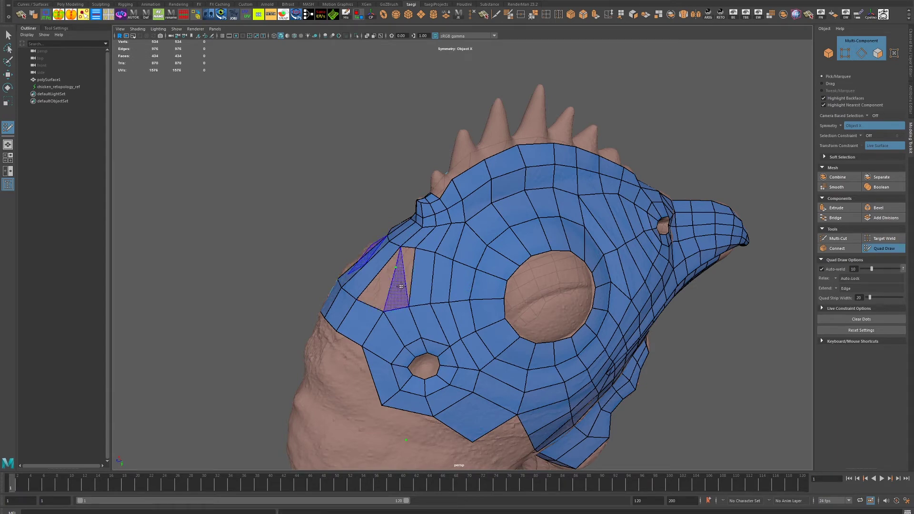
mouse_move(437, 298)
alt+mouse_down()
mouse_move(382, 308)
mouse_move(402, 261)
alt+mouse_up()
ctrl+shift+click(365, 301)
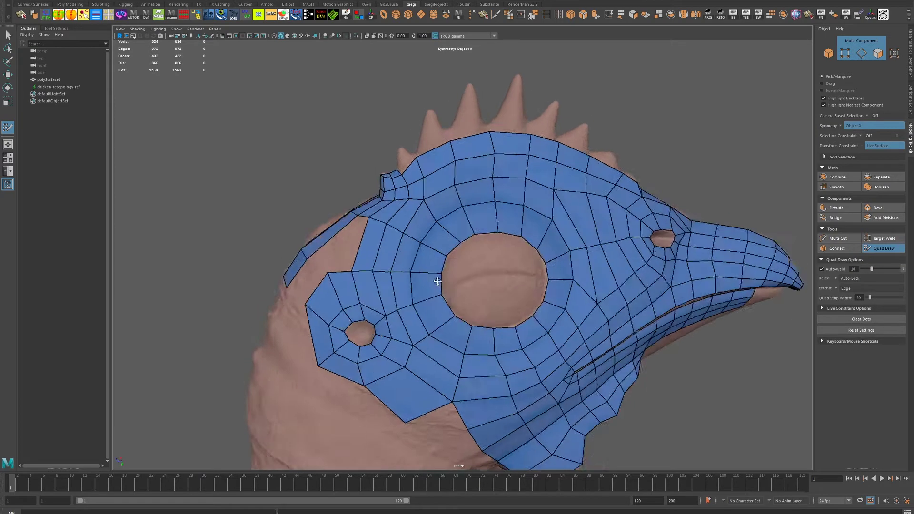
Step: Fill the gap in the strip and the hole left of the eye with quads
shift+click(458, 274)
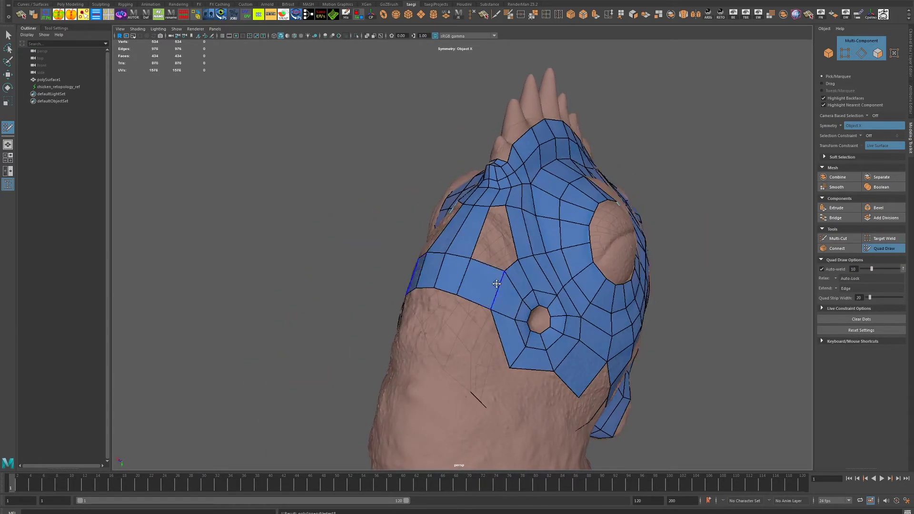
alt+drag(458, 274, 402, 296)
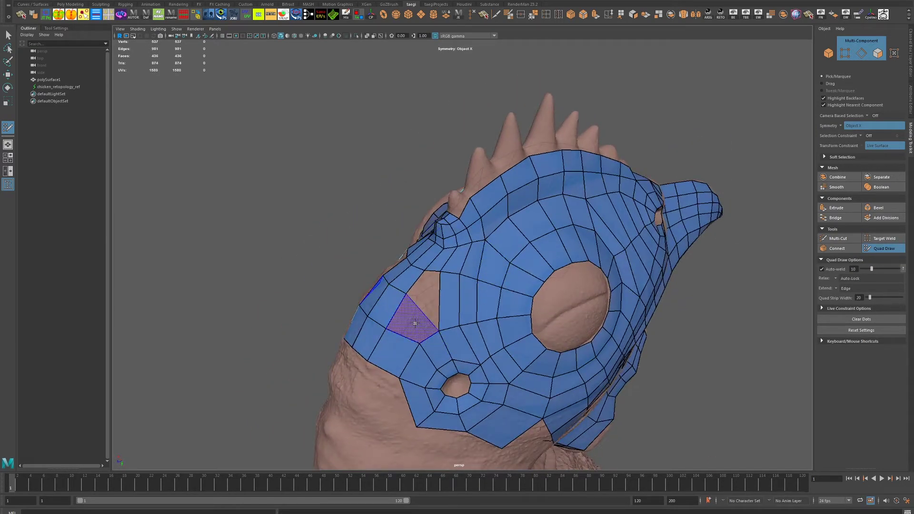
shift+click(426, 316)
alt+drag(440, 333, 510, 320)
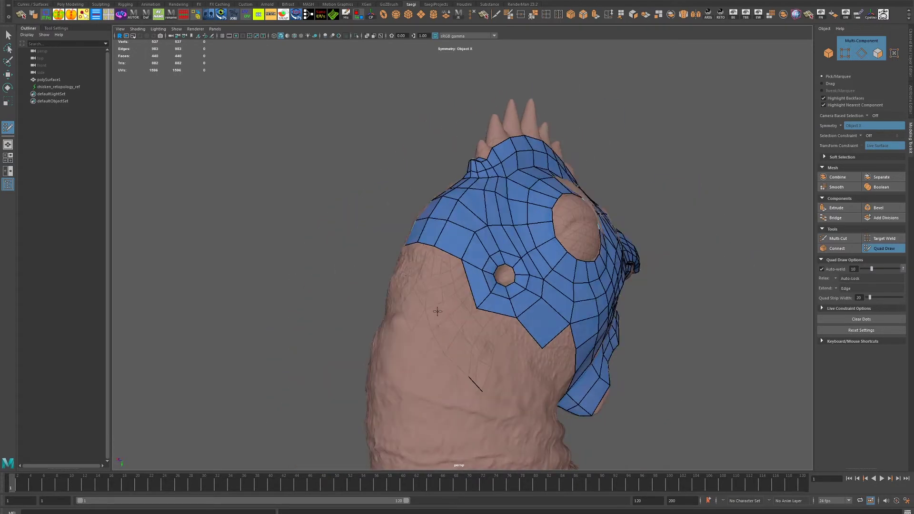
Step: Fill four faces at the mask's lower centre, then inspect the 450-face mesh from several angles
mouse_move(438, 311)
alt+mouse_down()
mouse_move(347, 292)
mouse_move(541, 346)
mouse_move(502, 321)
mouse_move(361, 325)
mouse_move(426, 291)
mouse_move(379, 292)
alt+mouse_up()
shift+click(566, 333)
shift+click(503, 321)
alt+drag(410, 321, 432, 218)
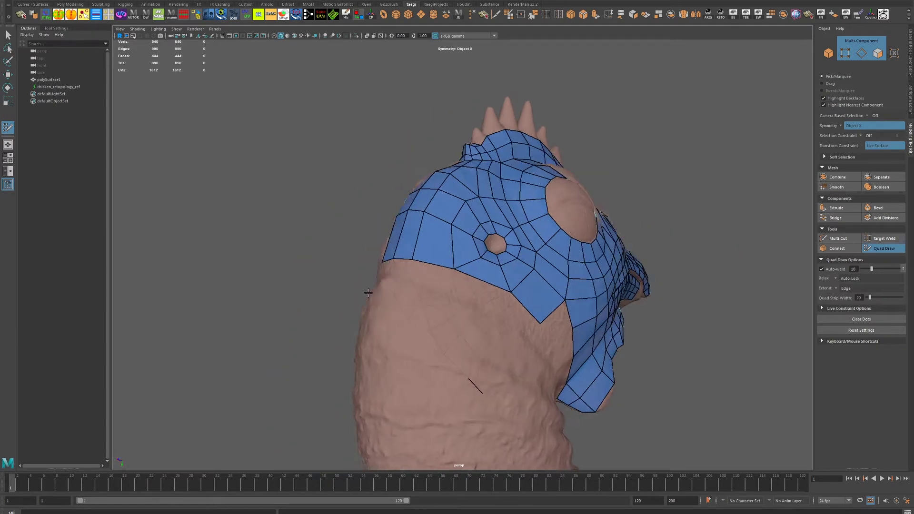
alt+drag(426, 268, 482, 289)
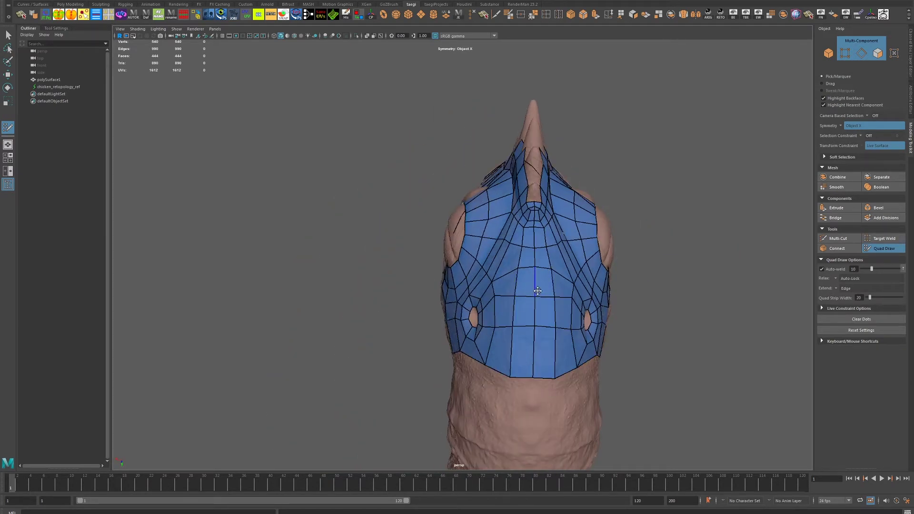
mouse_move(412, 278)
alt+mouse_down()
mouse_move(402, 306)
mouse_move(457, 316)
mouse_move(454, 273)
alt+mouse_up()
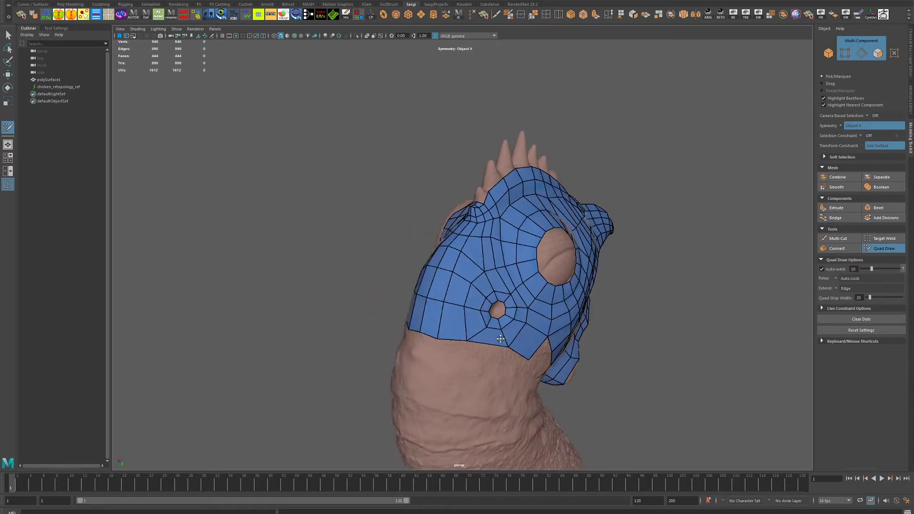
mouse_move(433, 340)
alt+mouse_down()
mouse_move(394, 243)
mouse_move(436, 276)
mouse_move(412, 265)
mouse_move(430, 259)
mouse_move(408, 307)
mouse_move(431, 328)
mouse_move(446, 299)
mouse_move(384, 271)
mouse_move(523, 285)
mouse_move(466, 311)
alt+mouse_up()
scroll(466, 311, up, 2)
scroll(457, 309, up, 2)
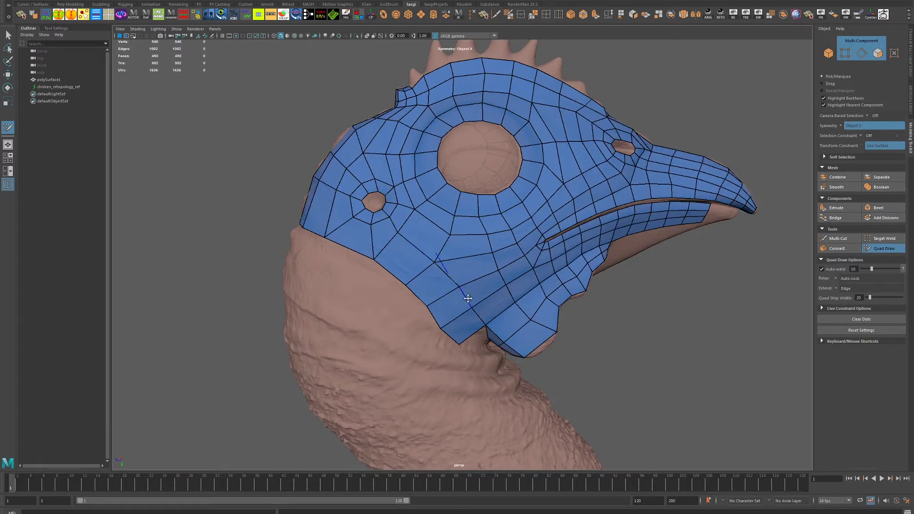
Step: Fill a new quad and two previewed quad patches along the mask's lower edge
mouse_move(398, 232)
alt+mouse_down()
mouse_move(365, 283)
mouse_move(442, 257)
mouse_move(446, 242)
mouse_move(448, 285)
alt+mouse_up()
shift+click(397, 270)
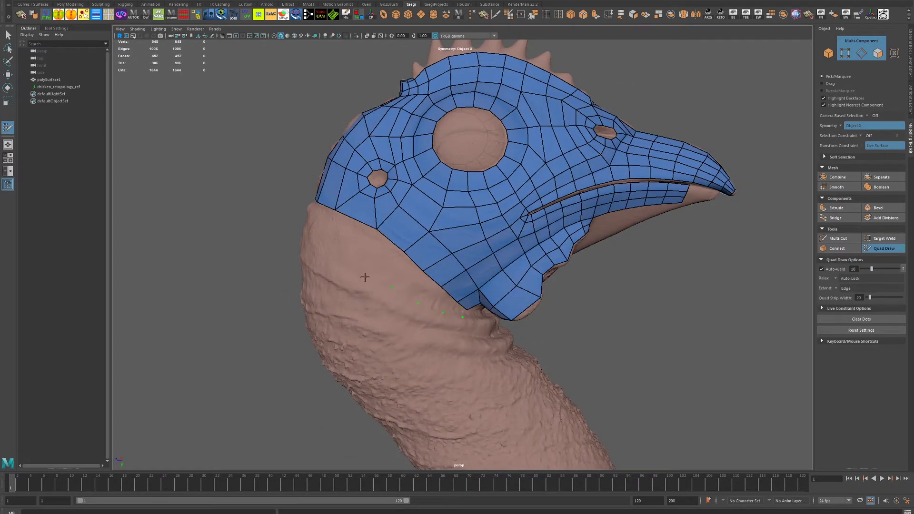
alt+drag(364, 277, 451, 311)
shift+click(430, 268)
alt+drag(429, 268, 454, 292)
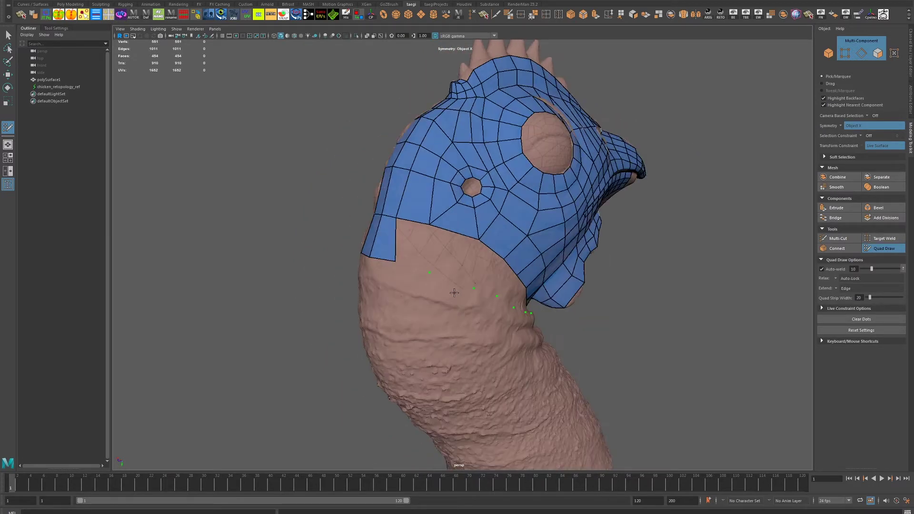
shift+click(428, 259)
alt+drag(428, 259, 477, 291)
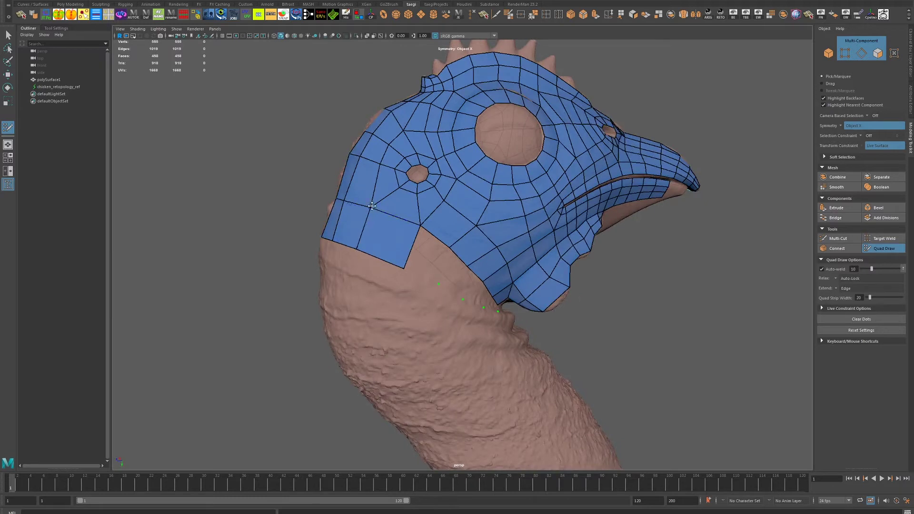
Step: Add quads at the lower edge near the neck and fill the notch there
shift+click(436, 273)
alt+drag(419, 260, 403, 248)
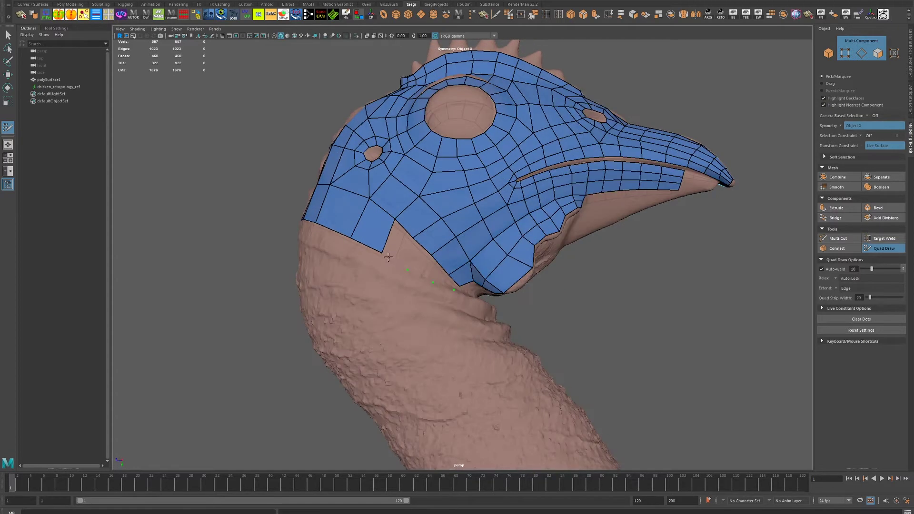
shift+click(403, 248)
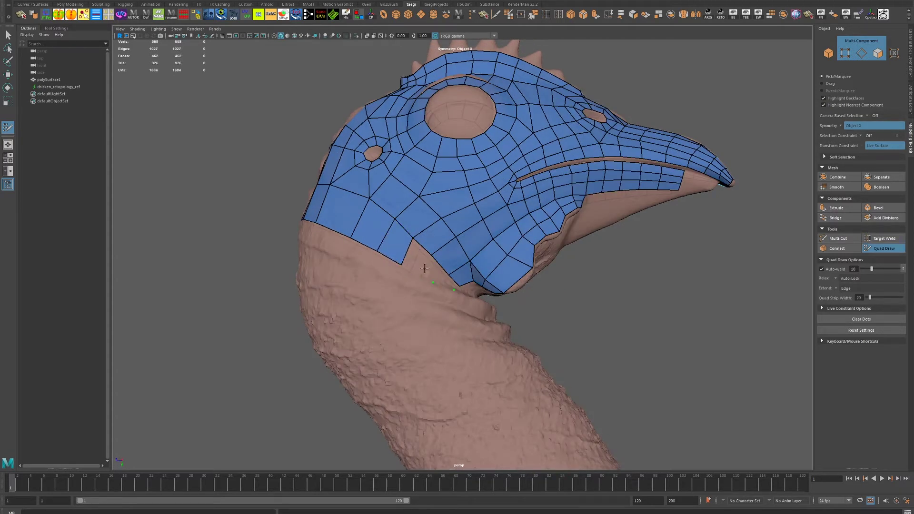
shift+click(424, 275)
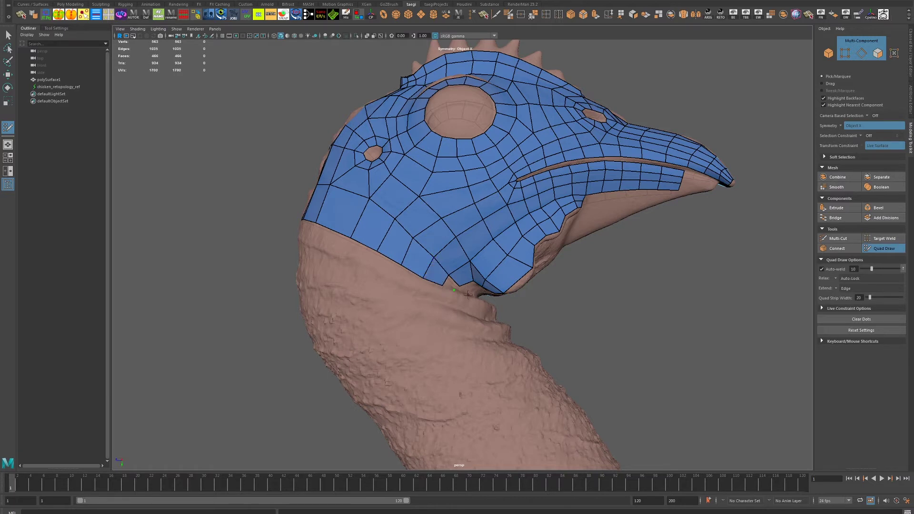
alt+drag(467, 295, 405, 282)
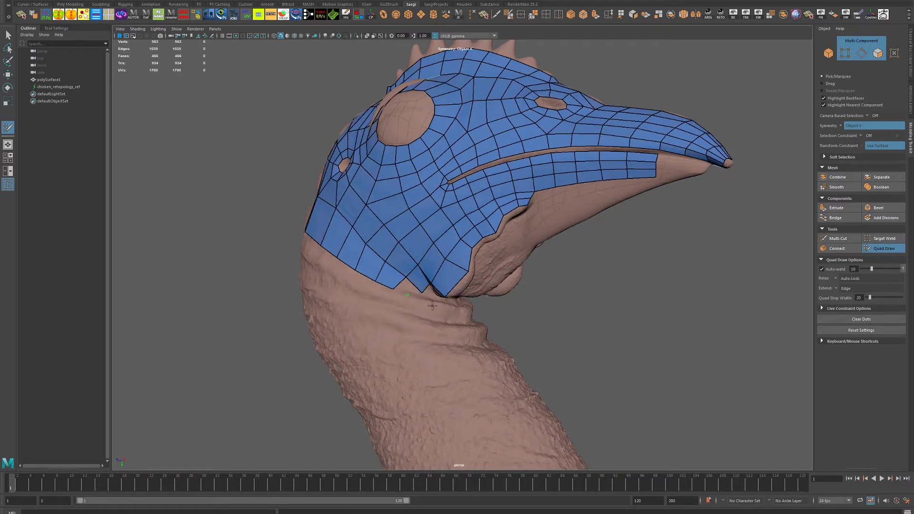
mouse_move(463, 290)
alt+mouse_down()
mouse_move(429, 271)
mouse_move(496, 163)
mouse_move(523, 258)
mouse_move(498, 247)
mouse_move(524, 210)
mouse_move(403, 256)
mouse_move(446, 219)
mouse_move(492, 218)
mouse_move(466, 209)
mouse_move(449, 216)
mouse_move(503, 258)
mouse_move(403, 186)
mouse_move(438, 231)
mouse_move(434, 207)
mouse_move(430, 272)
mouse_move(479, 281)
alt+mouse_up()
Step: Add three quads around the neck and extend the collar's upper edge, undoing the extra faces
click(372, 256)
shift+click(372, 256)
click(438, 236)
shift+click(433, 218)
scroll(415, 257, down, 5)
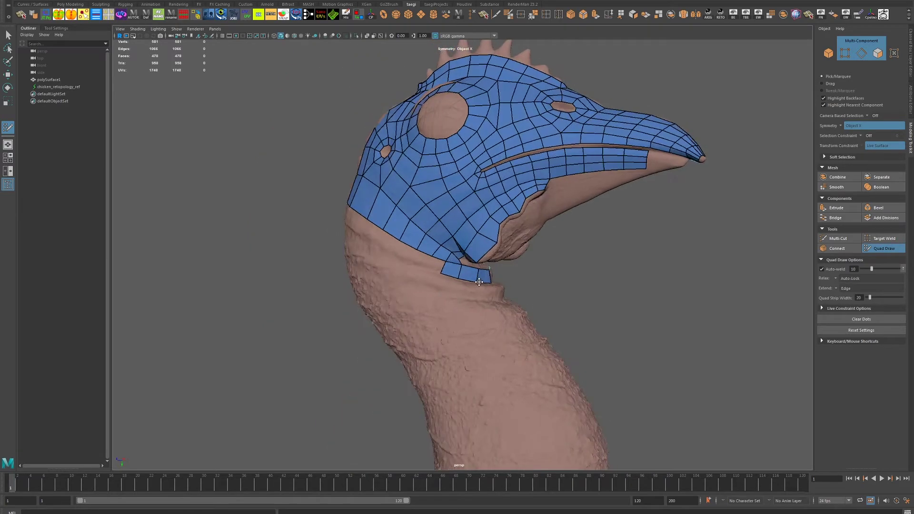
scroll(449, 246, up, 5)
alt+drag(415, 224, 420, 234)
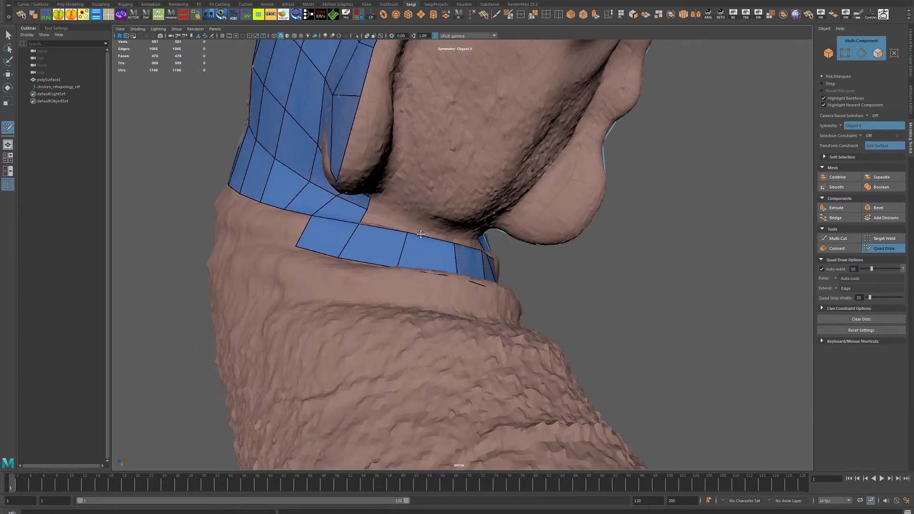
mouse_move(369, 210)
alt+mouse_down()
mouse_move(400, 186)
mouse_move(386, 189)
mouse_move(383, 230)
mouse_move(366, 254)
mouse_move(396, 233)
mouse_move(411, 294)
alt+mouse_up()
shift+click(383, 228)
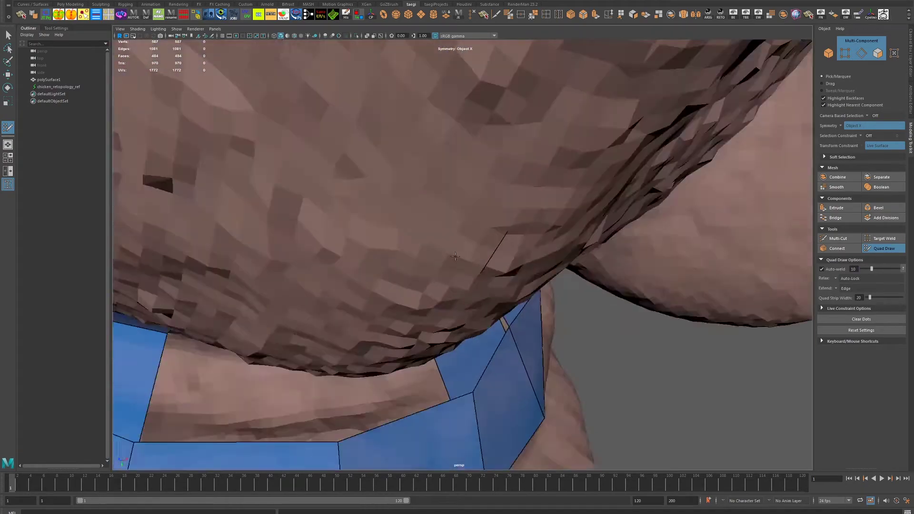
key(ctrl+z)
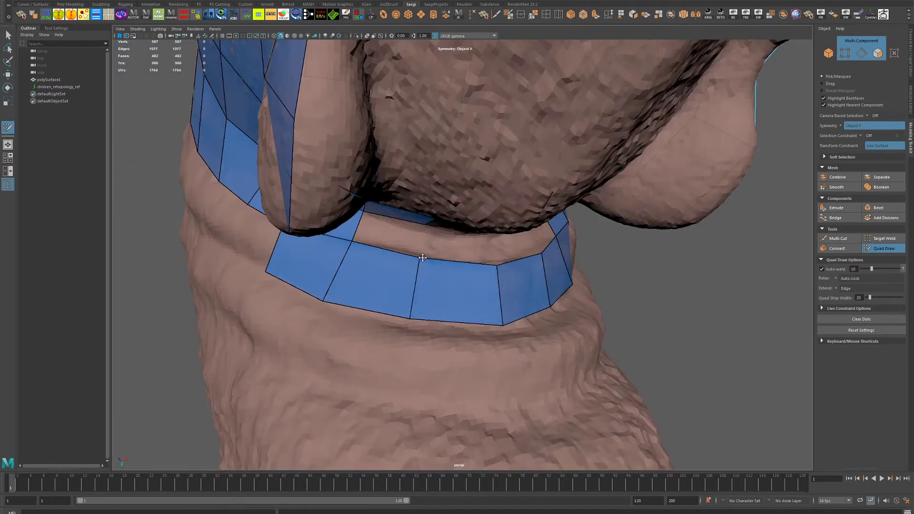
Step: Add mirrored faces to the collar band and place dots for the next quad on the neck front
mouse_move(429, 271)
alt+mouse_down()
mouse_move(462, 255)
mouse_move(426, 159)
mouse_move(418, 198)
mouse_move(441, 222)
mouse_move(423, 162)
mouse_move(512, 227)
alt+mouse_up()
shift+click(426, 160)
shift+click(424, 162)
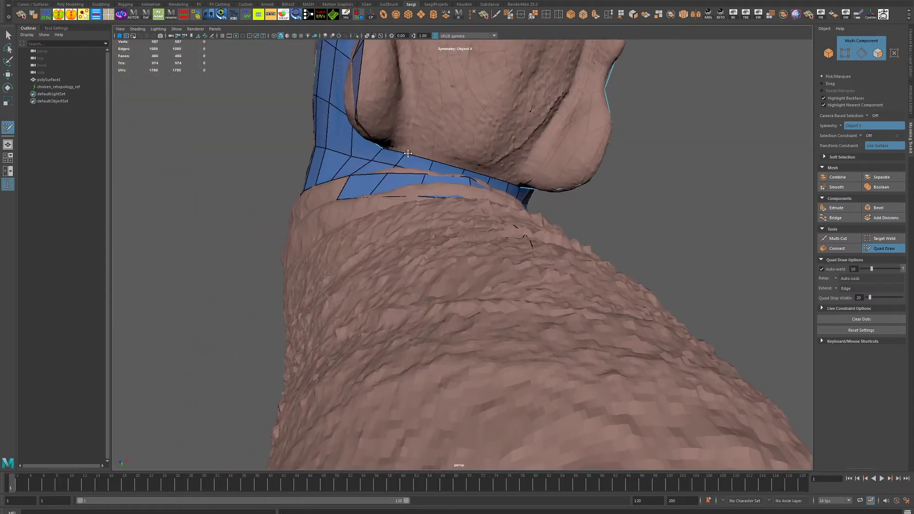
alt+drag(382, 158, 395, 216)
shift+click(396, 223)
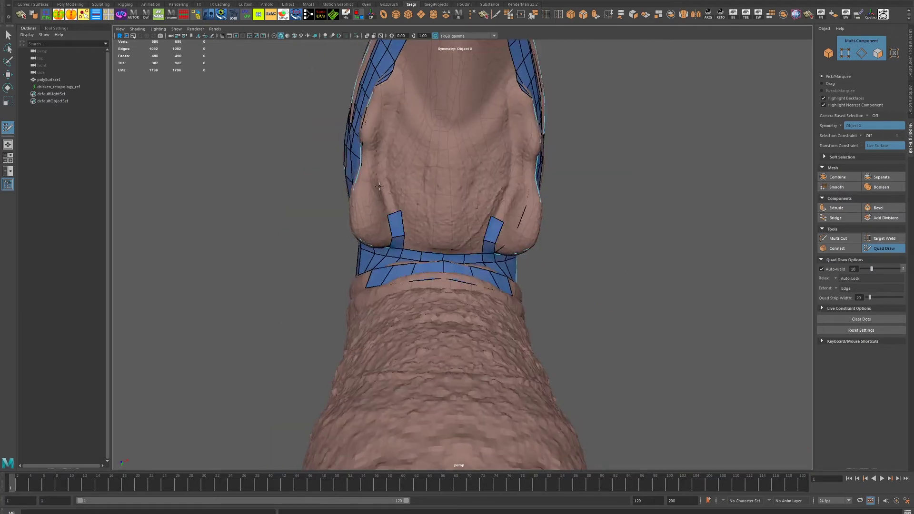
click(381, 187)
click(393, 187)
Step: Fill the previewed throat quads and extend both mirrored strips upward by several quads
shift+click(383, 174)
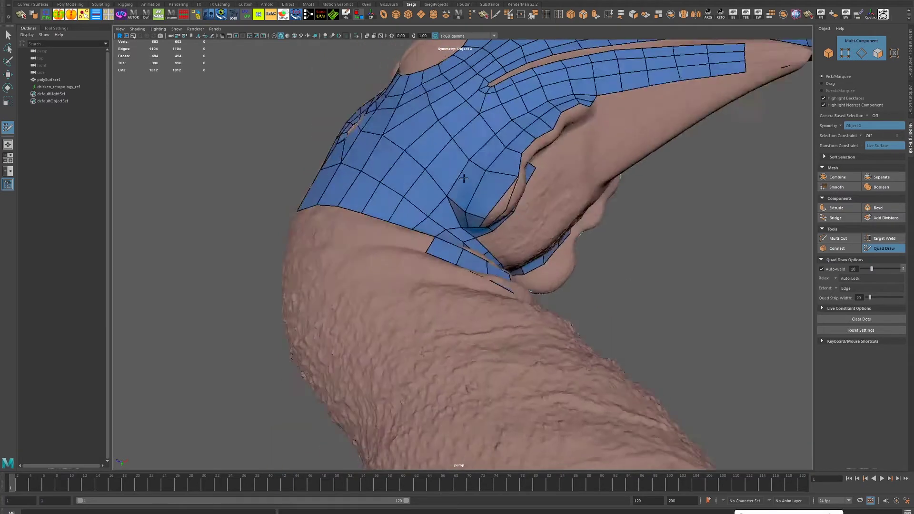
alt+drag(383, 174, 429, 201)
shift+click(427, 185)
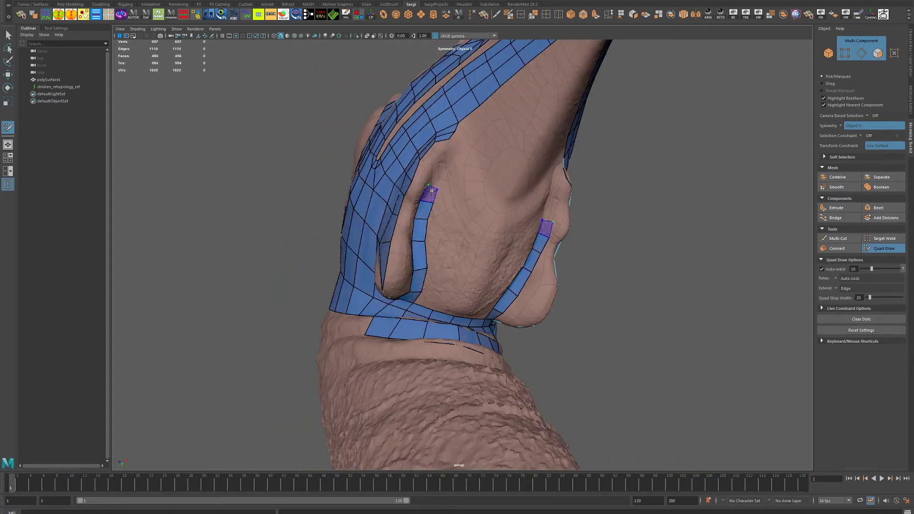
mouse_move(430, 197)
alt+mouse_down()
mouse_move(410, 201)
mouse_move(378, 183)
mouse_move(400, 146)
mouse_move(385, 144)
alt+mouse_up()
shift+click(390, 150)
shift+click(407, 121)
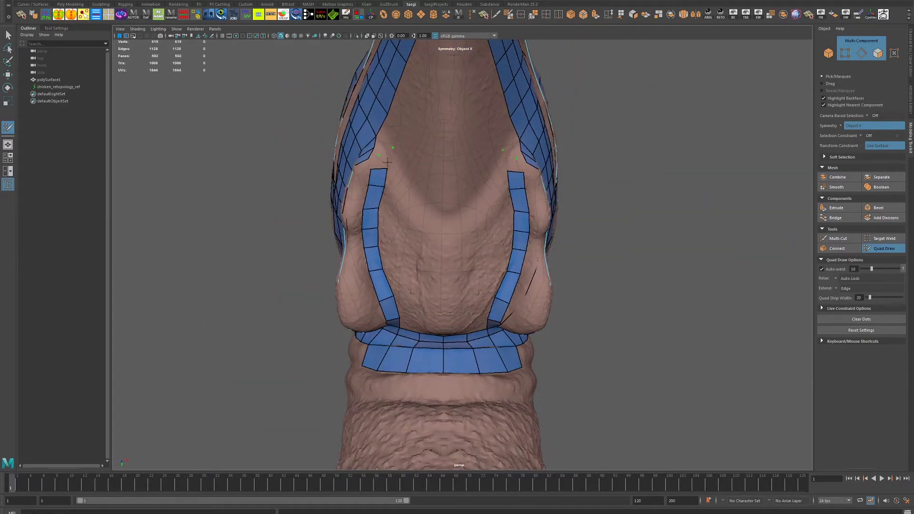
Step: Undo the extra top quads and drag the left strip's top corner vertex into place
key(ctrl+z)
alt+drag(430, 170, 357, 207)
mouse_move(286, 210)
mouse_down()
mouse_move(298, 211)
mouse_move(288, 214)
mouse_up()
alt+drag(325, 245, 292, 277)
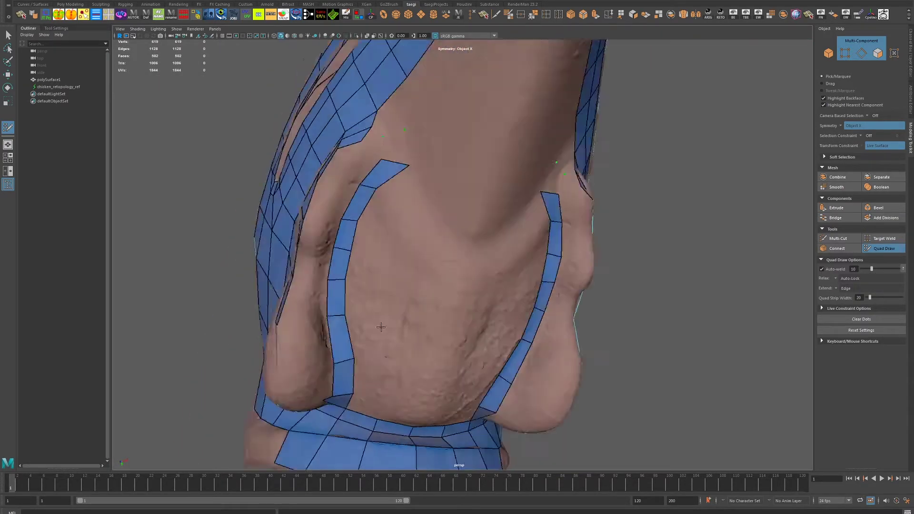
mouse_move(306, 348)
alt+mouse_down()
mouse_move(313, 178)
mouse_move(339, 128)
mouse_move(337, 164)
alt+mouse_up()
mouse_move(322, 342)
alt+mouse_down()
mouse_move(354, 272)
mouse_move(366, 274)
mouse_move(362, 264)
alt+mouse_up()
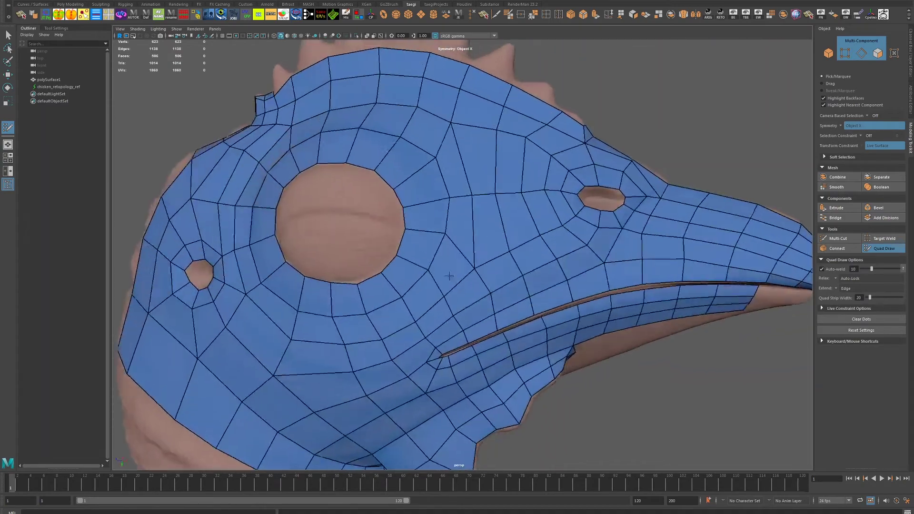
Step: Add faces linking the strip tops toward the head mesh, undoing the last stray face
alt+drag(372, 247, 383, 249)
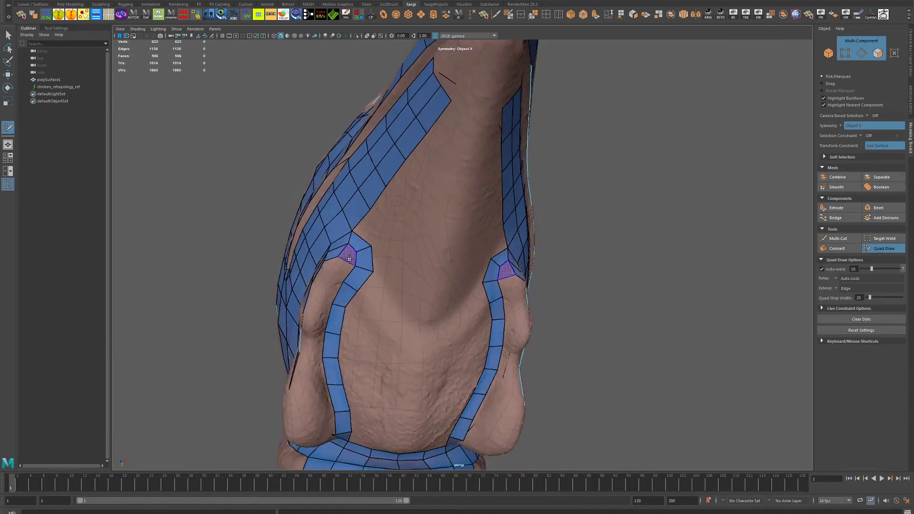
alt+drag(358, 283, 350, 266)
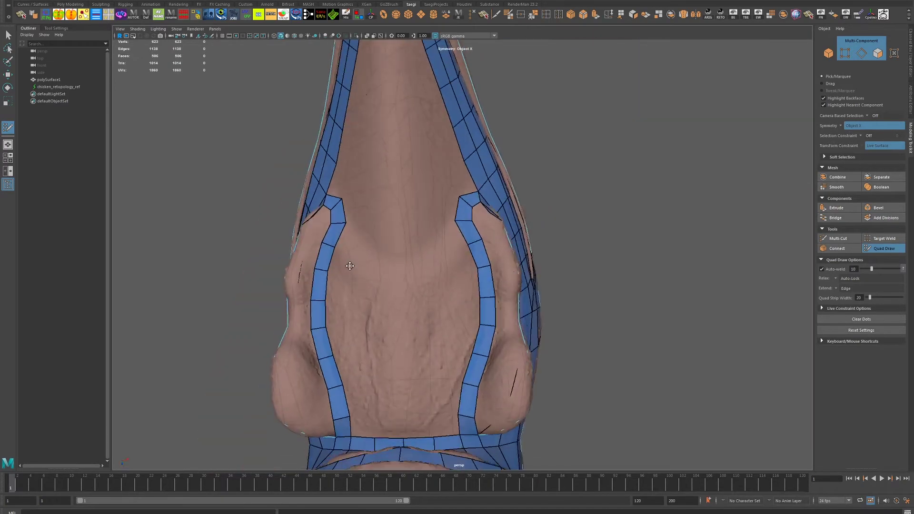
alt+drag(307, 242, 334, 214)
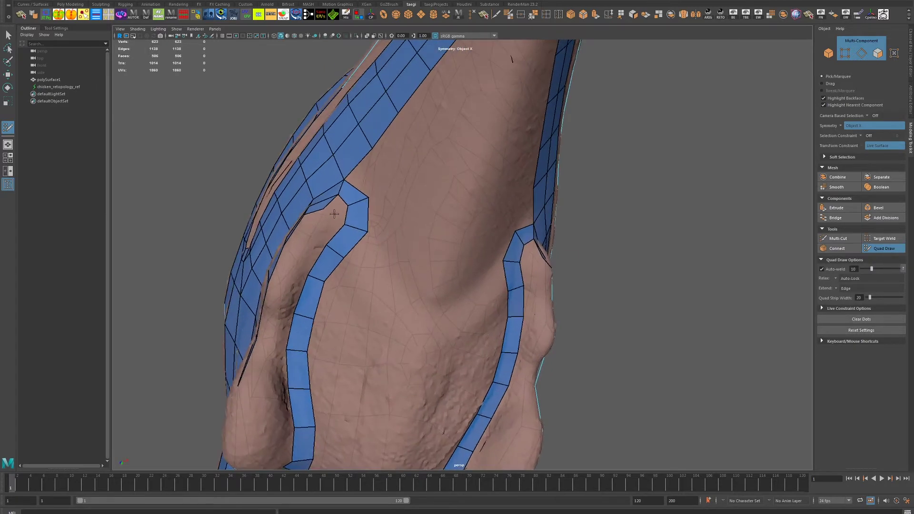
click(325, 221)
shift+click(333, 213)
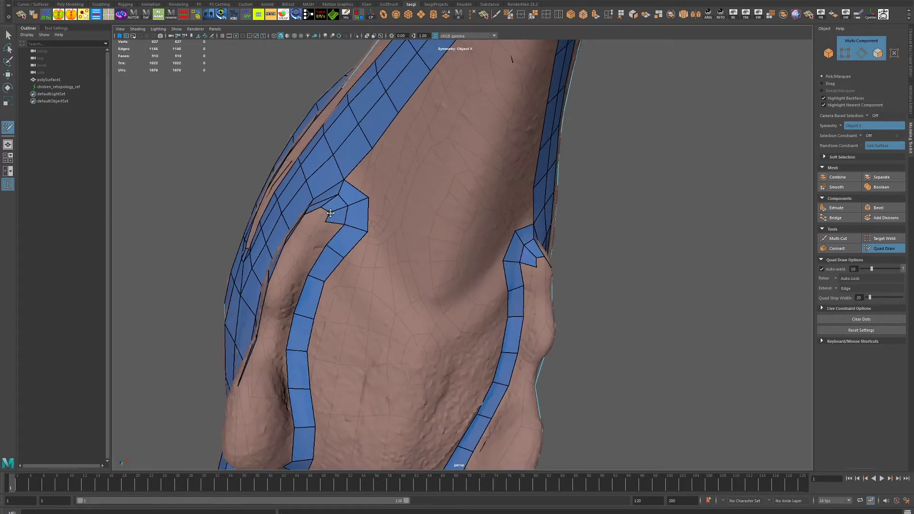
shift+click(308, 240)
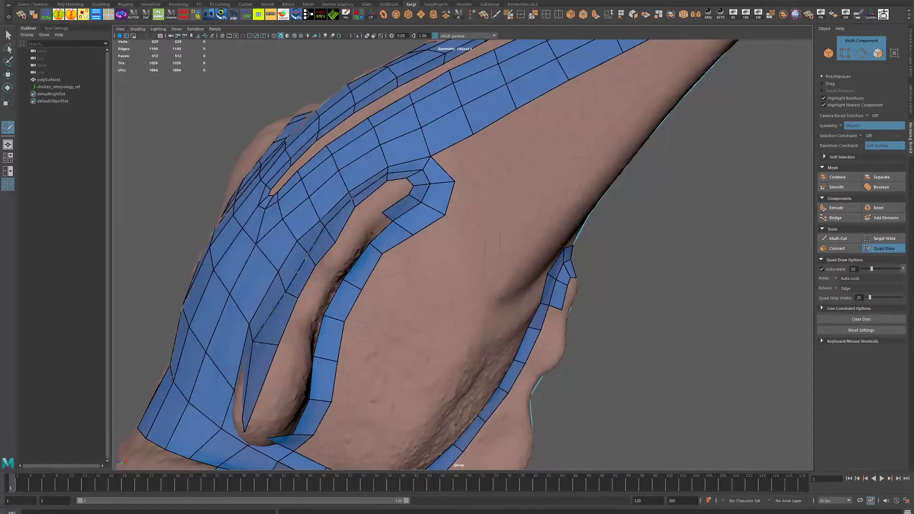
key(ctrl+z)
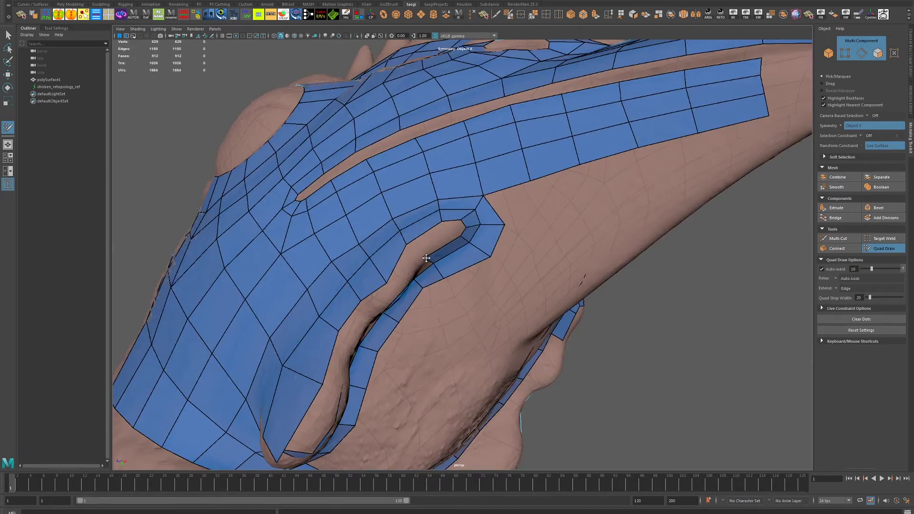
Step: Fill quads between strip and head mesh and beside the small hole, then undo the last two
mouse_move(448, 271)
alt+mouse_down()
mouse_move(330, 277)
mouse_move(410, 237)
alt+mouse_up()
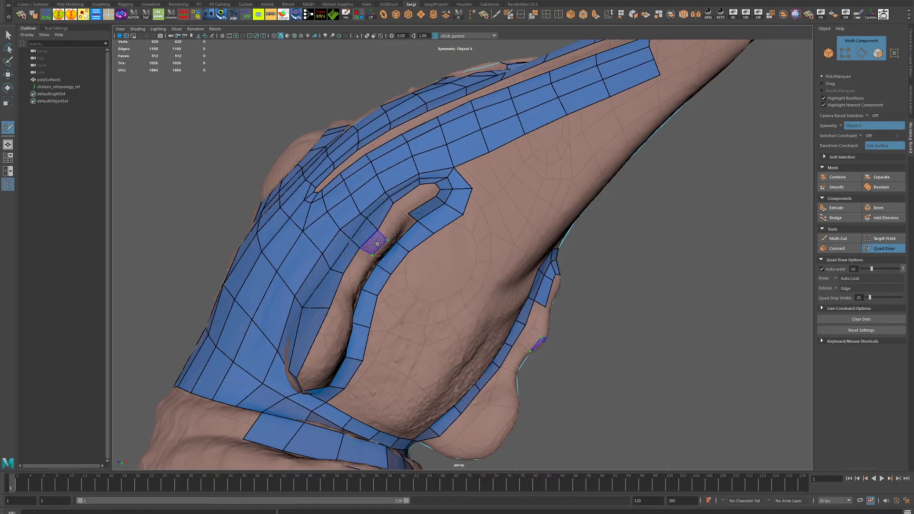
shift+click(376, 244)
alt+drag(381, 244, 336, 245)
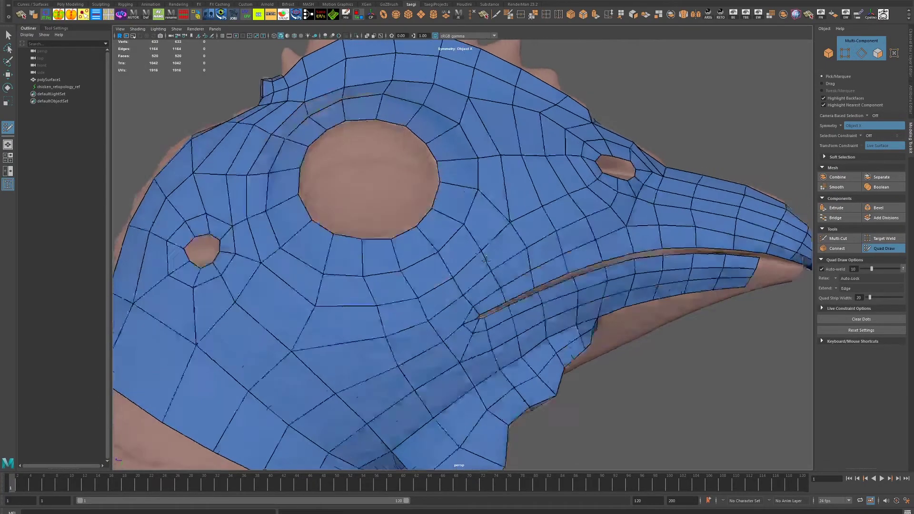
shift+click(356, 237)
alt+drag(355, 236, 419, 281)
shift+click(424, 280)
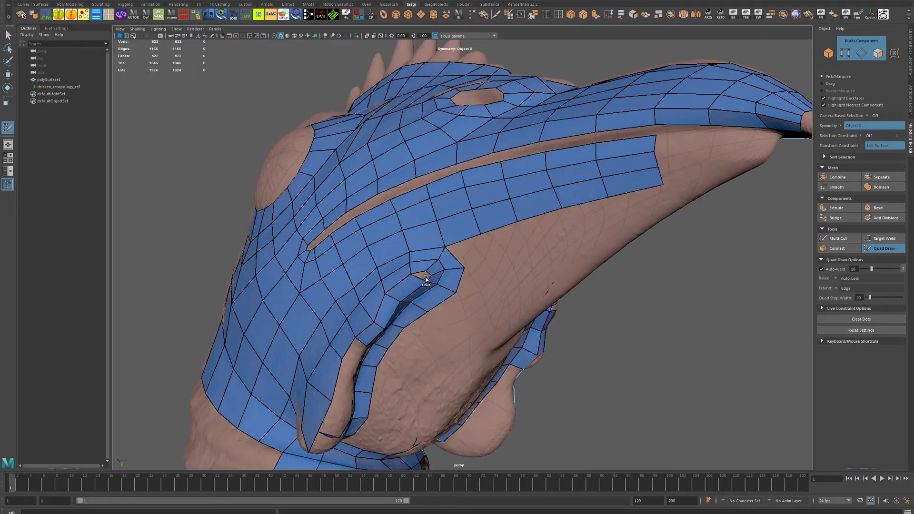
key(ctrl+z)
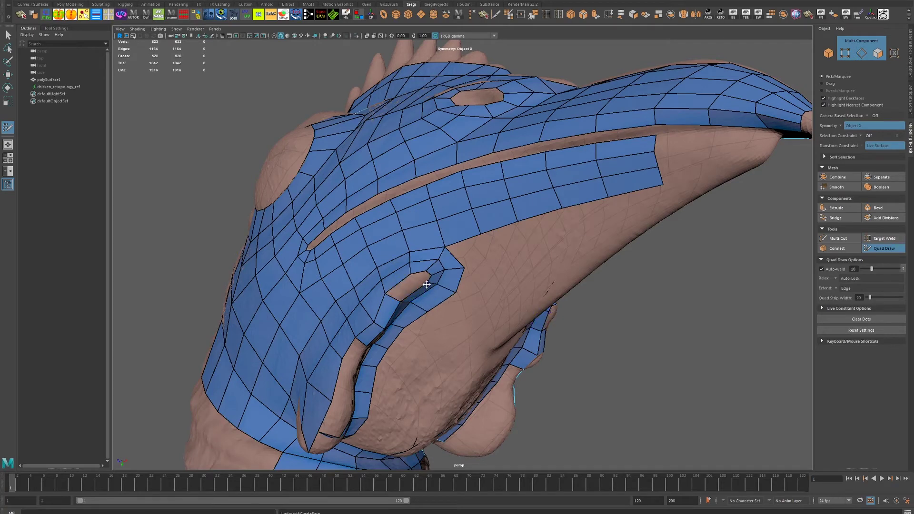
key(shift+z)
scroll(566, 311, down, 5)
scroll(436, 279, up, 5)
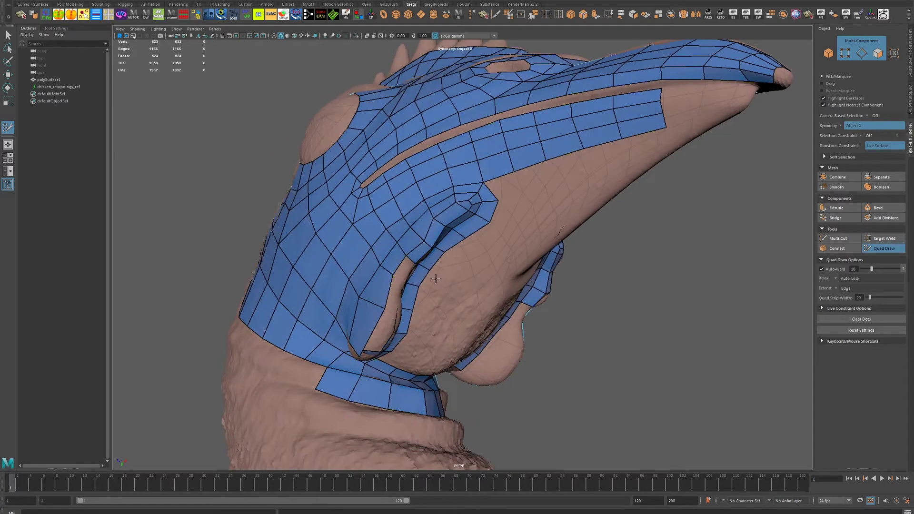
key(ctrl+z)
mouse_move(395, 296)
alt+mouse_down()
mouse_move(342, 264)
mouse_move(390, 271)
mouse_move(350, 293)
alt+mouse_up()
Step: Fill the holes at the strip tops and add quads down the left strip to the wattle base
shift+click(391, 271)
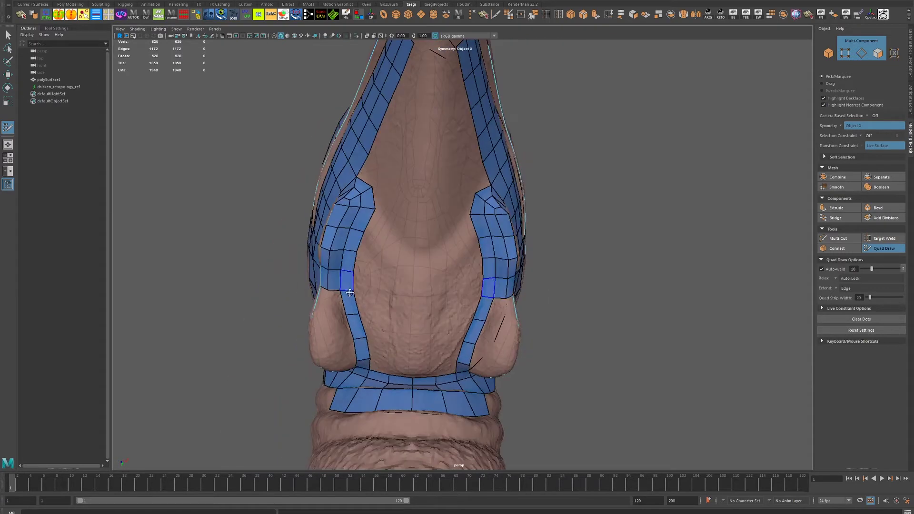
shift+click(335, 304)
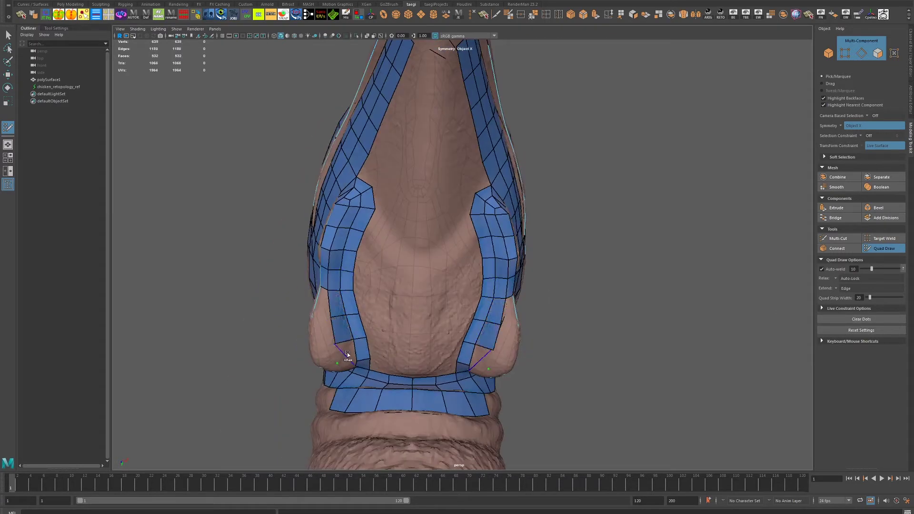
shift+click(347, 352)
mouse_move(346, 352)
alt+mouse_down()
mouse_move(364, 265)
mouse_move(683, 418)
mouse_move(326, 358)
mouse_move(350, 259)
mouse_move(323, 343)
mouse_move(293, 333)
mouse_move(290, 268)
mouse_move(307, 304)
alt+mouse_up()
shift+click(350, 259)
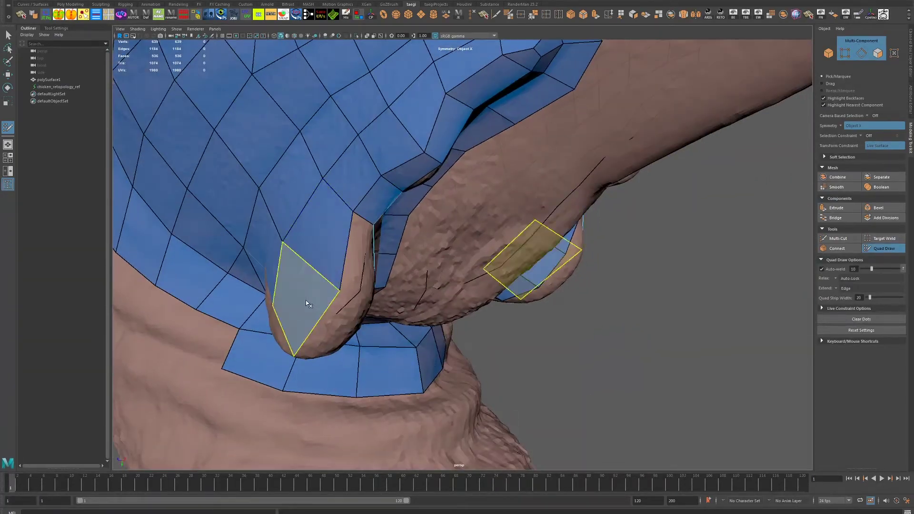
ctrl+shift+click(307, 304)
mouse_move(314, 257)
alt+mouse_down()
mouse_move(298, 189)
mouse_move(271, 278)
alt+mouse_up()
key(ctrl+z)
alt+drag(305, 289, 355, 249)
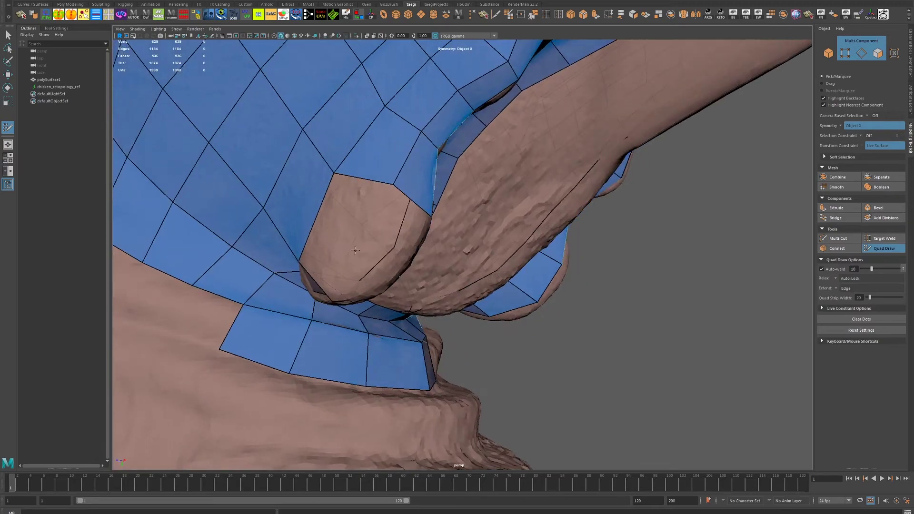
mouse_move(359, 213)
alt+mouse_down()
mouse_move(508, 275)
mouse_move(418, 207)
alt+mouse_up()
alt+drag(453, 230, 517, 244)
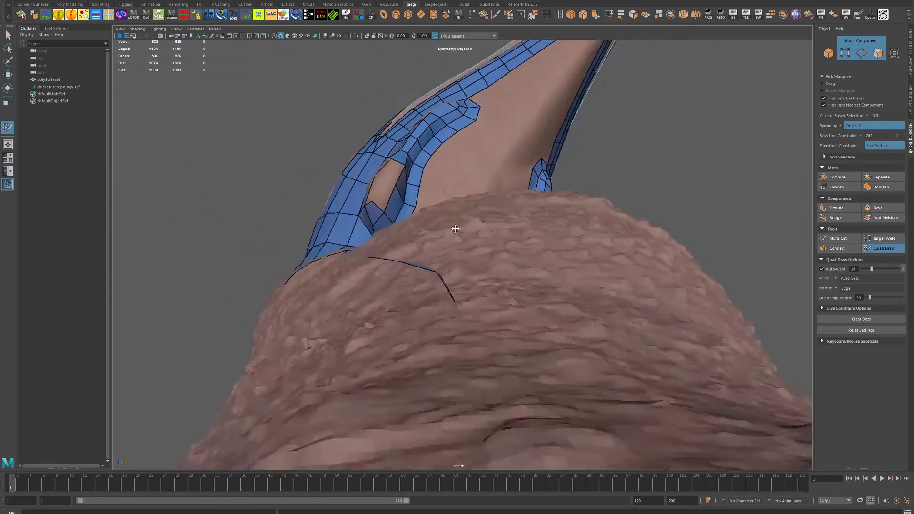
alt+drag(457, 169, 390, 212)
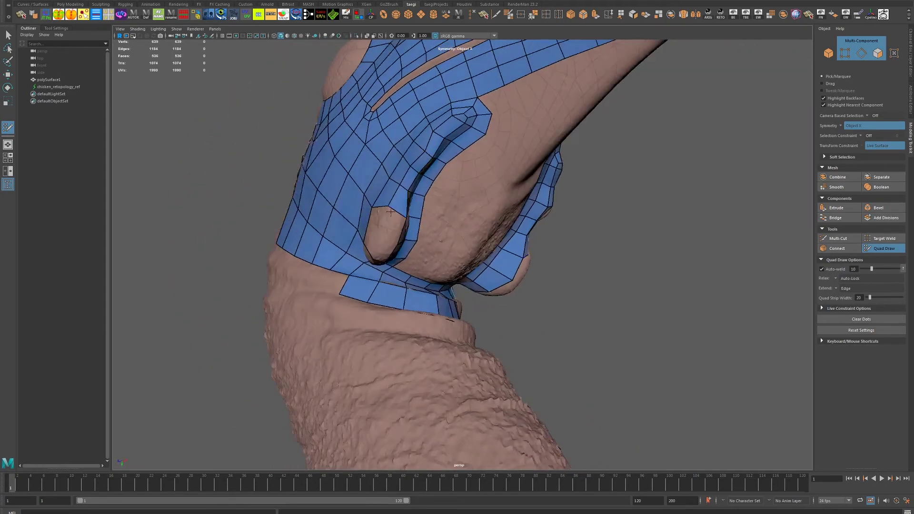
mouse_move(443, 223)
alt+mouse_down()
mouse_move(385, 235)
mouse_move(397, 214)
alt+mouse_up()
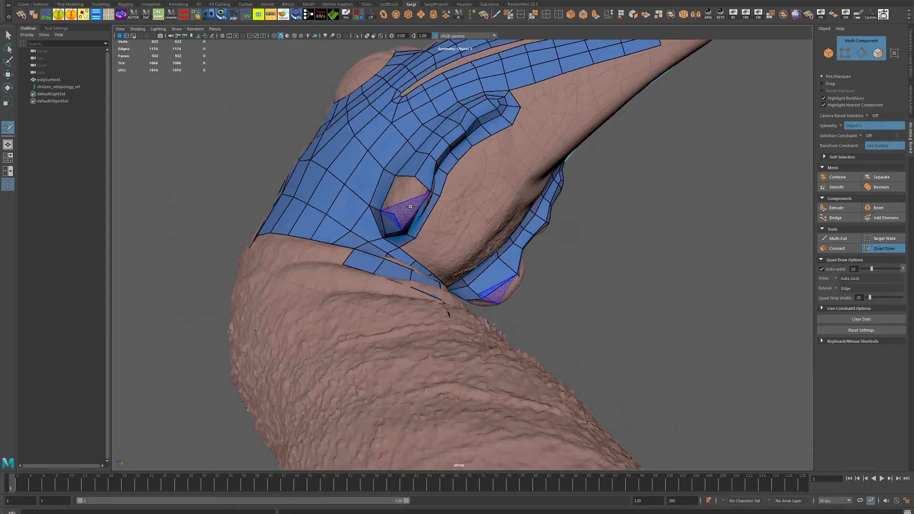
mouse_move(457, 227)
alt+mouse_down()
mouse_move(457, 206)
mouse_move(386, 183)
mouse_move(452, 231)
mouse_move(422, 273)
mouse_move(471, 300)
mouse_move(468, 286)
mouse_move(468, 310)
mouse_move(413, 298)
mouse_move(444, 287)
mouse_move(449, 302)
mouse_move(434, 256)
mouse_move(426, 266)
mouse_move(446, 292)
mouse_move(441, 253)
alt+mouse_up()
Step: Shift the neck strip vertices symmetrically and fill between the strips, undoing unwanted wedge faces
mouse_move(444, 146)
shift+mouse_down()
mouse_move(478, 234)
mouse_move(501, 228)
shift+mouse_up()
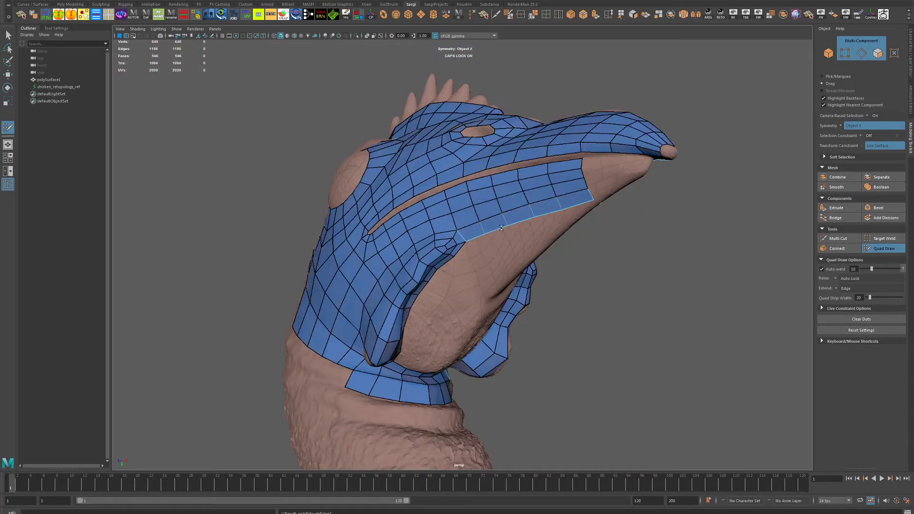
alt+drag(551, 256, 486, 257)
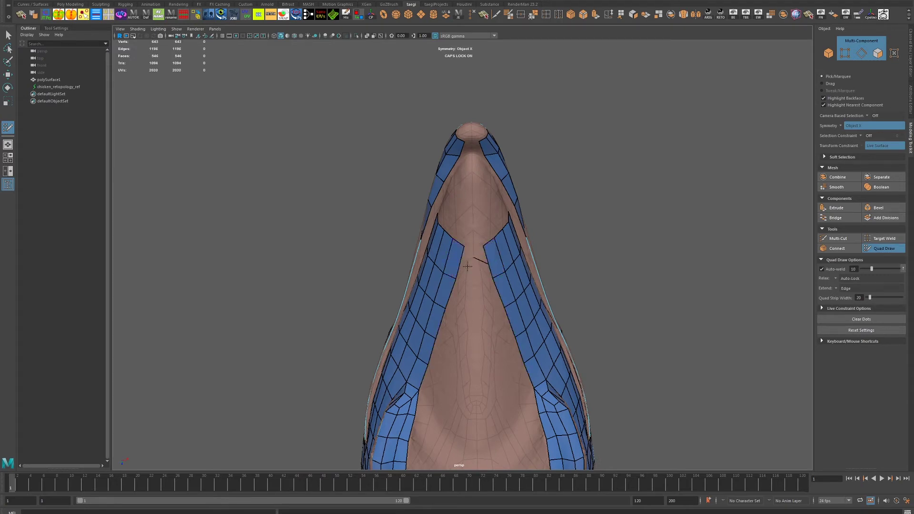
mouse_move(464, 262)
alt+mouse_down()
mouse_move(540, 272)
mouse_move(501, 280)
mouse_move(407, 227)
alt+mouse_up()
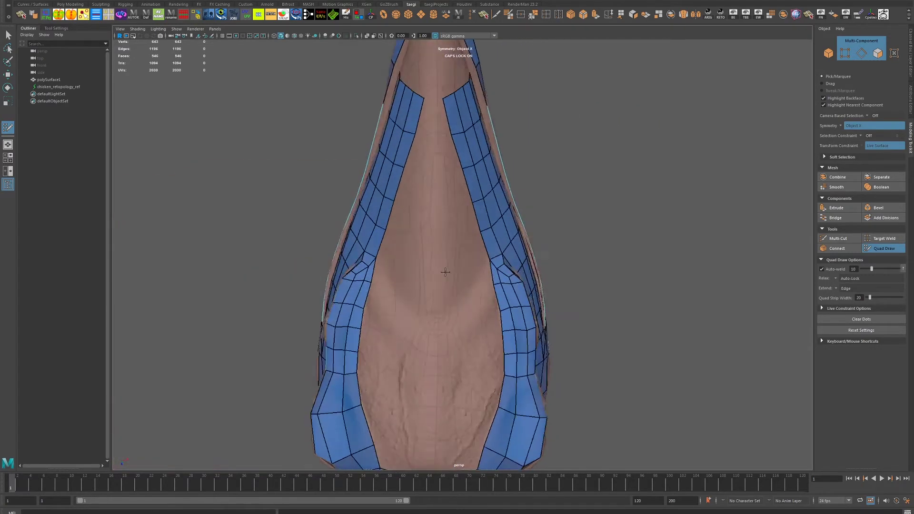
click(406, 254)
shift+click(399, 238)
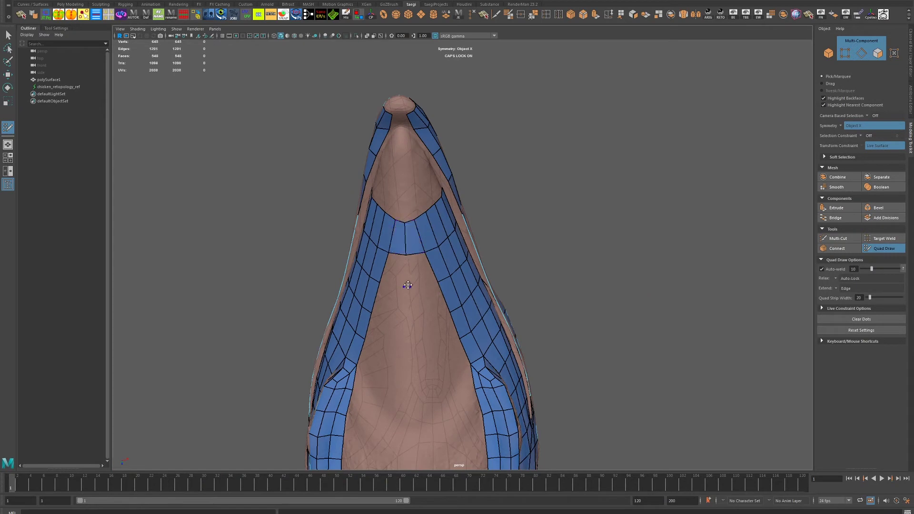
alt+drag(442, 319, 408, 295)
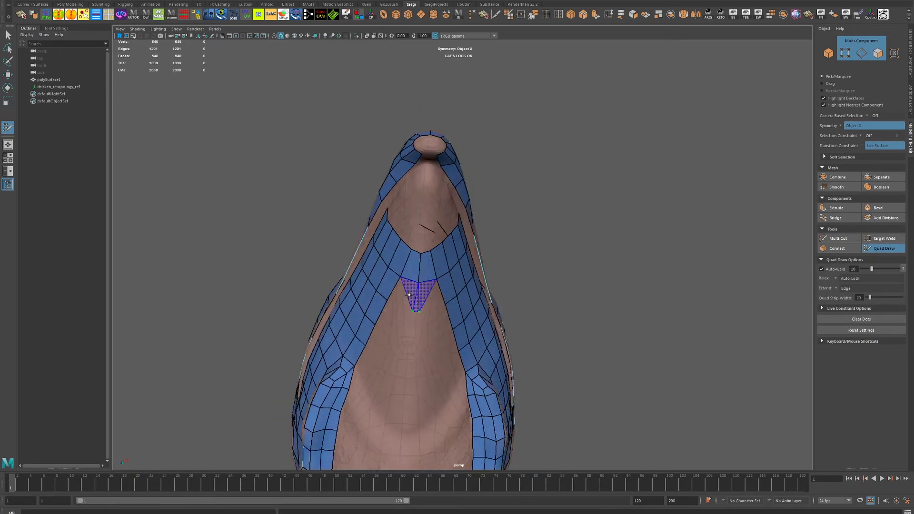
key(ctrl+z)
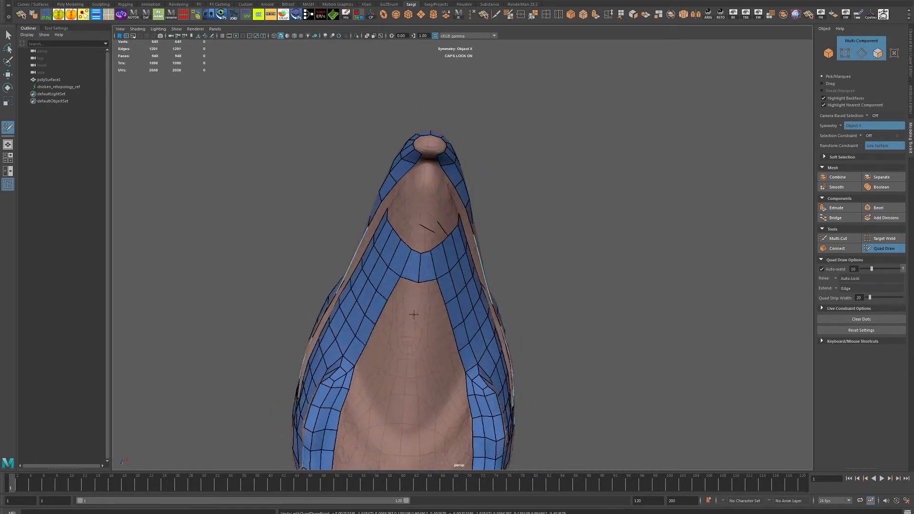
Step: Fill a row of quads below the neck strip toward the front of the throat
click(417, 310)
shift+click(417, 337)
alt+drag(417, 337, 410, 355)
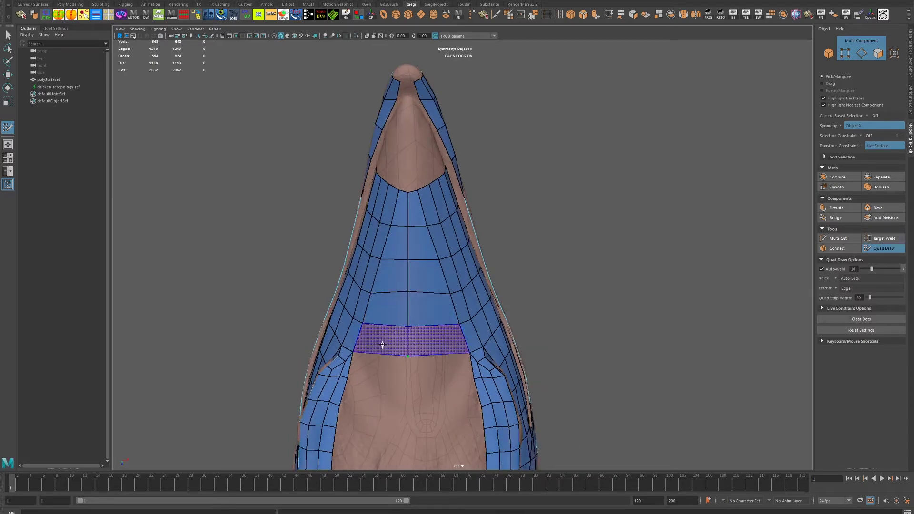
shift+click(409, 355)
mouse_move(410, 355)
alt+mouse_down()
mouse_move(462, 343)
mouse_move(527, 218)
alt+mouse_up()
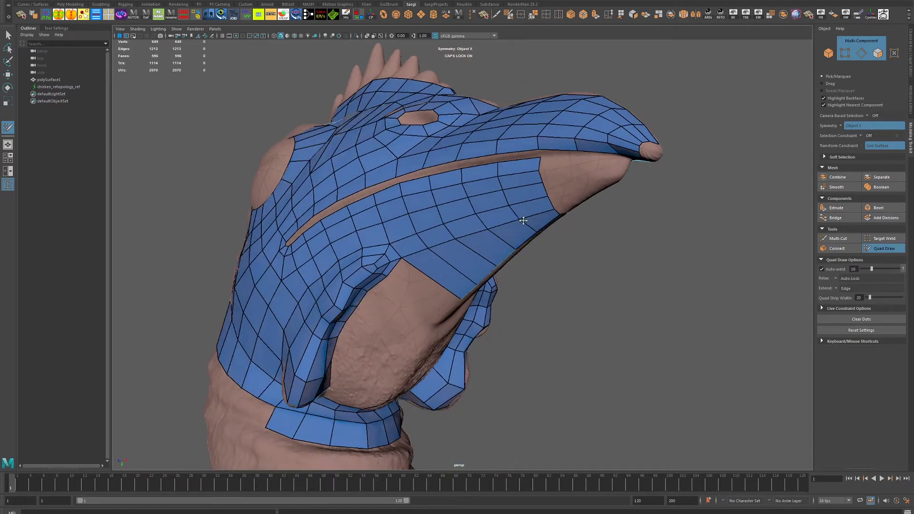
Step: Replace the centre faces across the beak with a new band of faces
scroll(495, 248, up, 3)
mouse_move(496, 248)
alt+mouse_down()
mouse_move(571, 271)
mouse_move(518, 256)
alt+mouse_up()
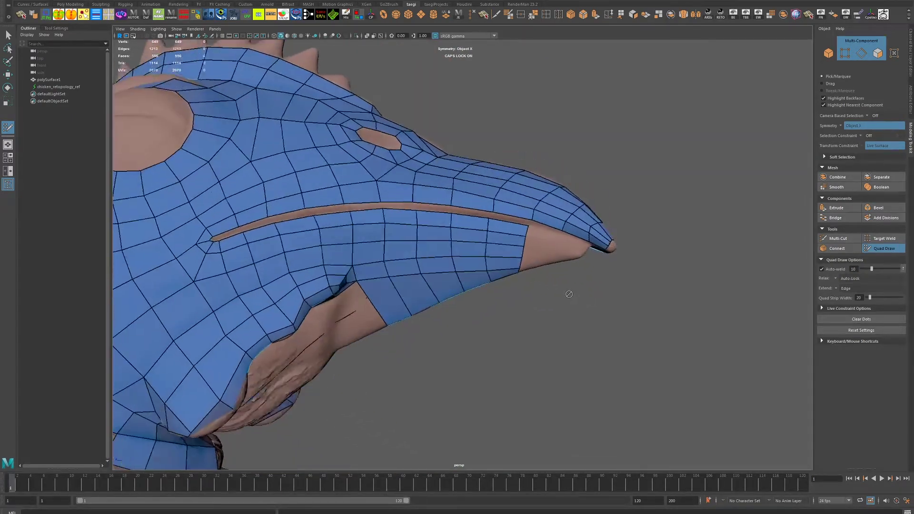
mouse_move(473, 298)
alt+mouse_down()
mouse_move(437, 263)
mouse_move(488, 258)
mouse_move(465, 294)
mouse_move(459, 287)
alt+mouse_up()
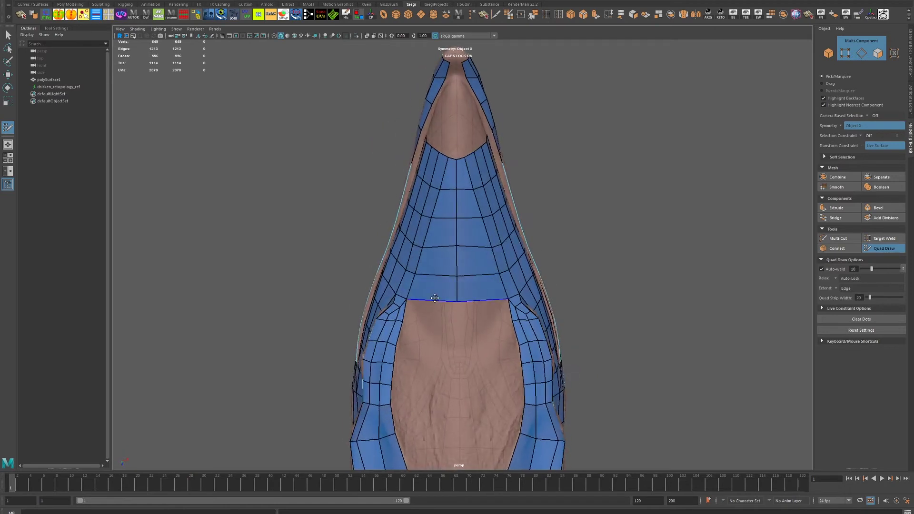
ctrl+shift+click(459, 288)
ctrl+shift+click(444, 262)
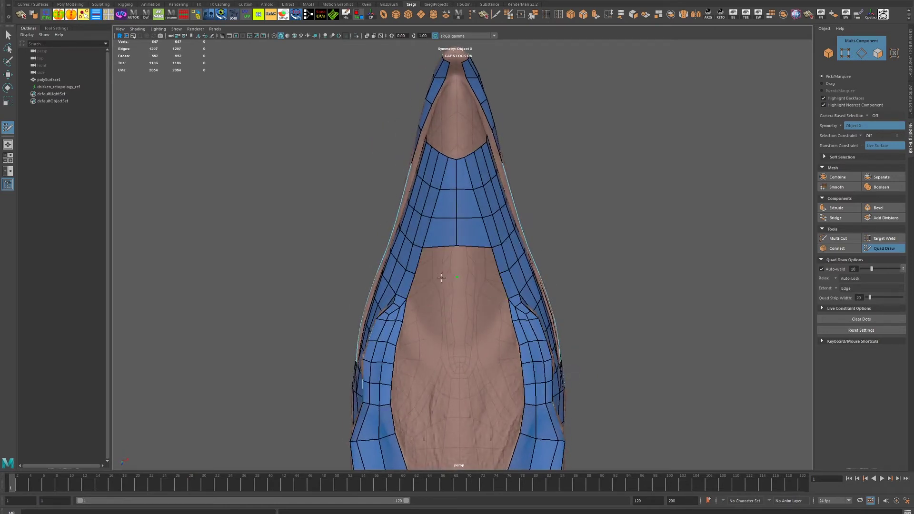
shift+click(485, 305)
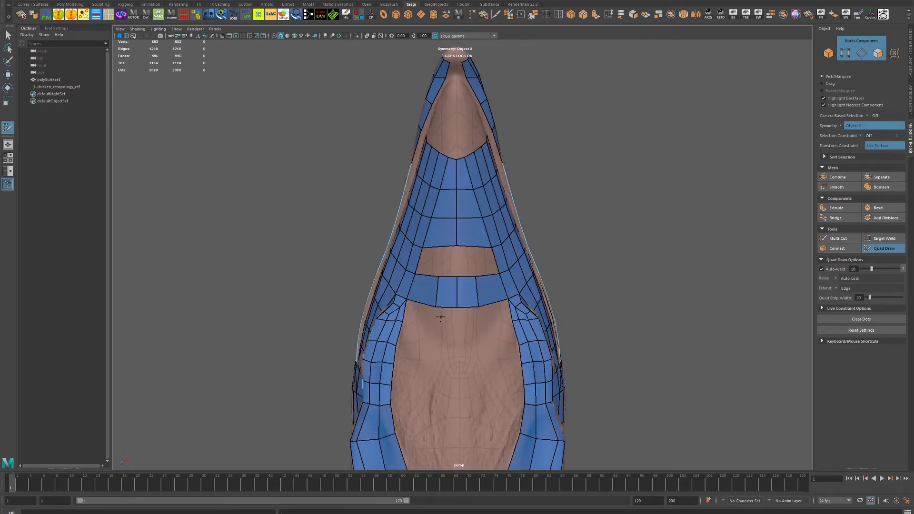
mouse_move(486, 305)
alt+mouse_down()
mouse_move(449, 318)
mouse_move(428, 290)
mouse_move(455, 288)
mouse_move(450, 266)
alt+mouse_up()
Step: Add more quads under the beak, filling a new strip between the placed points
shift+click(429, 289)
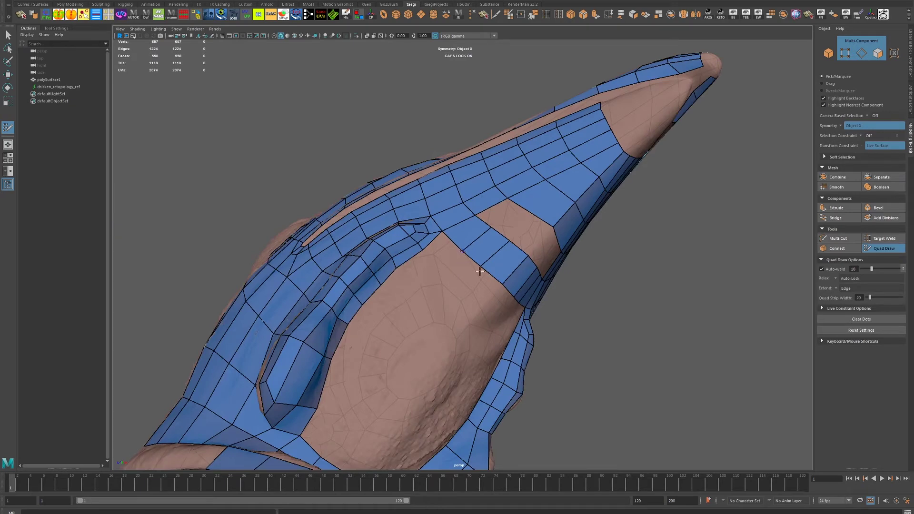
shift+click(474, 295)
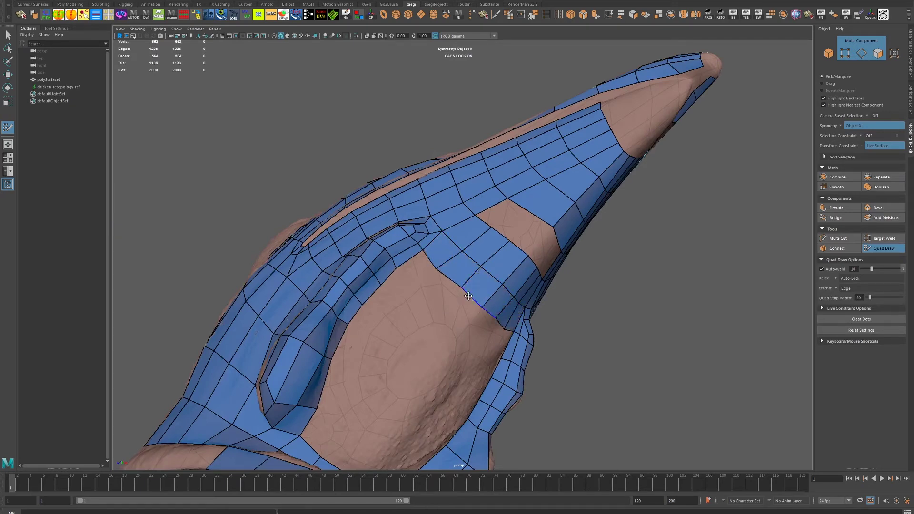
mouse_move(490, 311)
alt+mouse_down()
mouse_move(483, 322)
mouse_move(440, 333)
alt+mouse_up()
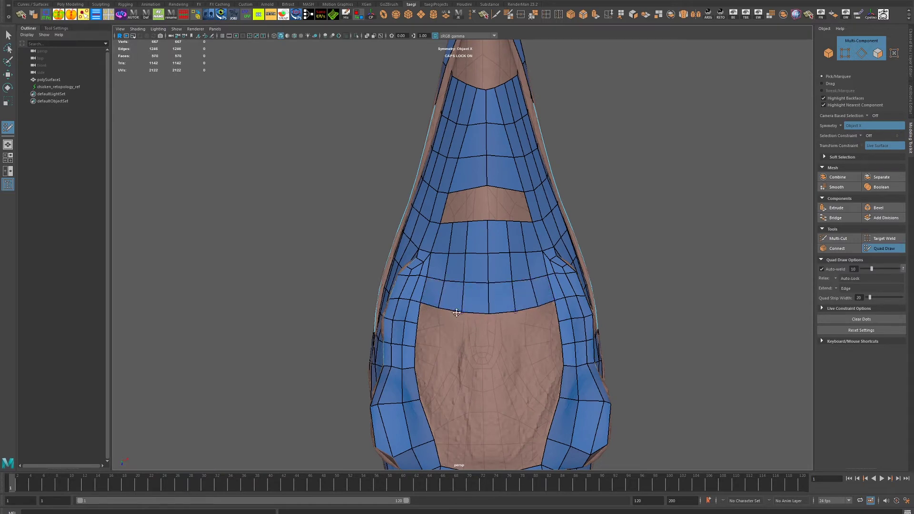
mouse_move(488, 310)
alt+mouse_down()
mouse_move(440, 259)
mouse_move(428, 346)
mouse_move(436, 299)
alt+mouse_up()
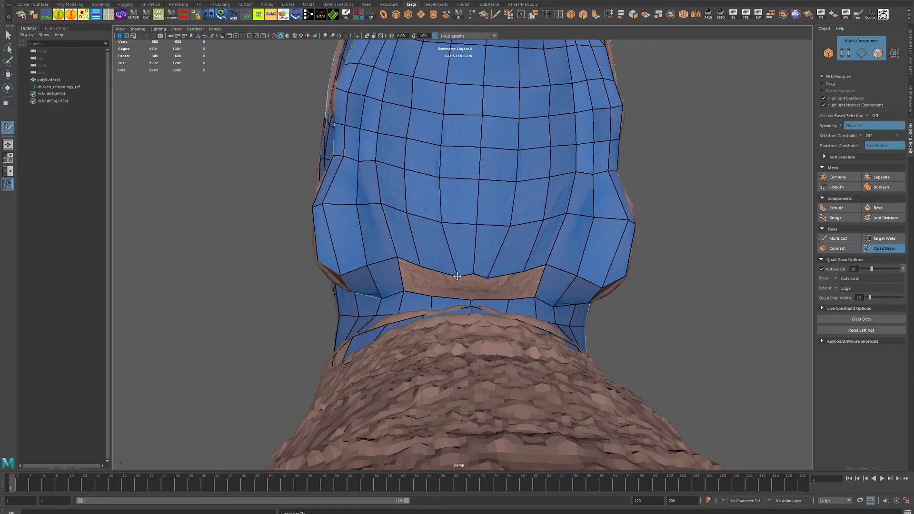
Step: Delete the lower neck's central row, relax the bordering quads, and refill the patch to 612 faces
mouse_move(435, 261)
ctrl+shift+mouse_down()
mouse_move(422, 271)
mouse_move(510, 205)
ctrl+shift+mouse_up()
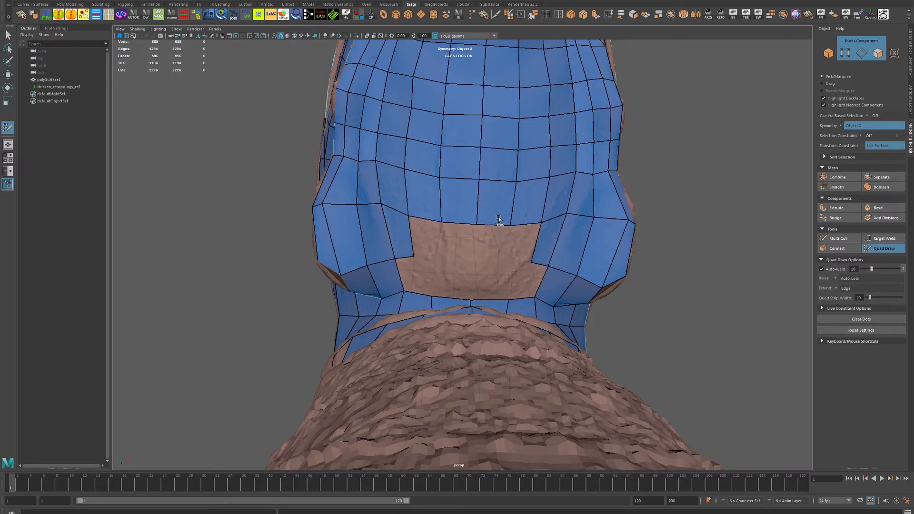
scroll(510, 205, down, 3)
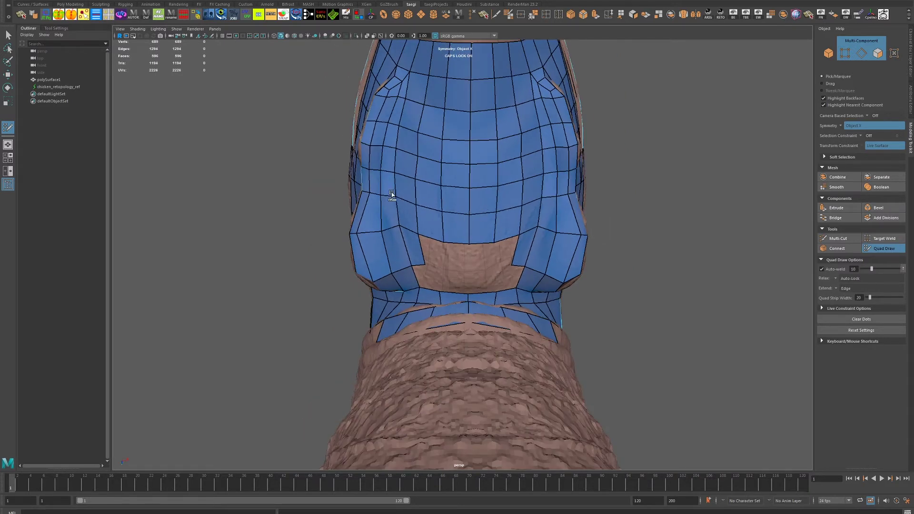
shift+drag(490, 101, 485, 180)
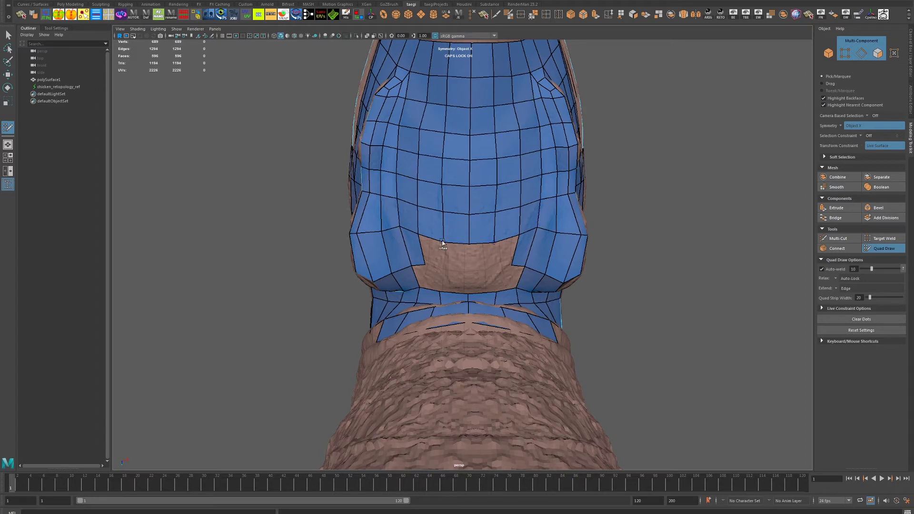
shift+drag(442, 243, 527, 205)
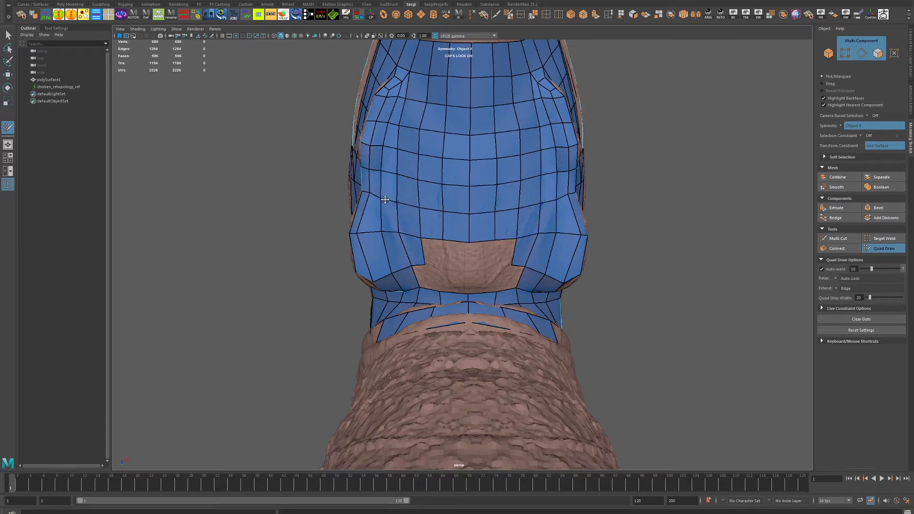
shift+click(442, 265)
scroll(428, 285, up, 3)
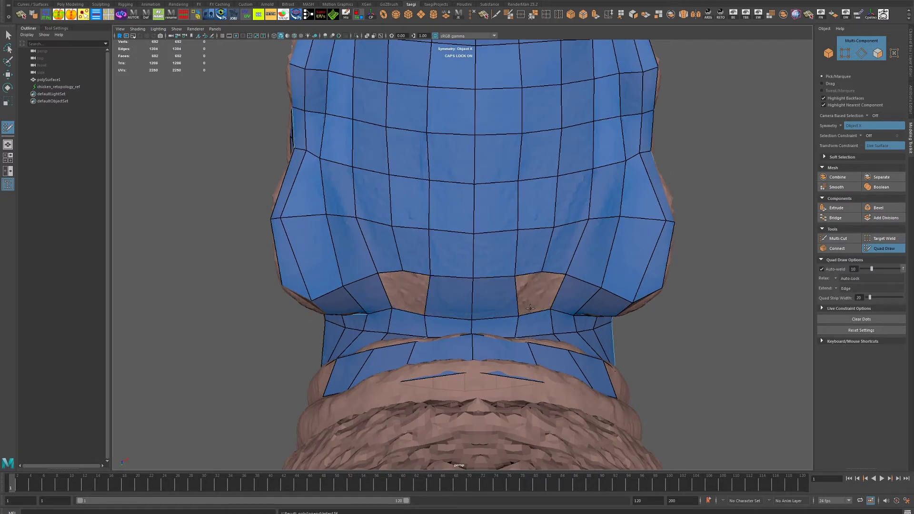
scroll(529, 308, down, 5)
mouse_move(530, 309)
alt+mouse_down()
mouse_move(459, 257)
mouse_move(424, 308)
mouse_move(443, 318)
alt+mouse_up()
scroll(458, 258, up, 5)
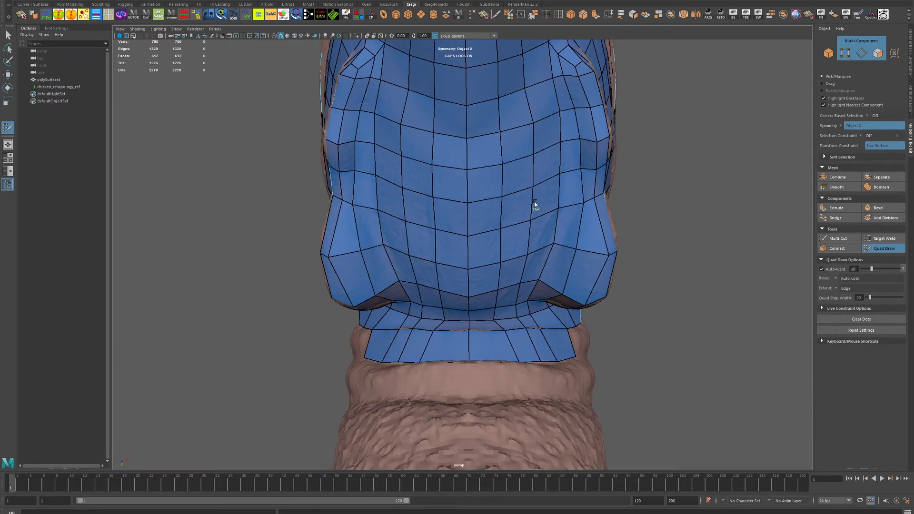
Step: Relax the lower neck quad strip and cheek vertices, then orbit around the head to check
mouse_move(451, 342)
alt+mouse_down()
mouse_move(449, 373)
mouse_move(445, 351)
mouse_move(467, 333)
mouse_move(470, 362)
mouse_move(442, 337)
mouse_move(515, 327)
alt+mouse_up()
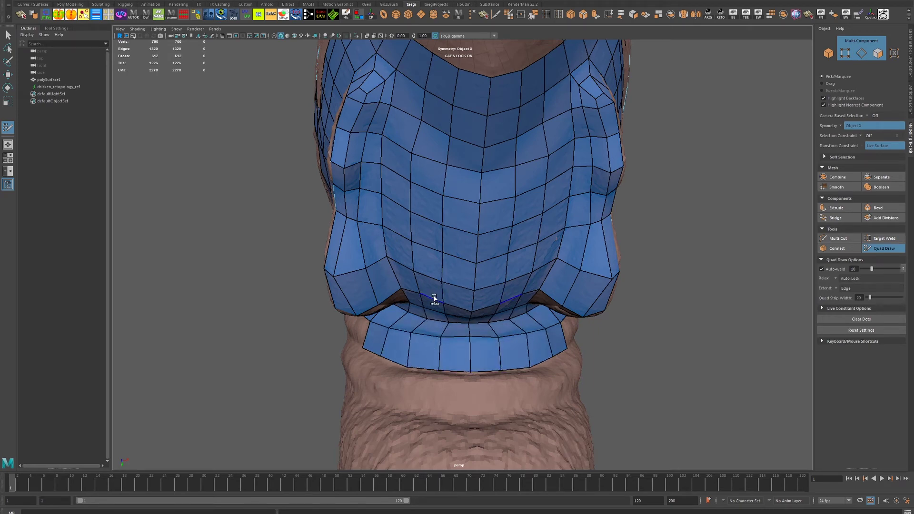
shift+drag(434, 299, 484, 367)
mouse_move(429, 348)
alt+mouse_down()
mouse_move(344, 244)
mouse_move(312, 266)
mouse_move(417, 282)
mouse_move(395, 298)
alt+mouse_up()
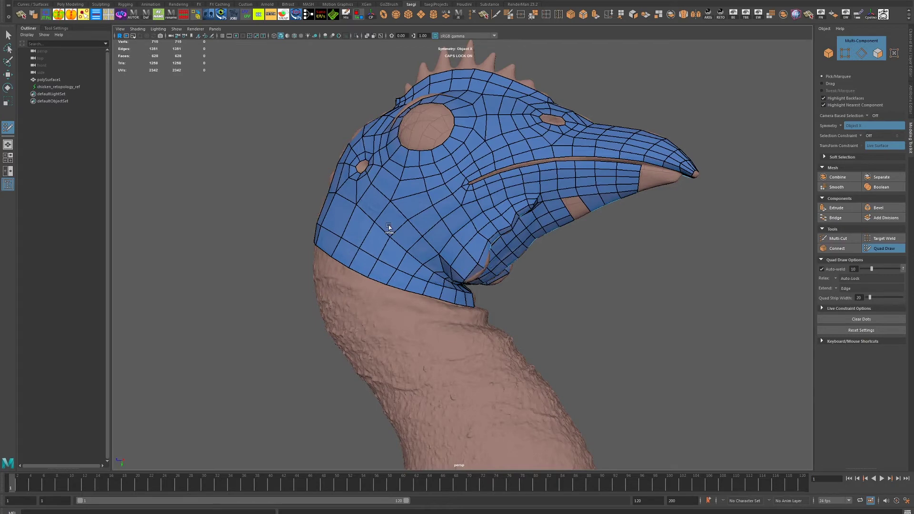
alt+drag(388, 225, 534, 364)
alt+drag(448, 246, 407, 246)
alt+drag(483, 275, 408, 257)
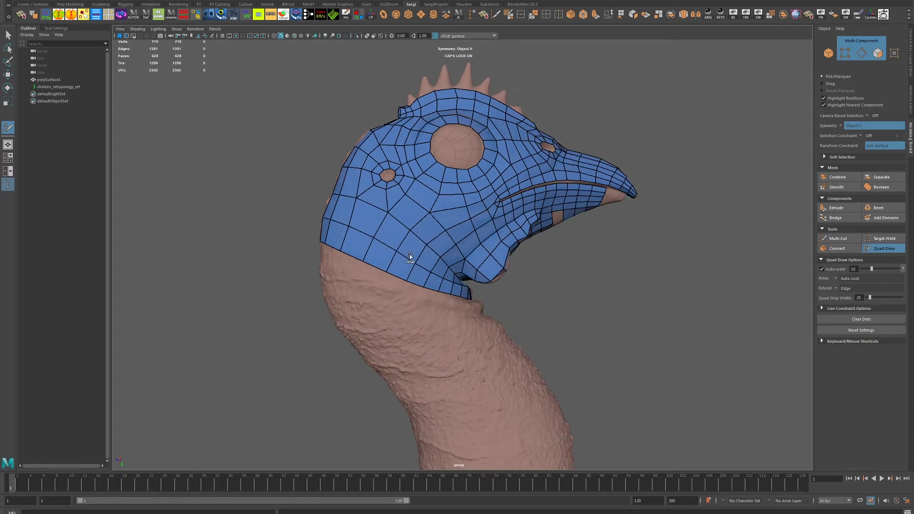
alt+drag(475, 281, 443, 267)
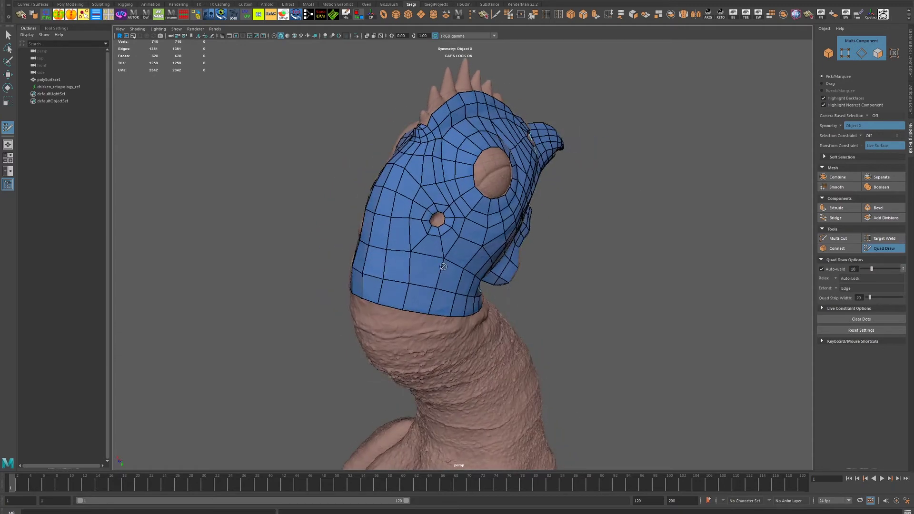
alt+drag(377, 277, 475, 256)
mouse_move(530, 252)
alt+mouse_down()
mouse_move(576, 308)
mouse_move(381, 276)
mouse_move(343, 291)
mouse_move(471, 291)
mouse_move(551, 279)
mouse_move(394, 255)
alt+mouse_up()
Step: Extrude the neck border one row further down and adjust the new row
scroll(393, 255, up, 3)
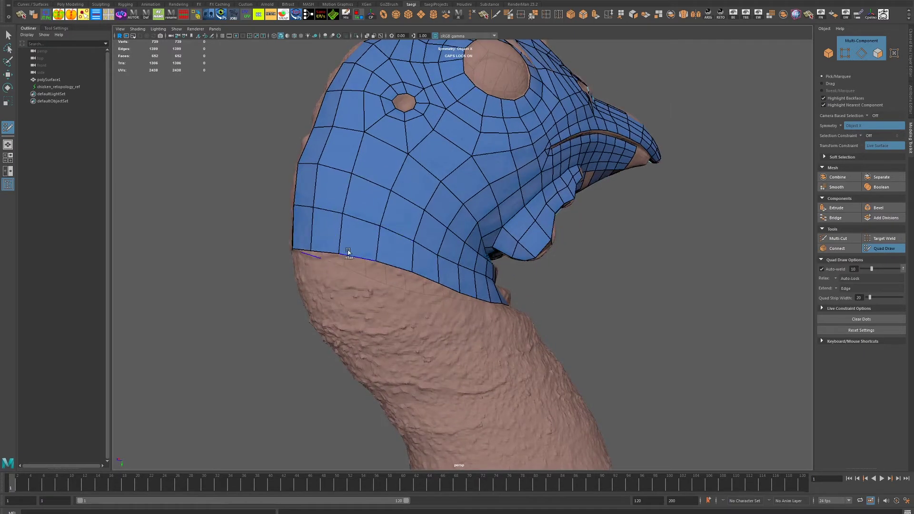
mouse_move(338, 253)
alt+mouse_down()
mouse_move(442, 300)
mouse_move(421, 305)
alt+mouse_up()
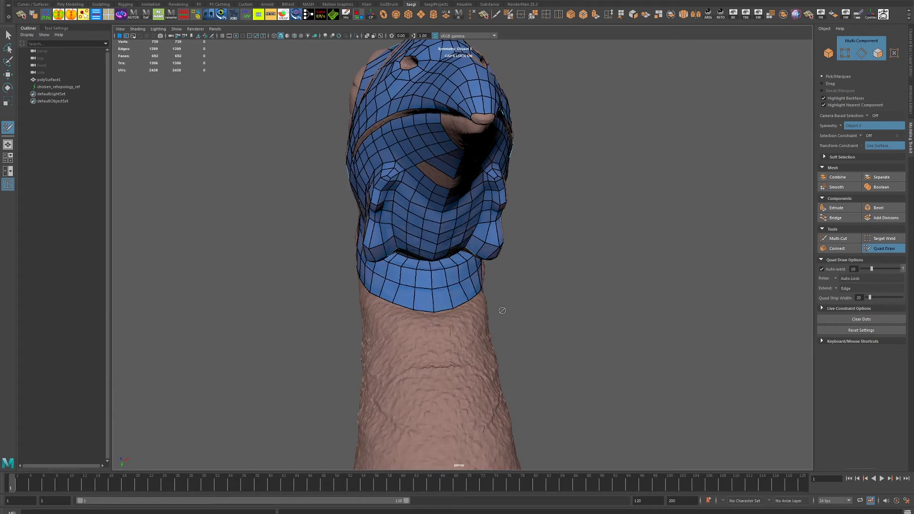
alt+drag(502, 310, 397, 275)
mouse_move(423, 307)
alt+mouse_down()
mouse_move(409, 279)
mouse_move(421, 290)
mouse_move(401, 294)
alt+mouse_up()
alt+right_drag(403, 289, 372, 320)
alt+drag(371, 321, 476, 328)
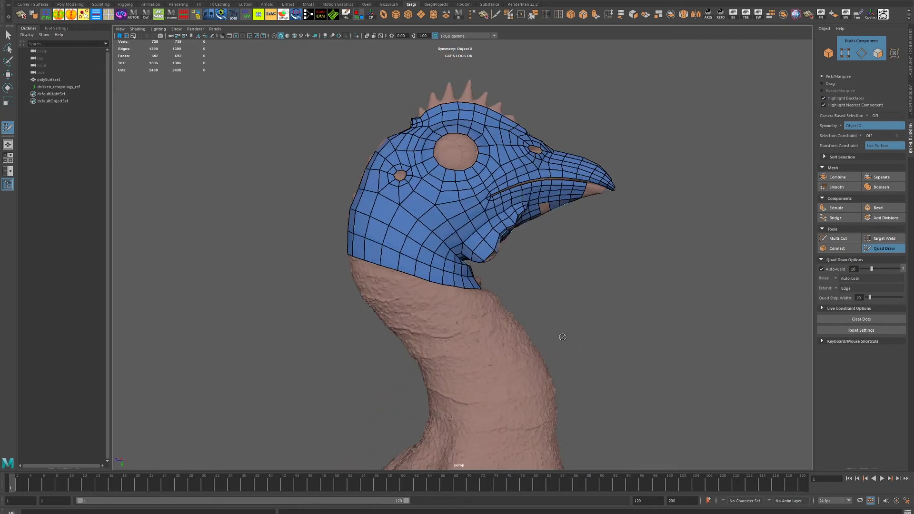
alt+right_drag(476, 329, 429, 267)
mouse_move(395, 214)
mouse_down()
mouse_move(390, 237)
mouse_move(417, 258)
mouse_move(469, 262)
mouse_up()
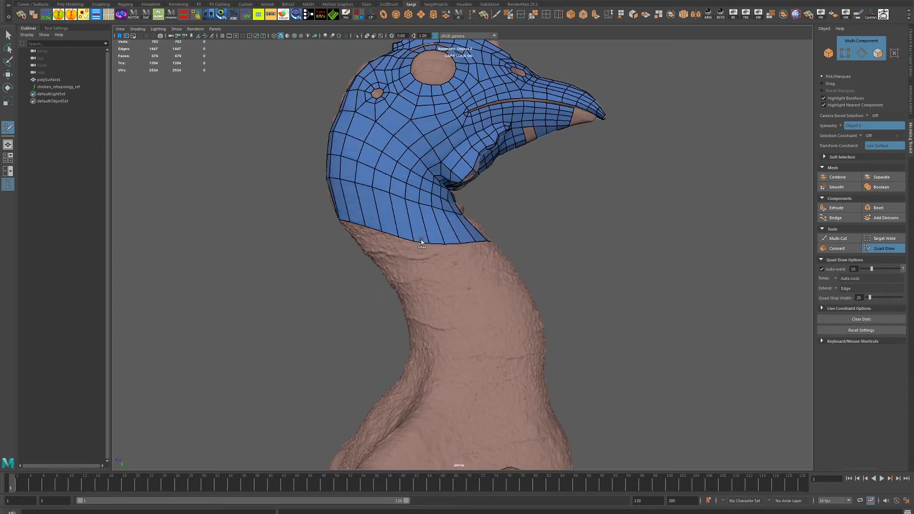
mouse_move(421, 240)
alt+mouse_down()
mouse_move(476, 246)
mouse_move(437, 249)
mouse_move(447, 247)
mouse_move(438, 238)
mouse_move(393, 245)
alt+mouse_up()
shift+click(463, 252)
mouse_move(560, 270)
alt+mouse_down()
mouse_move(584, 286)
mouse_move(593, 277)
alt+mouse_up()
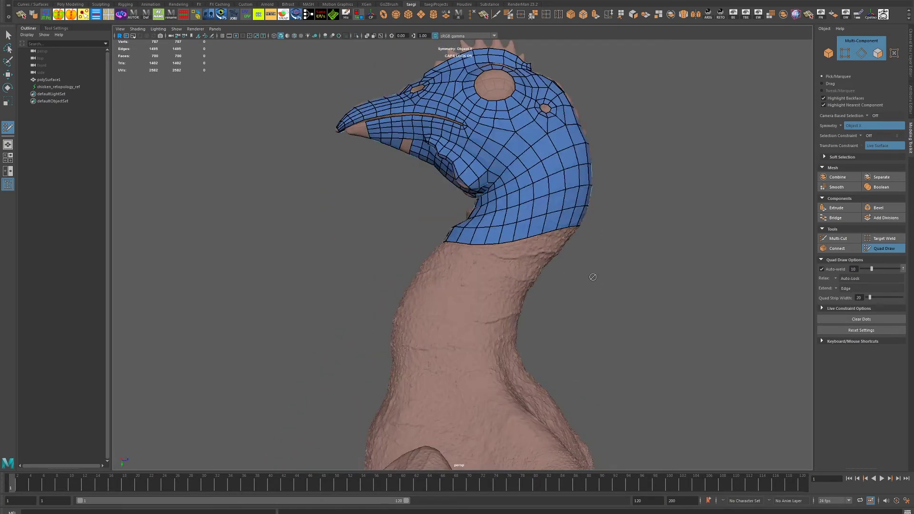
mouse_move(476, 246)
ctrl+mouse_down()
mouse_move(455, 371)
mouse_move(612, 310)
mouse_move(571, 305)
ctrl+mouse_up()
ctrl+click(483, 266)
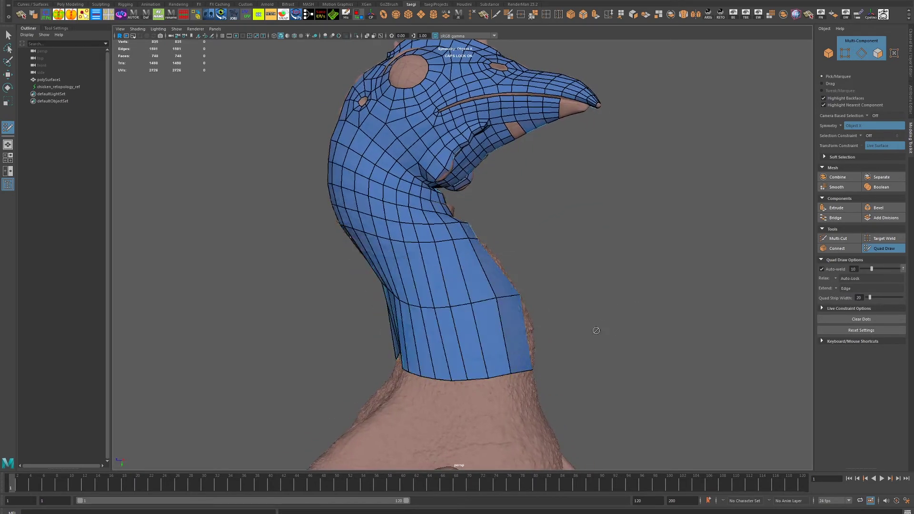
ctrl+click(490, 261)
ctrl+click(504, 284)
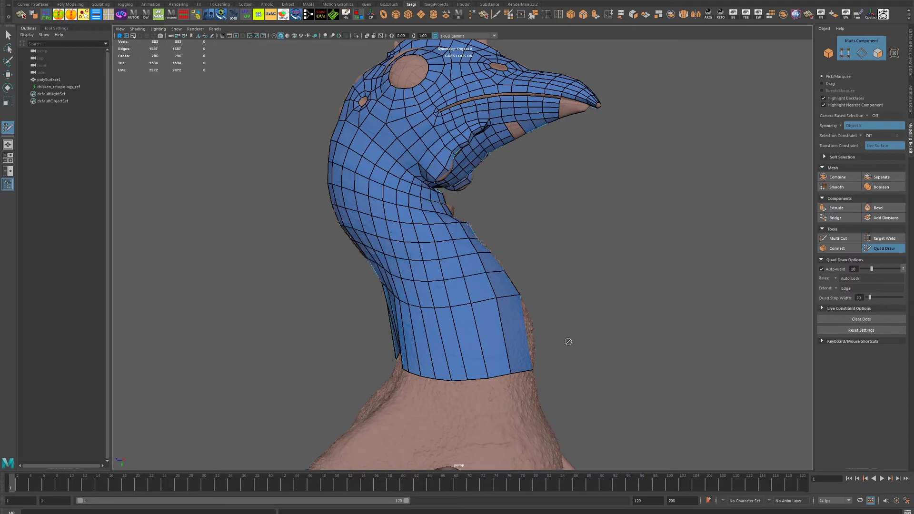
mouse_move(588, 329)
alt+mouse_down()
mouse_move(598, 336)
mouse_move(505, 313)
mouse_move(453, 340)
mouse_move(462, 298)
mouse_move(591, 307)
alt+mouse_up()
ctrl+click(453, 340)
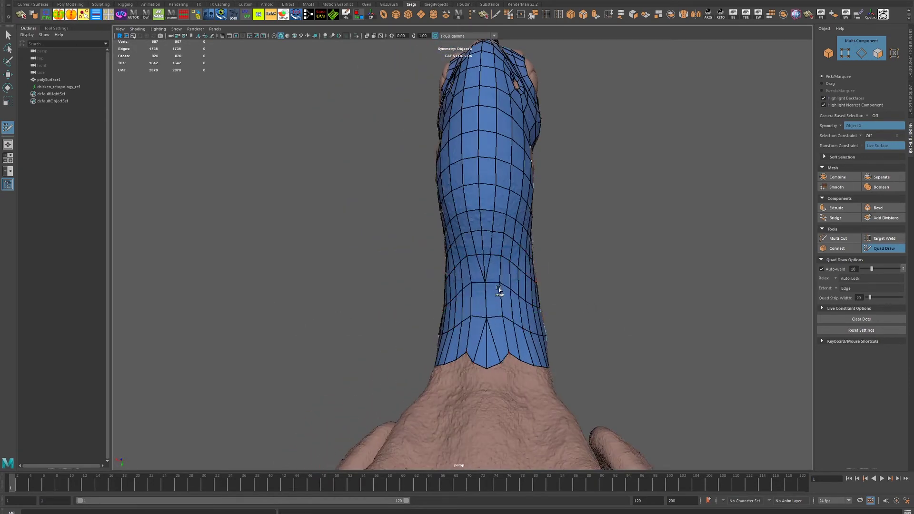
alt+drag(507, 302, 535, 330)
mouse_move(586, 352)
alt+mouse_down()
mouse_move(465, 363)
mouse_move(458, 322)
alt+mouse_up()
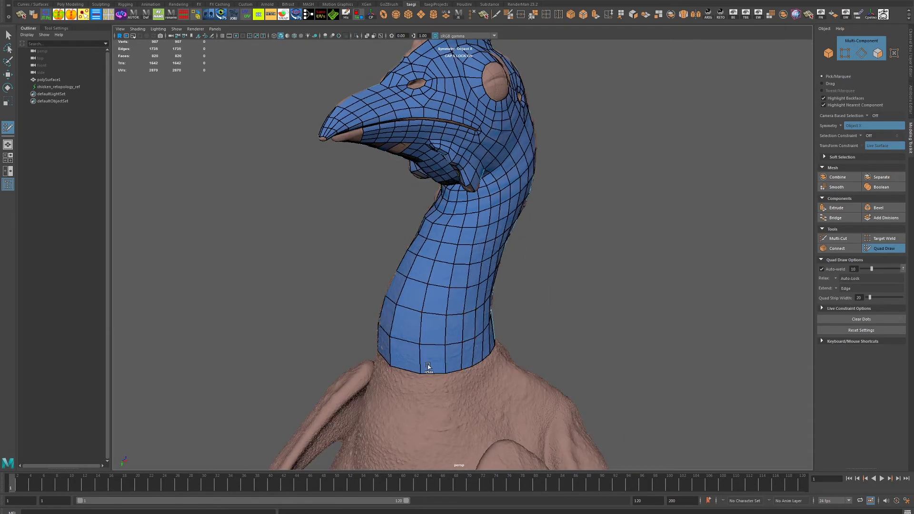
alt+drag(393, 332, 451, 358)
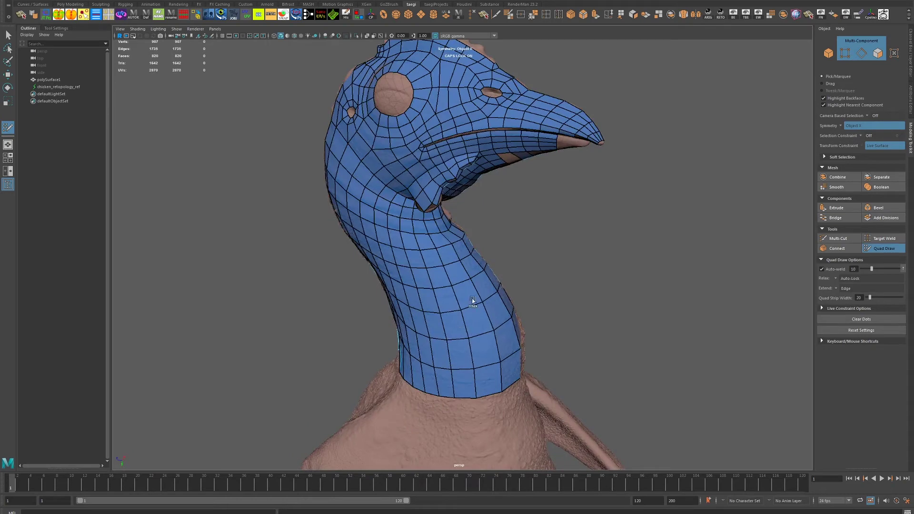
mouse_move(472, 301)
alt+mouse_down()
mouse_move(412, 327)
mouse_move(468, 310)
alt+mouse_up()
mouse_move(467, 310)
alt+right_down()
mouse_move(577, 351)
mouse_move(490, 332)
alt+right_up()
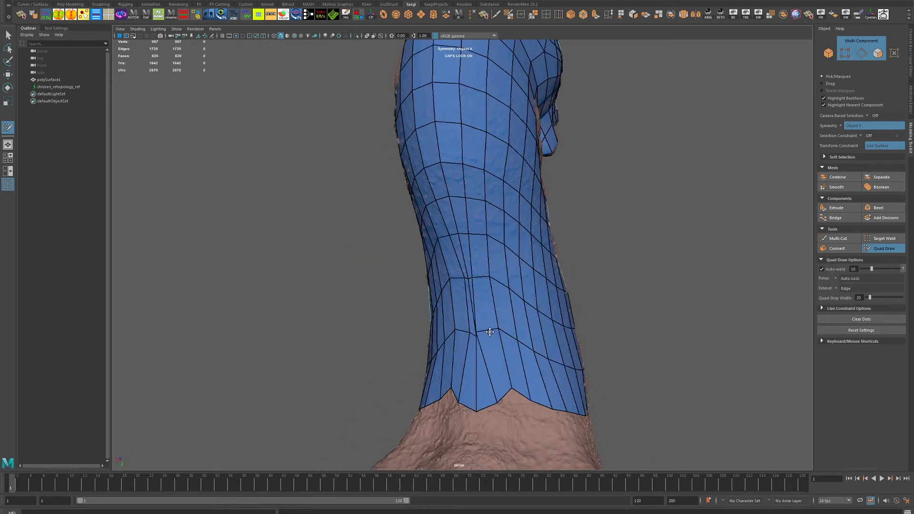
alt+drag(490, 331, 638, 381)
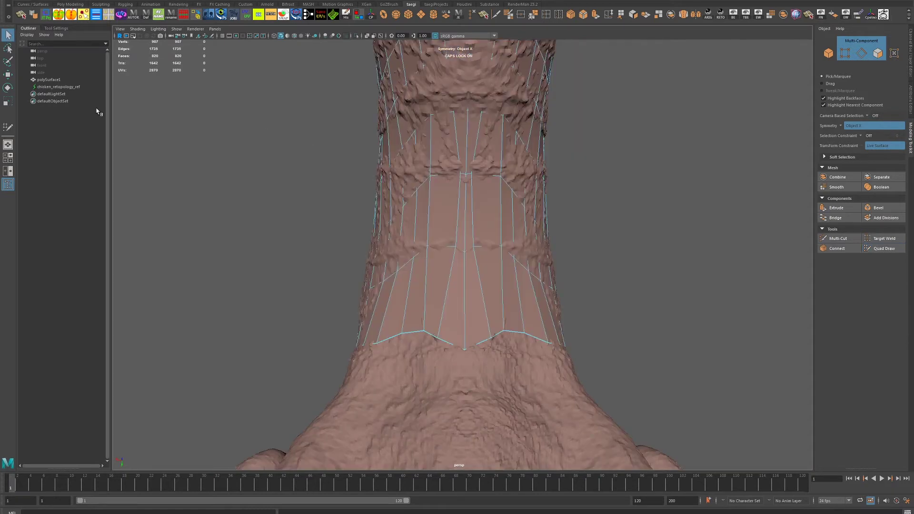
Step: Isolate polySurface1 and slide the two symmetric front neck edges sideways with the Move tool
click(49, 79)
click(357, 36)
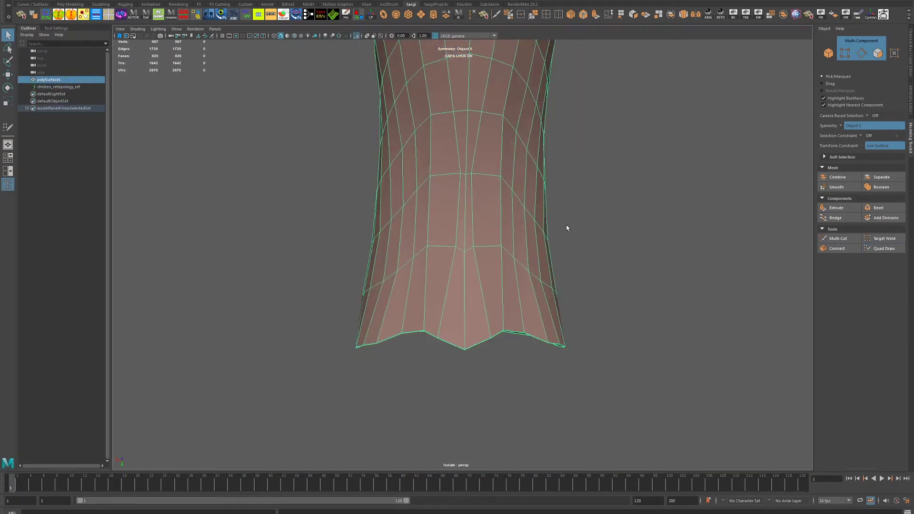
key(F10)
click(469, 209)
key(w)
shift+middle_drag(471, 211, 450, 214)
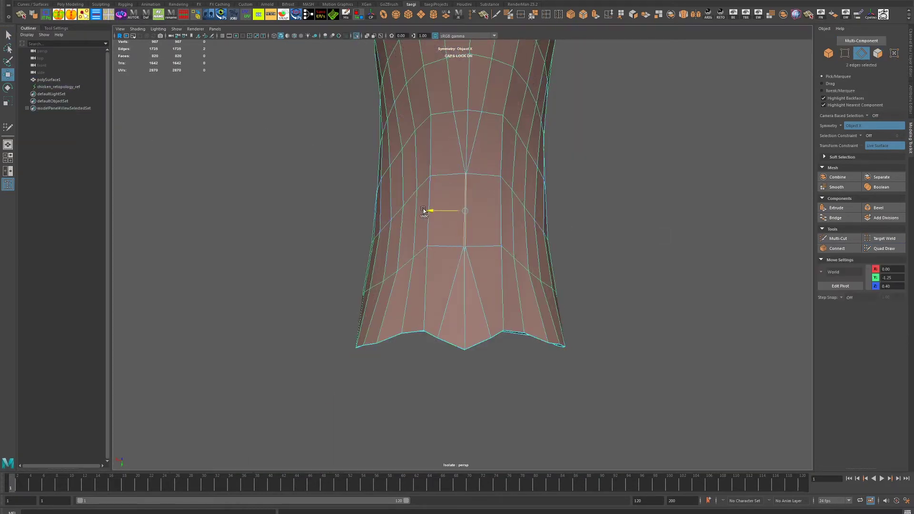
shift+middle_drag(423, 144, 414, 143)
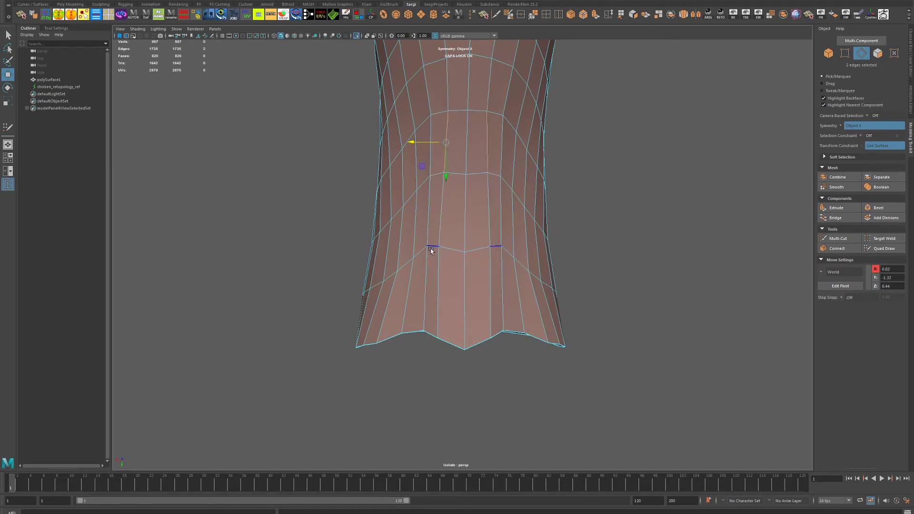
Step: Bring the sculpt back into view and relax the upper neck vertices with Quad Draw
key(F8)
click(358, 38)
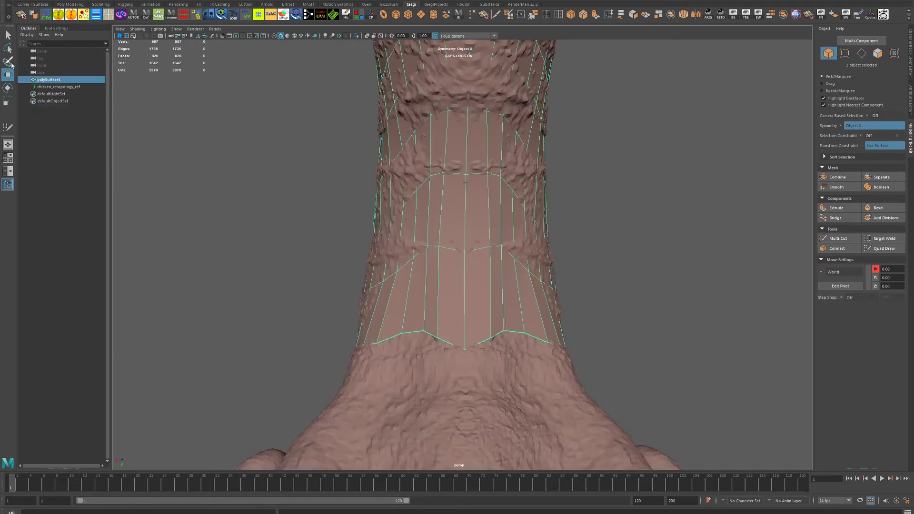
click(883, 249)
mouse_move(494, 249)
shift+mouse_down()
mouse_move(500, 85)
mouse_move(509, 240)
mouse_move(496, 333)
mouse_move(438, 344)
shift+mouse_up()
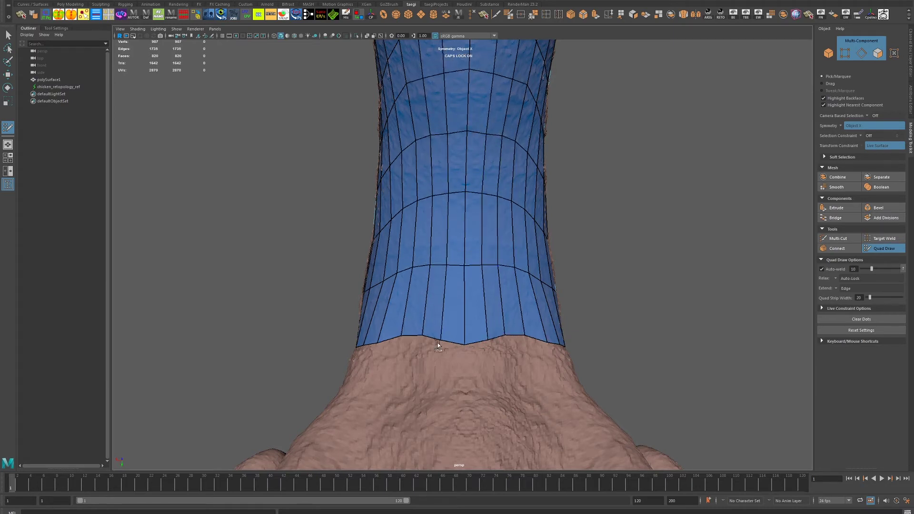
Step: Relax the neck loops upward and even out the edge loops down the neck
mouse_move(398, 268)
shift+mouse_down()
mouse_move(467, 198)
mouse_move(461, 114)
shift+mouse_up()
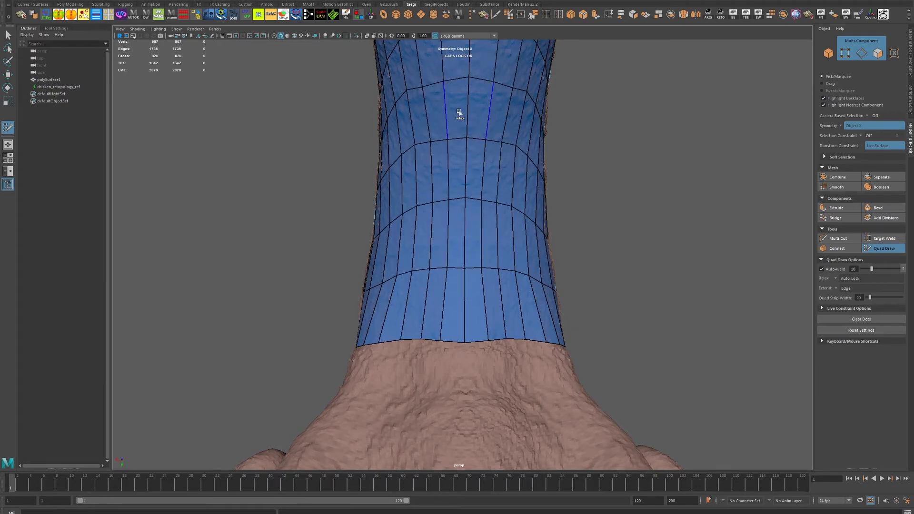
scroll(414, 219, down, 5)
mouse_move(414, 219)
shift+mouse_down()
mouse_move(432, 288)
mouse_move(421, 251)
shift+mouse_up()
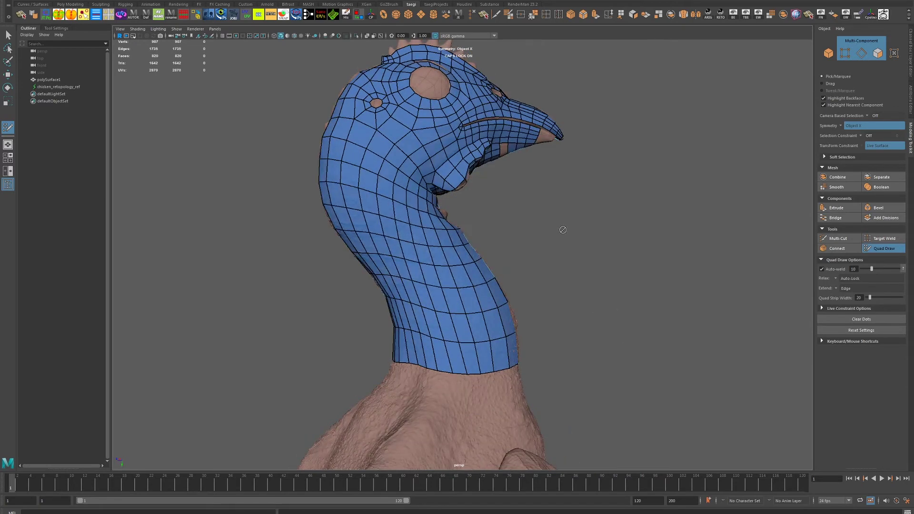
alt+drag(563, 229, 523, 247)
alt+drag(541, 213, 473, 273)
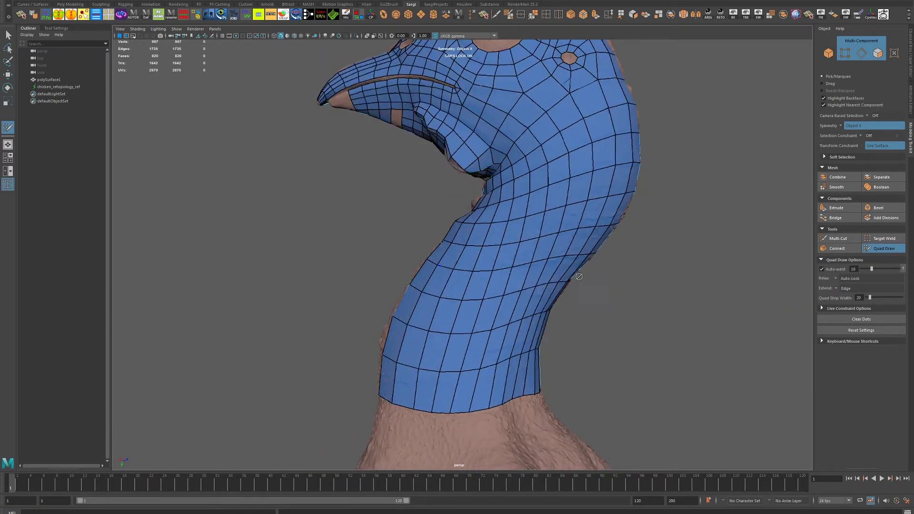
alt+drag(613, 318, 319, 210)
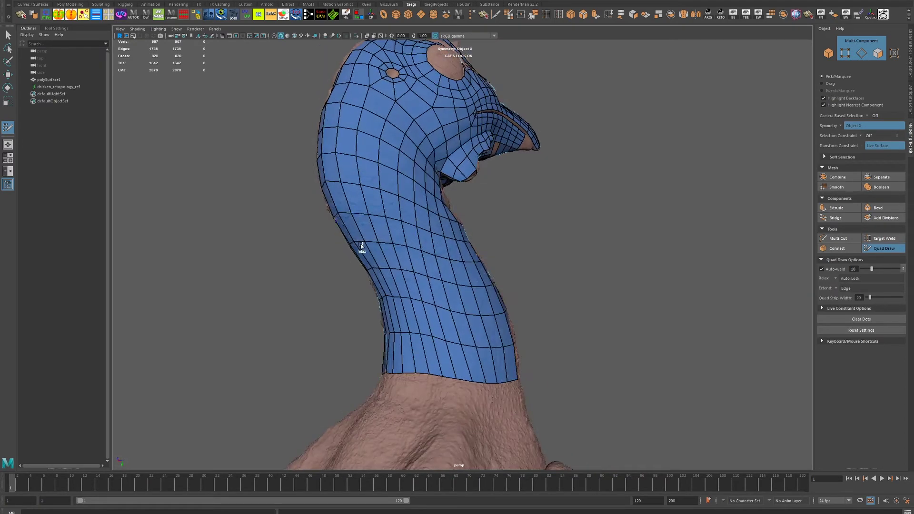
shift+drag(401, 295, 422, 332)
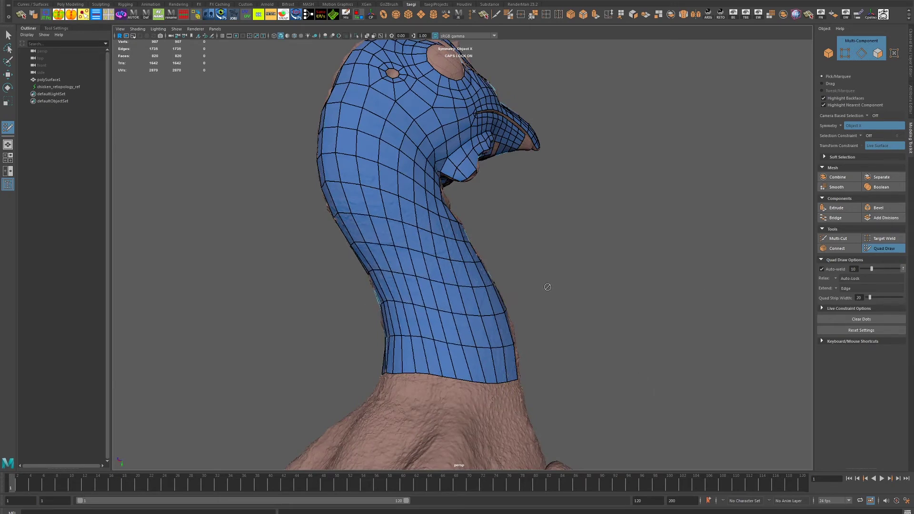
Step: Insert a new edge loop around the throat and inspect it up close
alt+drag(547, 287, 567, 232)
mouse_move(617, 257)
alt+mouse_down()
mouse_move(630, 309)
mouse_move(698, 316)
alt+mouse_up()
scroll(508, 263, up, 5)
mouse_move(507, 263)
alt+mouse_down()
mouse_move(555, 262)
mouse_move(492, 264)
mouse_move(507, 211)
alt+mouse_up()
ctrl+click(492, 264)
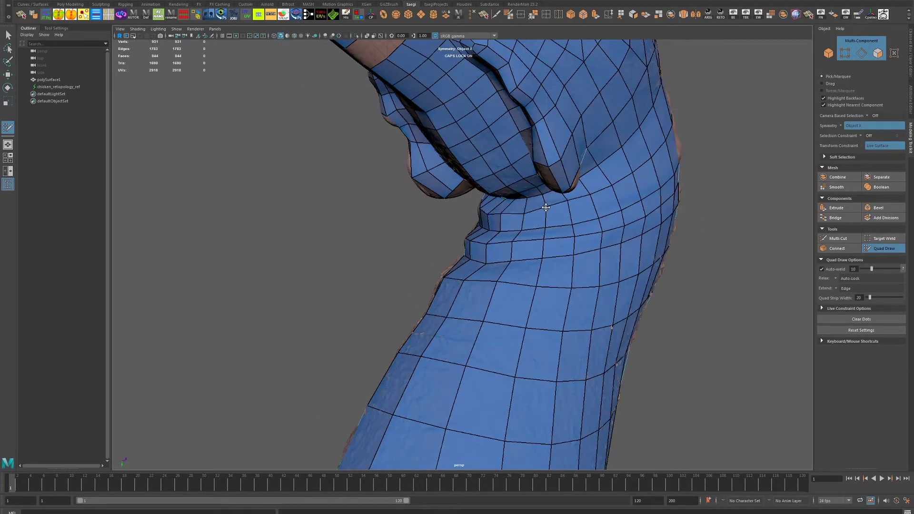
alt+drag(650, 247, 526, 219)
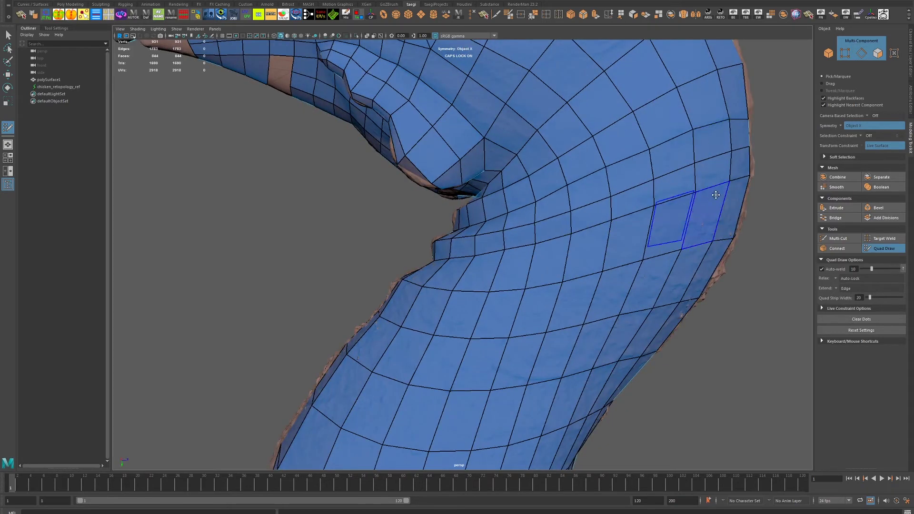
alt+drag(704, 216, 604, 174)
scroll(604, 174, down, 3)
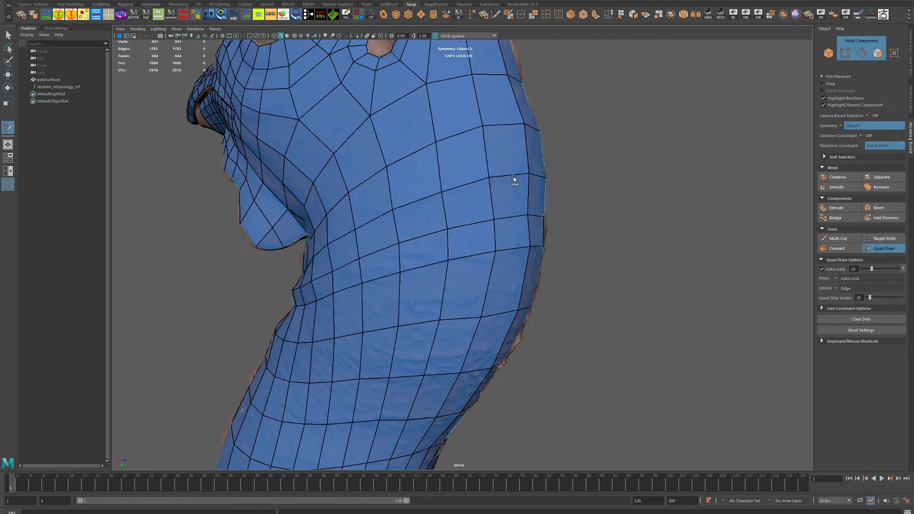
scroll(548, 245, up, 3)
scroll(548, 246, down, 2)
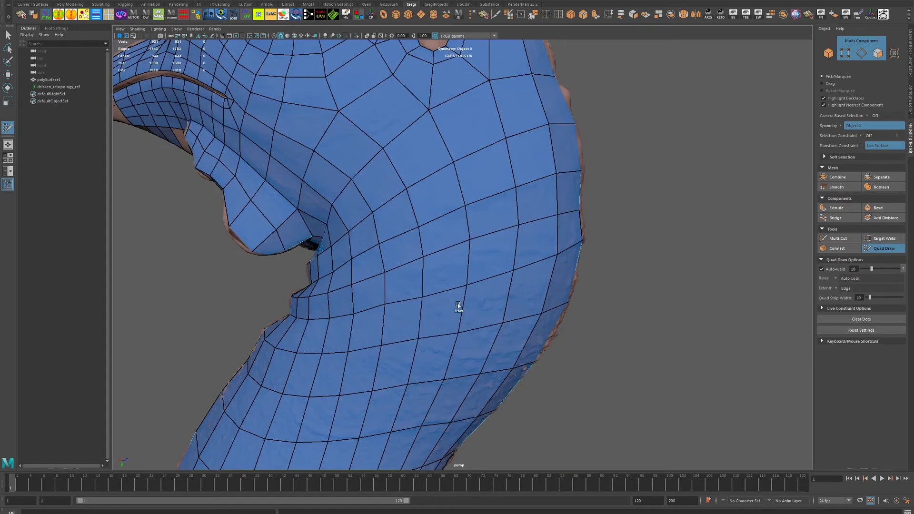
scroll(565, 259, up, 2)
scroll(565, 259, down, 2)
mouse_move(374, 267)
alt+mouse_down()
mouse_move(558, 284)
mouse_move(394, 245)
alt+mouse_up()
scroll(557, 284, up, 2)
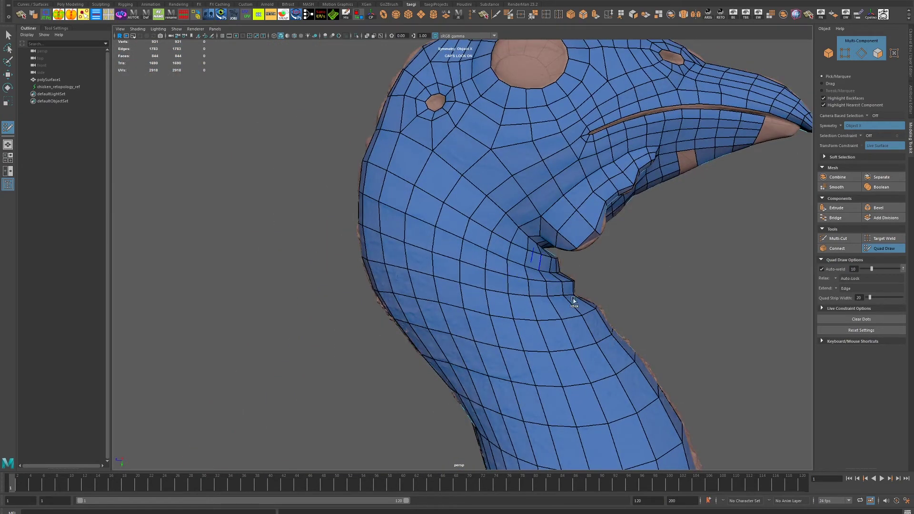
Step: Relax the vertices along the left neck edge for even quad spacing
alt+drag(574, 303, 539, 252)
alt+drag(483, 265, 492, 261)
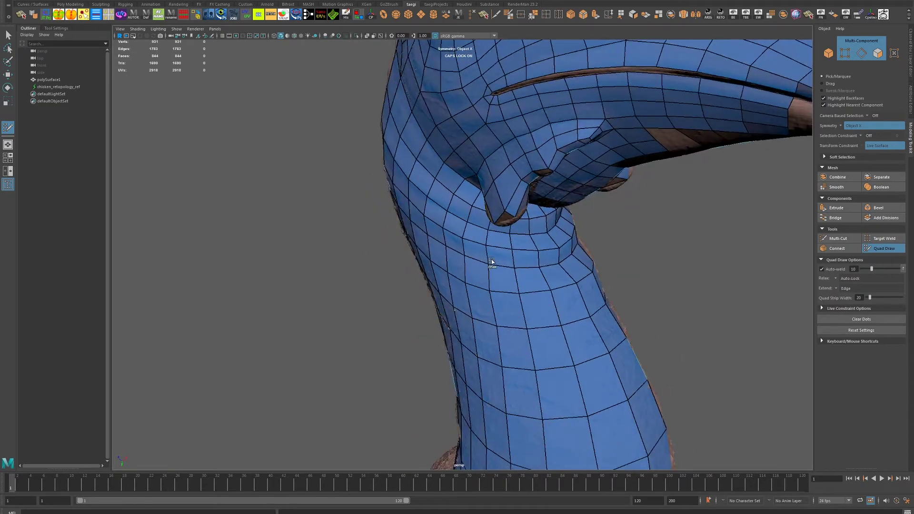
mouse_move(532, 233)
alt+mouse_down()
mouse_move(650, 249)
mouse_move(456, 239)
alt+mouse_up()
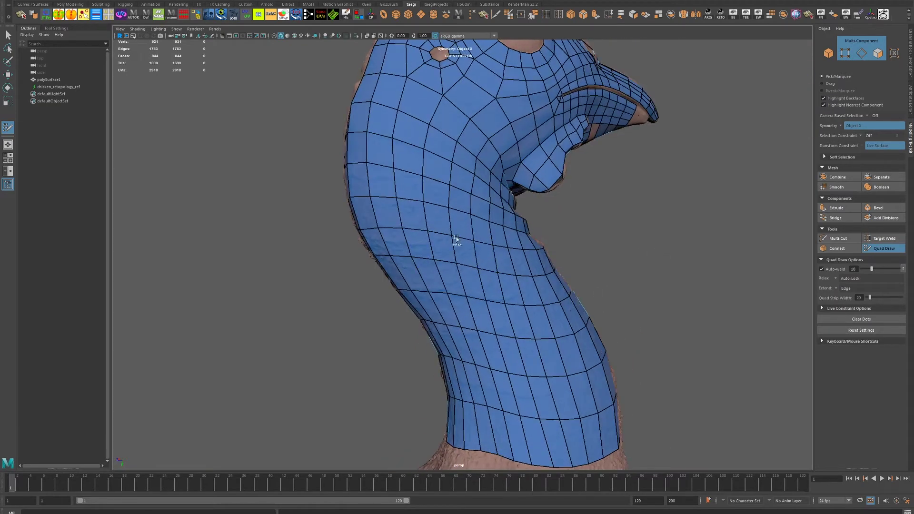
alt+drag(472, 141, 486, 170)
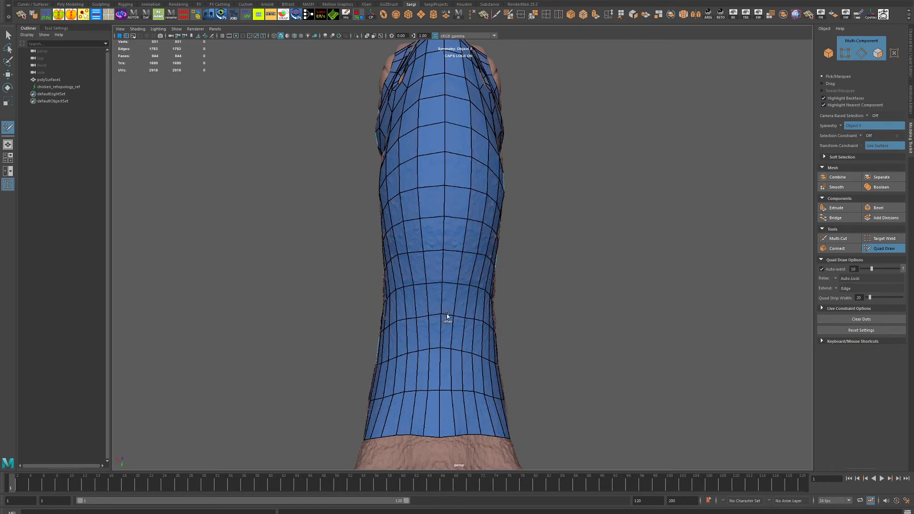
alt+drag(397, 323, 439, 284)
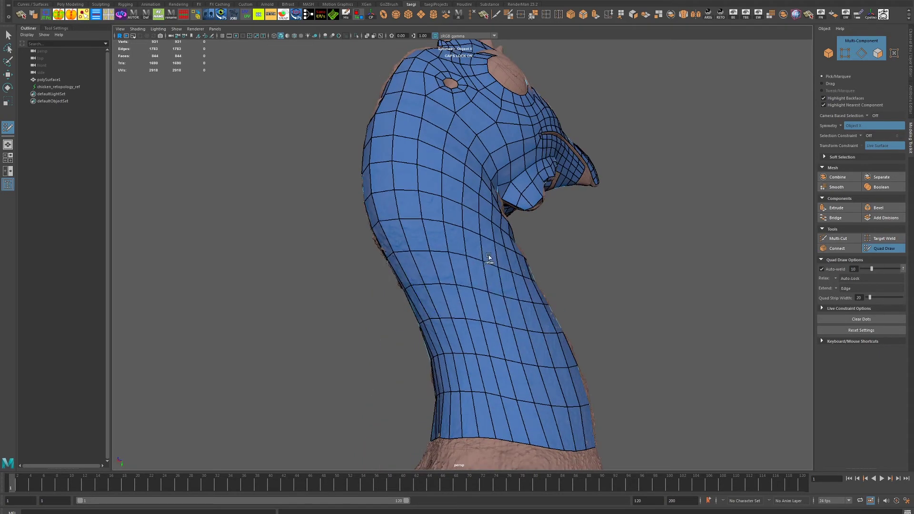
shift+drag(376, 221, 431, 323)
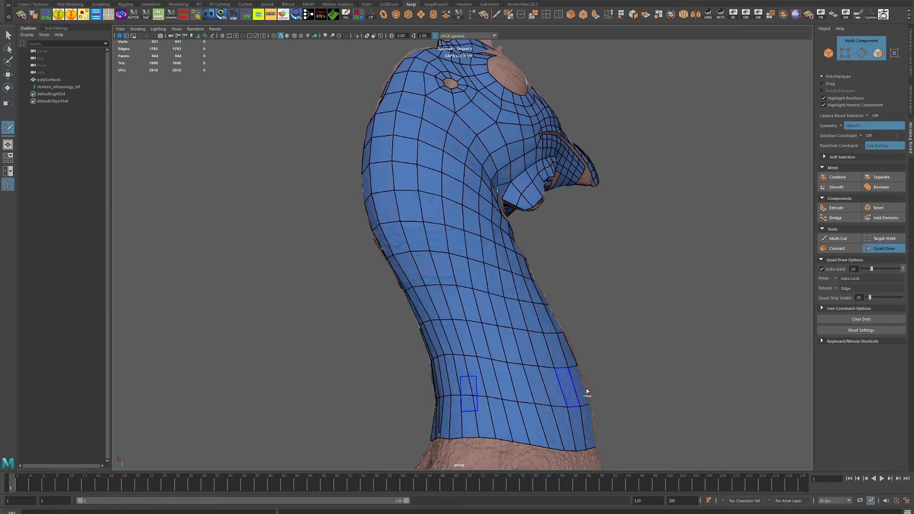
alt+drag(586, 390, 478, 352)
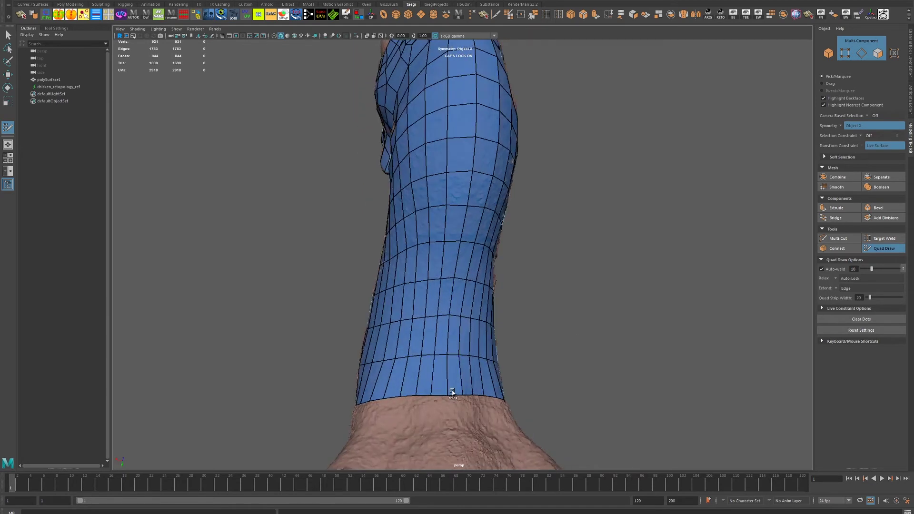
alt+drag(448, 206, 579, 330)
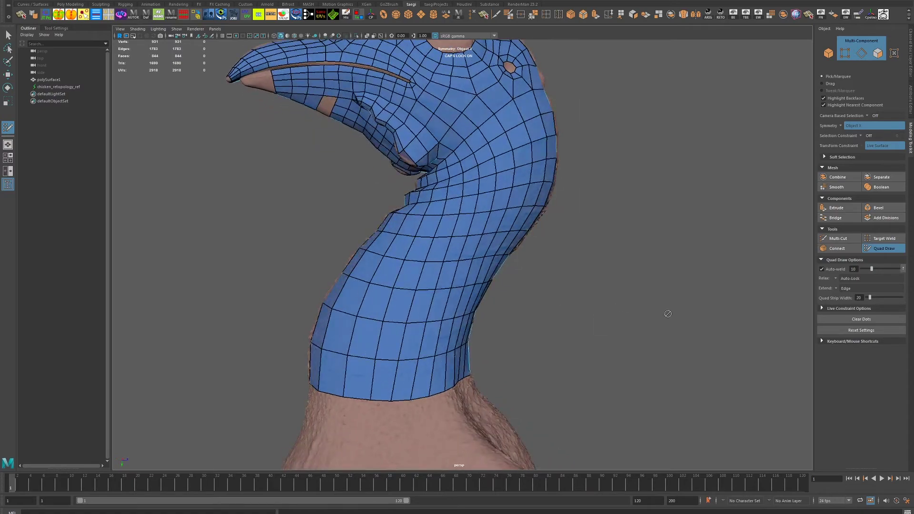
Step: Fill the large neck hole, then delete the quads above it to open a bigger hole
mouse_move(652, 265)
alt+mouse_down()
mouse_move(604, 245)
mouse_move(600, 333)
mouse_move(625, 251)
mouse_move(446, 248)
alt+mouse_up()
scroll(446, 248, up, 2)
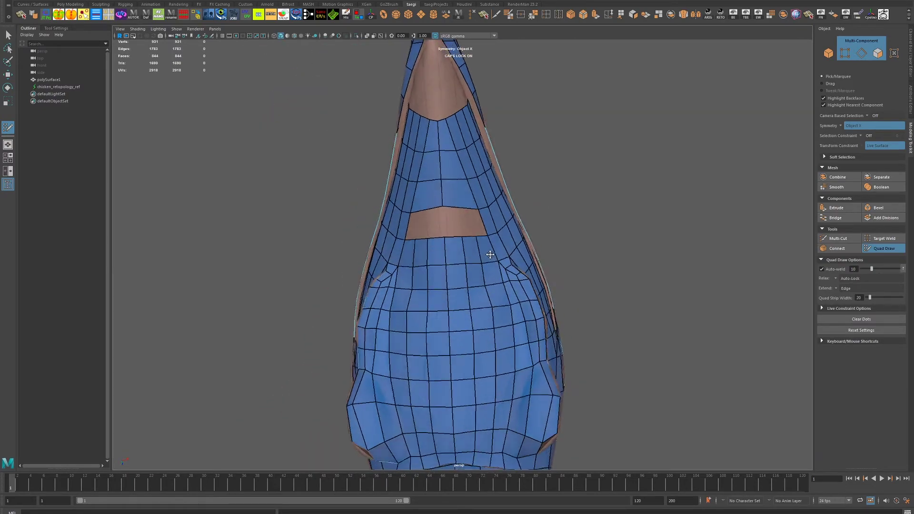
scroll(446, 248, up, 3)
alt+drag(501, 282, 484, 232)
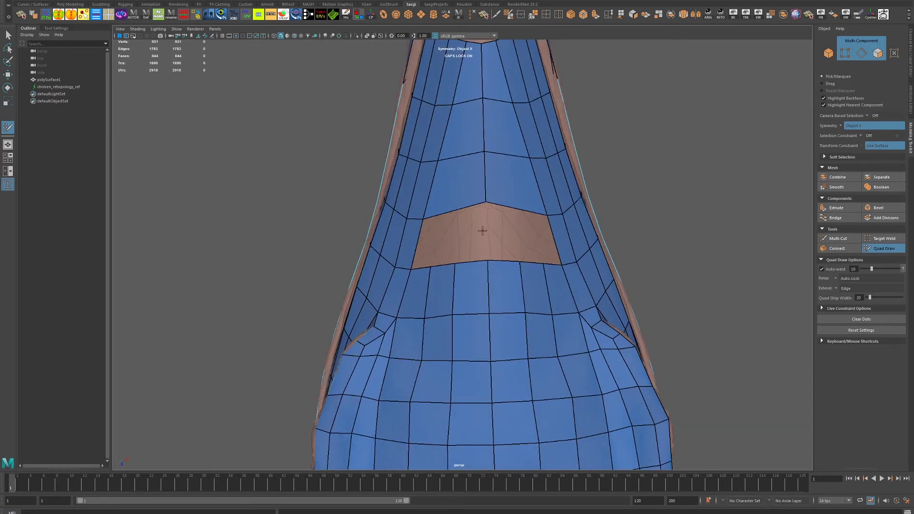
shift+click(458, 234)
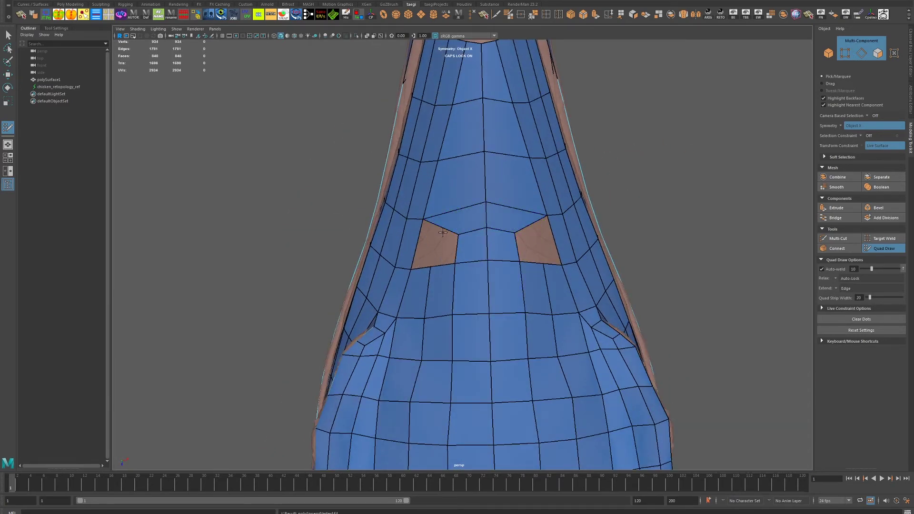
ctrl+shift+click(442, 230)
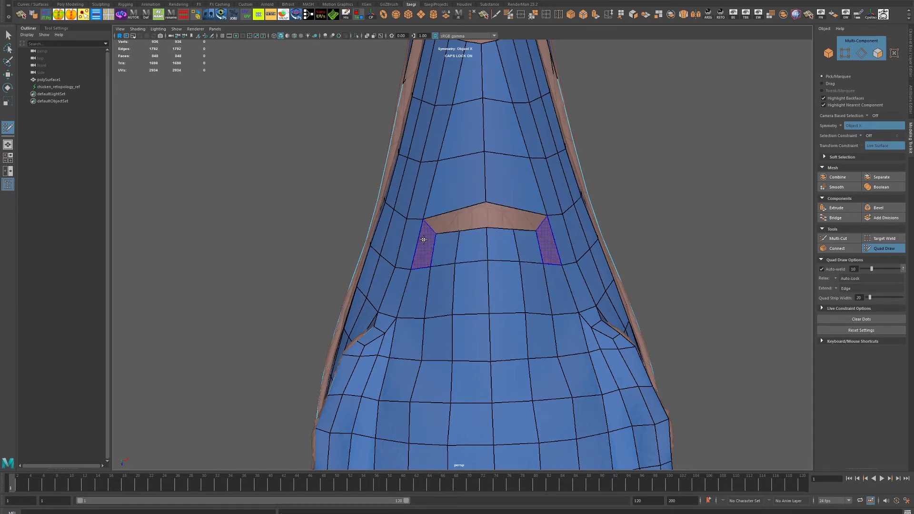
ctrl+shift+click(459, 197)
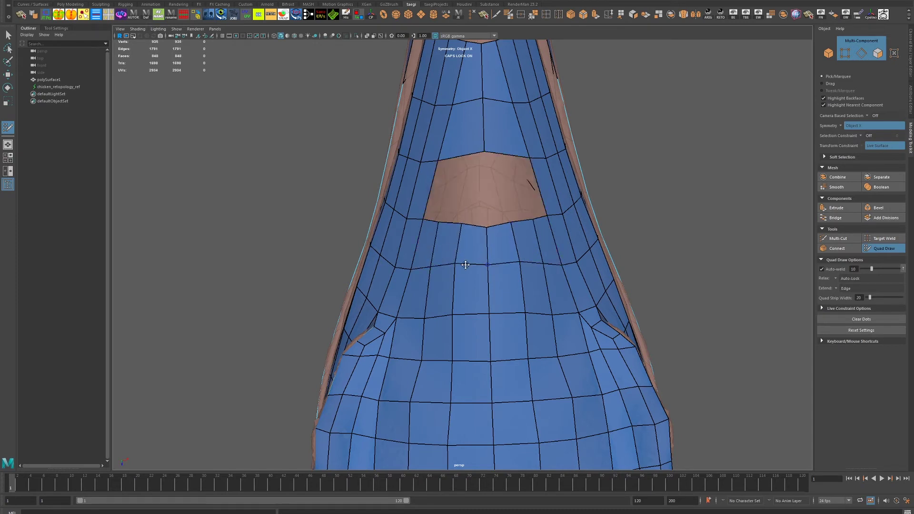
Step: Fill the neck hole with mirrored quads converging on a central pole
shift+click(484, 196)
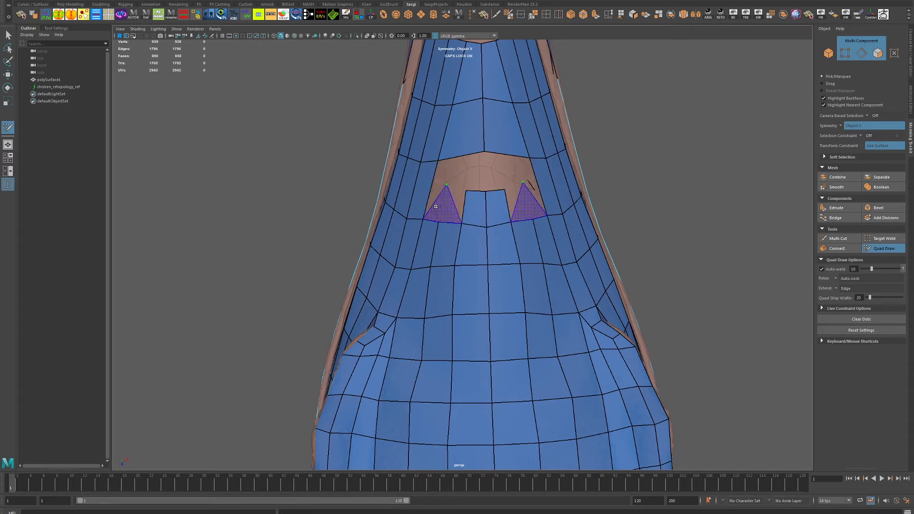
shift+click(445, 205)
ctrl+shift+click(464, 133)
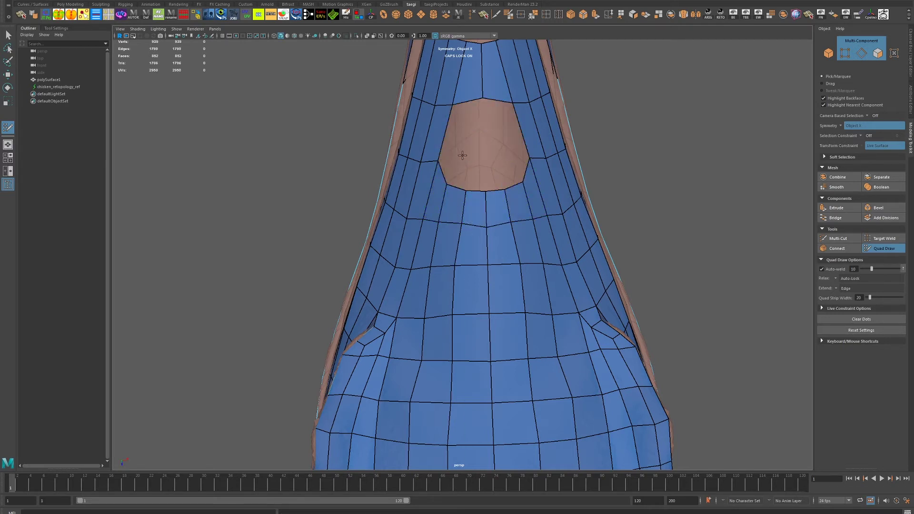
shift+click(470, 176)
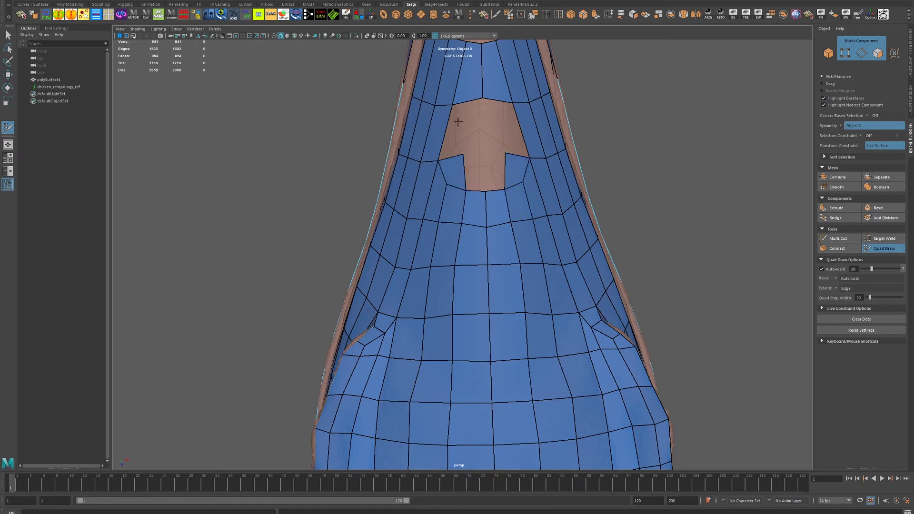
shift+click(456, 143)
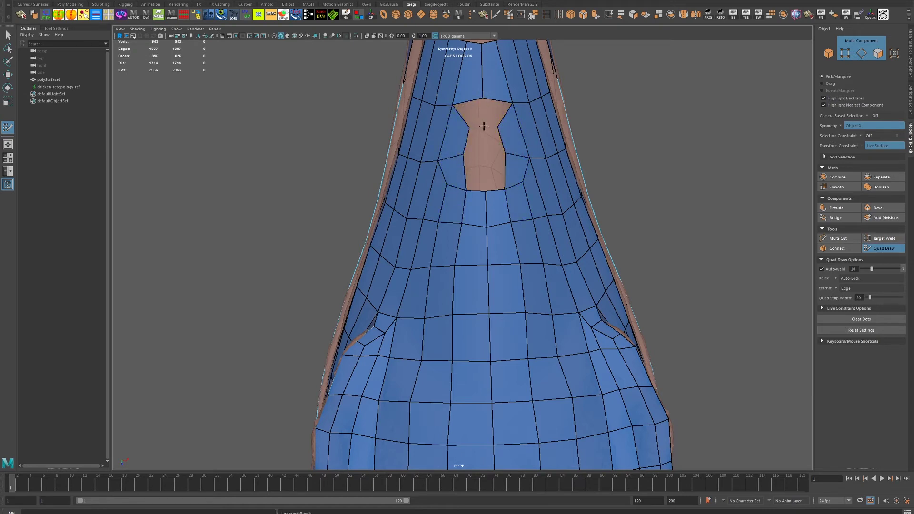
shift+click(470, 128)
shift+click(471, 146)
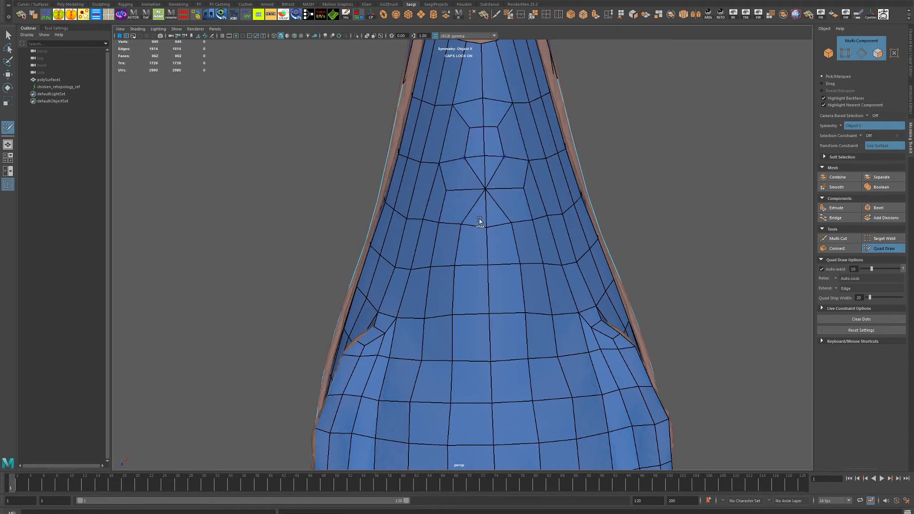
Step: Relax the vertices around the new neck pole so the quads converge evenly
mouse_move(451, 209)
alt+mouse_down()
mouse_move(491, 247)
mouse_move(604, 224)
mouse_move(645, 257)
mouse_move(516, 216)
mouse_move(448, 225)
alt+mouse_up()
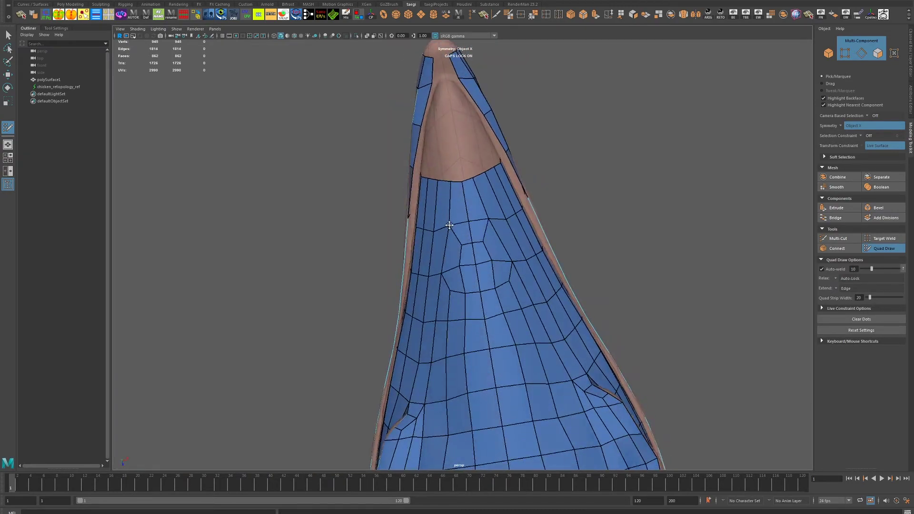
shift+drag(514, 274, 469, 218)
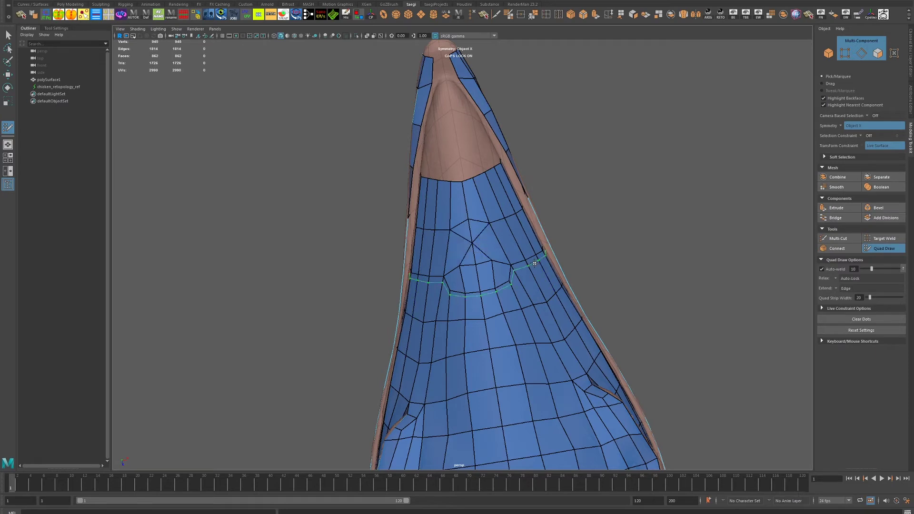
shift+drag(518, 305, 523, 346)
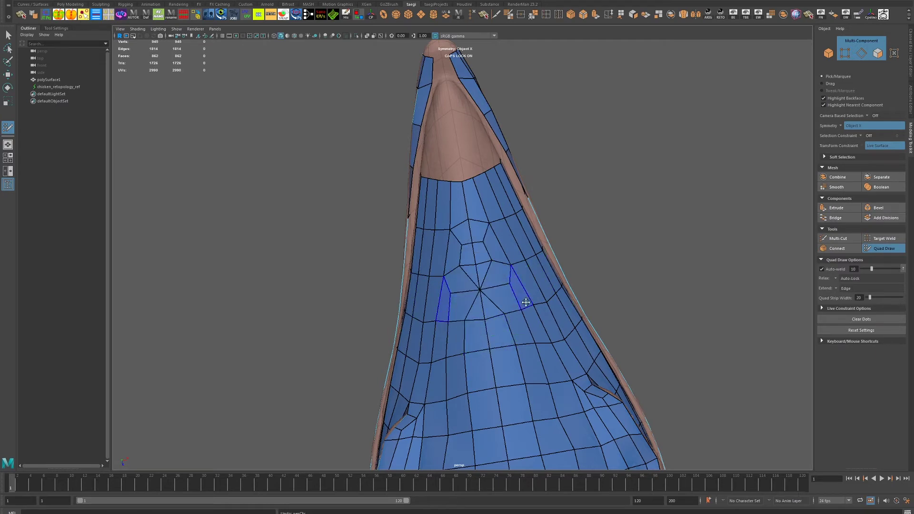
Step: Place Quad Draw points on the bare beak tip, removing a stray quad
mouse_move(525, 303)
alt+mouse_down()
mouse_move(658, 273)
mouse_move(535, 302)
alt+mouse_up()
mouse_move(458, 317)
mouse_down()
mouse_move(526, 271)
mouse_move(482, 228)
mouse_move(431, 257)
mouse_move(469, 267)
mouse_move(463, 260)
mouse_up()
shift+click(486, 240)
ctrl+shift+click(415, 261)
click(458, 250)
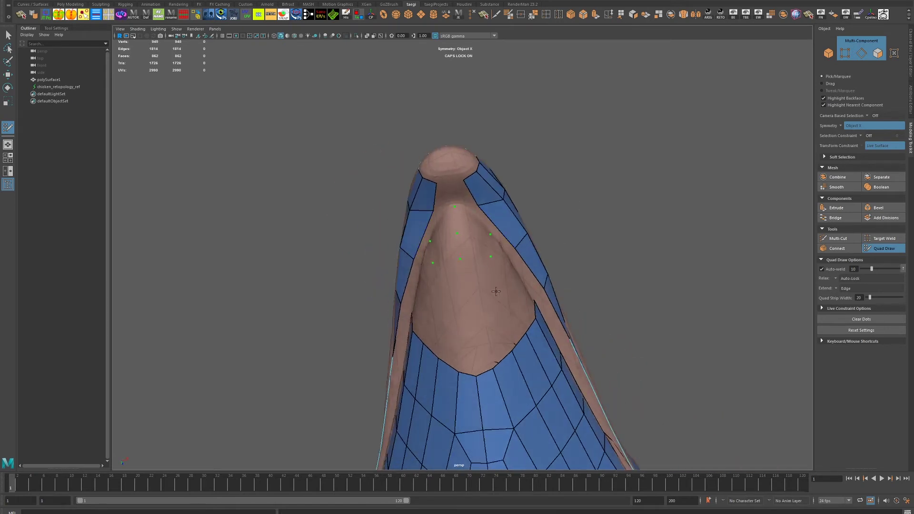
Step: Fill mirrored quads on the beak tip sides from the placed points
alt+drag(478, 246, 464, 224)
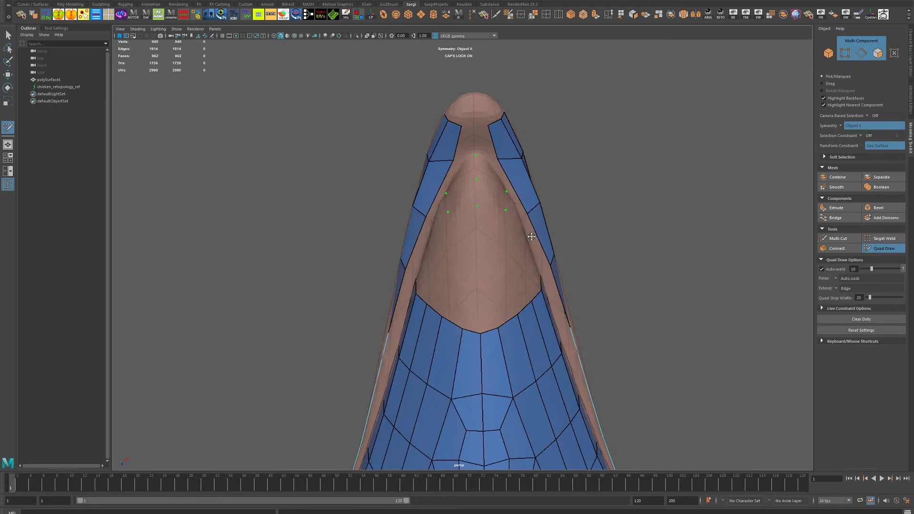
shift+click(450, 205)
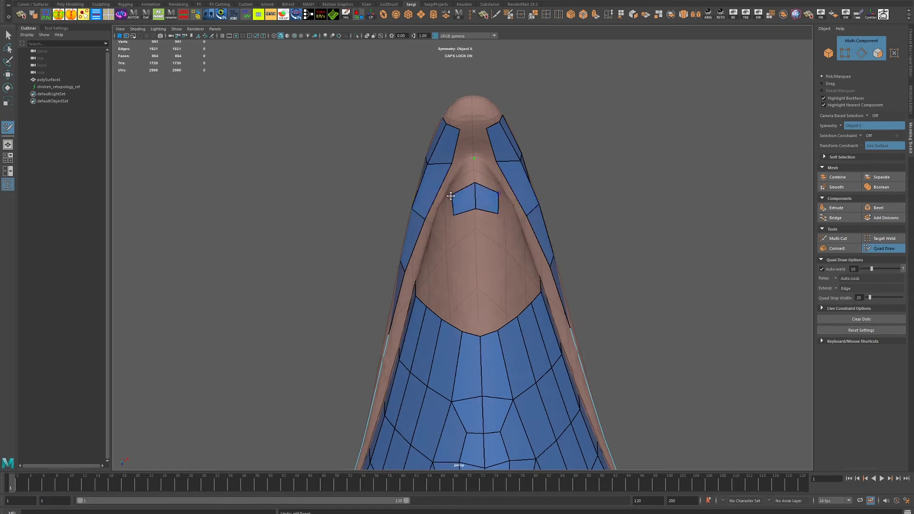
alt+drag(512, 265, 438, 268)
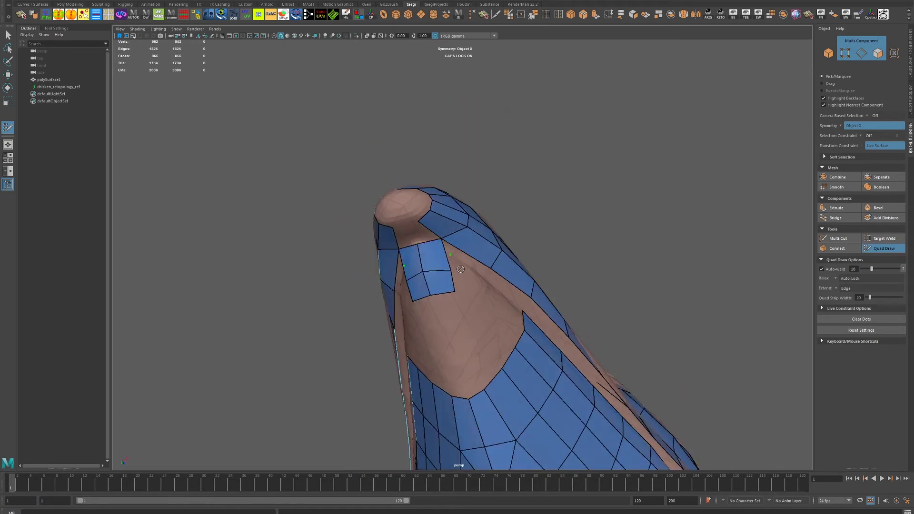
shift+click(431, 258)
mouse_move(431, 257)
alt+mouse_down()
mouse_move(454, 236)
mouse_move(432, 263)
alt+mouse_up()
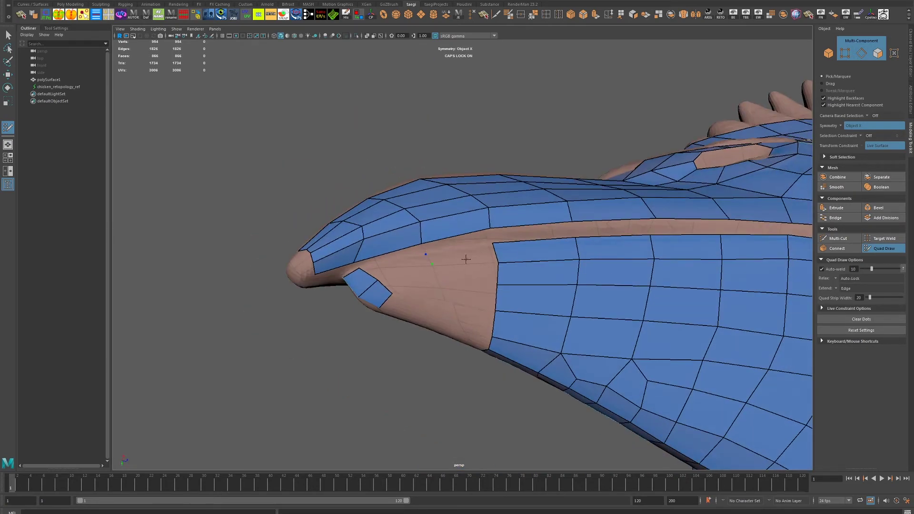
shift+click(459, 259)
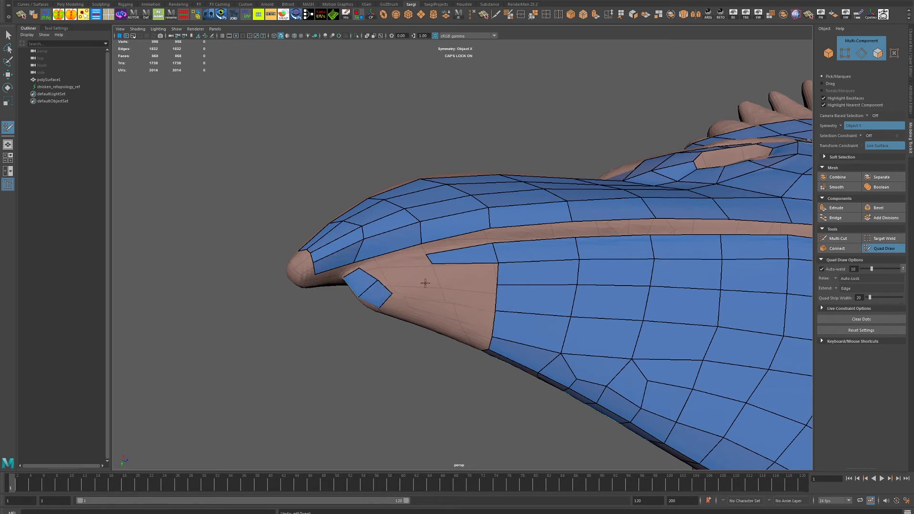
shift+click(407, 280)
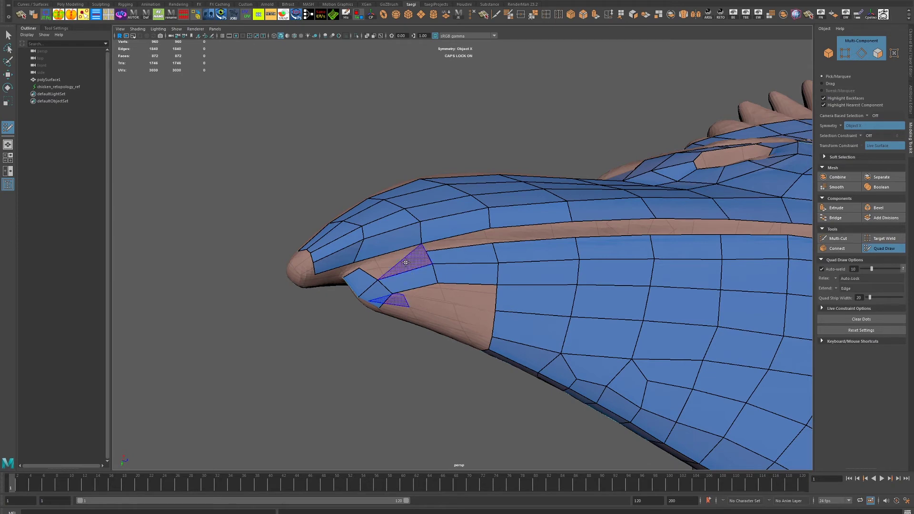
Step: Fill more quads in the tip gap, deleting a misplaced face and its mirror
mouse_move(437, 272)
alt+mouse_down()
mouse_move(502, 158)
mouse_move(479, 266)
alt+mouse_up()
shift+click(469, 209)
shift+click(476, 233)
ctrl+shift+click(498, 164)
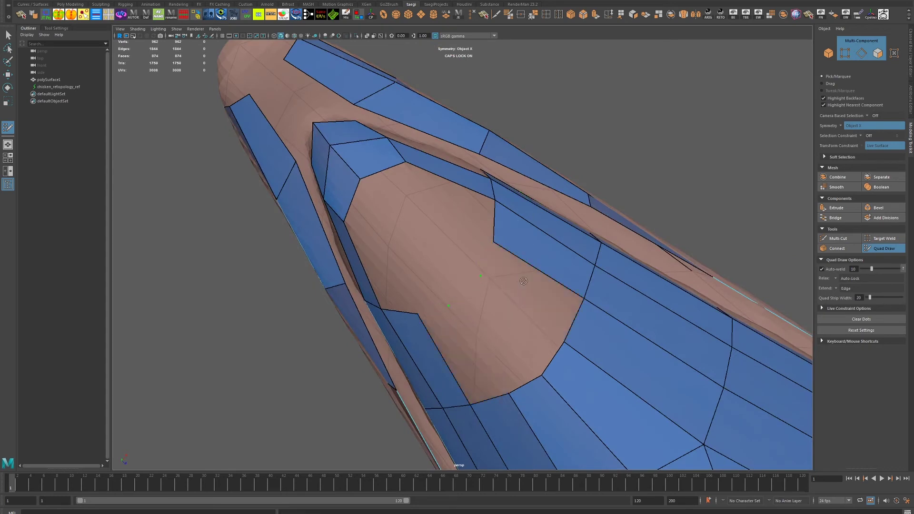
shift+click(523, 281)
shift+click(502, 325)
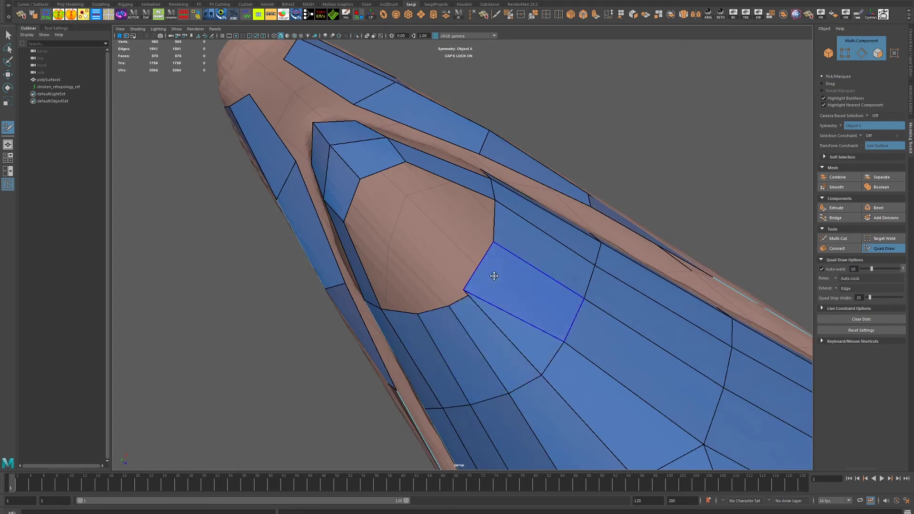
Step: Fill the remaining hole quads and extend mirrored quads toward the tip nub
alt+drag(494, 276, 493, 257)
shift+click(455, 236)
shift+click(385, 248)
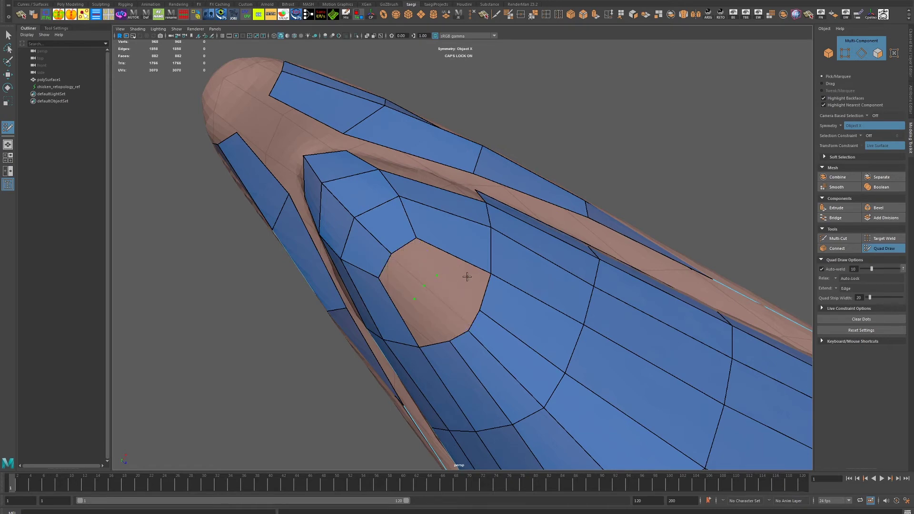
shift+click(407, 267)
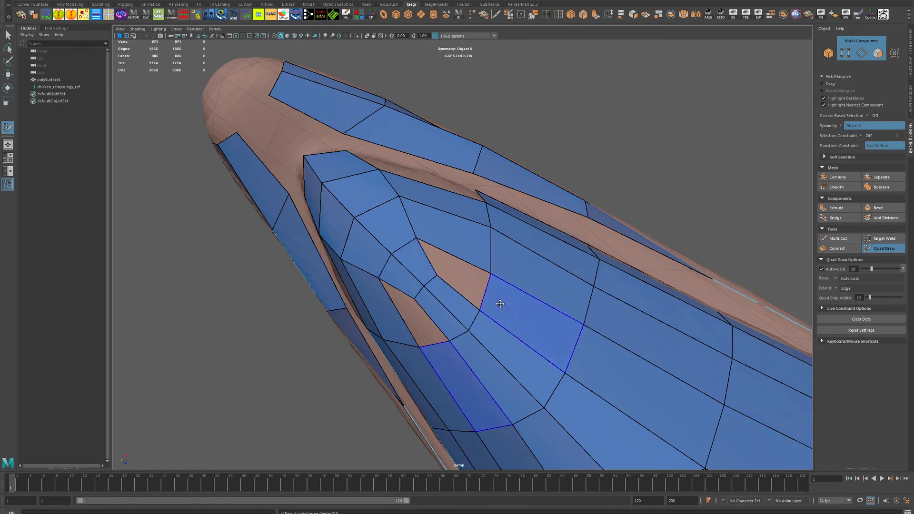
alt+drag(420, 333, 486, 322)
shift+click(557, 316)
mouse_move(557, 316)
alt+mouse_down()
mouse_move(537, 351)
mouse_move(546, 338)
mouse_move(546, 347)
mouse_move(532, 331)
mouse_move(507, 326)
mouse_move(426, 338)
mouse_move(476, 334)
mouse_move(574, 298)
mouse_move(520, 320)
mouse_move(557, 330)
mouse_move(466, 270)
alt+mouse_up()
mouse_move(577, 324)
alt+mouse_down()
mouse_move(537, 283)
mouse_move(601, 334)
mouse_move(592, 342)
mouse_move(560, 327)
alt+mouse_up()
Step: Extend a two-quad strip over the nub and fill quads above the opening below it
scroll(560, 327, up, 5)
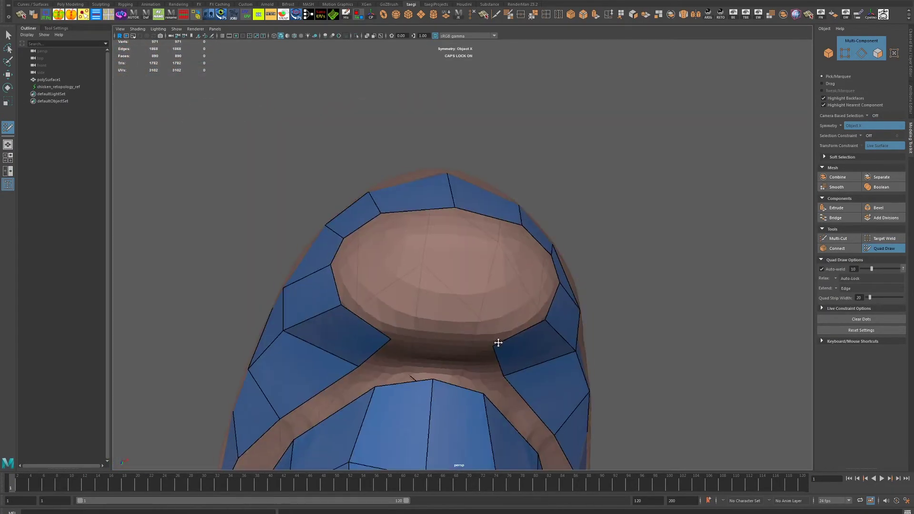
alt+drag(496, 343, 450, 292)
mouse_move(403, 239)
mouse_down()
mouse_move(411, 281)
mouse_move(388, 290)
mouse_move(416, 310)
mouse_up()
shift+click(361, 271)
click(416, 348)
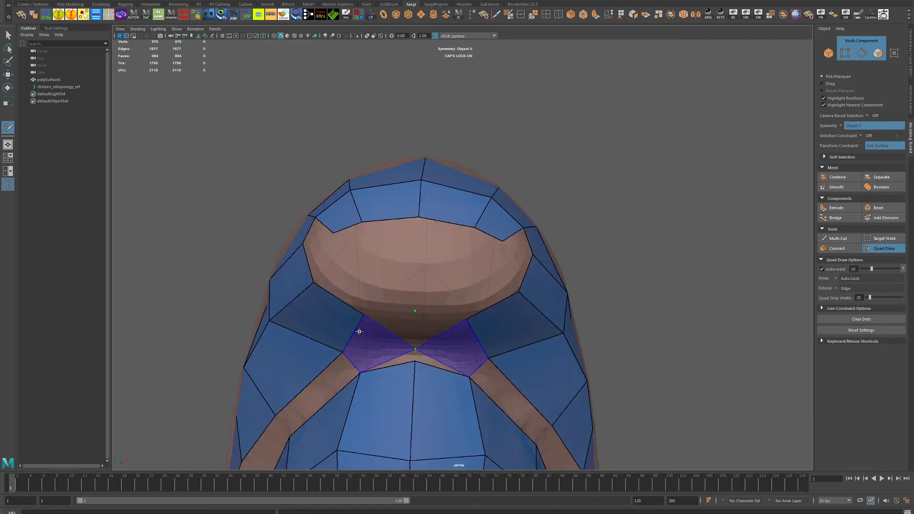
click(416, 264)
click(374, 262)
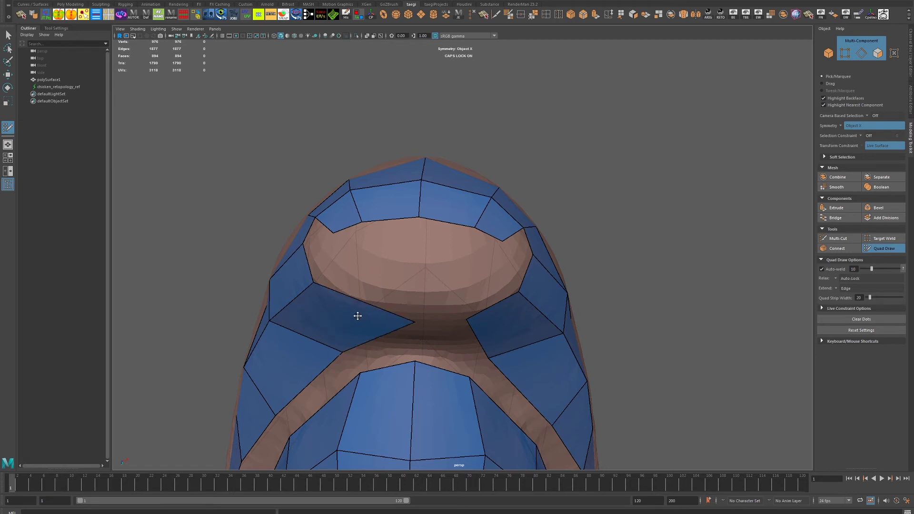
shift+click(376, 292)
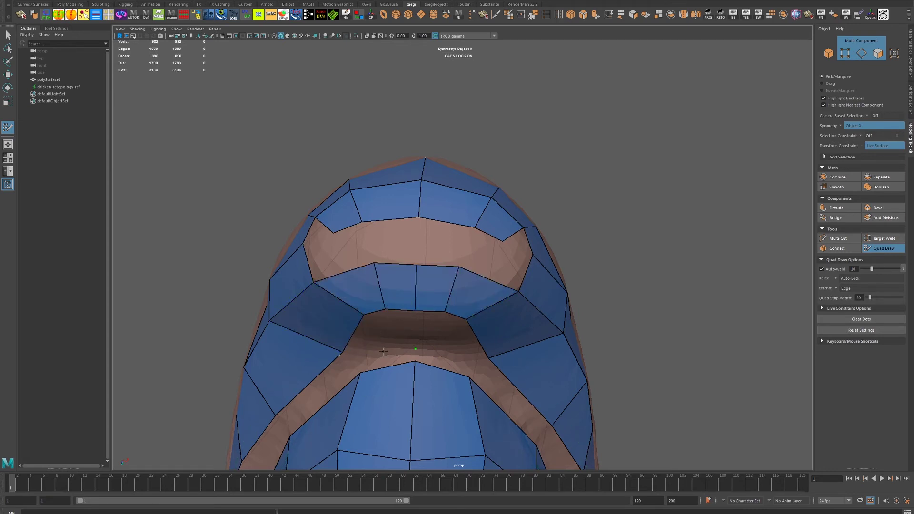
Step: Fill faces inside the opening, delete stray faces, and join the top quad to the centre strip
alt+drag(383, 351, 498, 306)
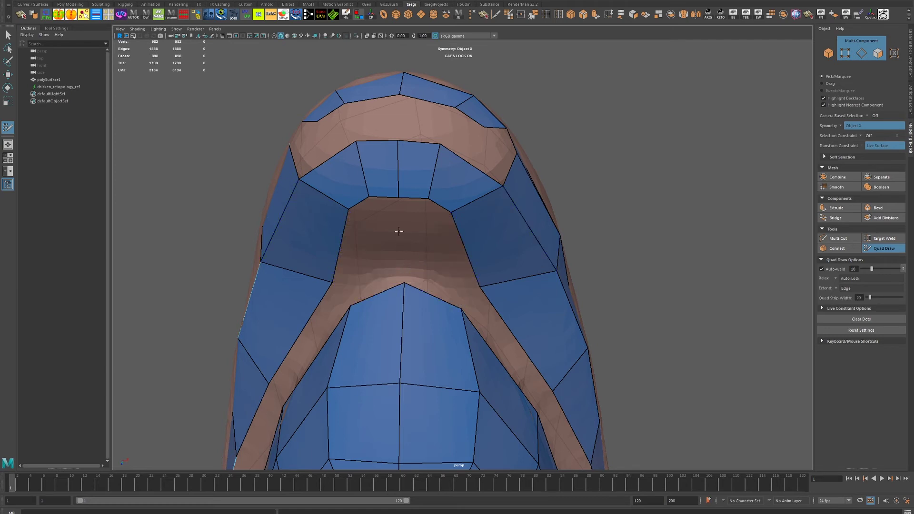
shift+click(361, 257)
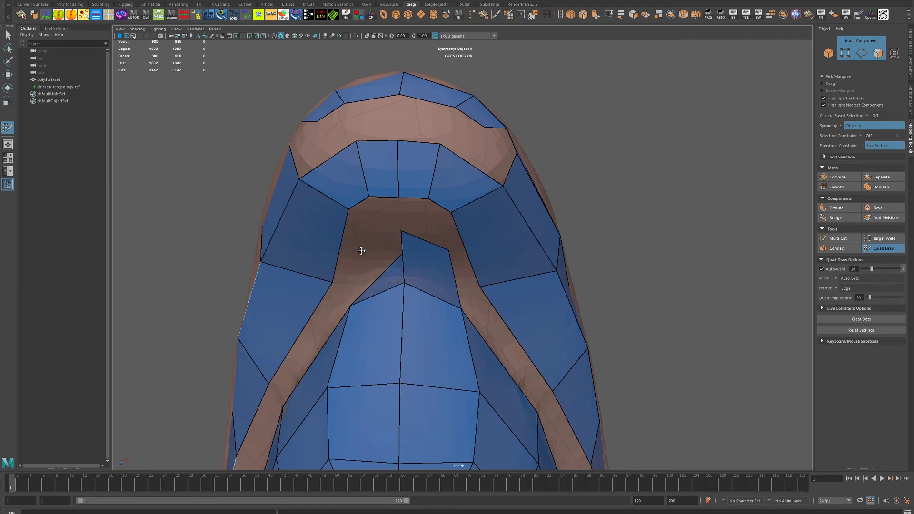
mouse_move(585, 259)
alt+mouse_down()
mouse_move(499, 301)
mouse_move(425, 296)
alt+mouse_up()
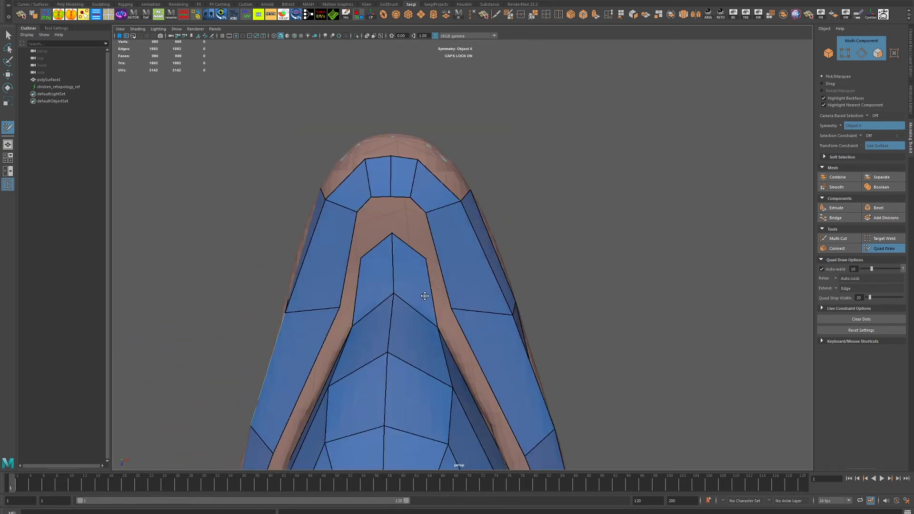
alt+drag(369, 176, 416, 189)
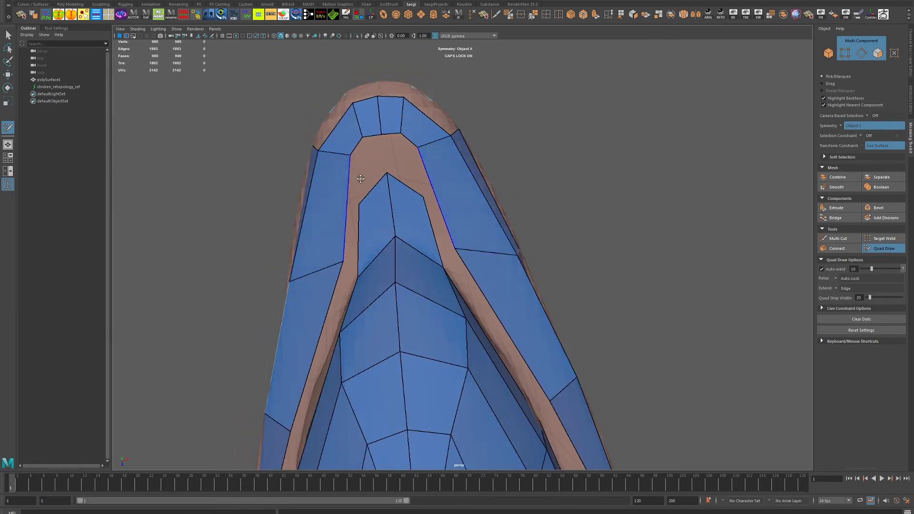
alt+drag(360, 178, 330, 189)
ctrl+shift+click(330, 189)
ctrl+shift+click(330, 229)
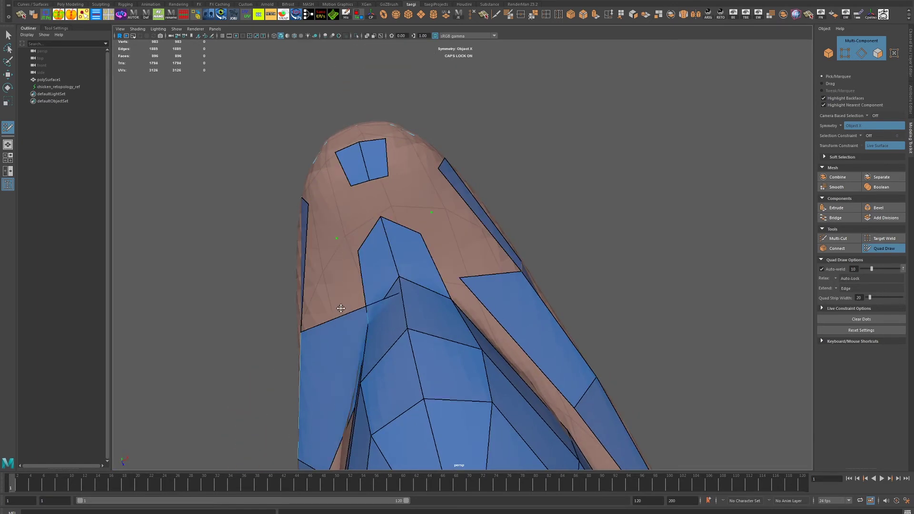
shift+click(370, 223)
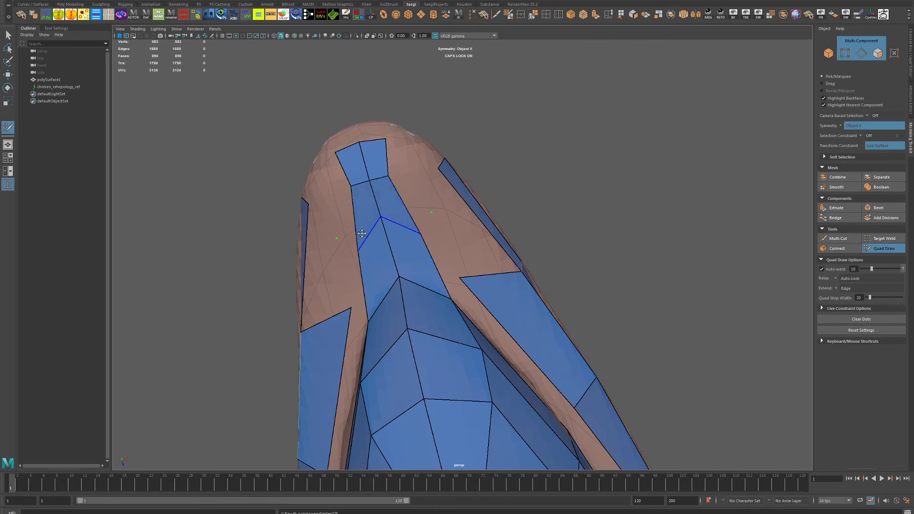
mouse_move(362, 233)
alt+mouse_down()
mouse_move(503, 145)
mouse_move(428, 147)
alt+mouse_up()
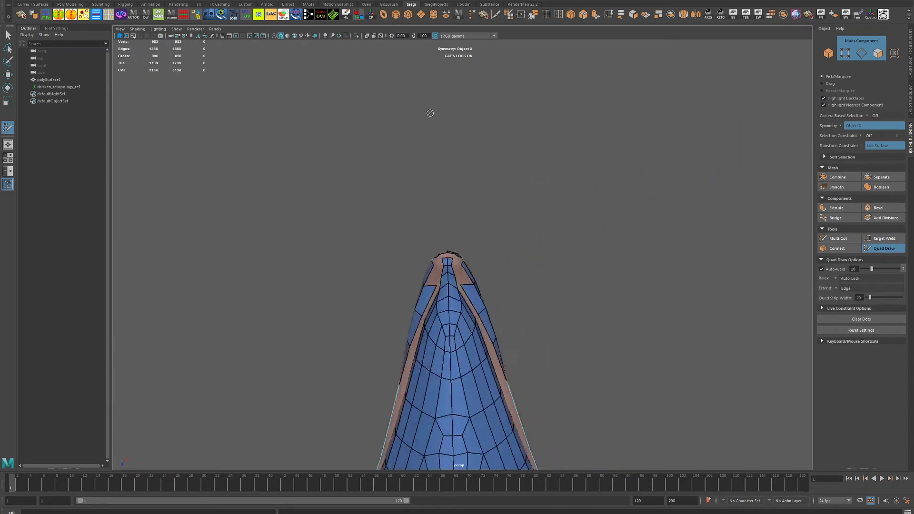
Step: Add two quads on the beak and undo a bad vertex tweak at the tip
shift+click(412, 366)
alt+drag(411, 366, 440, 383)
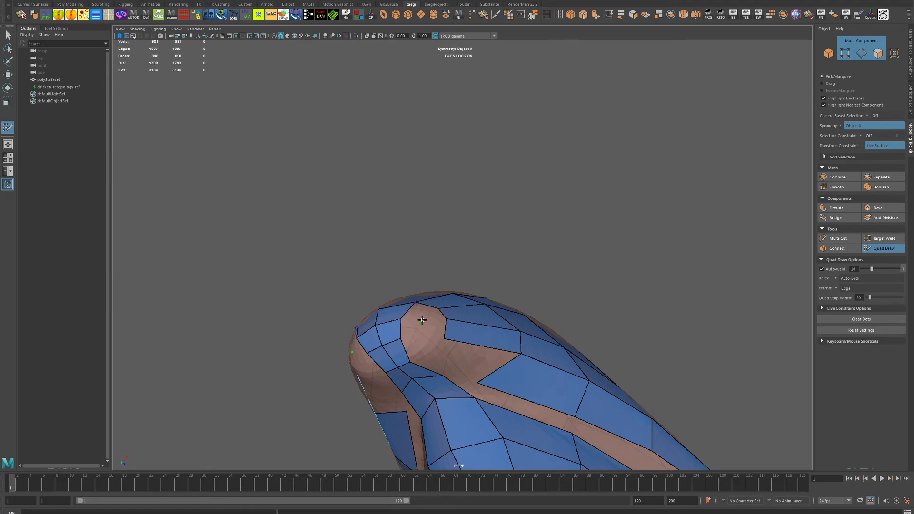
mouse_move(422, 320)
alt+mouse_down()
mouse_move(439, 373)
mouse_move(393, 186)
mouse_move(475, 261)
alt+mouse_up()
shift+click(395, 203)
mouse_move(526, 276)
alt+mouse_down()
mouse_move(561, 252)
mouse_move(545, 219)
mouse_move(516, 241)
alt+mouse_up()
scroll(448, 185, up, 2)
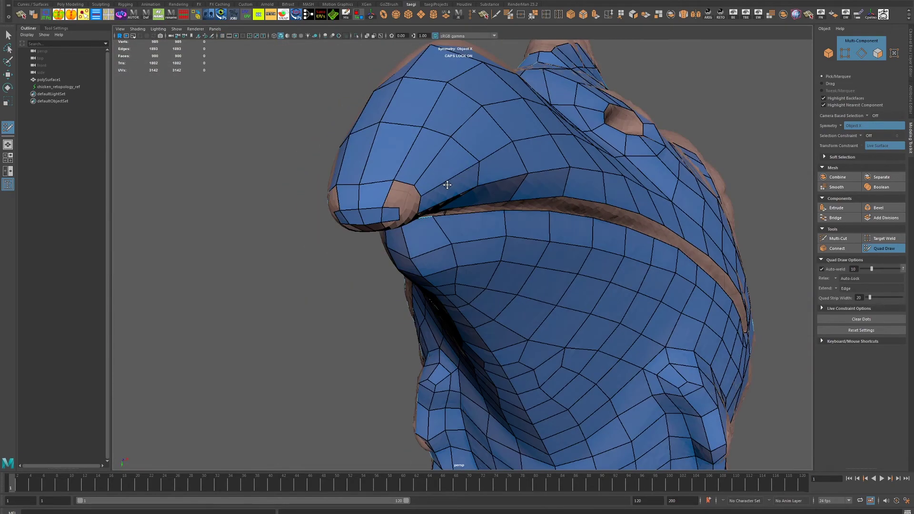
mouse_move(389, 175)
alt+mouse_down()
mouse_move(405, 194)
mouse_move(312, 183)
alt+mouse_up()
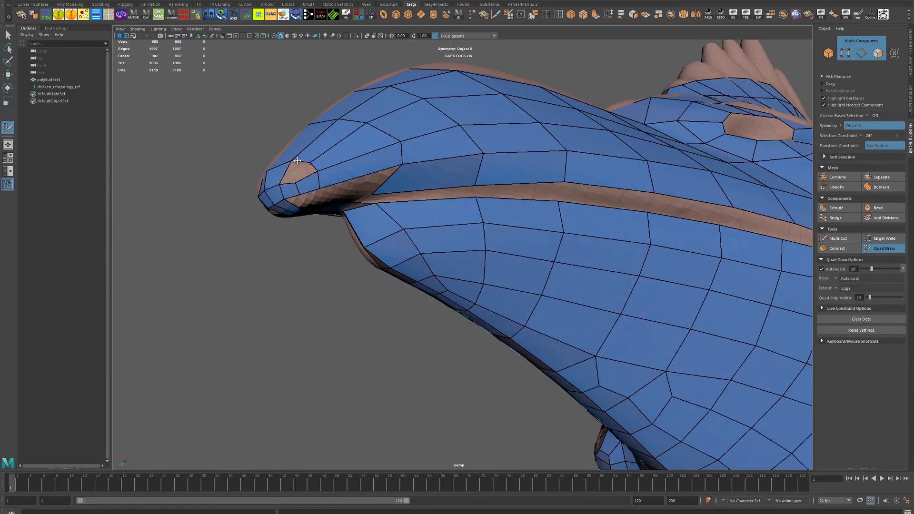
key(ctrl+z)
mouse_move(547, 267)
alt+mouse_down()
mouse_move(449, 218)
mouse_move(442, 206)
alt+mouse_up()
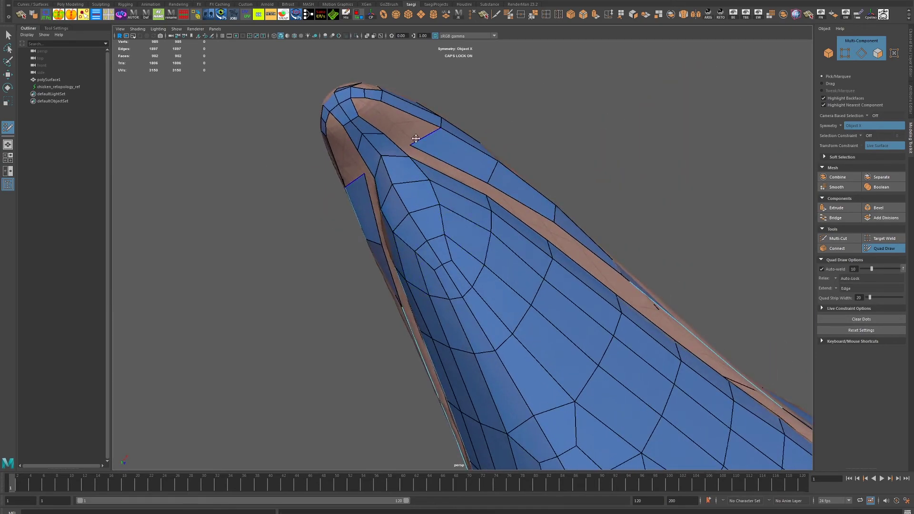
mouse_move(413, 146)
alt+mouse_down()
mouse_move(697, 223)
mouse_move(811, 212)
mouse_move(558, 205)
mouse_move(534, 172)
mouse_move(469, 162)
mouse_move(514, 171)
mouse_move(375, 201)
mouse_move(434, 220)
mouse_move(428, 204)
mouse_move(378, 240)
mouse_move(415, 232)
mouse_move(443, 212)
mouse_move(557, 237)
alt+mouse_up()
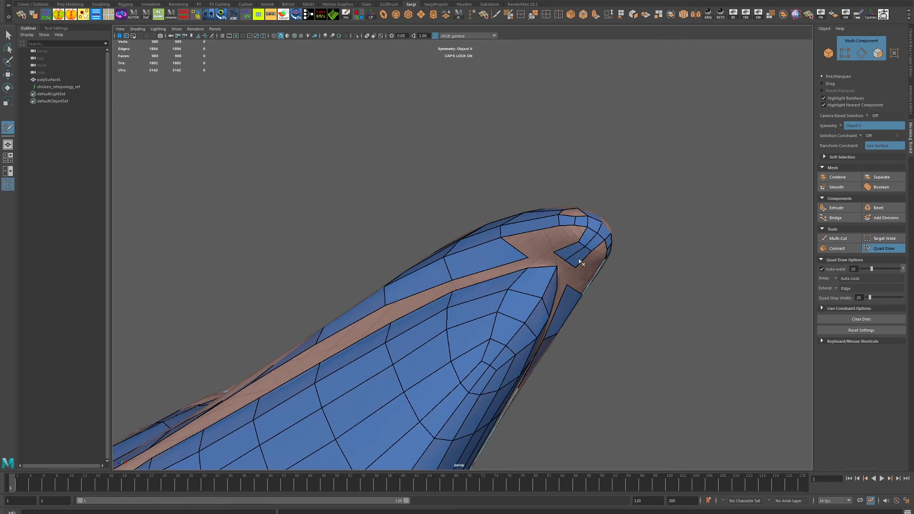
Step: Close the remaining beak-tip openings with mirrored quads, then exit Quad Draw and select polySurface1
alt+drag(582, 262, 522, 222)
shift+click(526, 242)
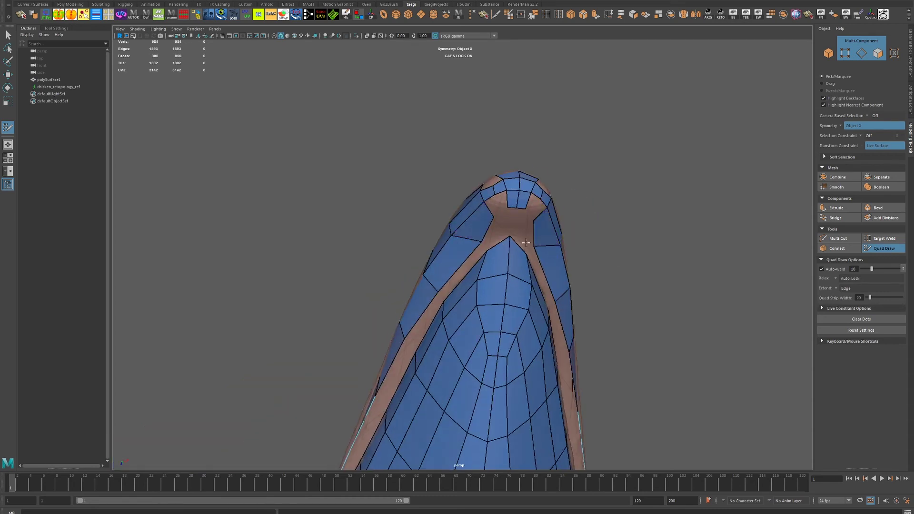
alt+drag(502, 208, 566, 250)
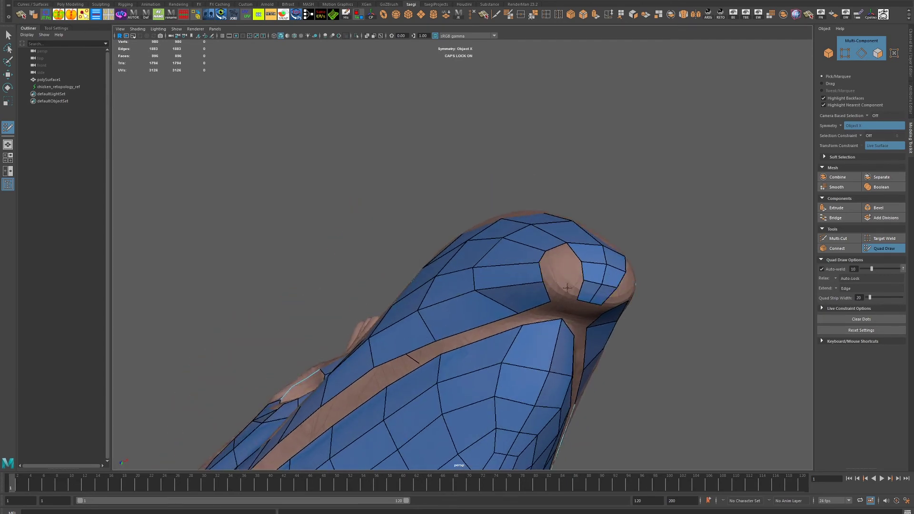
shift+click(547, 255)
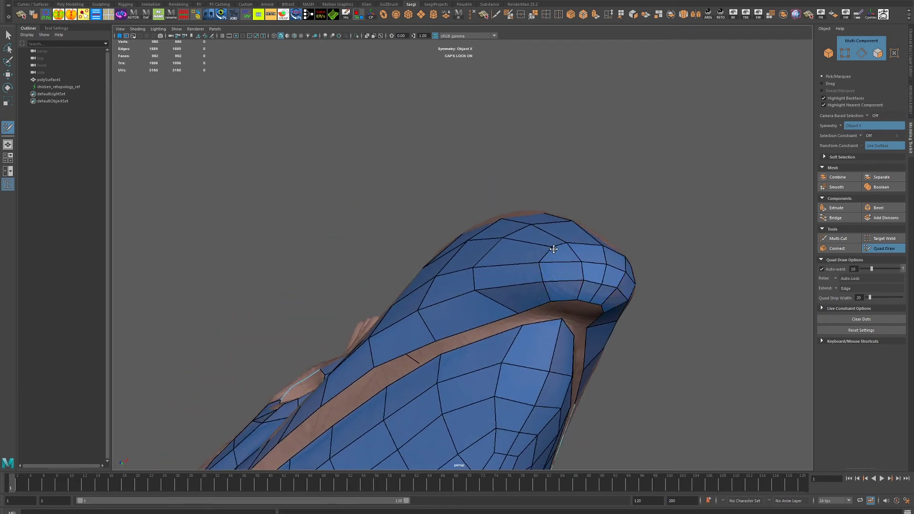
mouse_move(553, 249)
alt+mouse_down()
mouse_move(502, 338)
mouse_move(496, 169)
mouse_move(441, 226)
mouse_move(613, 305)
alt+mouse_up()
shift+click(418, 211)
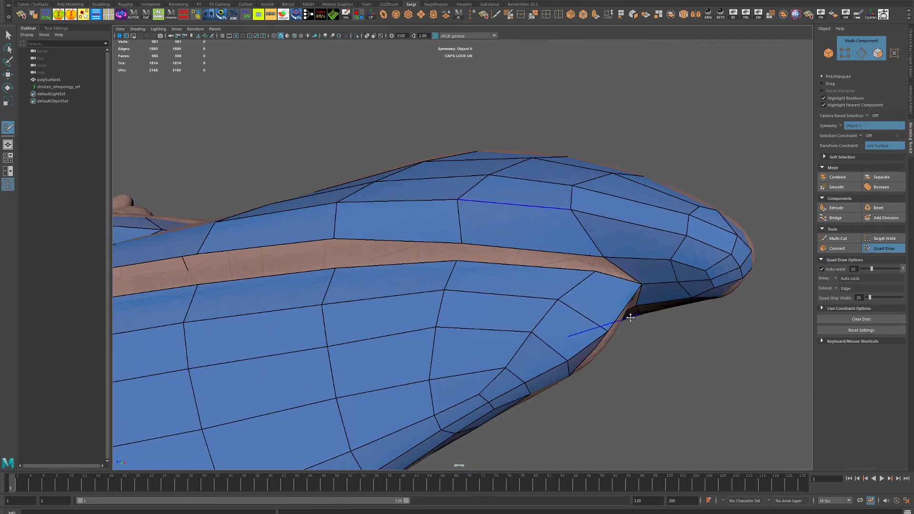
ctrl+shift+click(632, 294)
shift+click(604, 305)
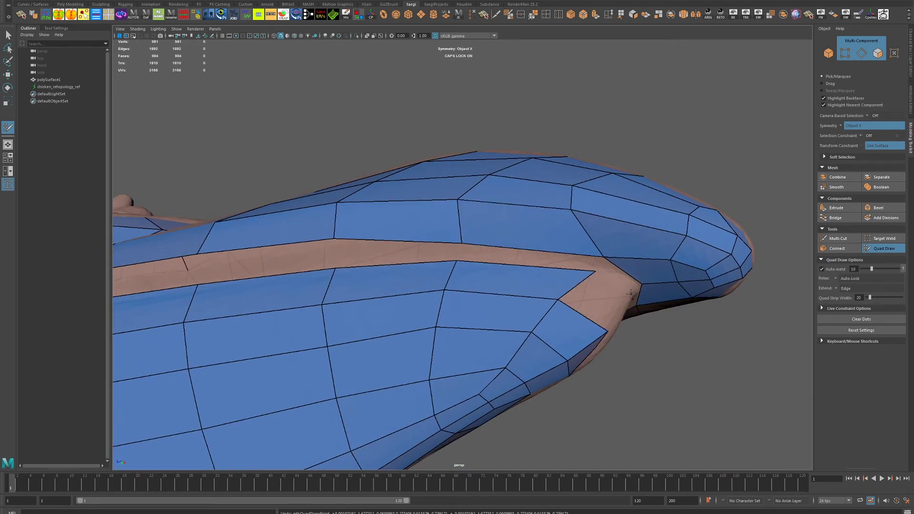
mouse_move(667, 380)
alt+mouse_down()
mouse_move(618, 346)
mouse_move(637, 366)
mouse_move(715, 391)
mouse_move(591, 334)
alt+mouse_up()
click(8, 35)
click(530, 210)
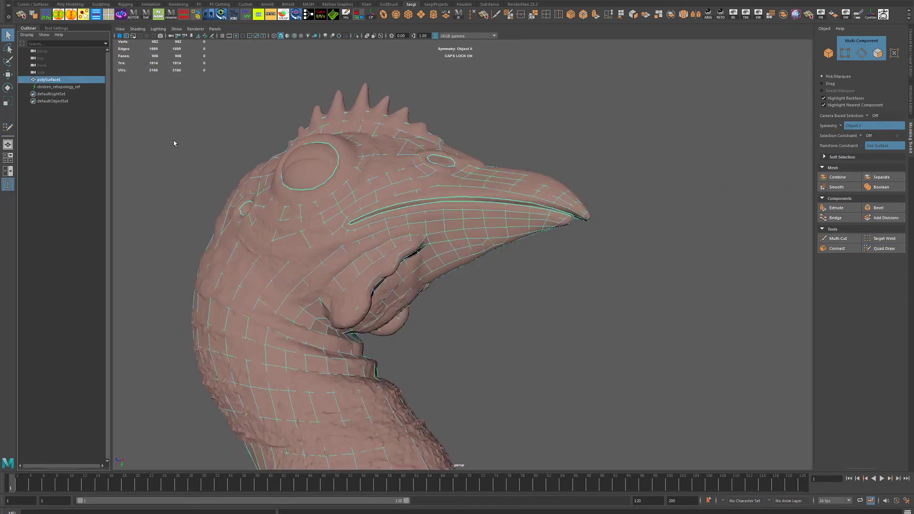
Step: Reactivate Quad Draw and zoom in on the stray quad below the neck
click(884, 248)
alt+drag(605, 291, 619, 299)
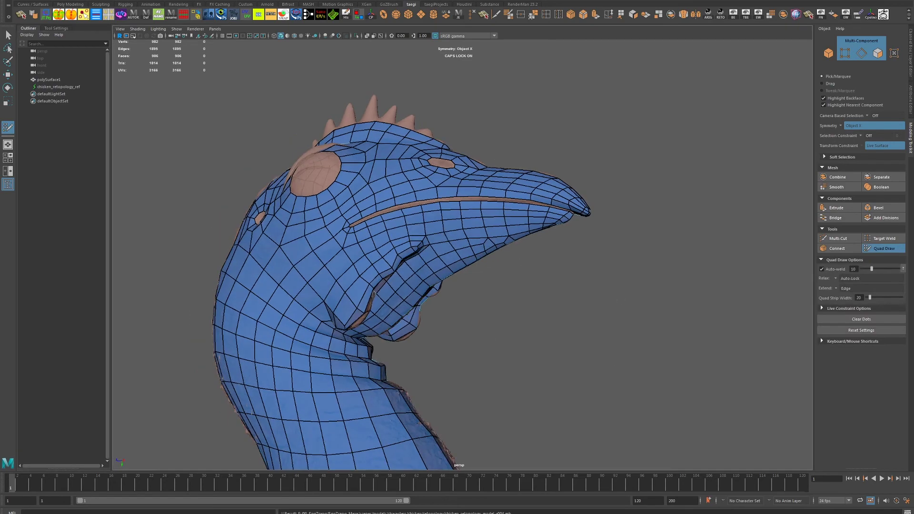
scroll(457, 286, down, 3)
mouse_move(666, 404)
alt+mouse_down()
mouse_move(612, 381)
mouse_move(441, 361)
mouse_move(379, 373)
mouse_move(476, 381)
alt+mouse_up()
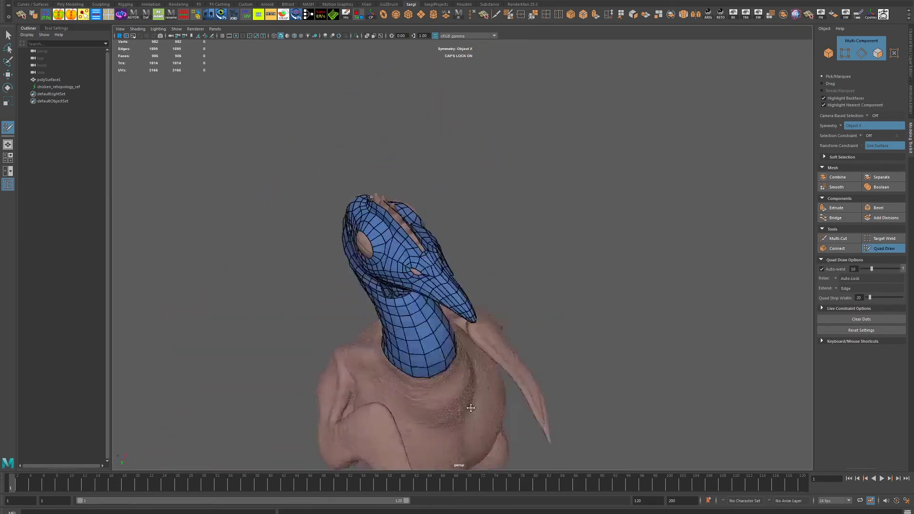
scroll(523, 385, up, 5)
mouse_move(597, 394)
alt+mouse_down()
mouse_move(462, 392)
mouse_move(428, 286)
mouse_move(524, 295)
mouse_move(437, 199)
mouse_move(381, 195)
mouse_move(436, 176)
alt+mouse_up()
scroll(462, 392, down, 5)
scroll(428, 285, up, 5)
scroll(437, 199, up, 2)
Step: Undo the vertex tweak and the hanging quad, then orbit to confirm the neck ends cleanly
key(ctrl+z)
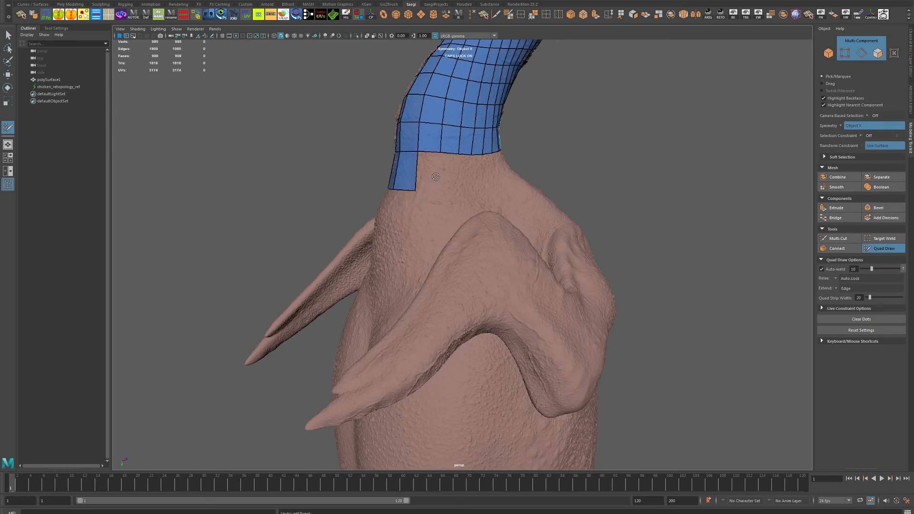
key(ctrl+z)
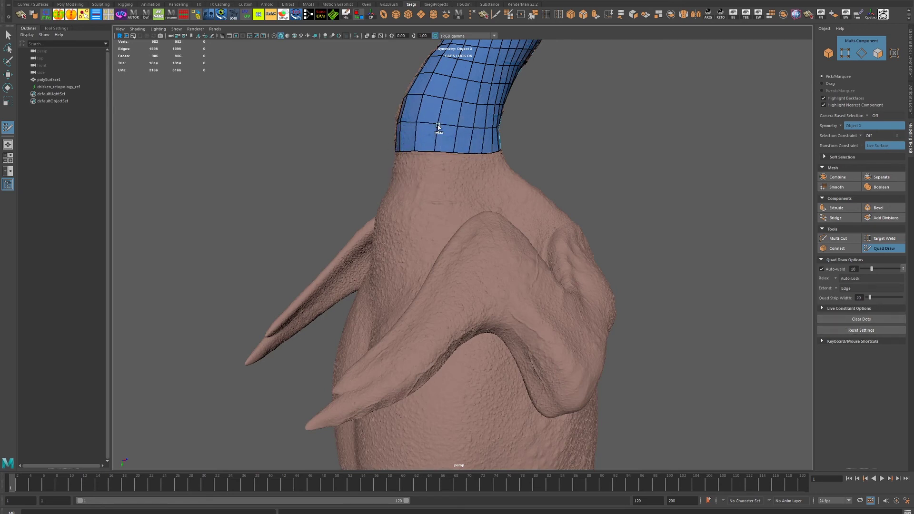
alt+drag(530, 187, 517, 146)
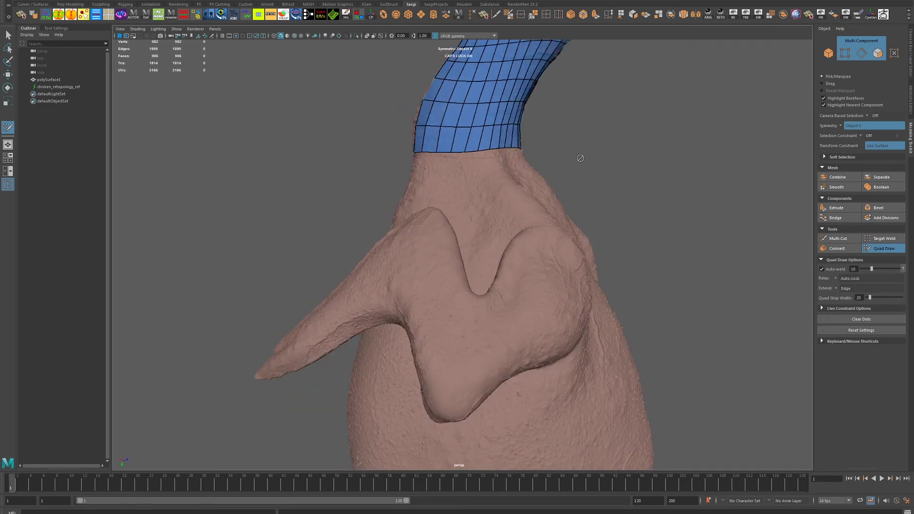
alt+drag(581, 158, 508, 148)
mouse_move(458, 95)
alt+mouse_down()
mouse_move(508, 191)
mouse_move(486, 224)
alt+mouse_up()
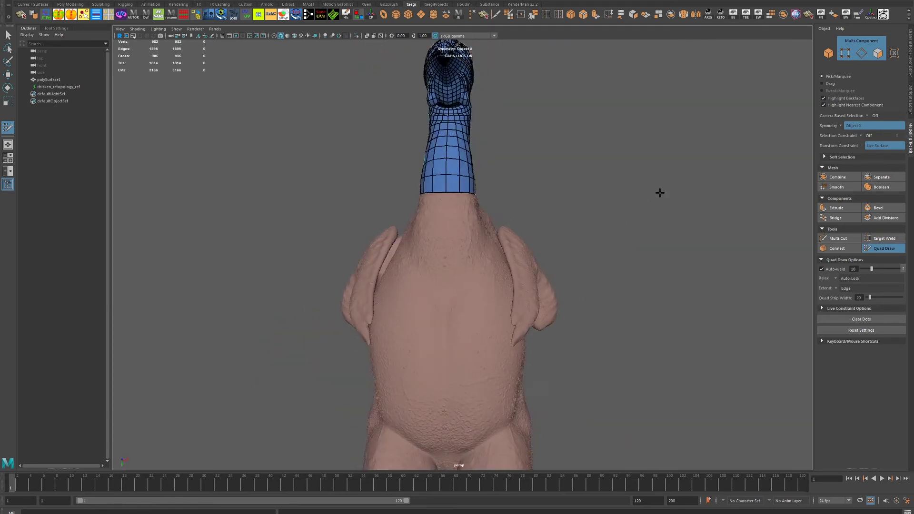
alt+drag(462, 182, 501, 210)
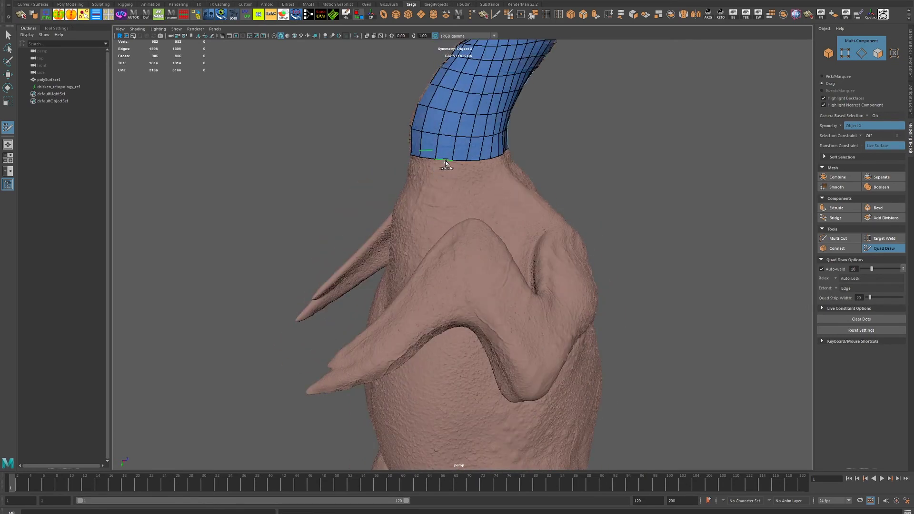
Step: Extrude the neck's bottom border edge loop down one row and resume Quad Draw
middle_drag(444, 161, 443, 190)
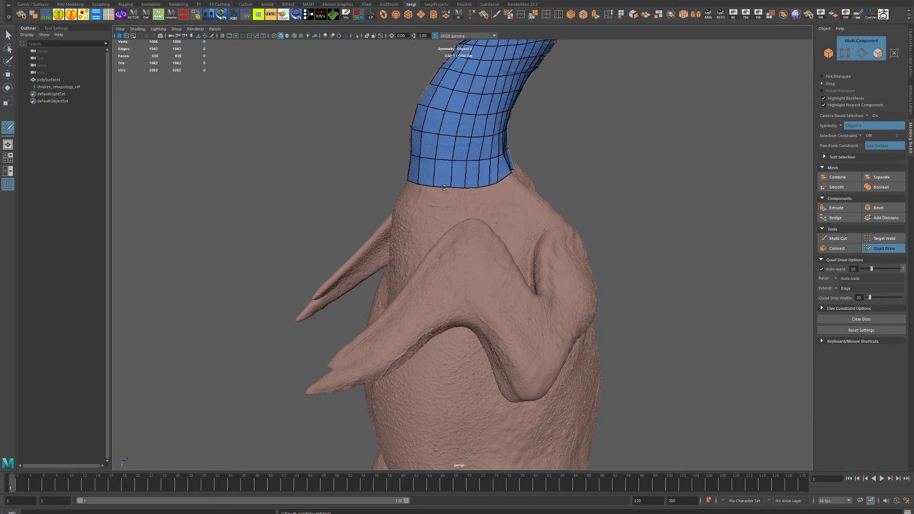
alt+drag(475, 216, 530, 255)
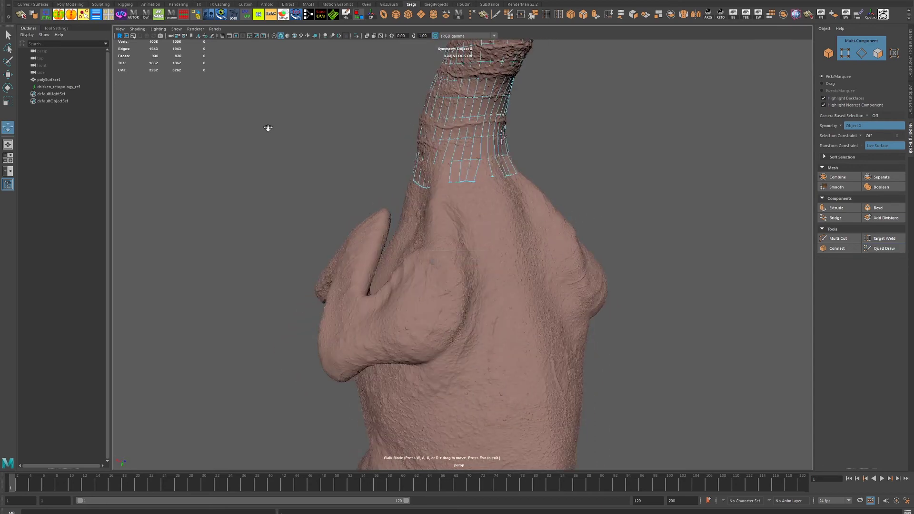
key(q)
click(884, 248)
Step: Orbit around the chicken to inspect the new neck row from back and sides
alt+drag(428, 214, 470, 185)
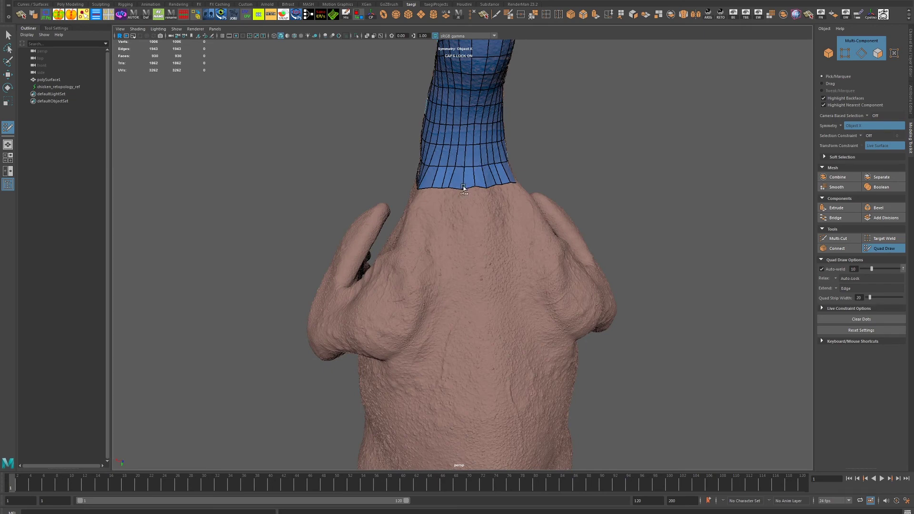
mouse_move(462, 169)
alt+mouse_down()
mouse_move(546, 183)
mouse_move(478, 181)
alt+mouse_up()
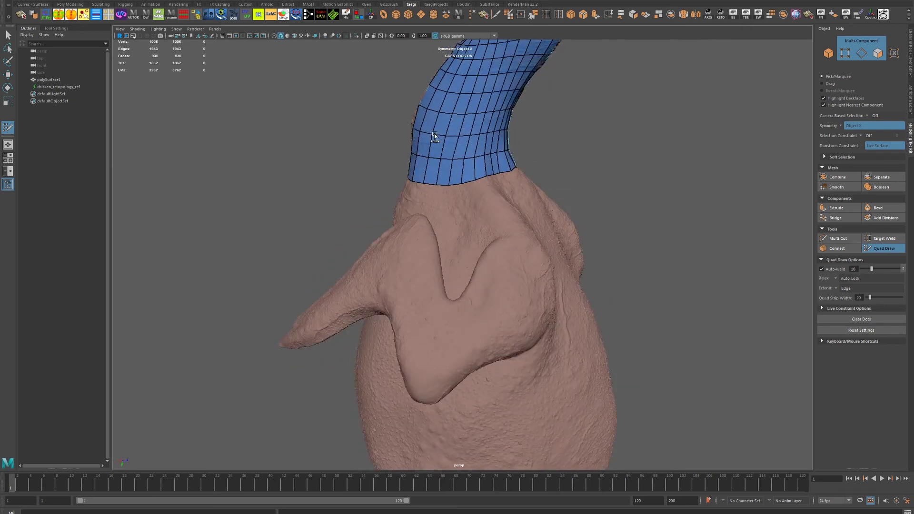
alt+drag(584, 204, 477, 186)
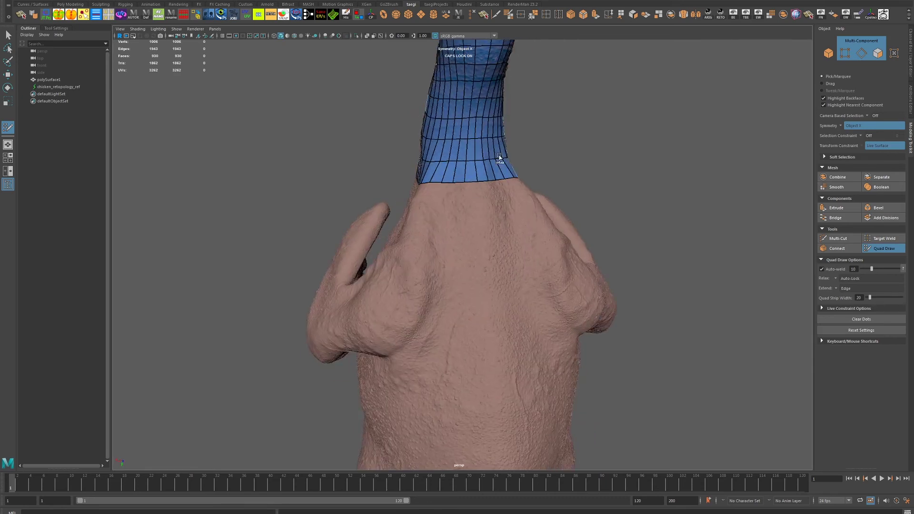
mouse_move(492, 101)
alt+mouse_down()
mouse_move(634, 256)
mouse_move(490, 250)
mouse_move(434, 266)
mouse_move(586, 267)
mouse_move(473, 271)
mouse_move(547, 270)
alt+mouse_up()
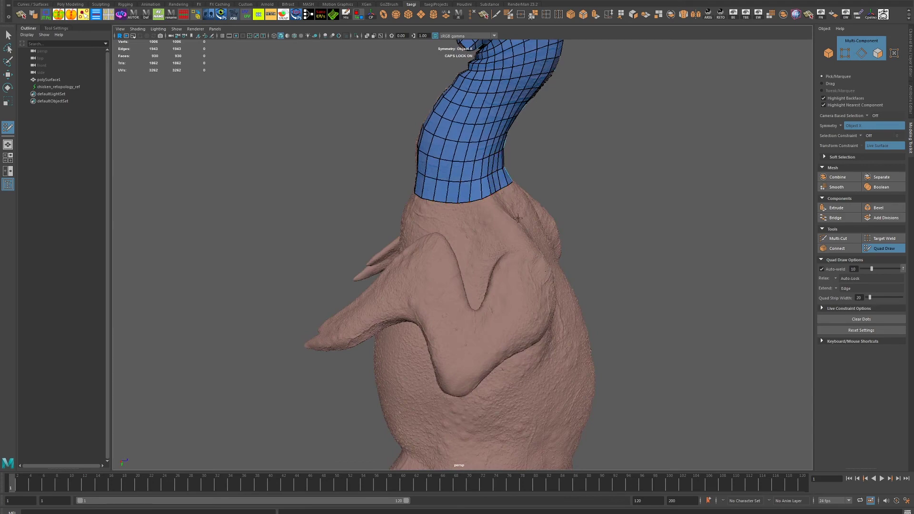
alt+drag(517, 217, 456, 201)
mouse_move(486, 170)
alt+mouse_down()
mouse_move(566, 183)
mouse_move(480, 195)
mouse_move(533, 205)
mouse_move(472, 198)
mouse_move(505, 186)
mouse_move(453, 217)
mouse_move(495, 170)
alt+mouse_up()
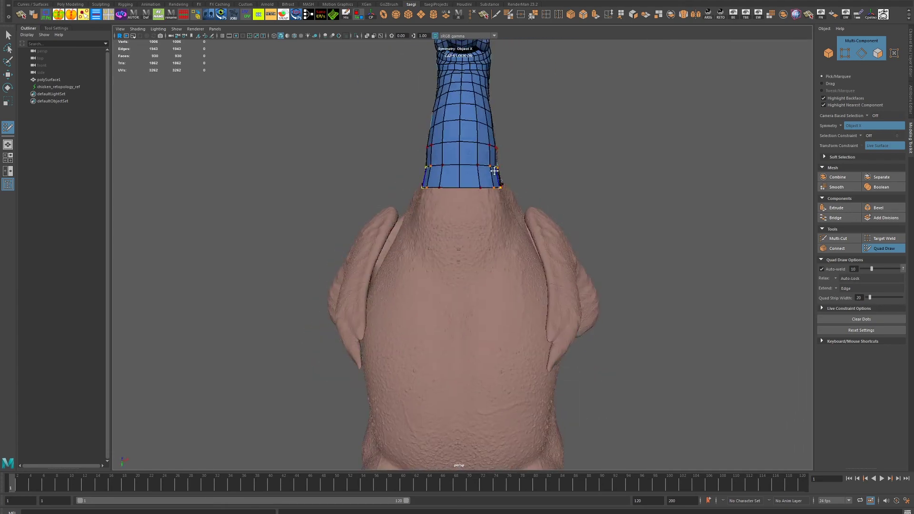
alt+drag(485, 130, 477, 144)
Step: Relax the edge spacing on the lower neck quads from a side-on view
key(Caps_Lock)
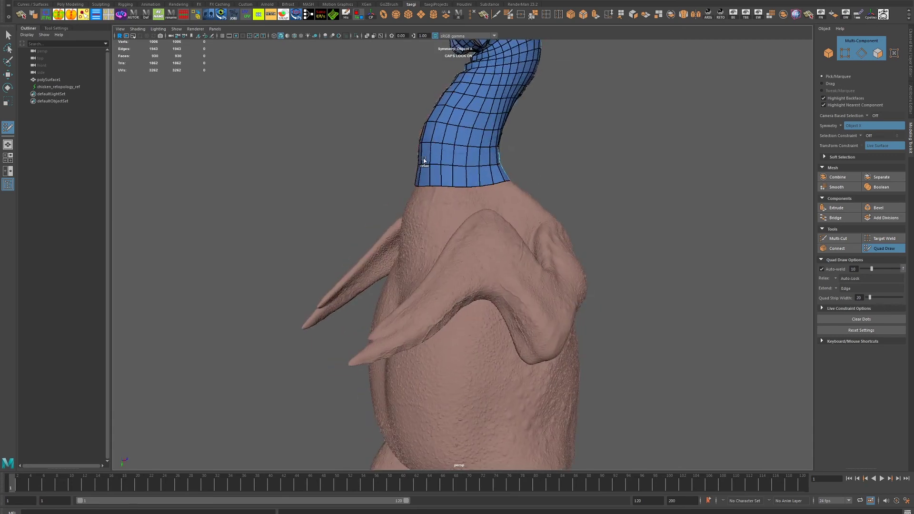
mouse_move(477, 144)
alt+mouse_down()
mouse_move(519, 171)
mouse_move(476, 185)
alt+mouse_up()
alt+drag(476, 143, 484, 107)
alt+drag(476, 142, 471, 159)
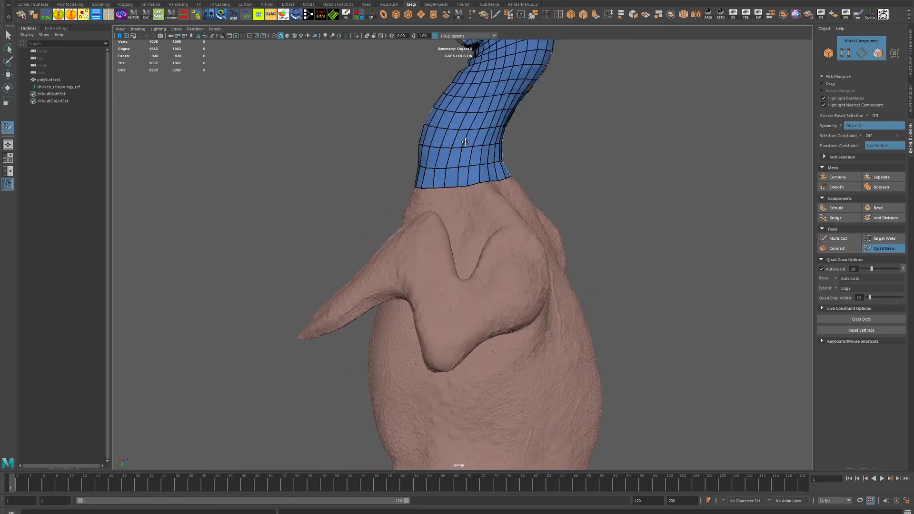
alt+middle_drag(474, 153, 517, 244)
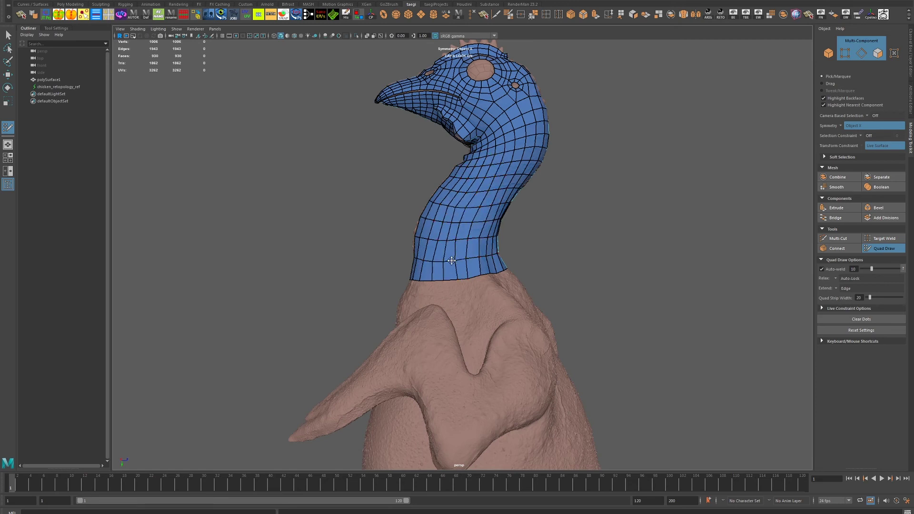
mouse_move(476, 257)
alt+mouse_down()
mouse_move(544, 251)
mouse_move(533, 252)
alt+mouse_up()
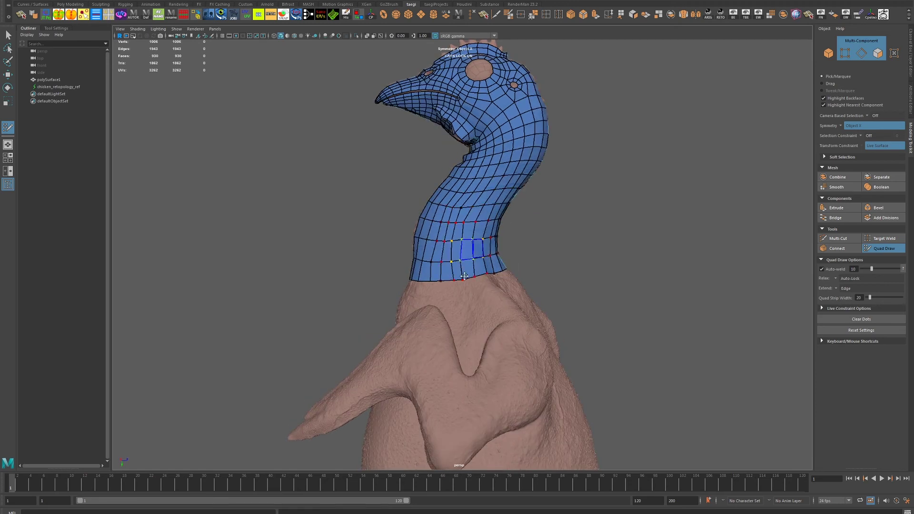
shift+drag(450, 269, 479, 251)
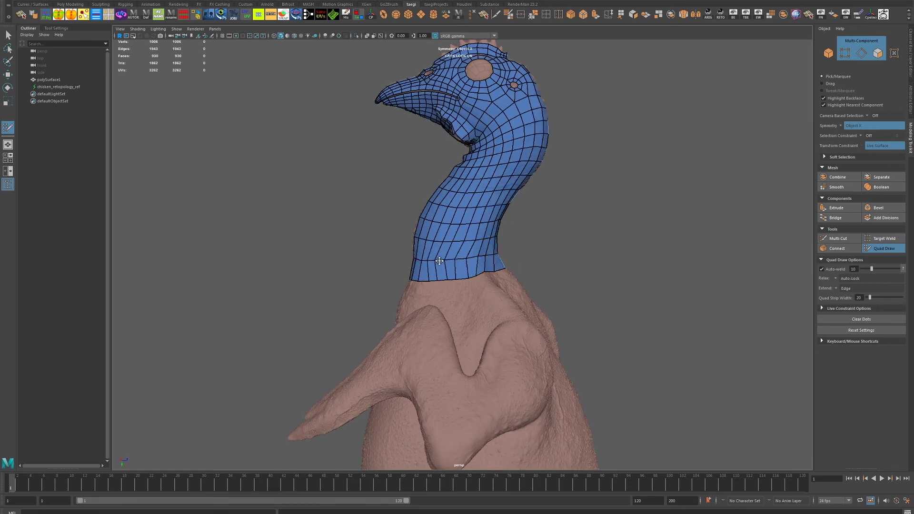
Step: Relax the upper neck edges, checking from front views
alt+drag(498, 177, 438, 267)
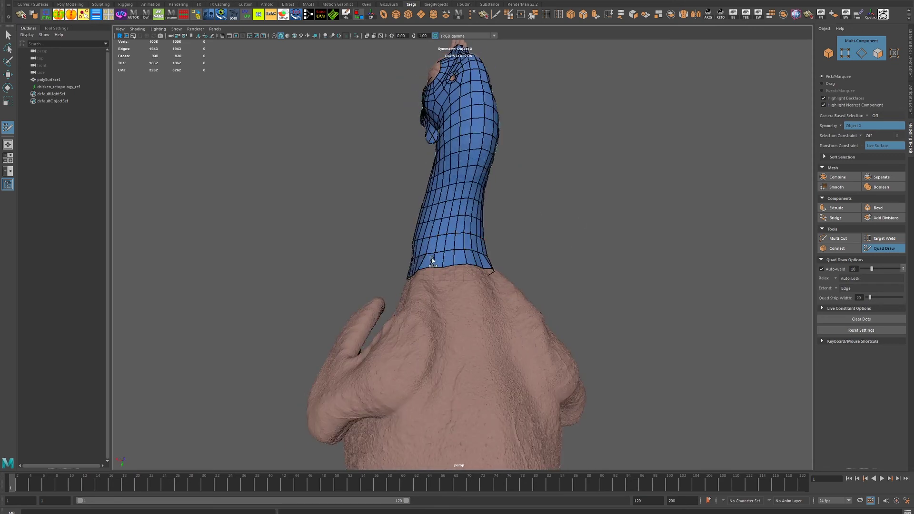
mouse_move(486, 175)
shift+mouse_down()
mouse_move(470, 94)
mouse_move(471, 259)
mouse_move(470, 232)
mouse_move(463, 269)
mouse_move(482, 267)
shift+mouse_up()
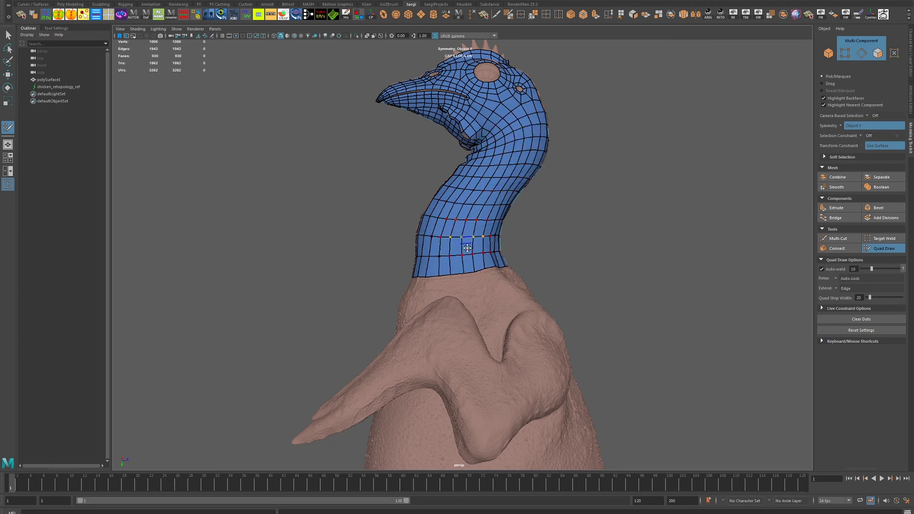
alt+drag(540, 135, 536, 136)
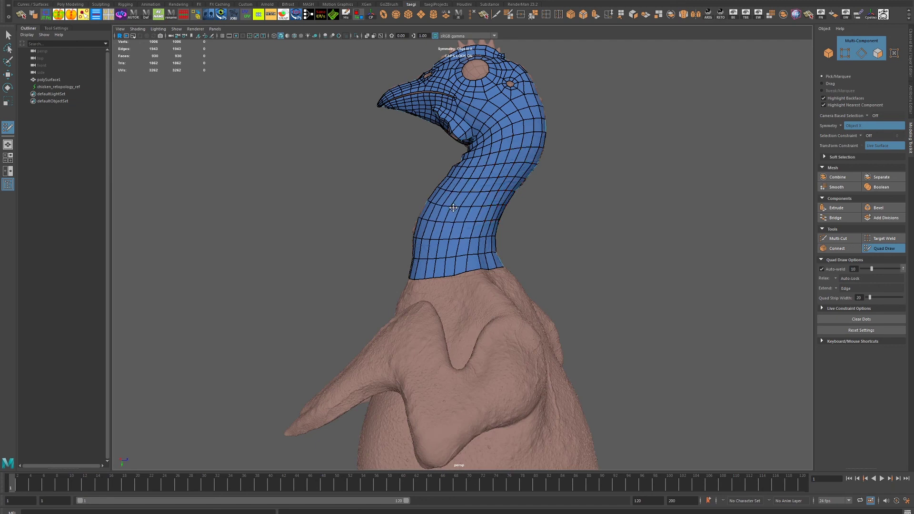
alt+drag(474, 206, 659, 251)
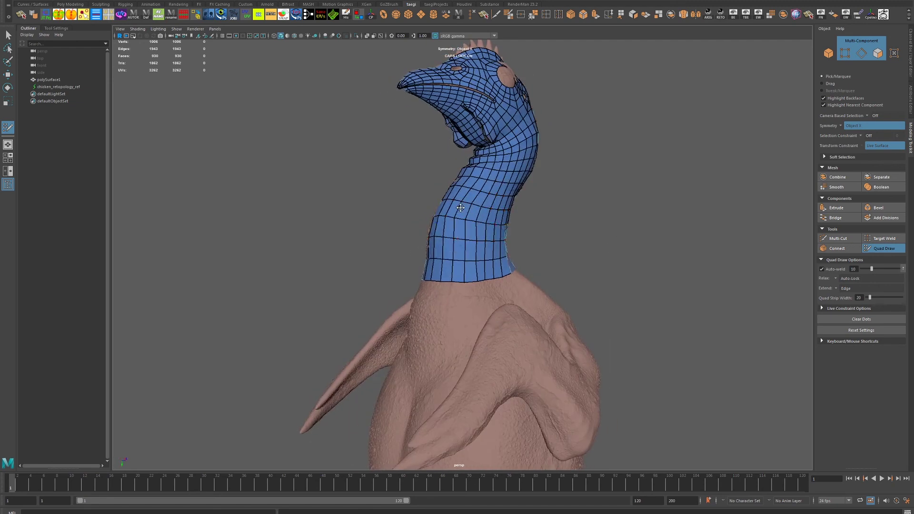
alt+drag(454, 268, 551, 245)
shift+drag(448, 142, 446, 116)
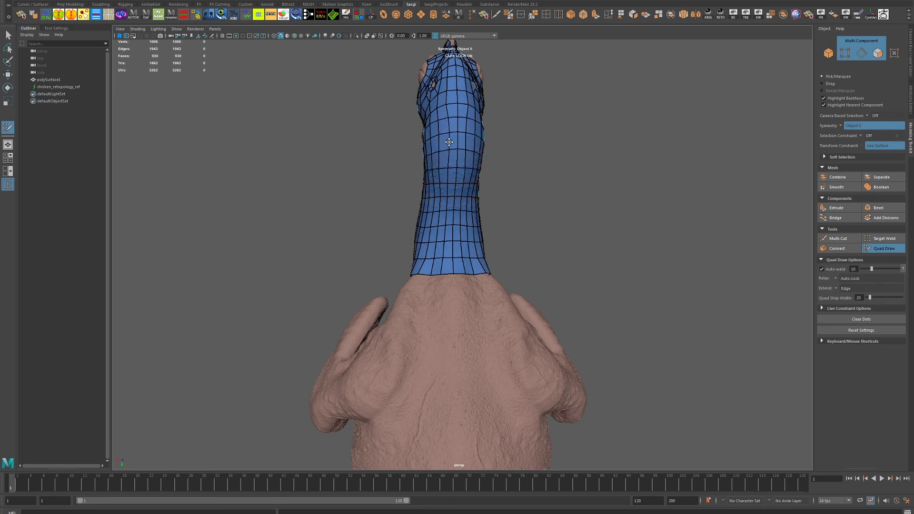
Step: Orbit around the head and neck to check the evened-out quad spacing
mouse_move(557, 149)
alt+mouse_down()
mouse_move(591, 153)
mouse_move(477, 203)
alt+mouse_up()
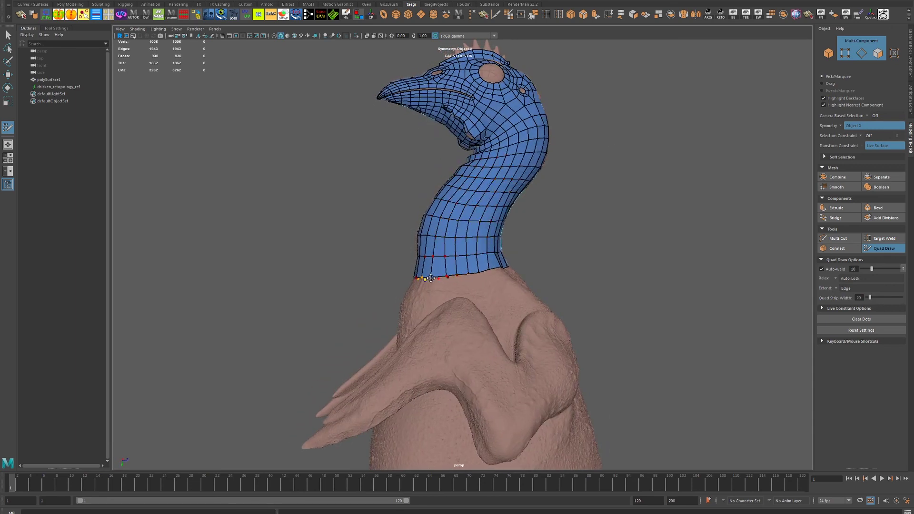
mouse_move(556, 237)
alt+mouse_down()
mouse_move(656, 234)
mouse_move(490, 186)
alt+mouse_up()
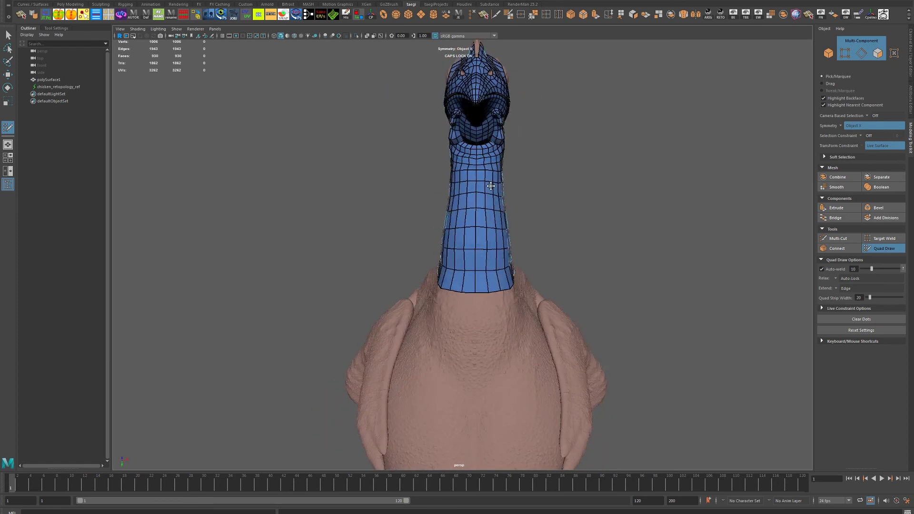
alt+drag(616, 256, 525, 138)
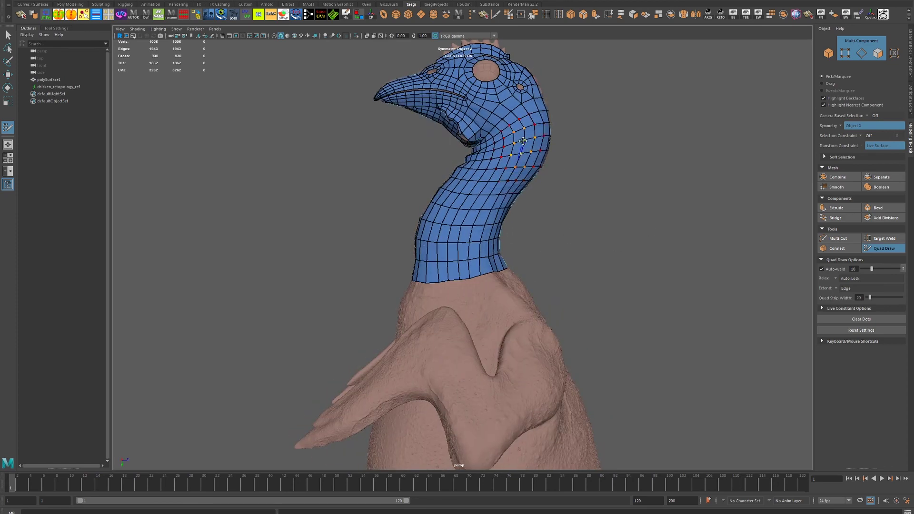
alt+drag(639, 252, 476, 244)
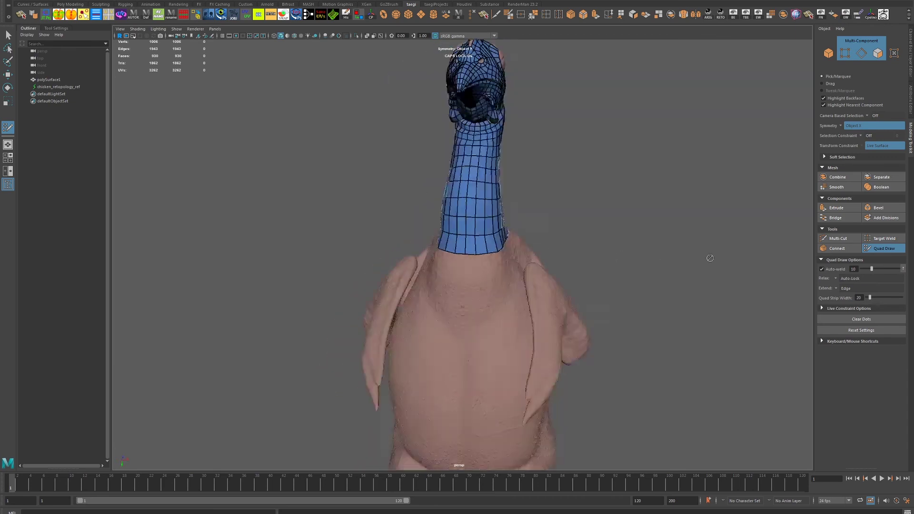
alt+drag(620, 257, 519, 235)
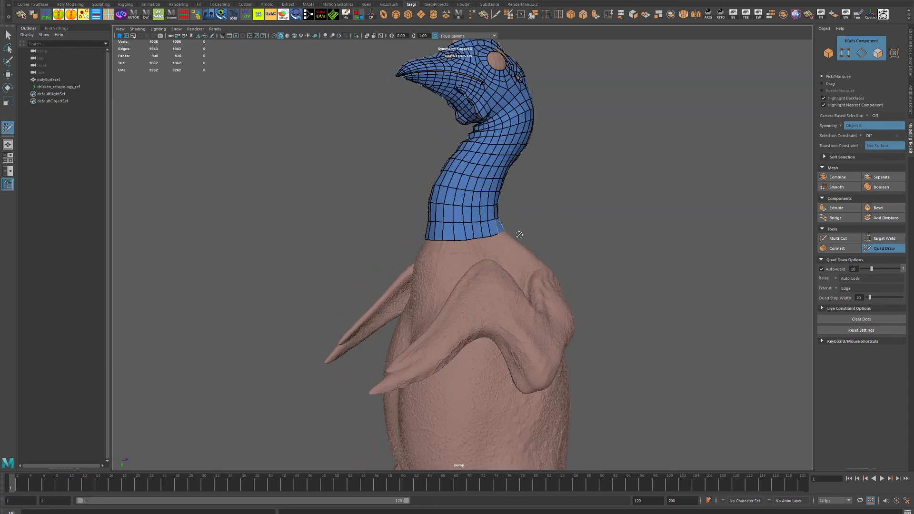
alt+drag(610, 219, 473, 167)
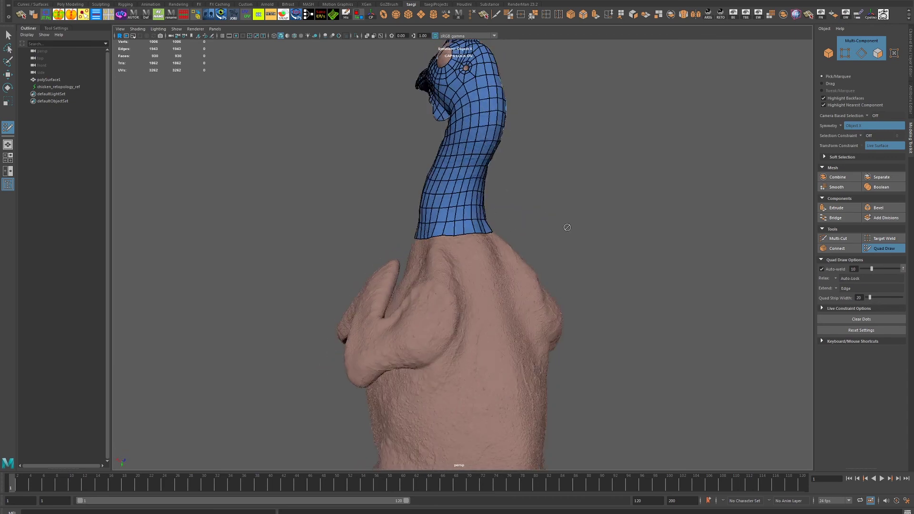
alt+drag(567, 227, 471, 135)
mouse_move(470, 227)
alt+mouse_down()
mouse_move(703, 247)
mouse_move(470, 271)
mouse_move(462, 287)
mouse_move(387, 261)
alt+mouse_up()
Step: Fill the centre neck gap and add collar quad strips from the neck onto the chest
shift+click(477, 260)
shift+click(456, 274)
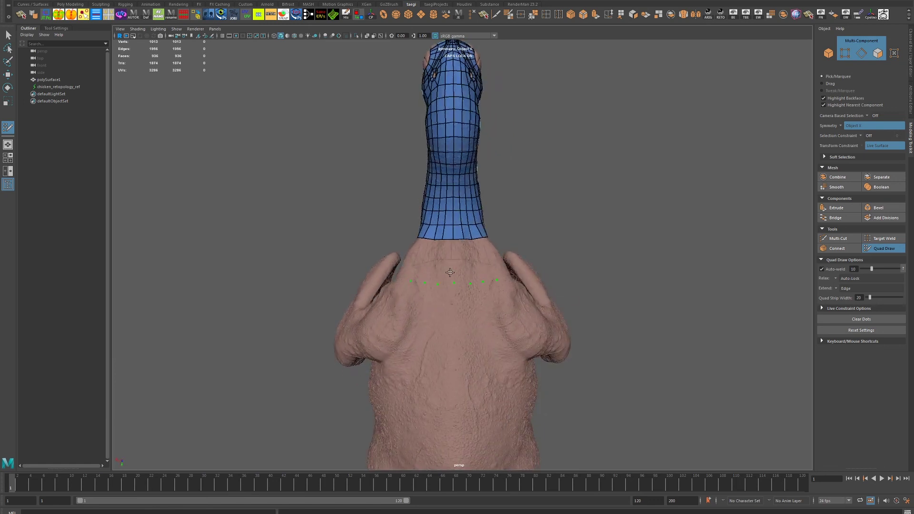
shift+click(450, 274)
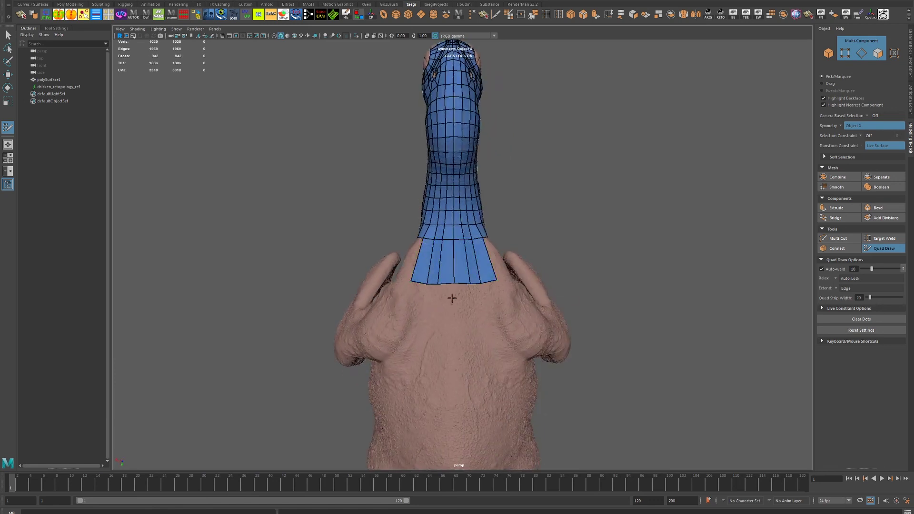
mouse_move(452, 298)
alt+mouse_down()
mouse_move(451, 290)
mouse_move(459, 306)
mouse_move(516, 312)
mouse_move(409, 278)
mouse_move(471, 292)
alt+mouse_up()
shift+click(472, 301)
shift+click(437, 286)
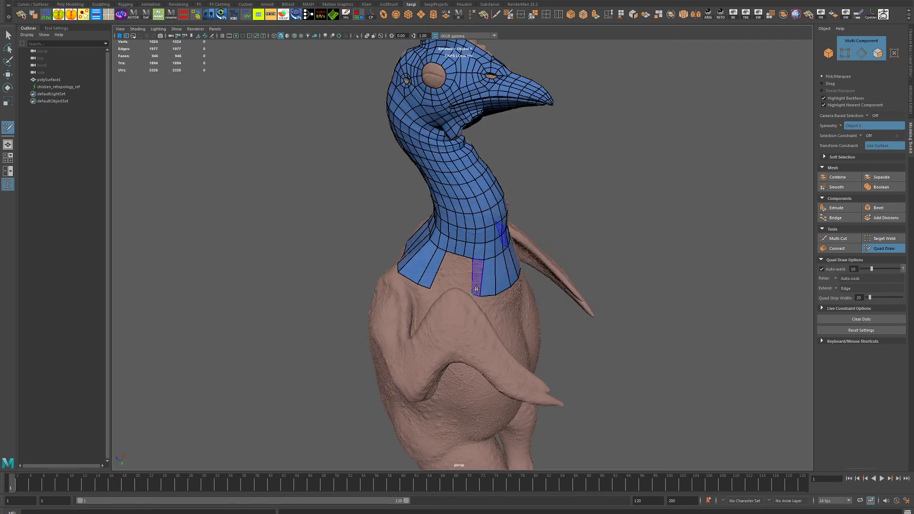
click(459, 286)
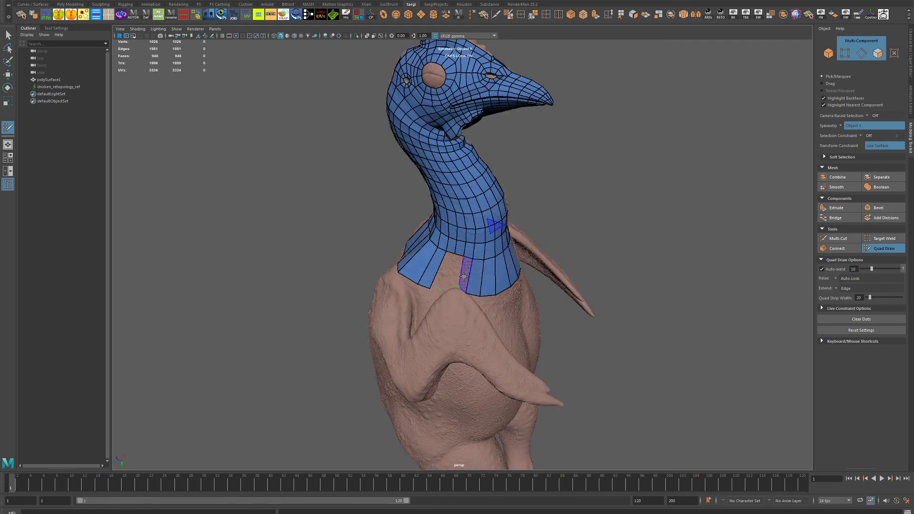
shift+click(440, 283)
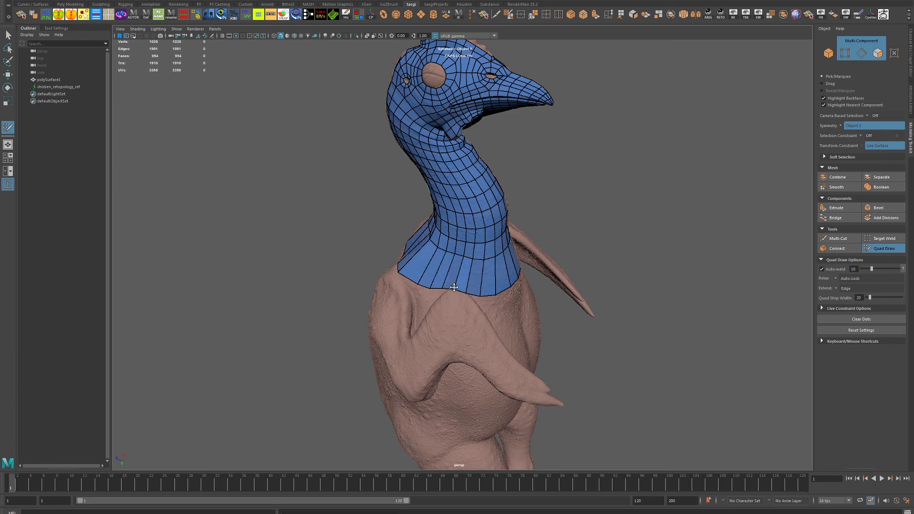
Step: Orbit around the chicken to inspect the collar from front, side and behind
mouse_move(454, 287)
alt+mouse_down()
mouse_move(490, 278)
mouse_move(440, 286)
alt+mouse_up()
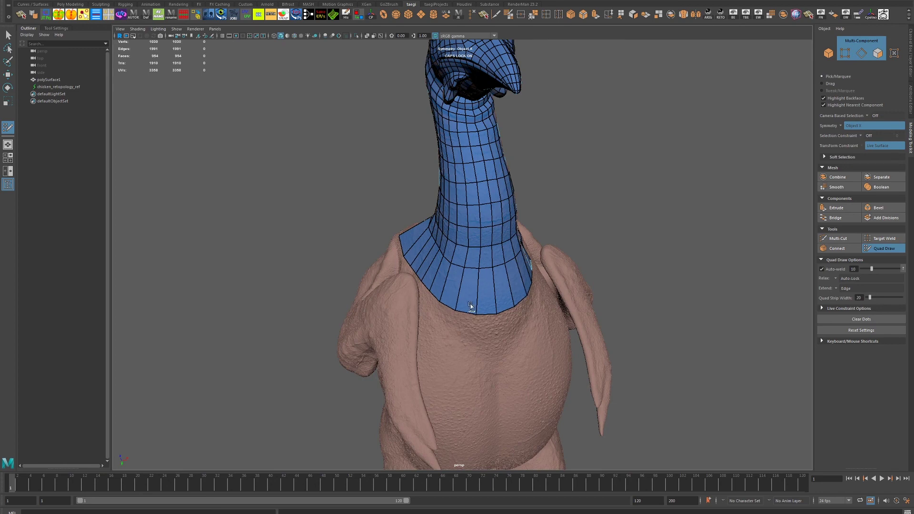
alt+drag(501, 309, 494, 282)
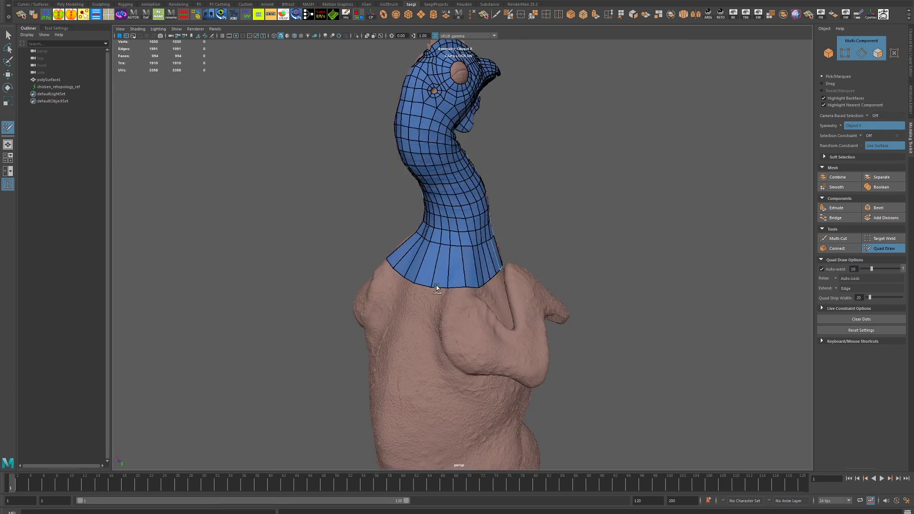
alt+drag(476, 248, 464, 278)
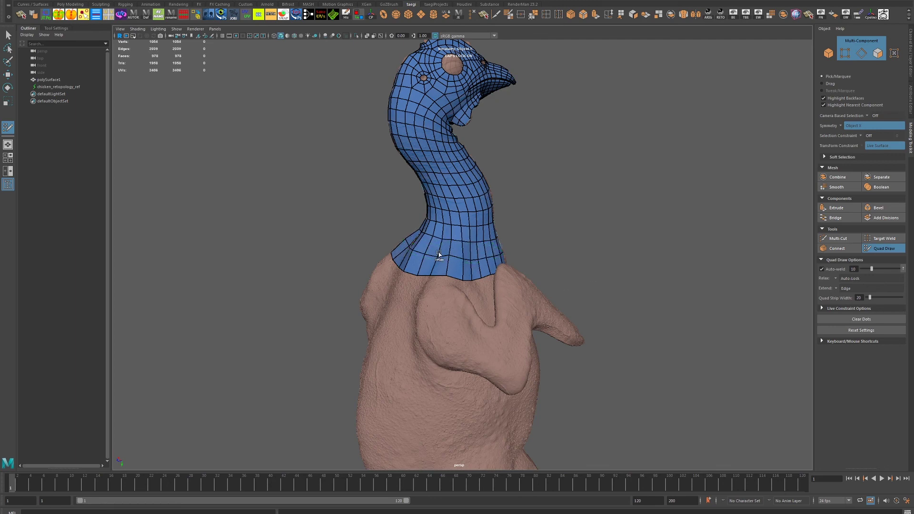
mouse_move(538, 274)
alt+mouse_down()
mouse_move(518, 255)
mouse_move(489, 264)
alt+mouse_up()
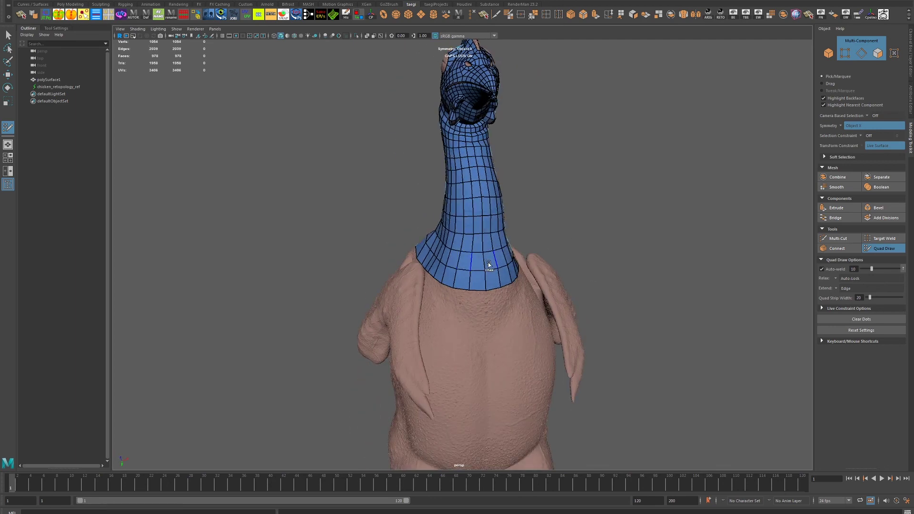
alt+drag(693, 258, 687, 312)
scroll(460, 261, up, 3)
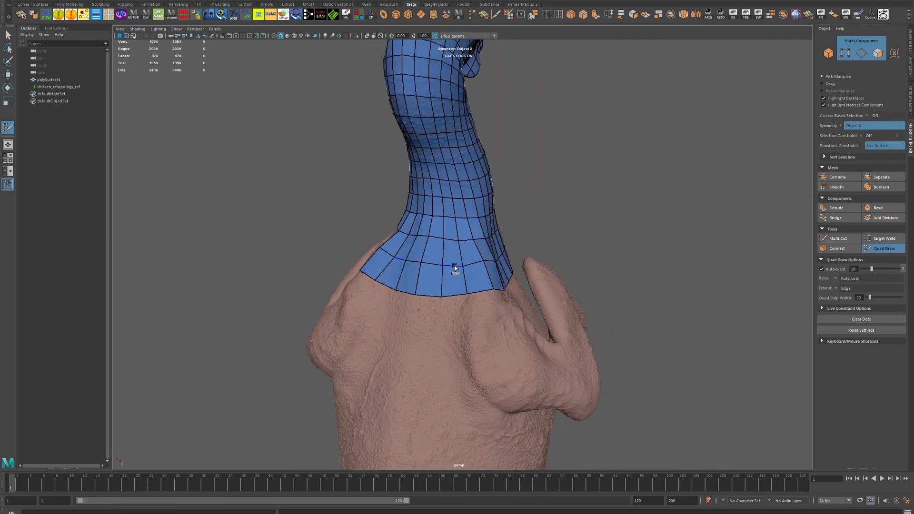
mouse_move(455, 268)
alt+mouse_down()
mouse_move(598, 271)
mouse_move(564, 286)
mouse_move(454, 274)
mouse_move(533, 293)
mouse_move(451, 304)
mouse_move(430, 303)
mouse_move(418, 276)
mouse_move(469, 288)
alt+mouse_up()
scroll(573, 261, down, 3)
scroll(563, 285, up, 5)
Step: Add quads along the collar's lower edge and exit Quad Draw to the Select tool
shift+click(480, 281)
shift+click(474, 298)
shift+click(419, 300)
shift+click(430, 302)
key(q)
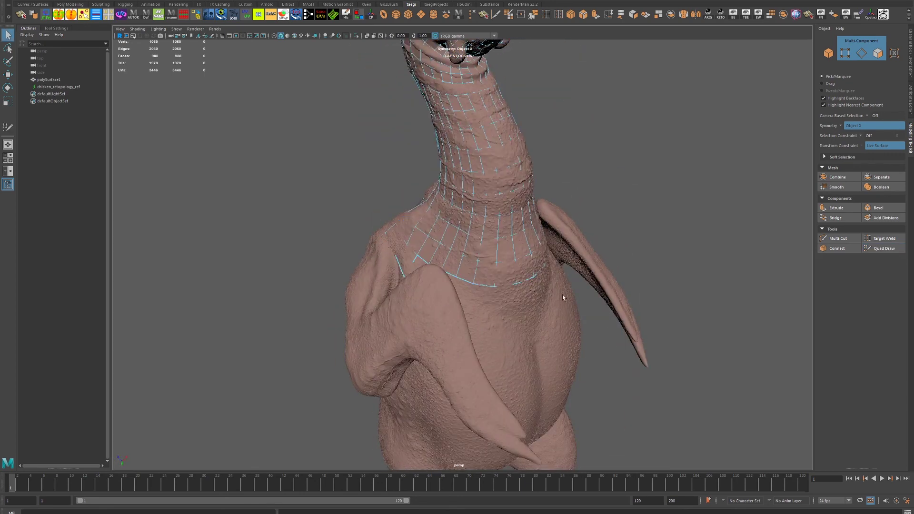